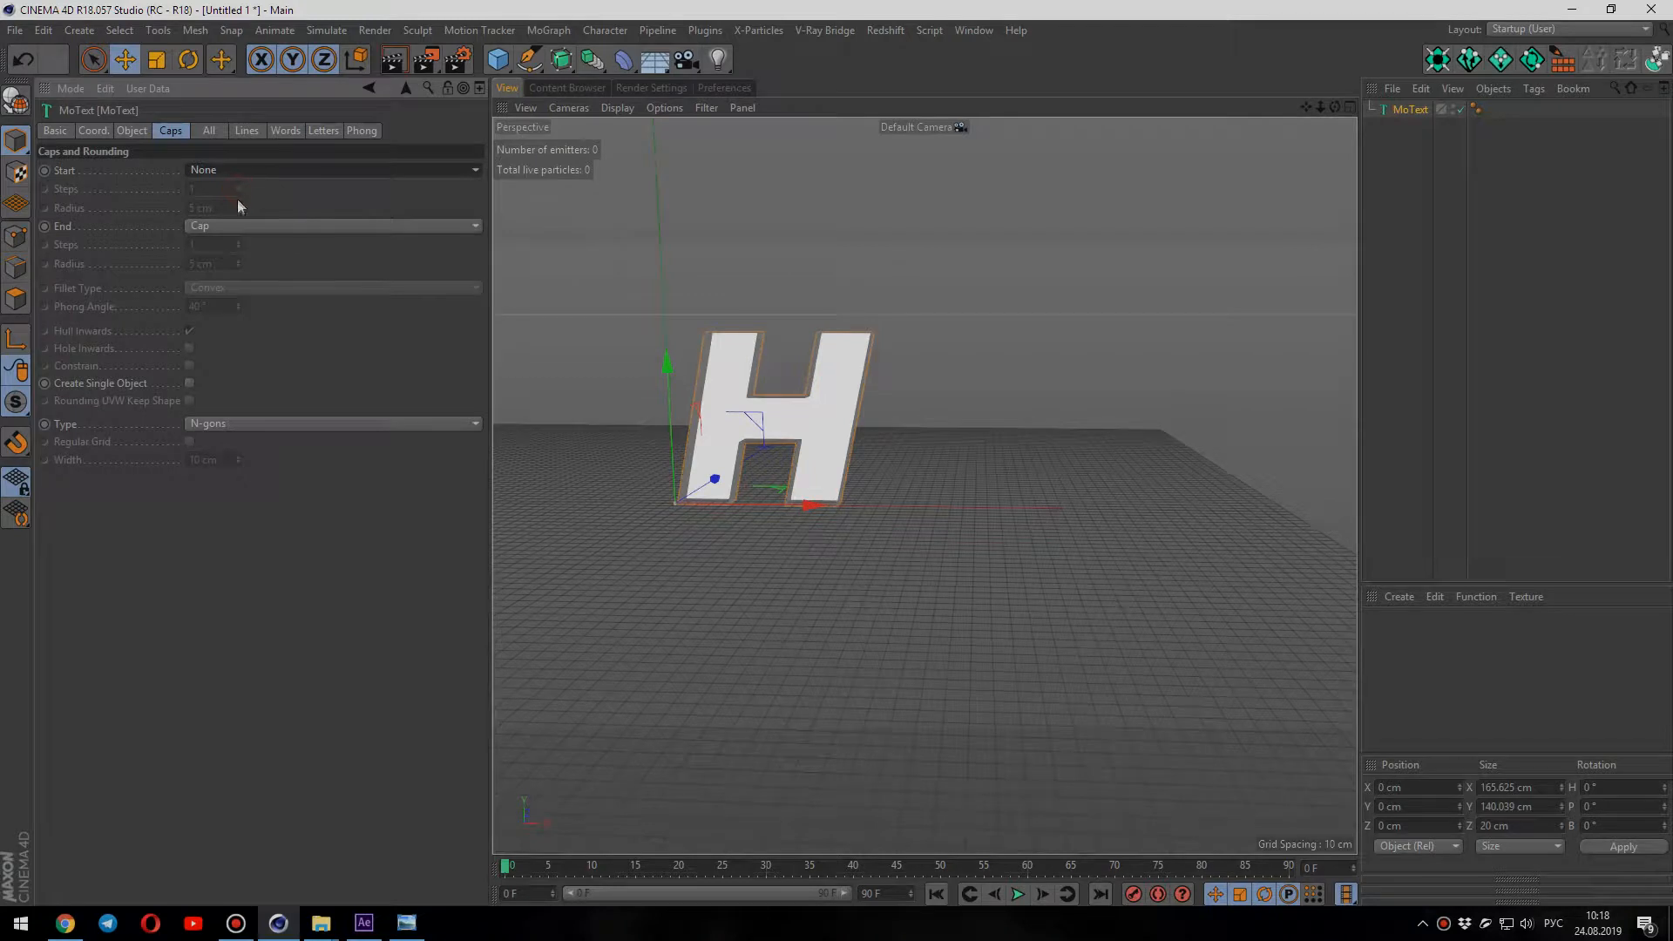
Step: Set the H text's end cap to None and switch the viewport shading to show the mesh lines
{"action": "left_click", "coordinate": [237, 224]}
{"action": "left_click", "coordinate": [232, 245]}
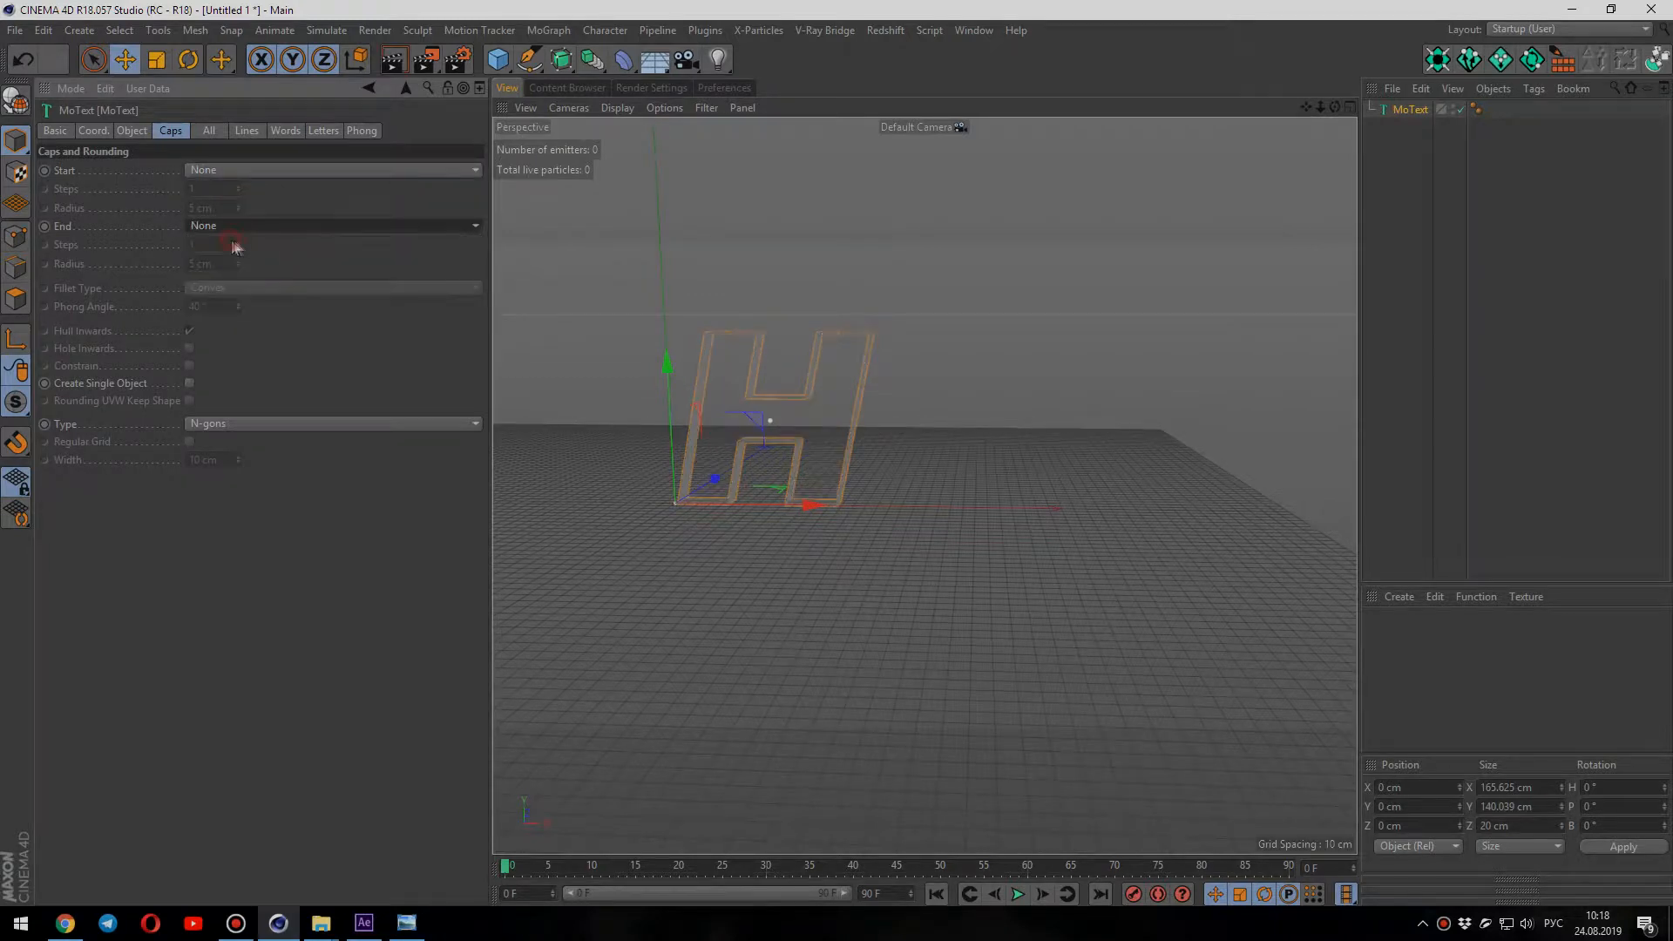
{"action": "mouse_move", "coordinate": [781, 419]}
{"action": "left_mouse_down", "text": "alt"}
{"action": "mouse_move", "coordinate": [870, 437]}
{"action": "mouse_move", "coordinate": [823, 443]}
{"action": "mouse_move", "coordinate": [851, 425]}
{"action": "mouse_move", "coordinate": [906, 432]}
{"action": "left_mouse_up", "text": "alt"}
{"action": "scroll", "coordinate": [829, 417], "scroll_direction": "up", "scroll_amount": 5}
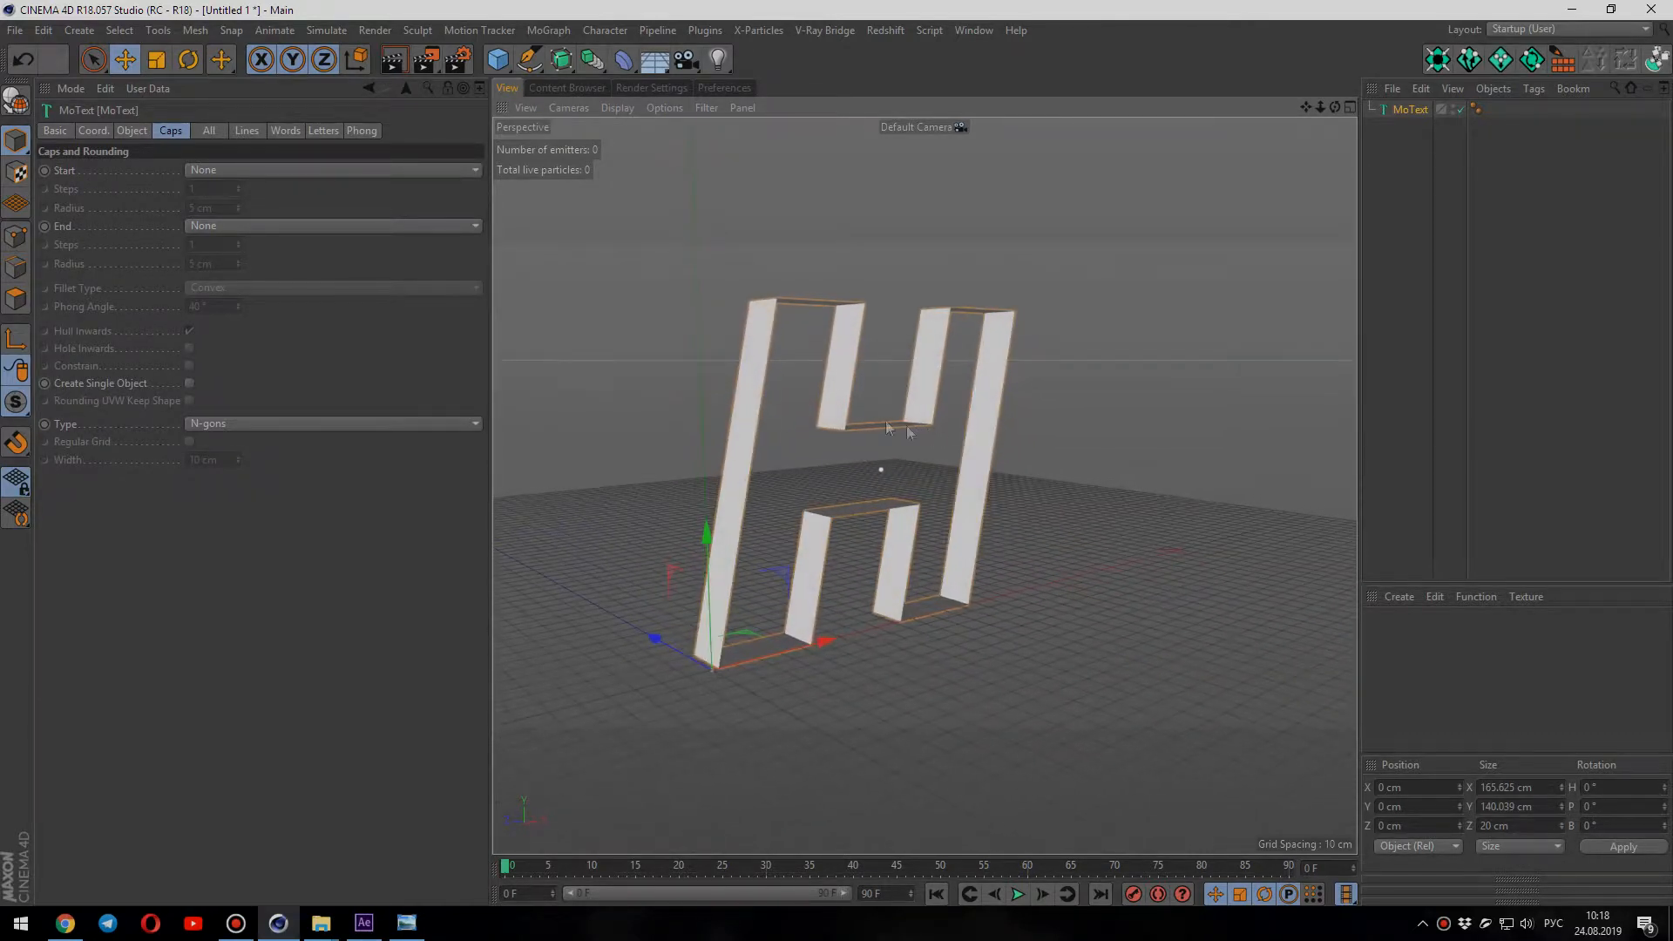
{"action": "left_click", "coordinate": [618, 107]}
{"action": "left_click", "coordinate": [652, 155]}
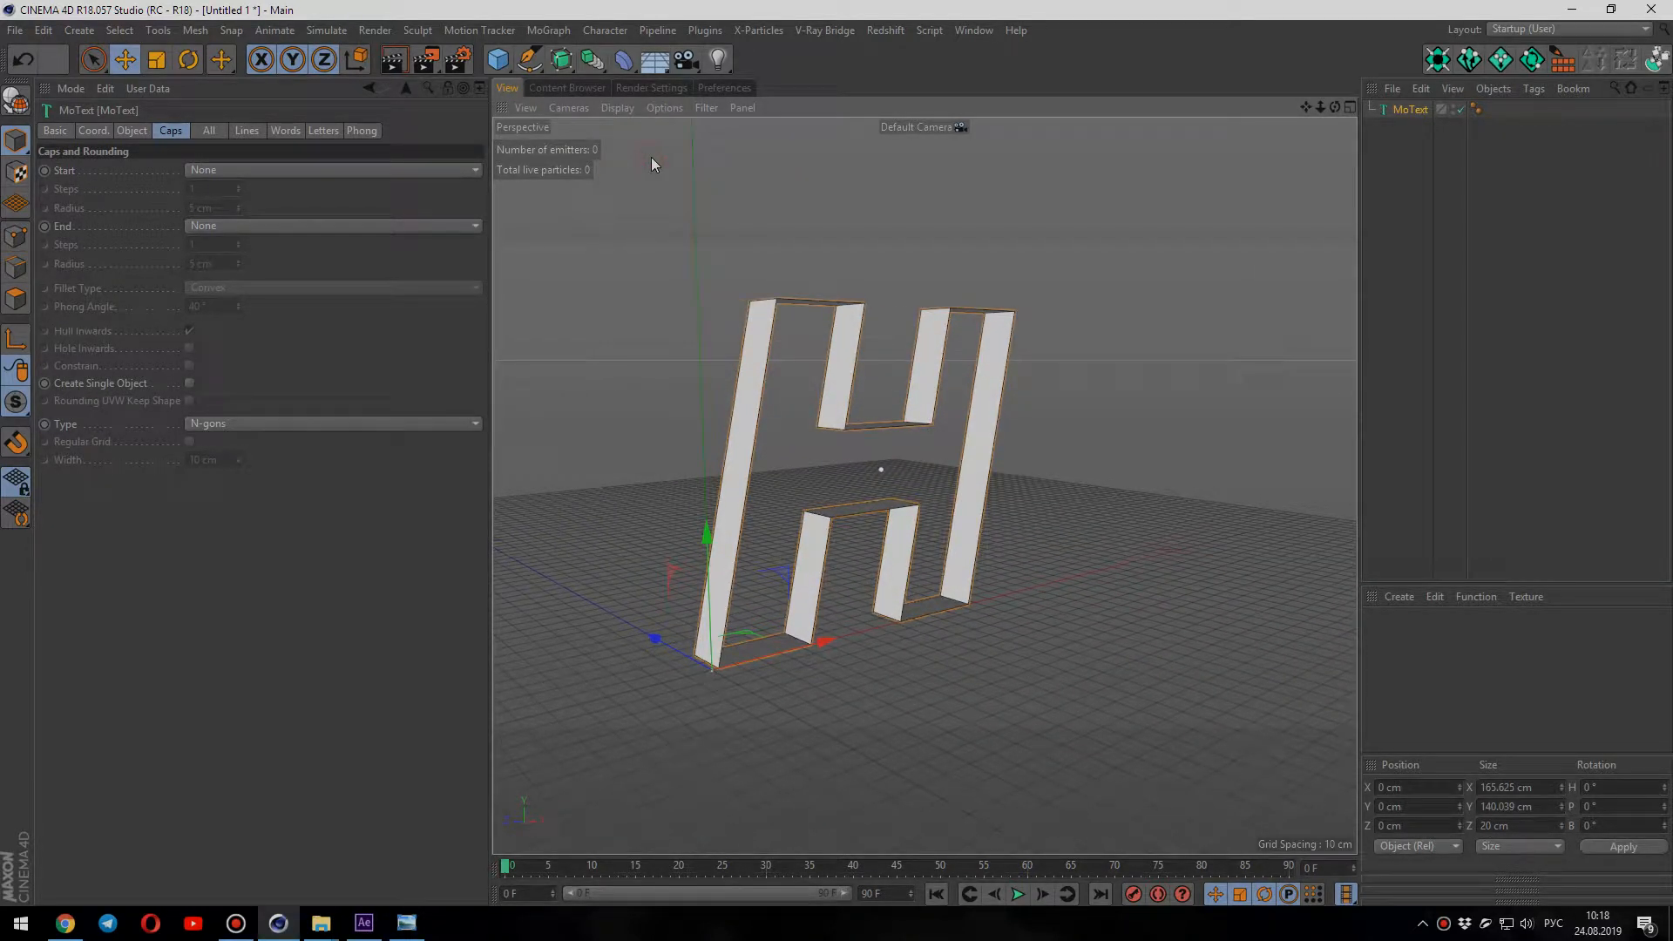
Step: Set the extrusion subdivision of the H text to 10
{"action": "left_click", "coordinate": [132, 130]}
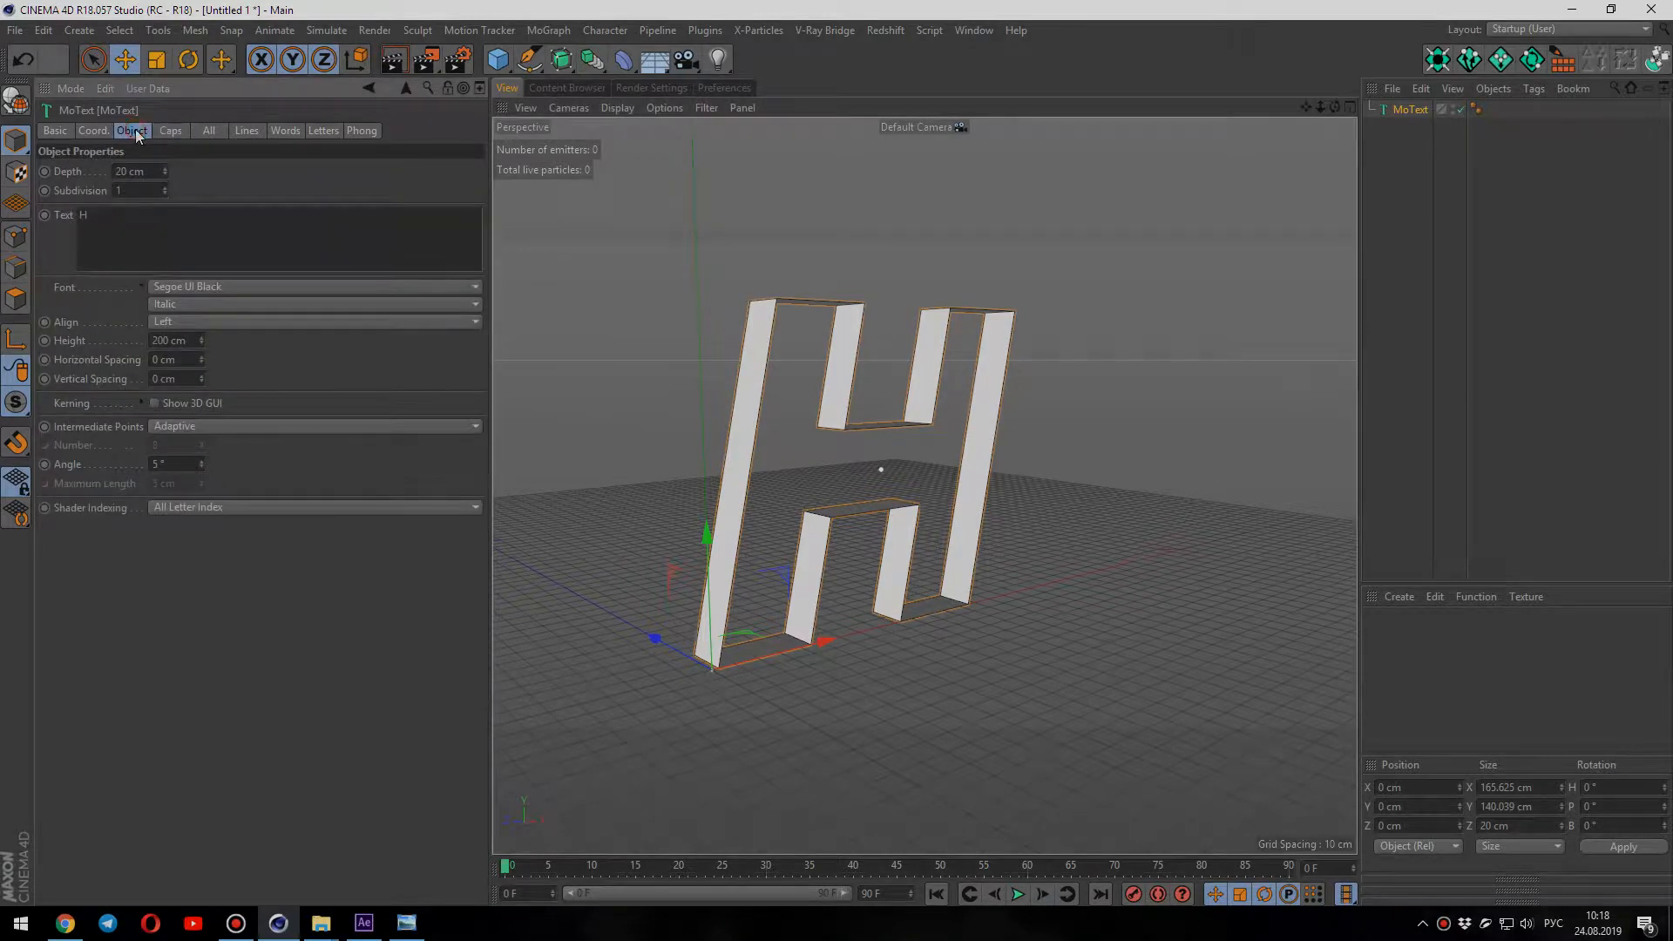
{"action": "left_click", "coordinate": [165, 188]}
{"action": "left_click", "coordinate": [165, 188]}
{"action": "left_click", "coordinate": [166, 187]}
{"action": "left_click", "coordinate": [165, 187]}
{"action": "left_click", "coordinate": [166, 187]}
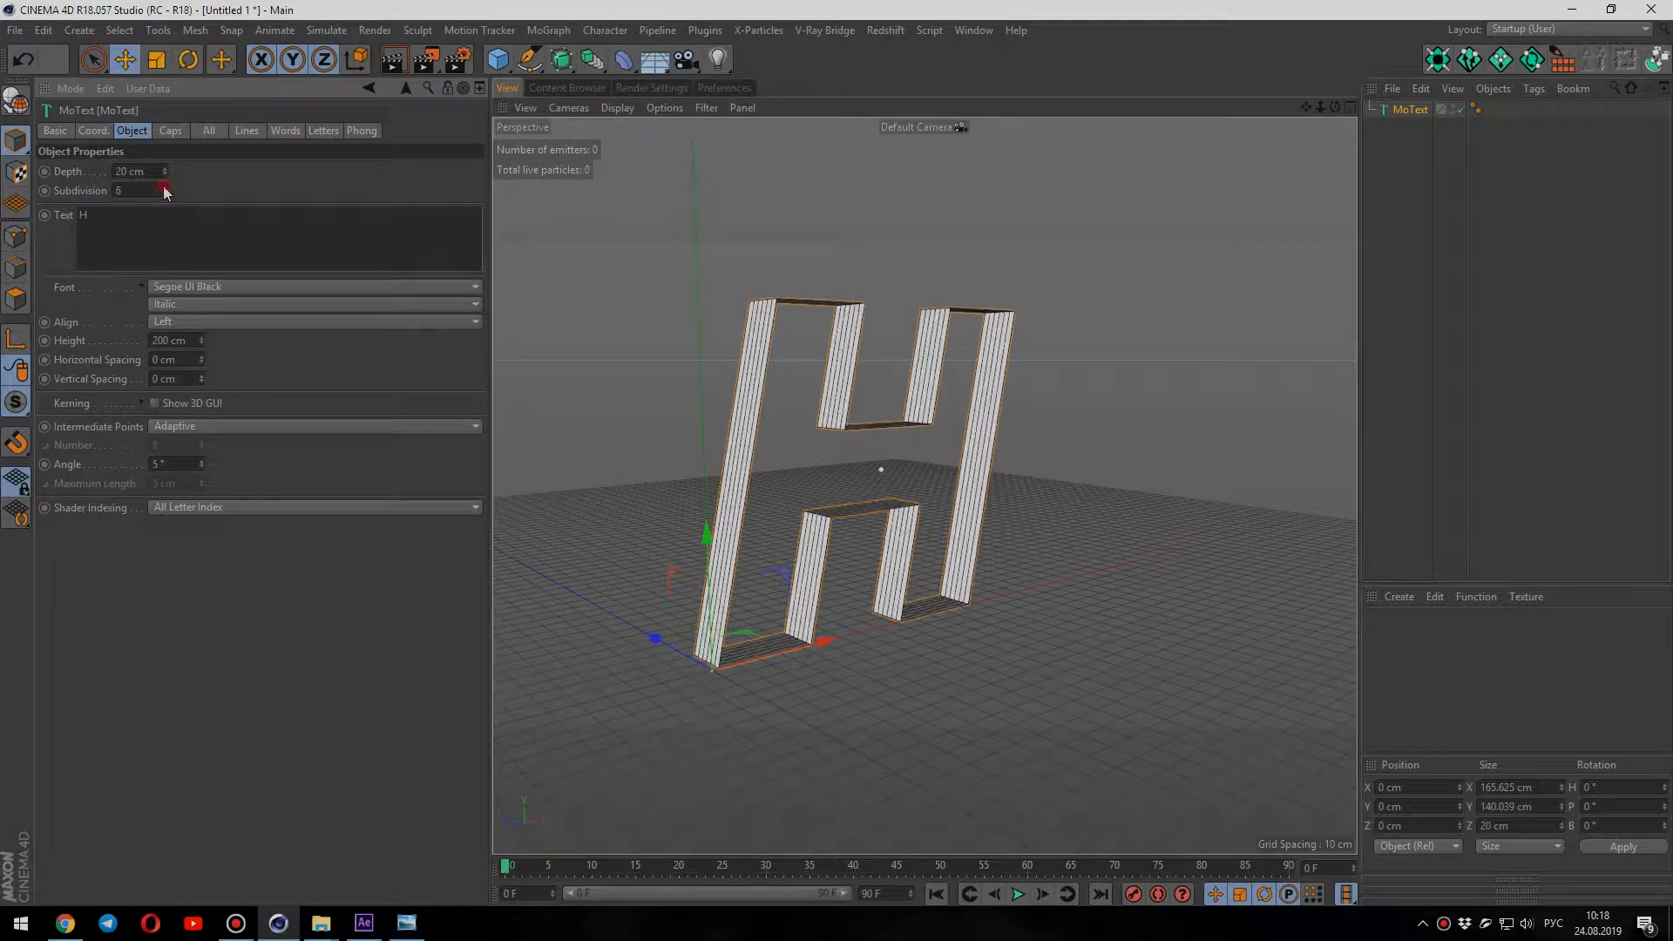
{"action": "left_click", "coordinate": [165, 187]}
{"action": "left_click", "coordinate": [165, 188]}
{"action": "left_click", "coordinate": [166, 188]}
{"action": "left_click", "coordinate": [166, 188]}
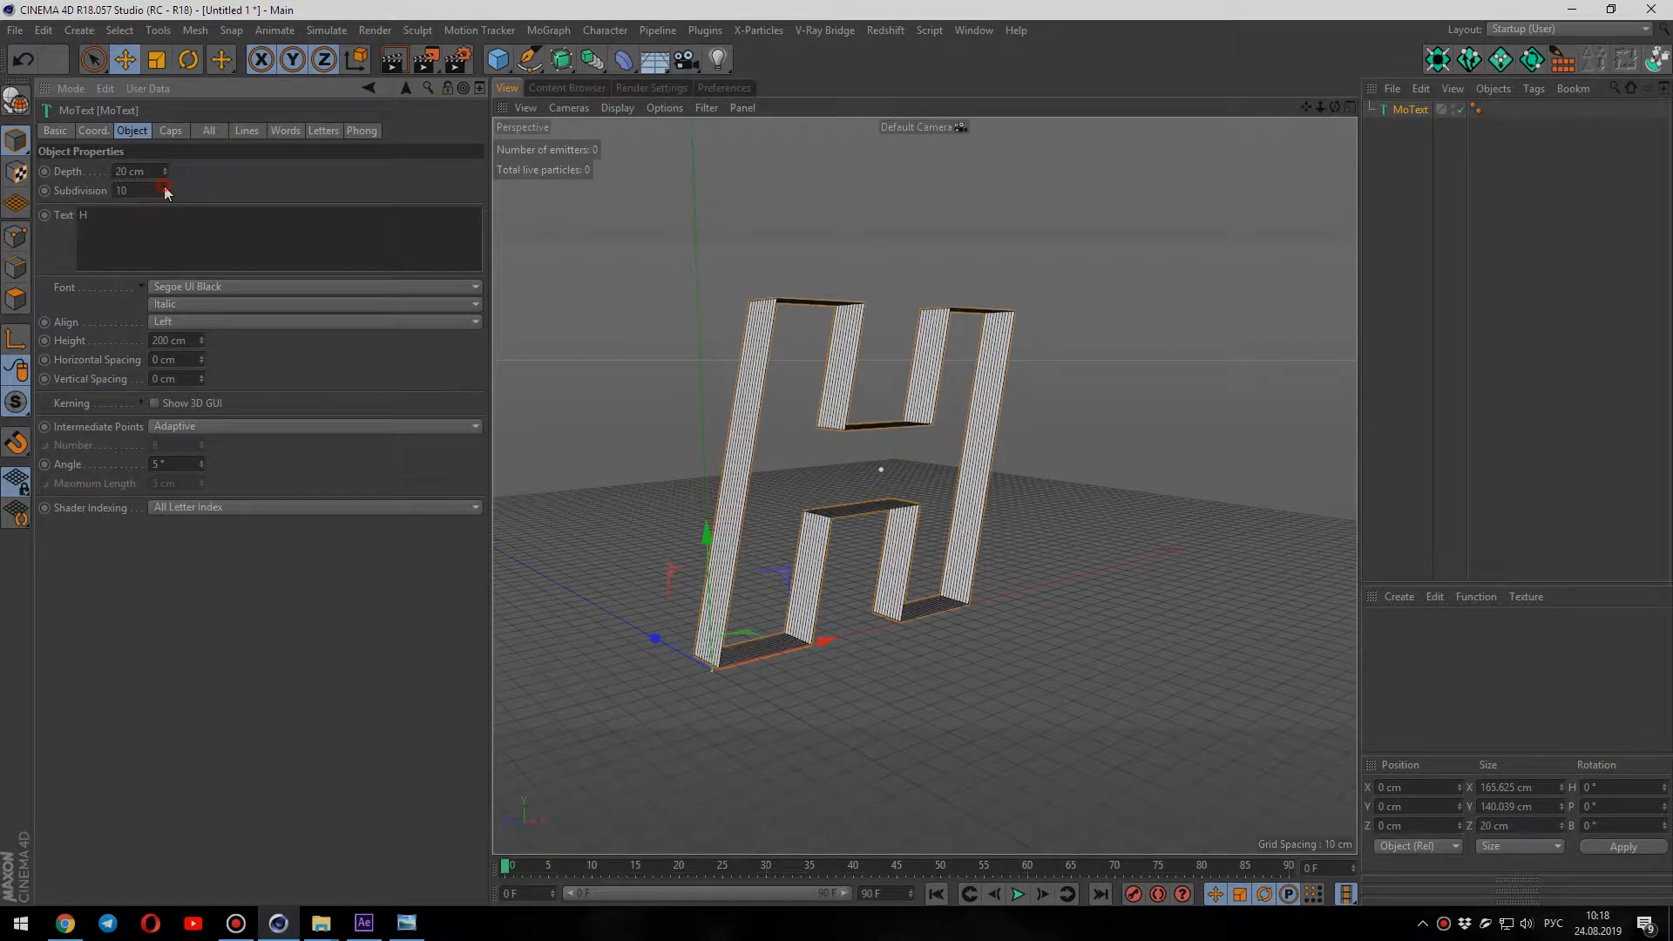
{"action": "scroll", "coordinate": [795, 389], "scroll_direction": "up", "scroll_amount": 2}
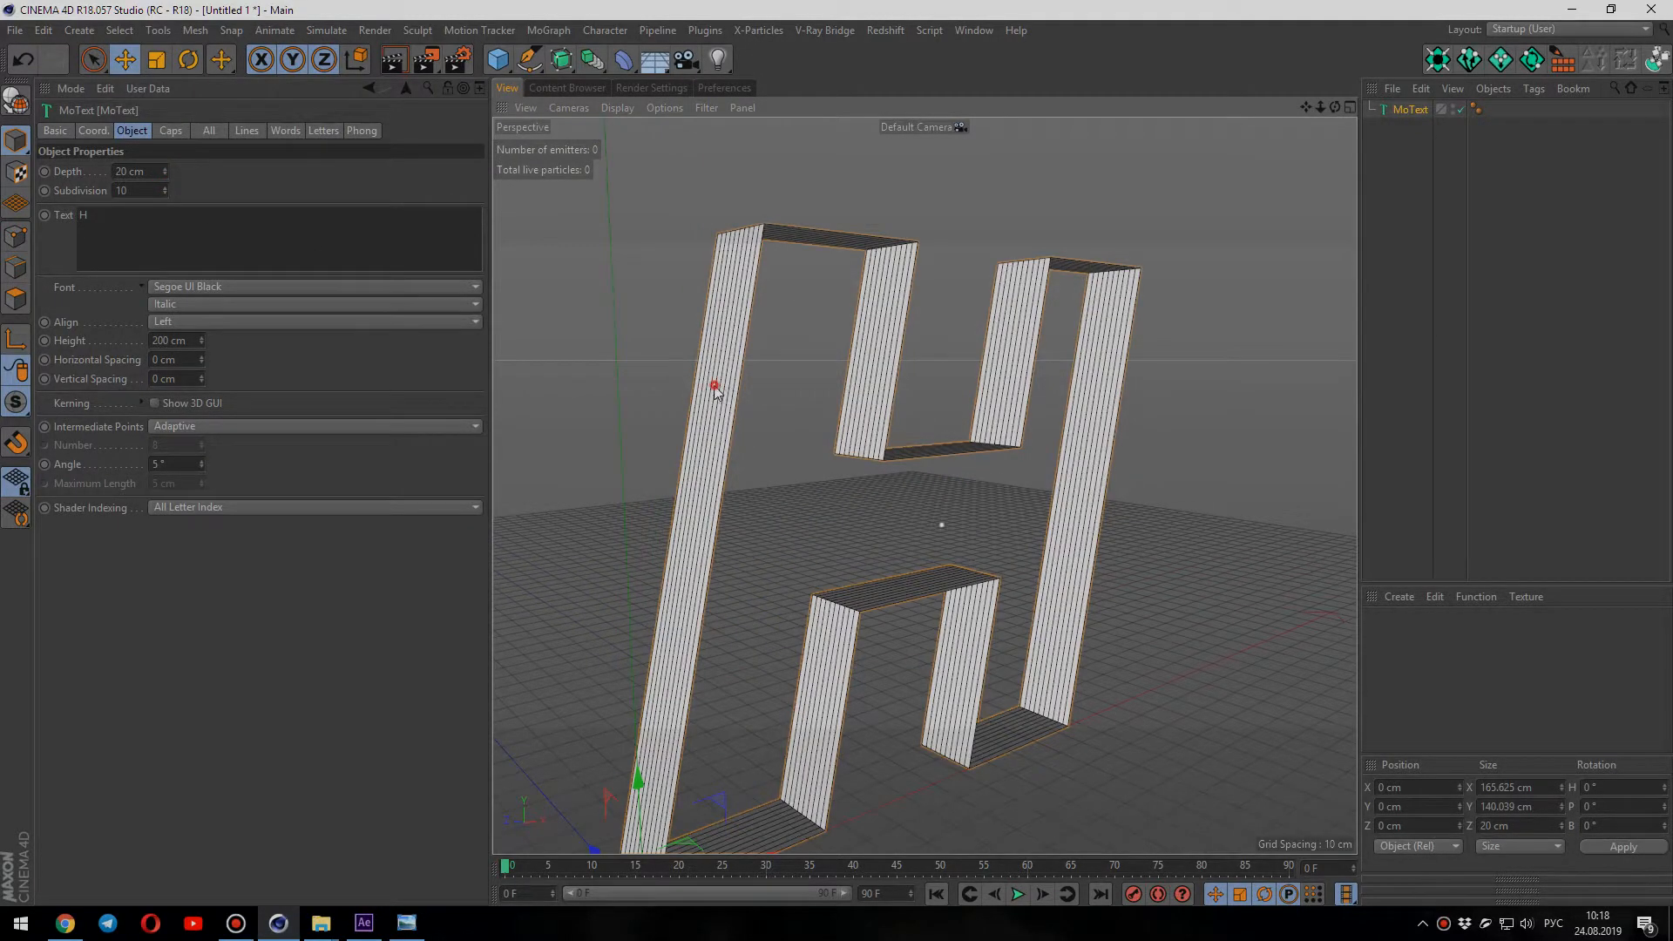
{"action": "left_click_drag", "start_coordinate": [715, 388], "coordinate": [897, 432], "text": "alt"}
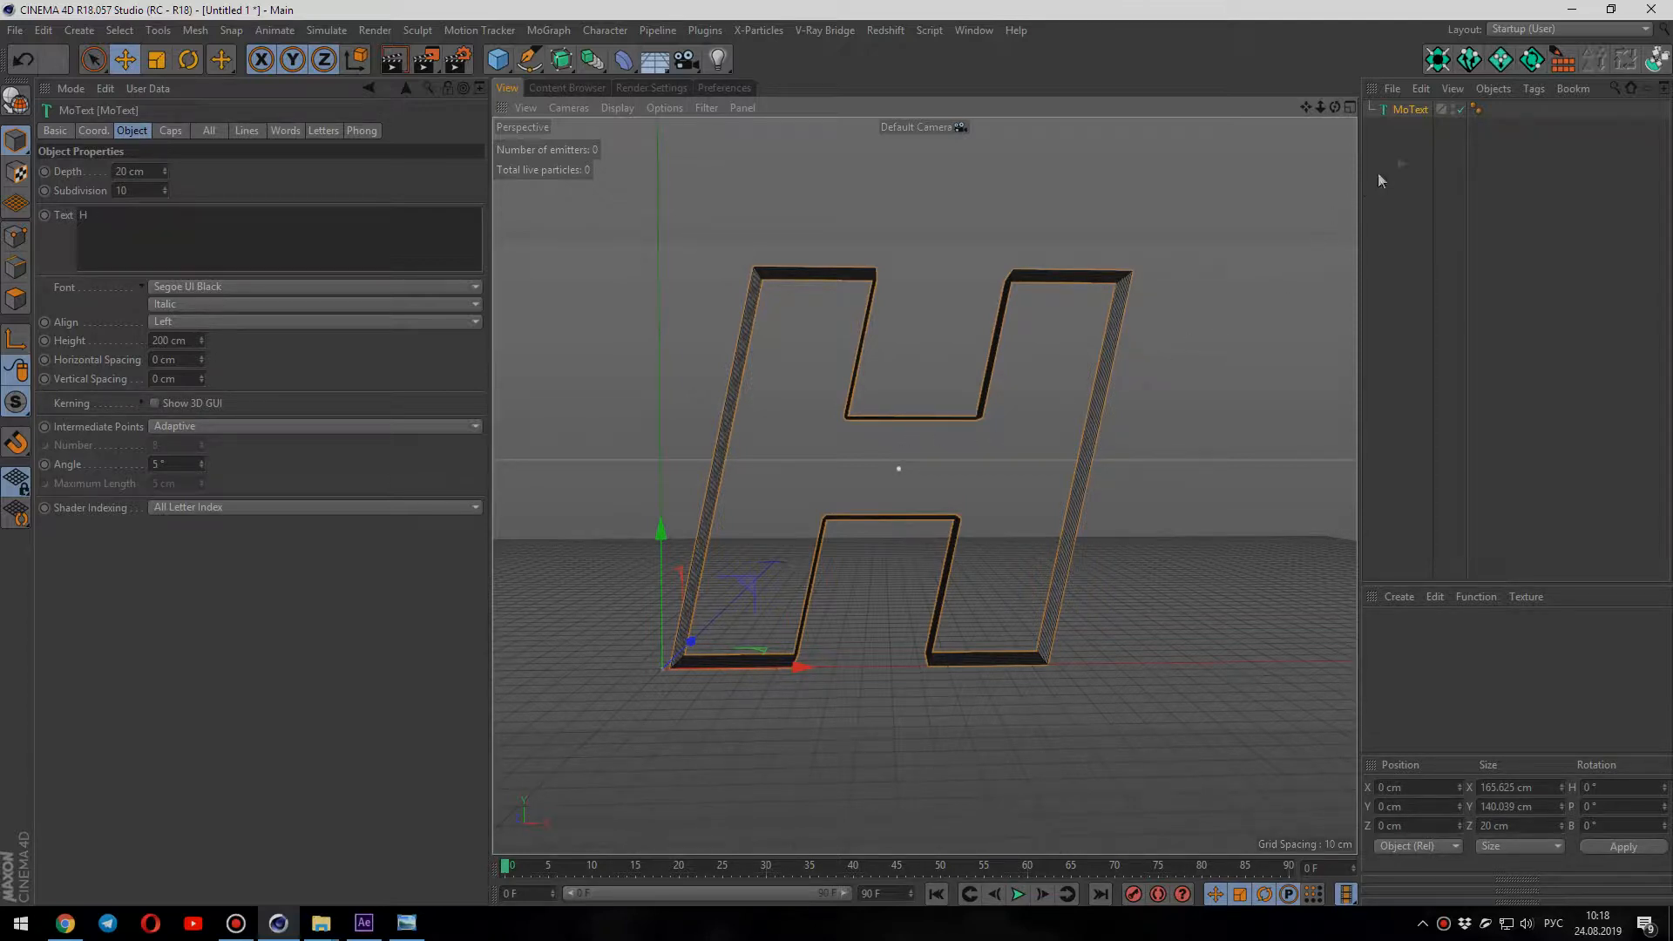
Step: Make the MoText object editable, then convert the H extrude nested inside it to an editable polygon object
{"action": "right_click", "coordinate": [1411, 111]}
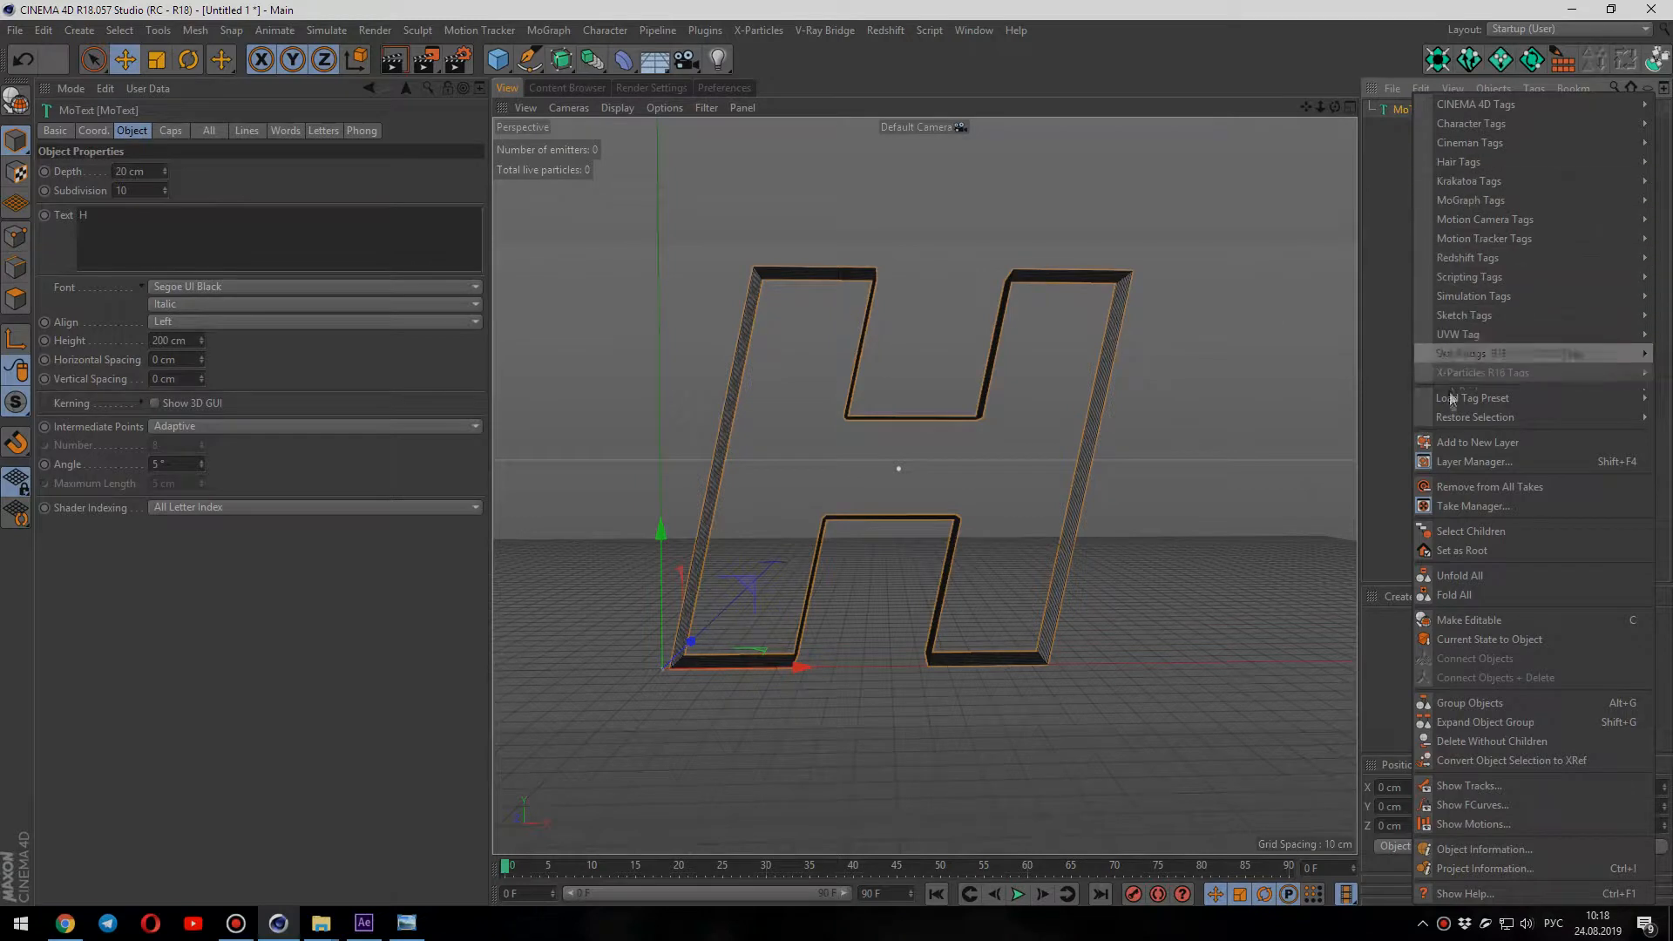
{"action": "left_click", "coordinate": [1495, 621]}
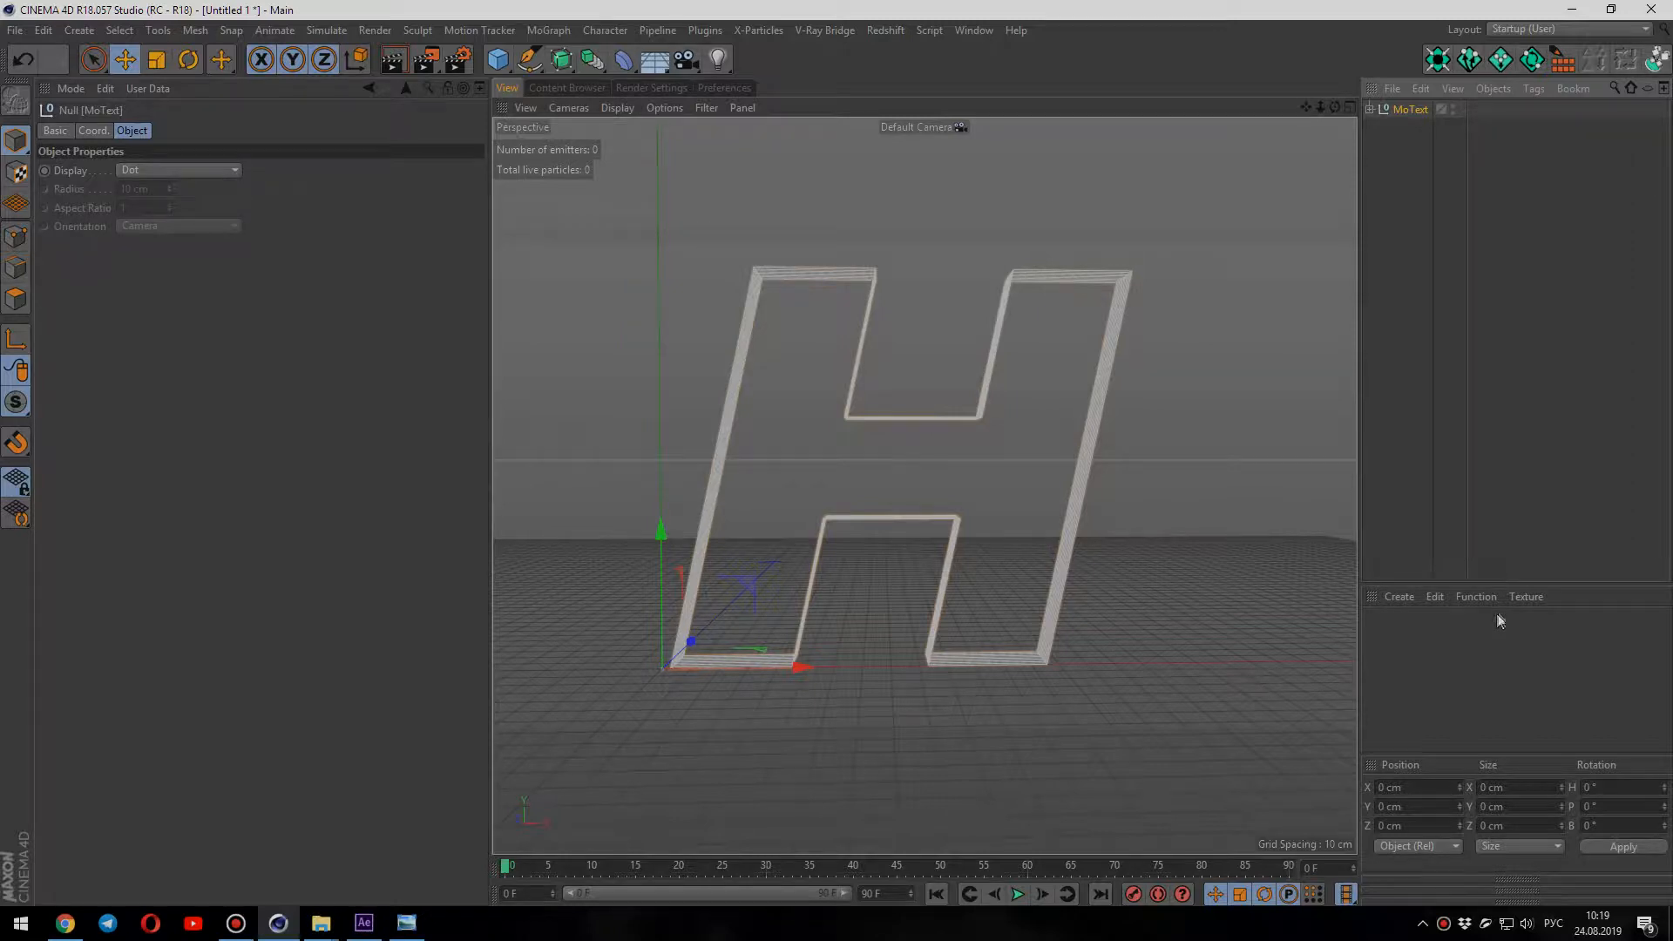
{"action": "left_click", "coordinate": [1369, 111]}
{"action": "left_click", "coordinate": [1379, 127]}
{"action": "left_click", "coordinate": [1389, 144]}
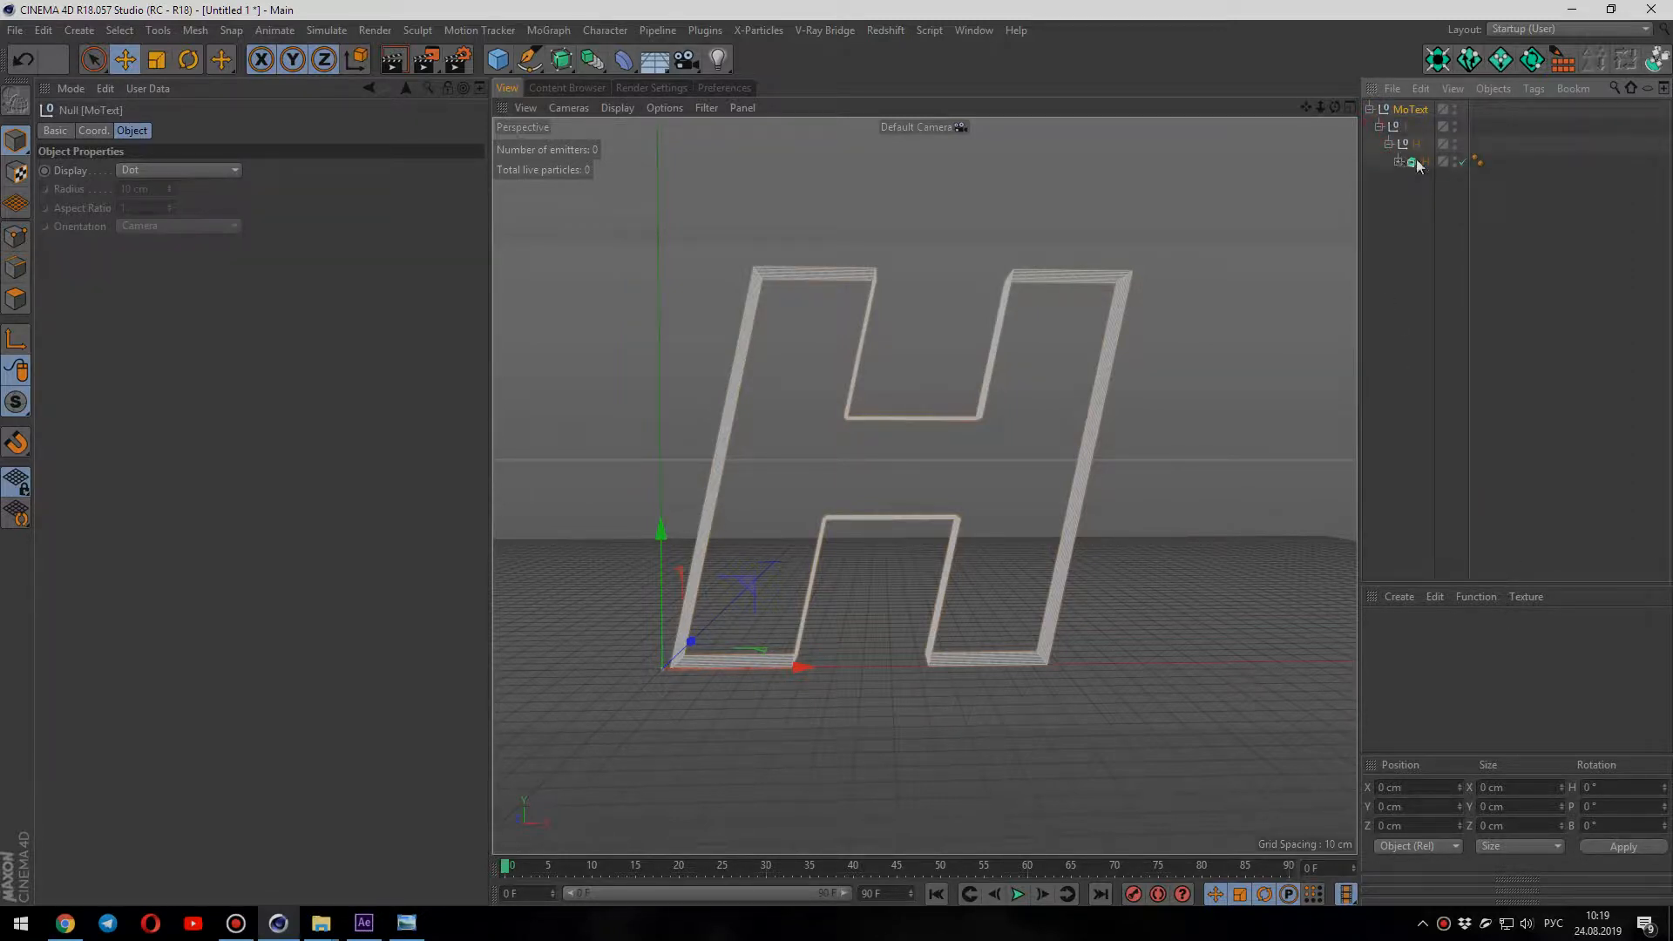
{"action": "left_click", "coordinate": [1417, 164]}
{"action": "right_click", "coordinate": [1419, 165]}
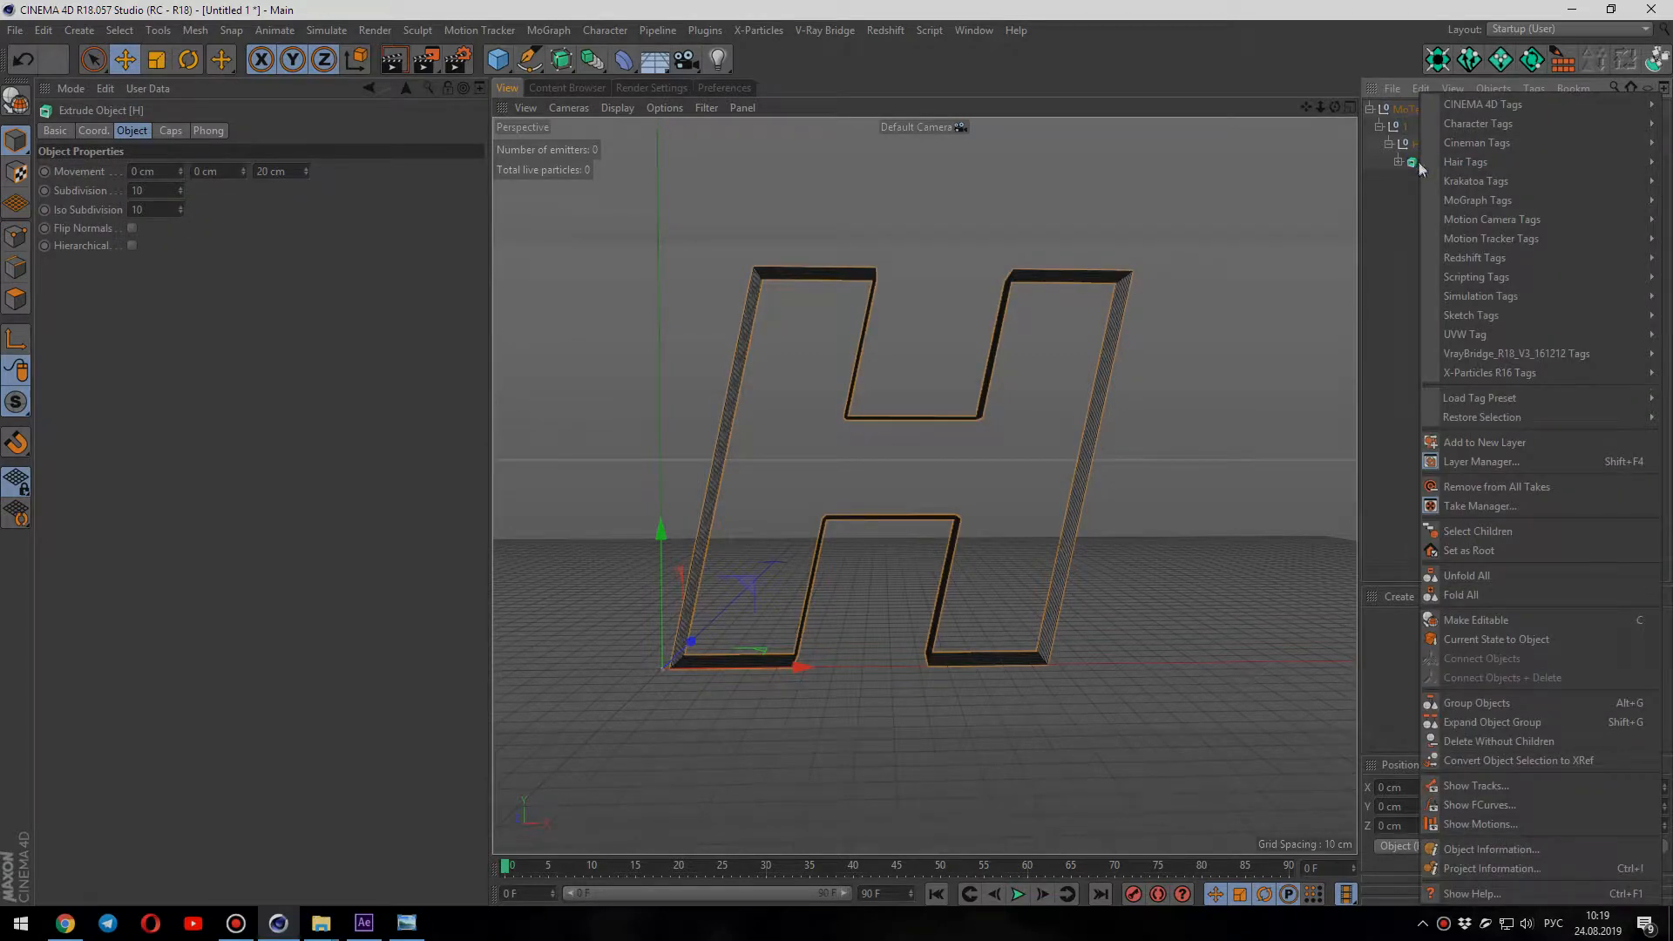
{"action": "left_click", "coordinate": [1498, 621]}
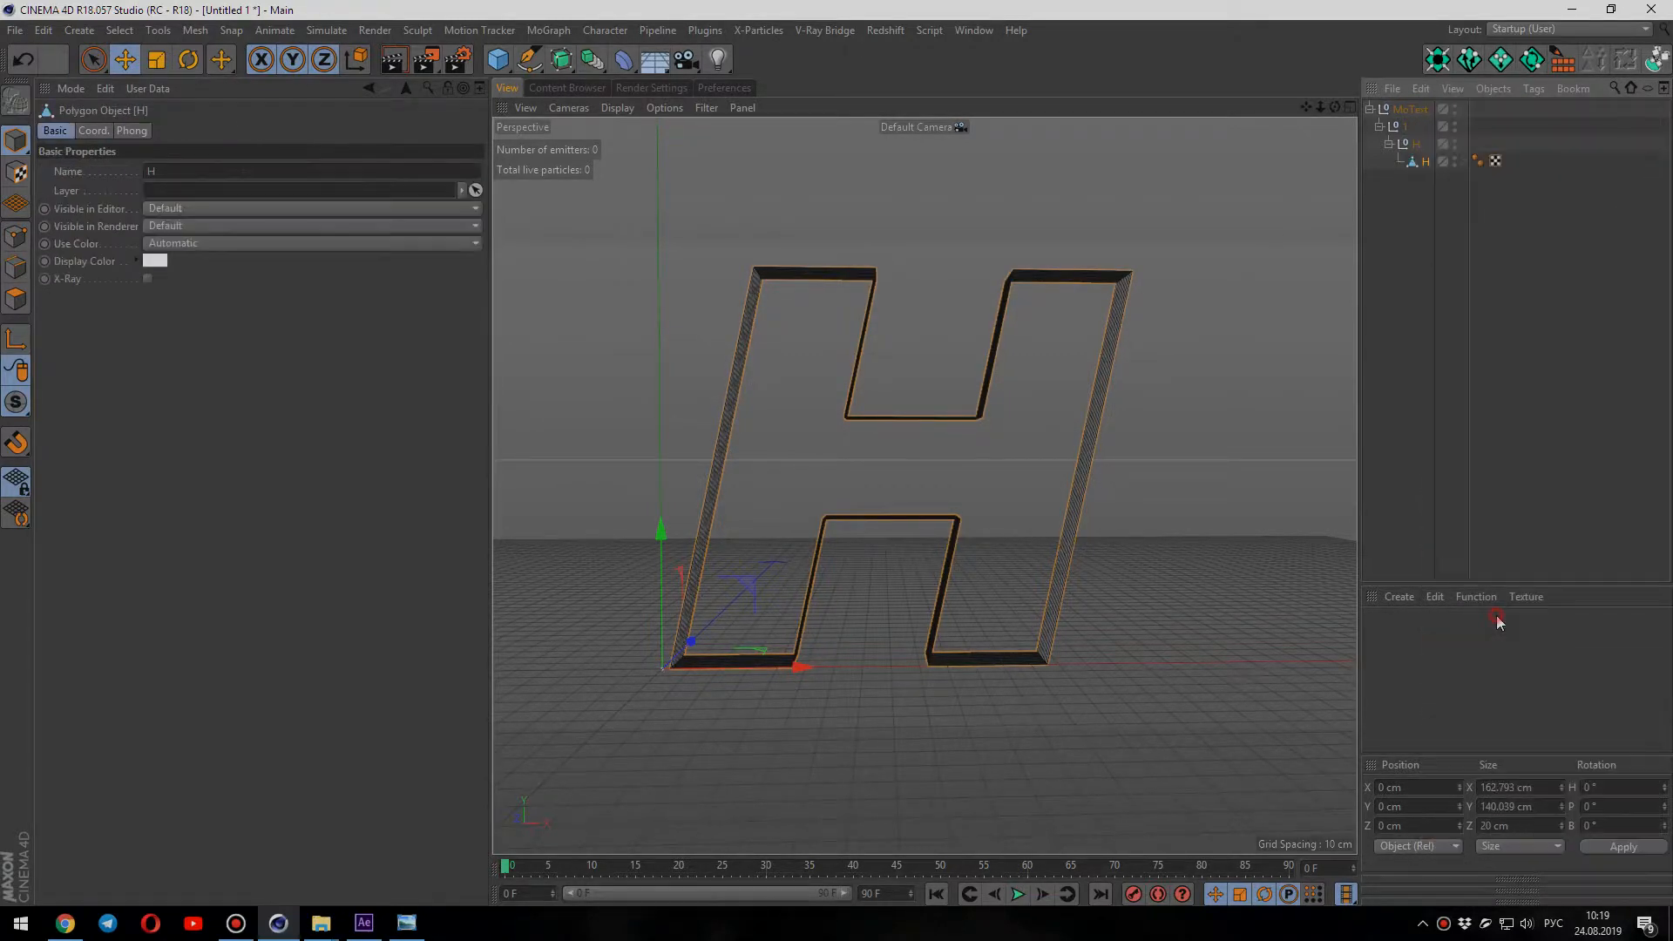
Step: Move the H polygon object out of the MoText hierarchy and delete the remaining MoText null group
{"action": "left_click_drag", "start_coordinate": [1377, 213], "coordinate": [1379, 196]}
{"action": "left_click", "coordinate": [1389, 111]}
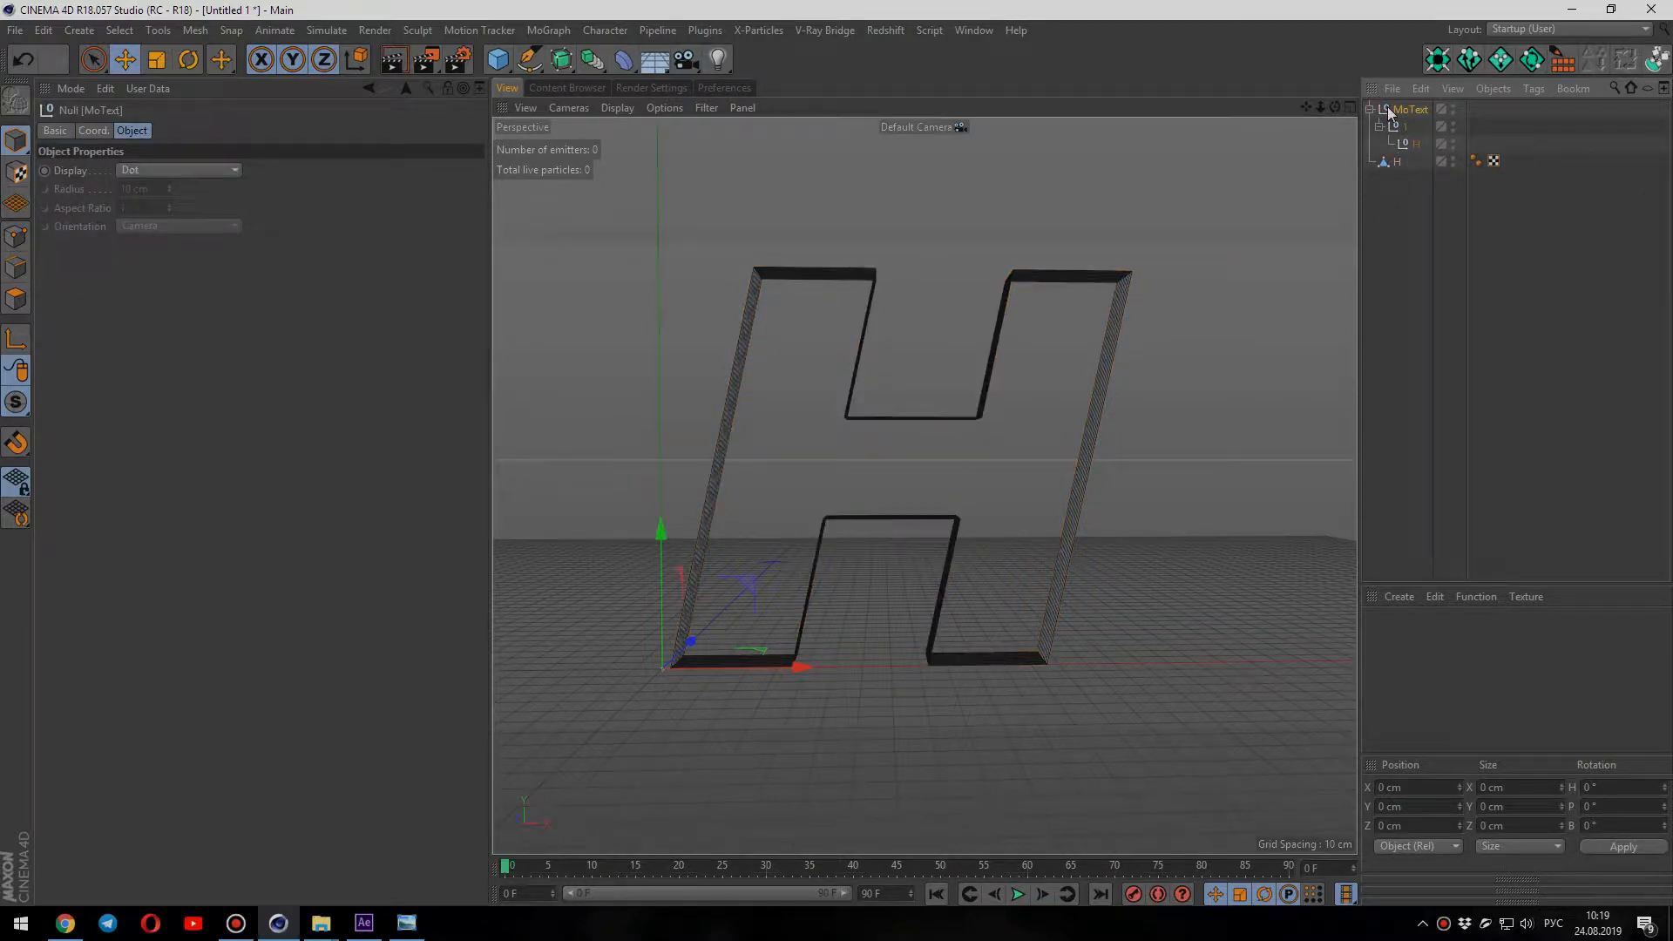
{"action": "key", "text": "Delete"}
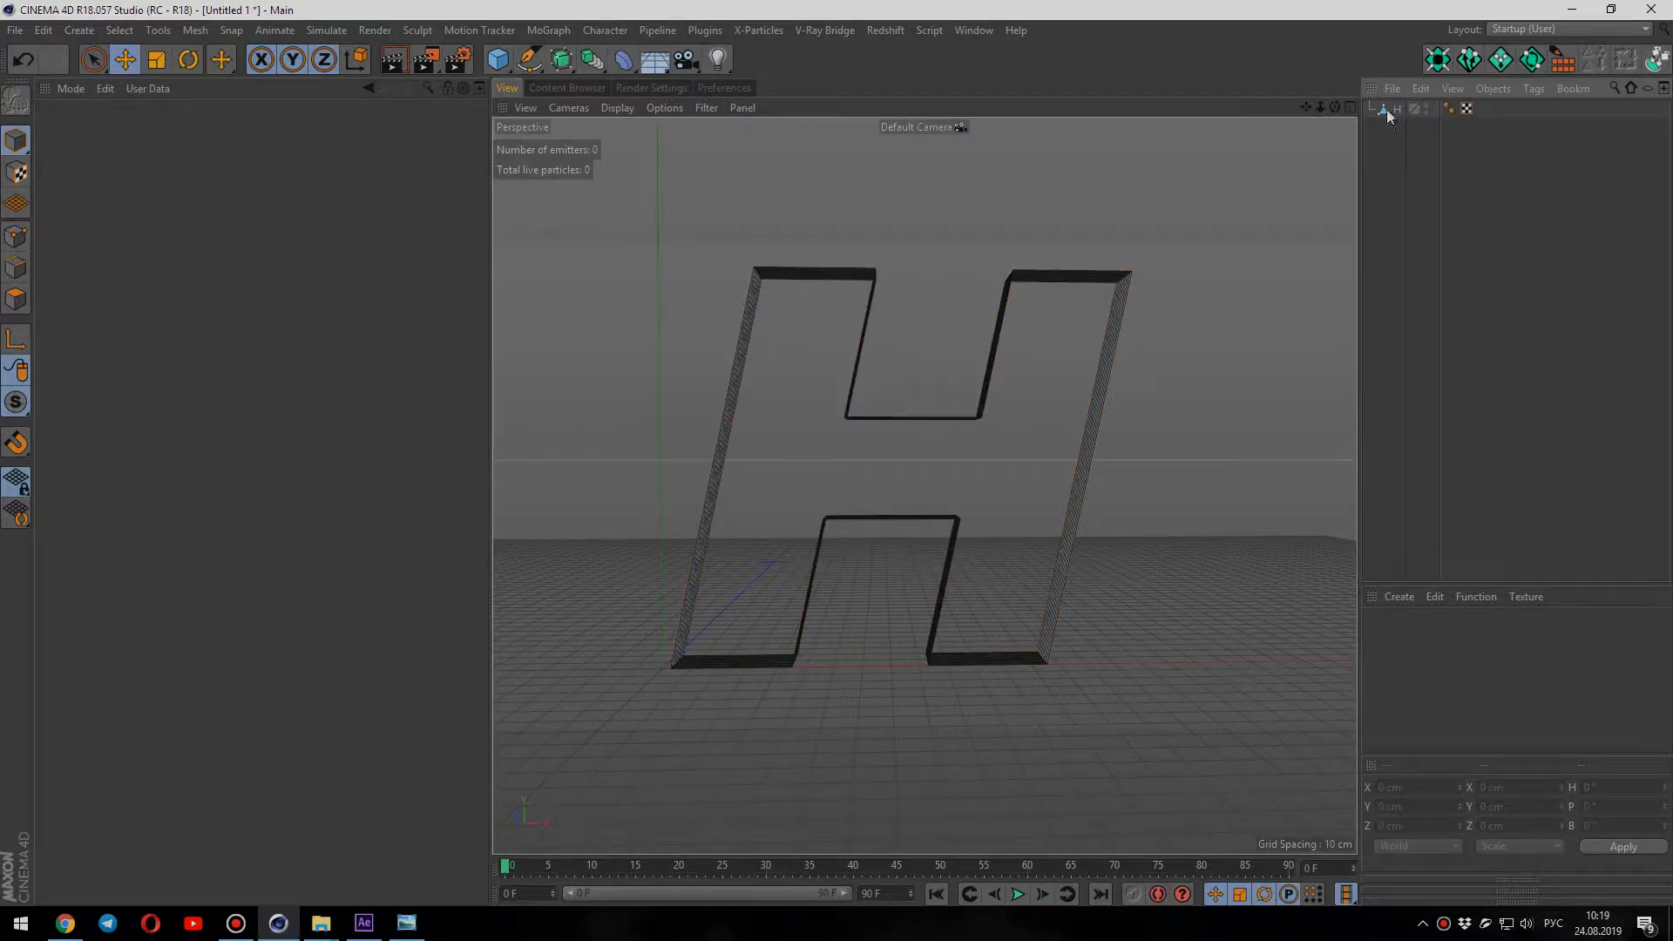
Step: Select all polygons of the H object with a rectangle selection in polygon mode and reverse their normals
{"action": "left_click", "coordinate": [1387, 112]}
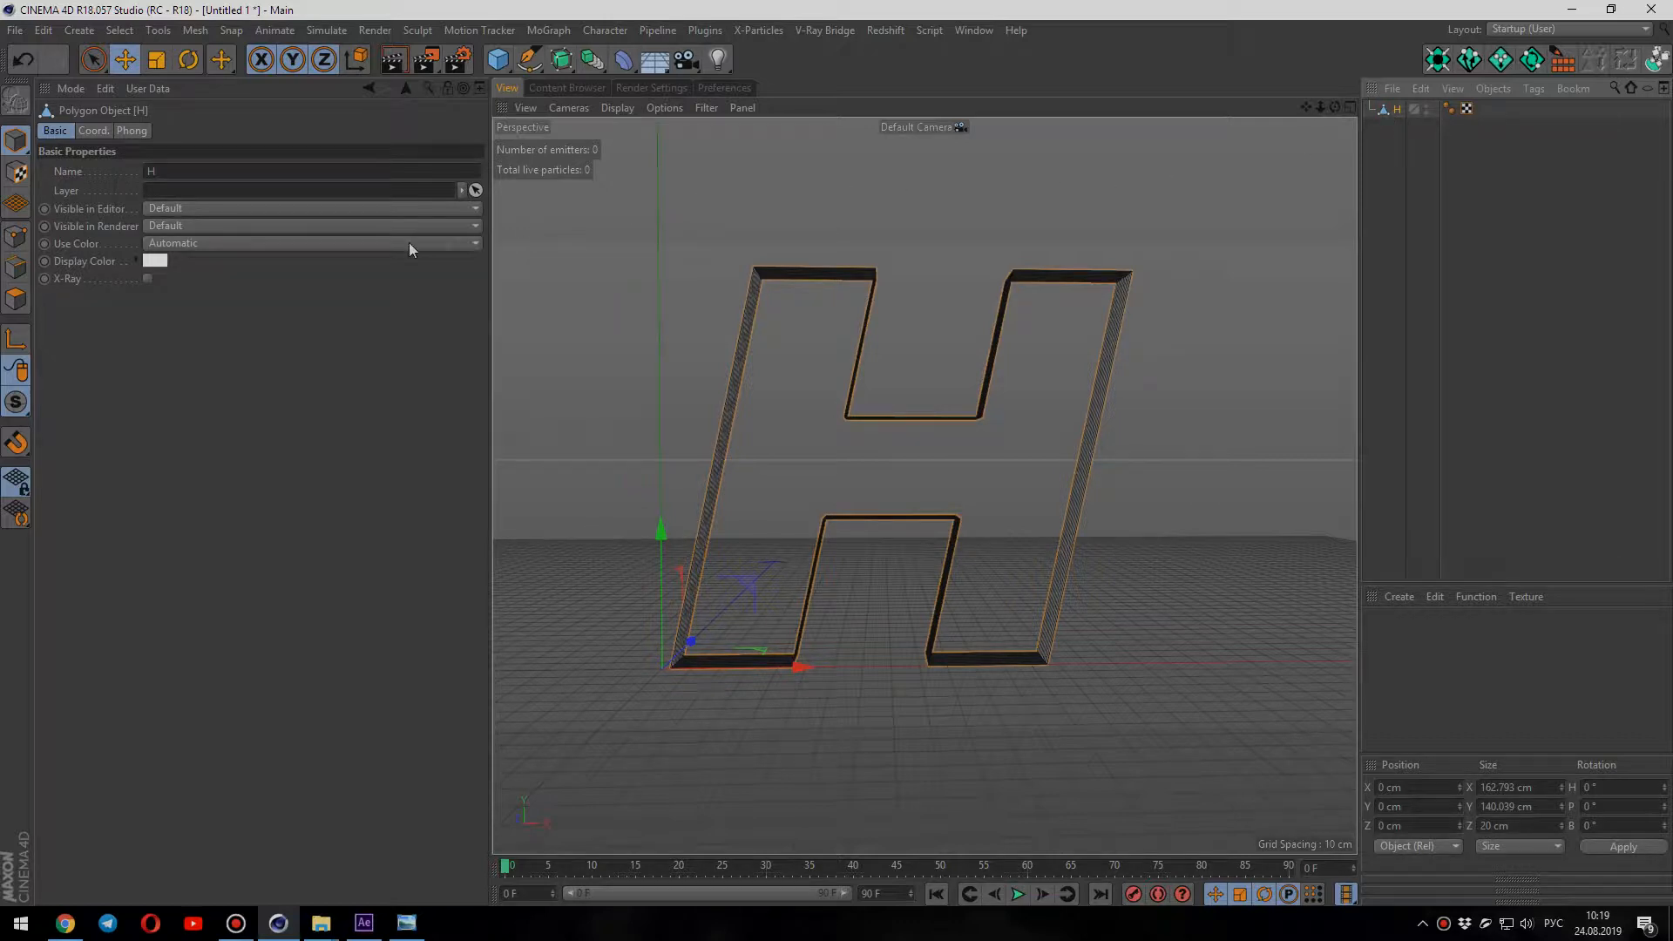
{"action": "left_click", "coordinate": [19, 297]}
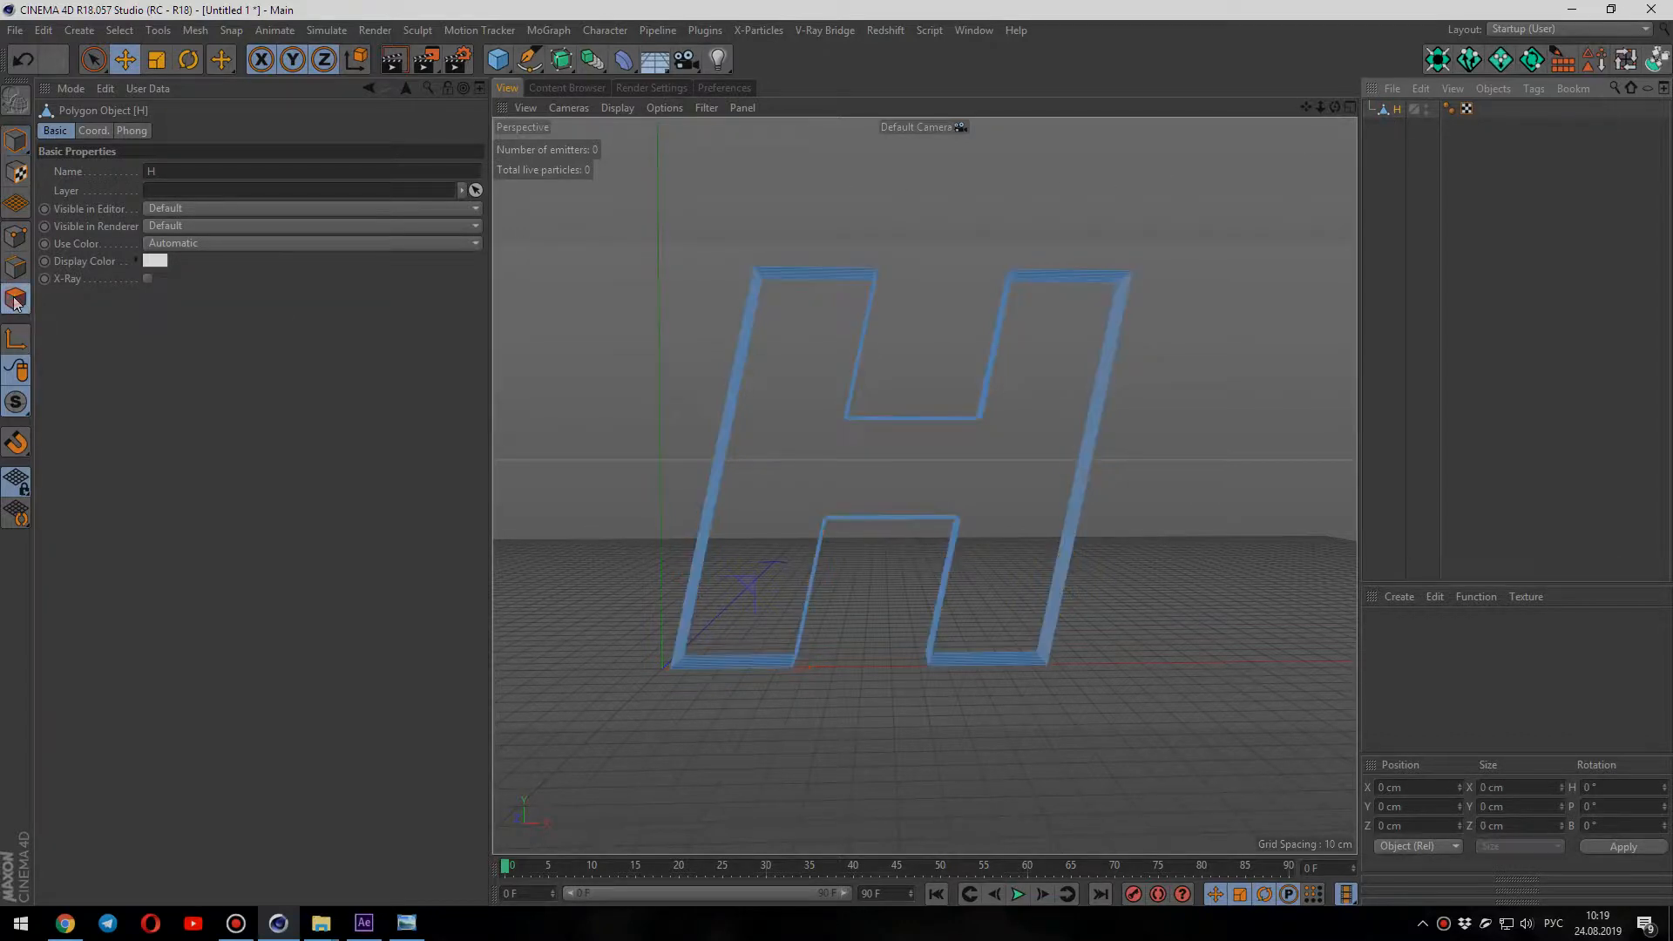
{"action": "left_click_drag", "start_coordinate": [93, 59], "coordinate": [186, 112]}
{"action": "left_click_drag", "start_coordinate": [635, 210], "coordinate": [1155, 730]}
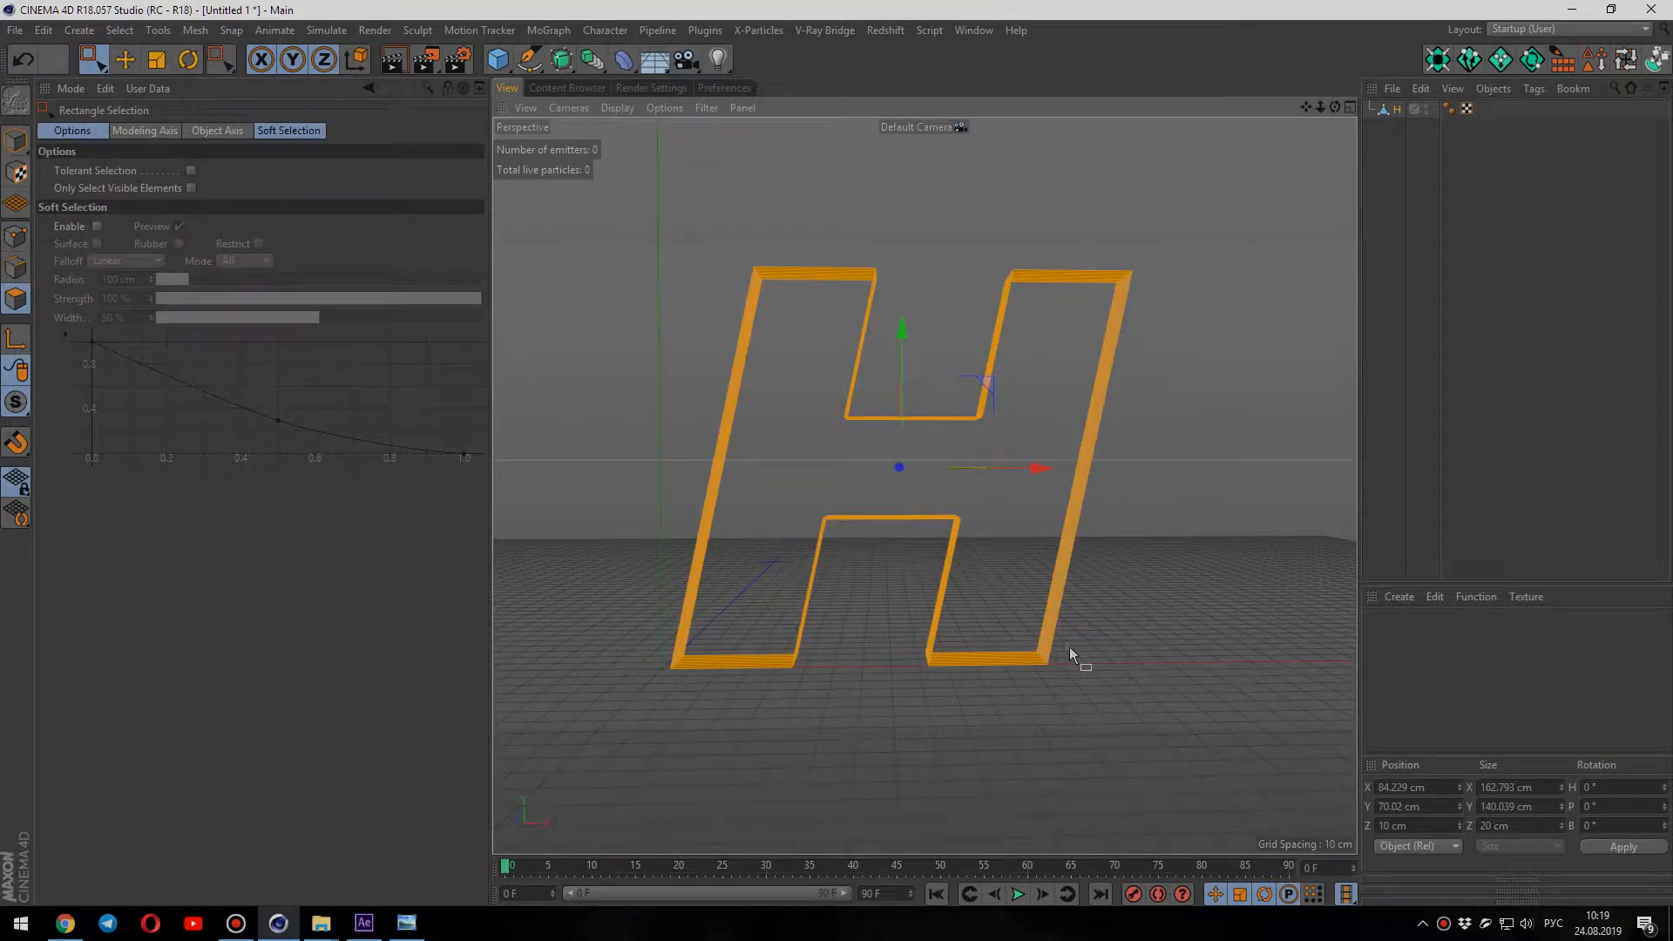
{"action": "right_click", "coordinate": [911, 495]}
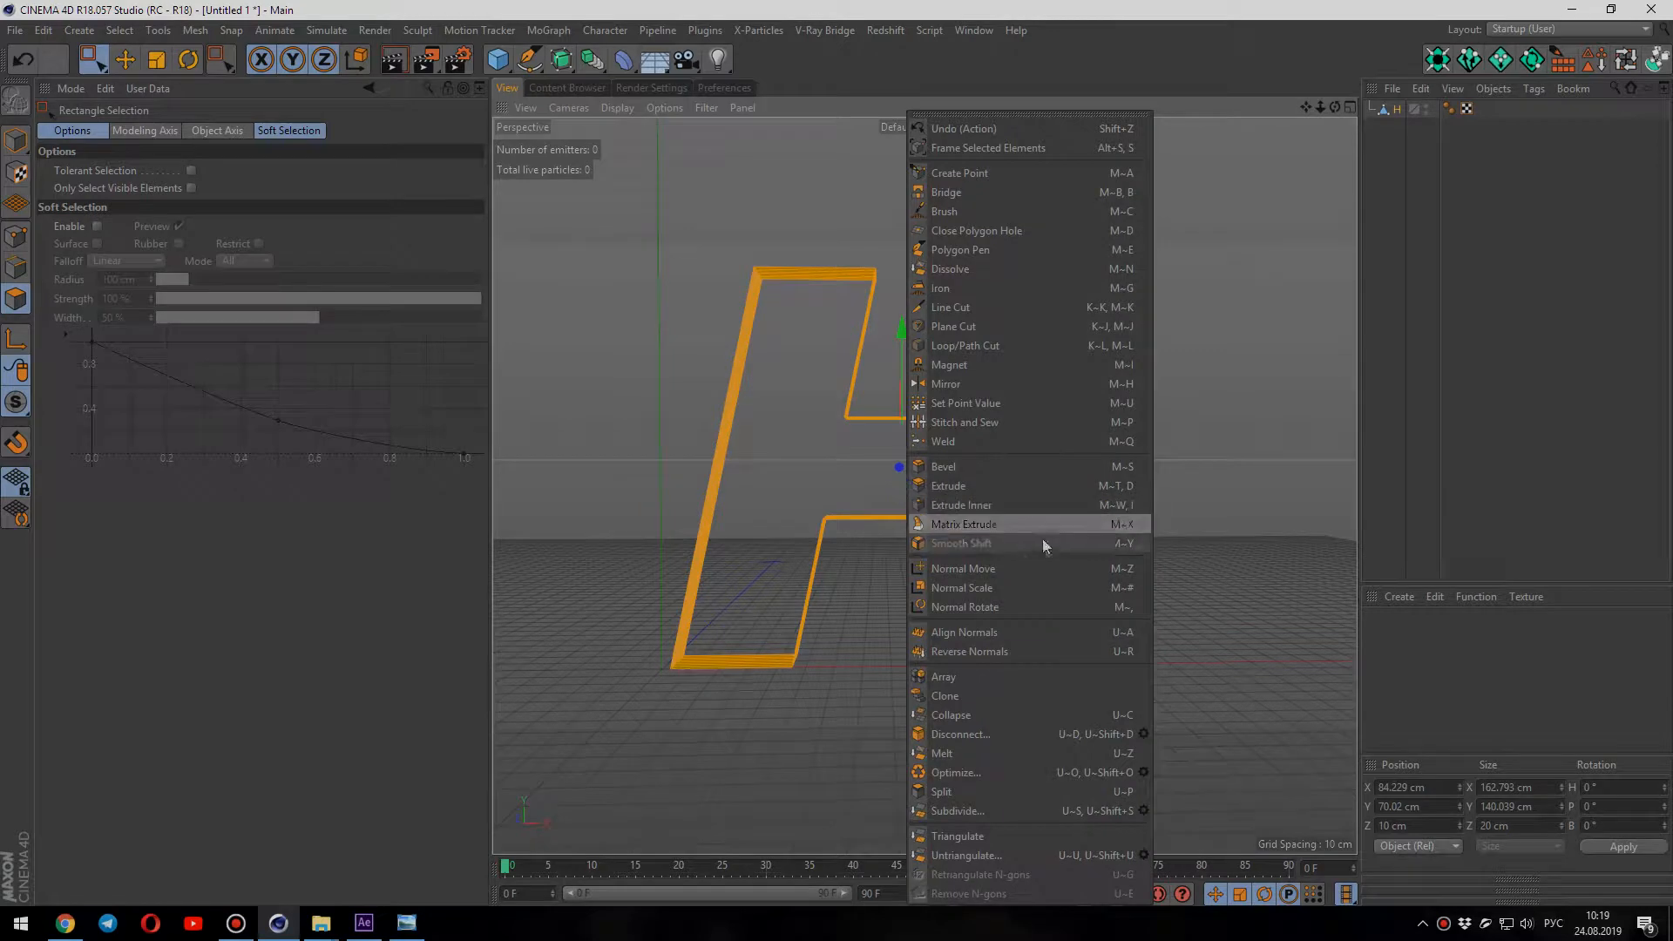
{"action": "left_click", "coordinate": [1032, 651]}
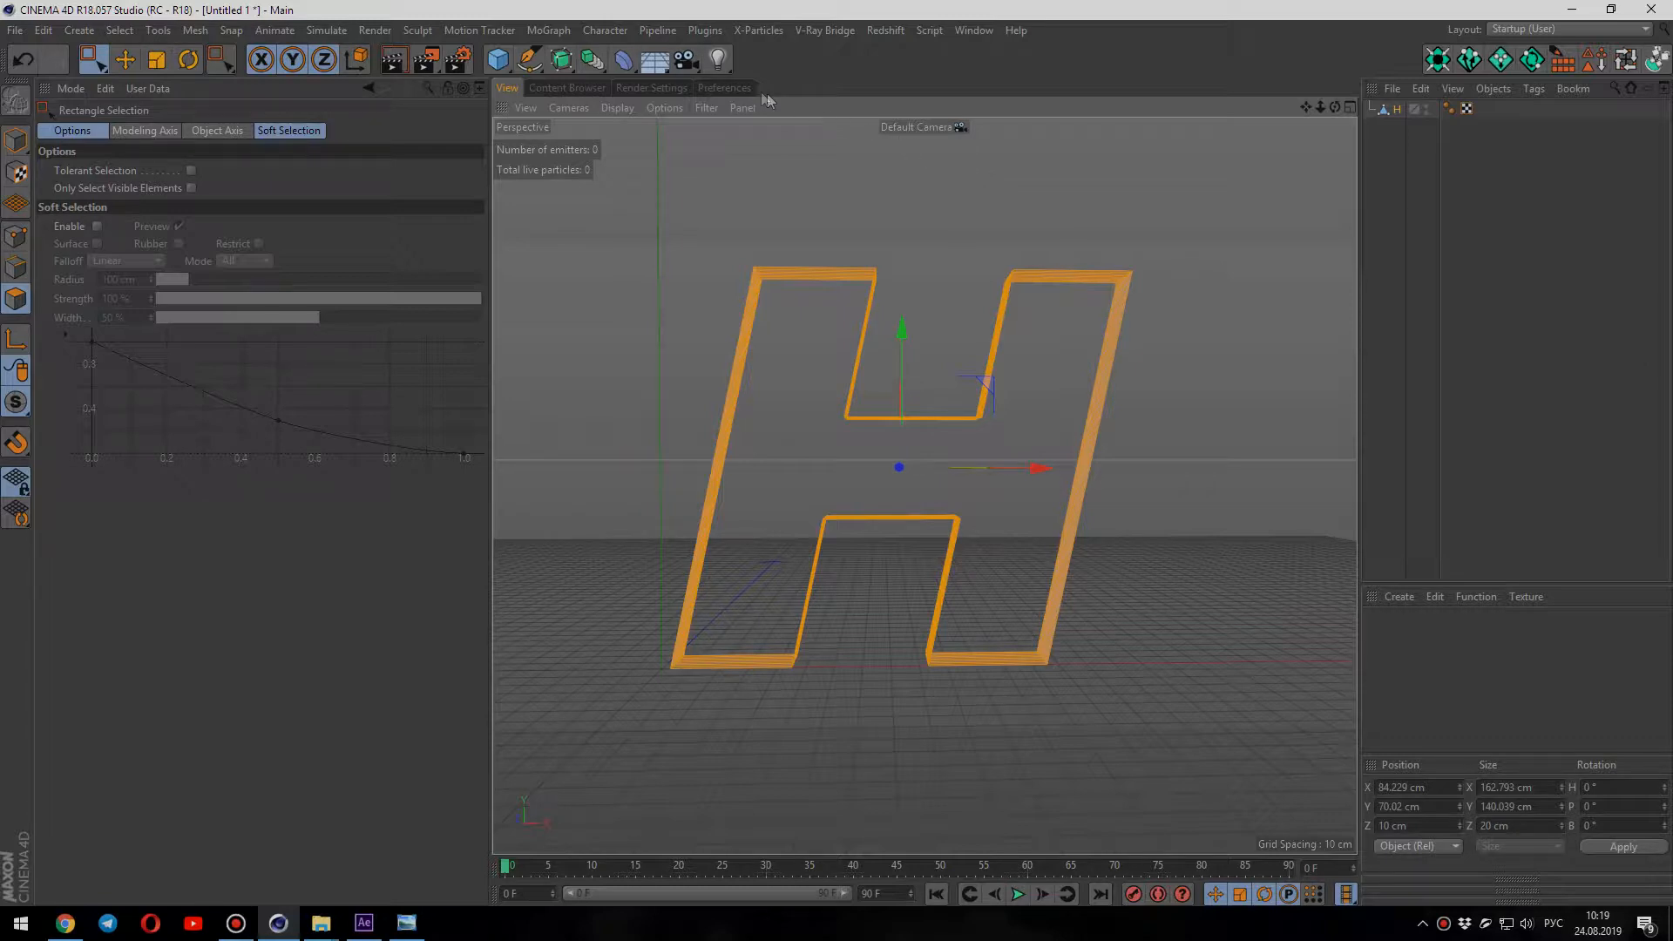
Step: Add an X-Particles Emitter with its shape set to Object and assign H as the source object
{"action": "left_click", "coordinate": [757, 32]}
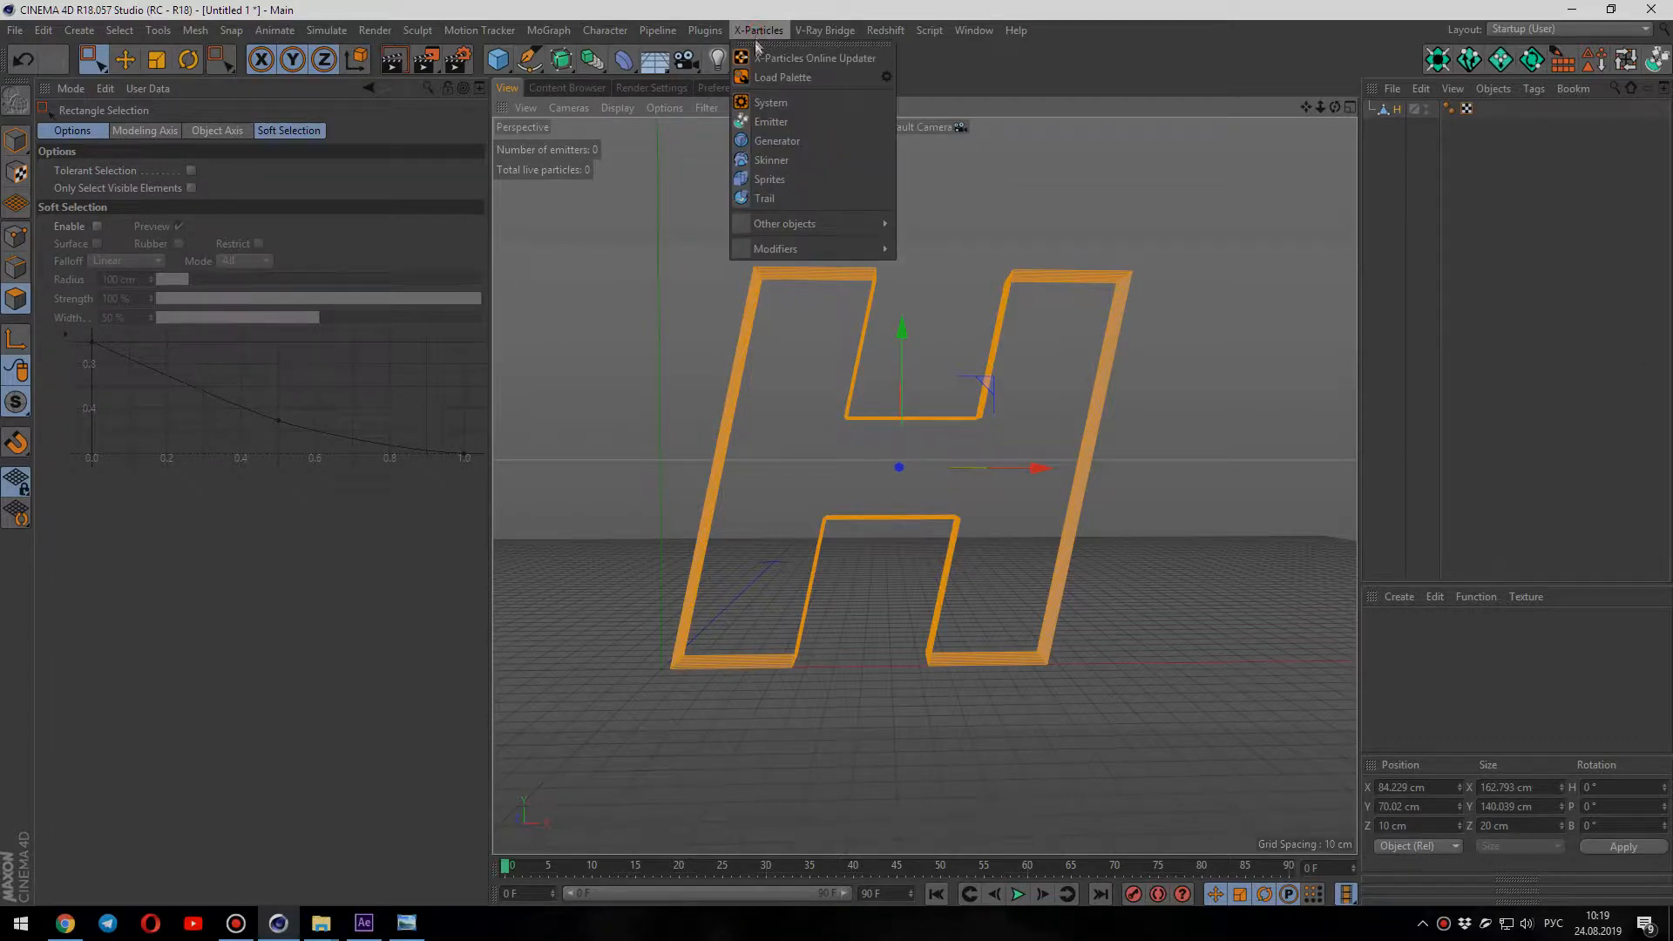
{"action": "left_click", "coordinate": [767, 123]}
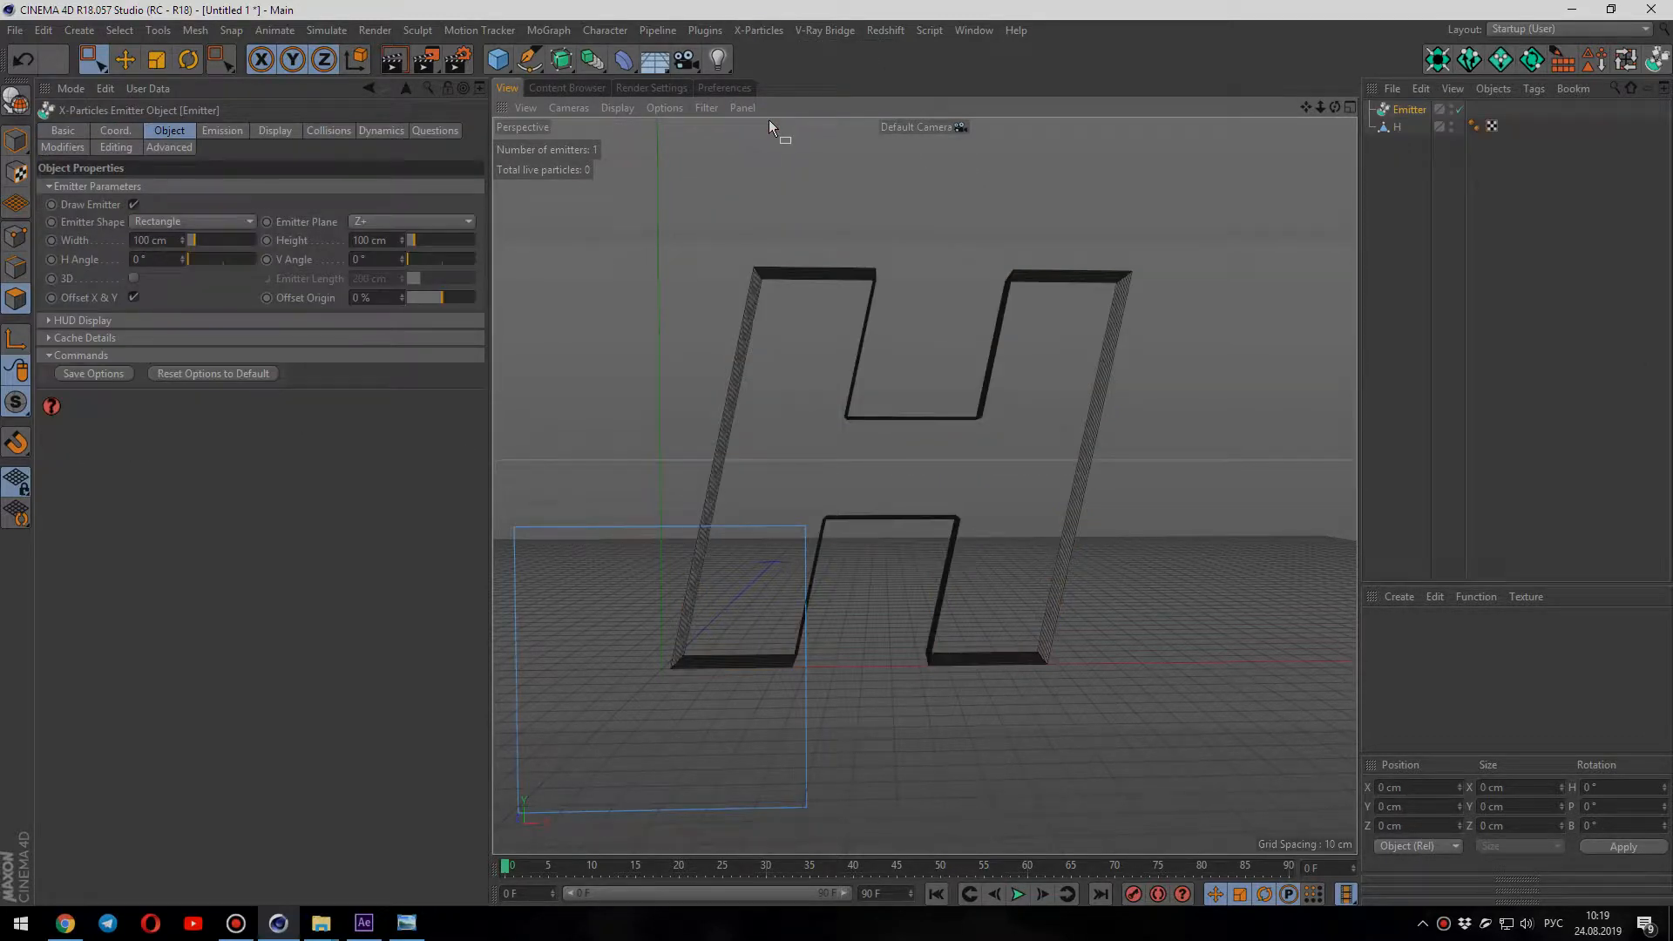
{"action": "left_click", "coordinate": [238, 222]}
{"action": "left_click", "coordinate": [194, 300]}
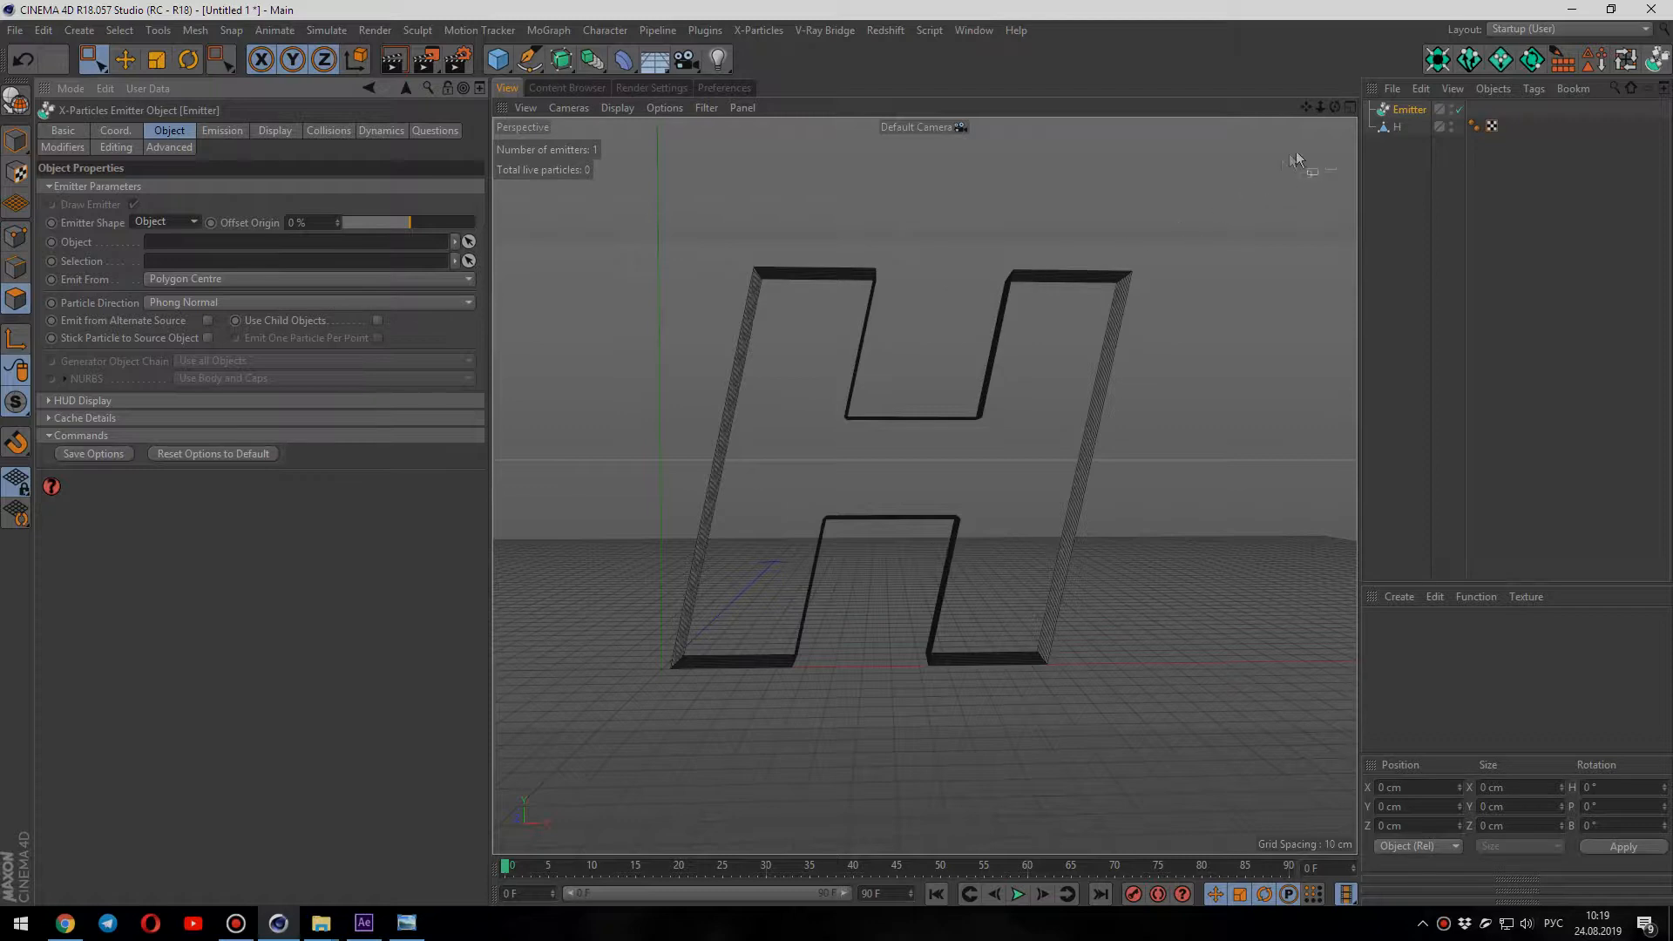
{"action": "left_click_drag", "start_coordinate": [1387, 129], "coordinate": [377, 251]}
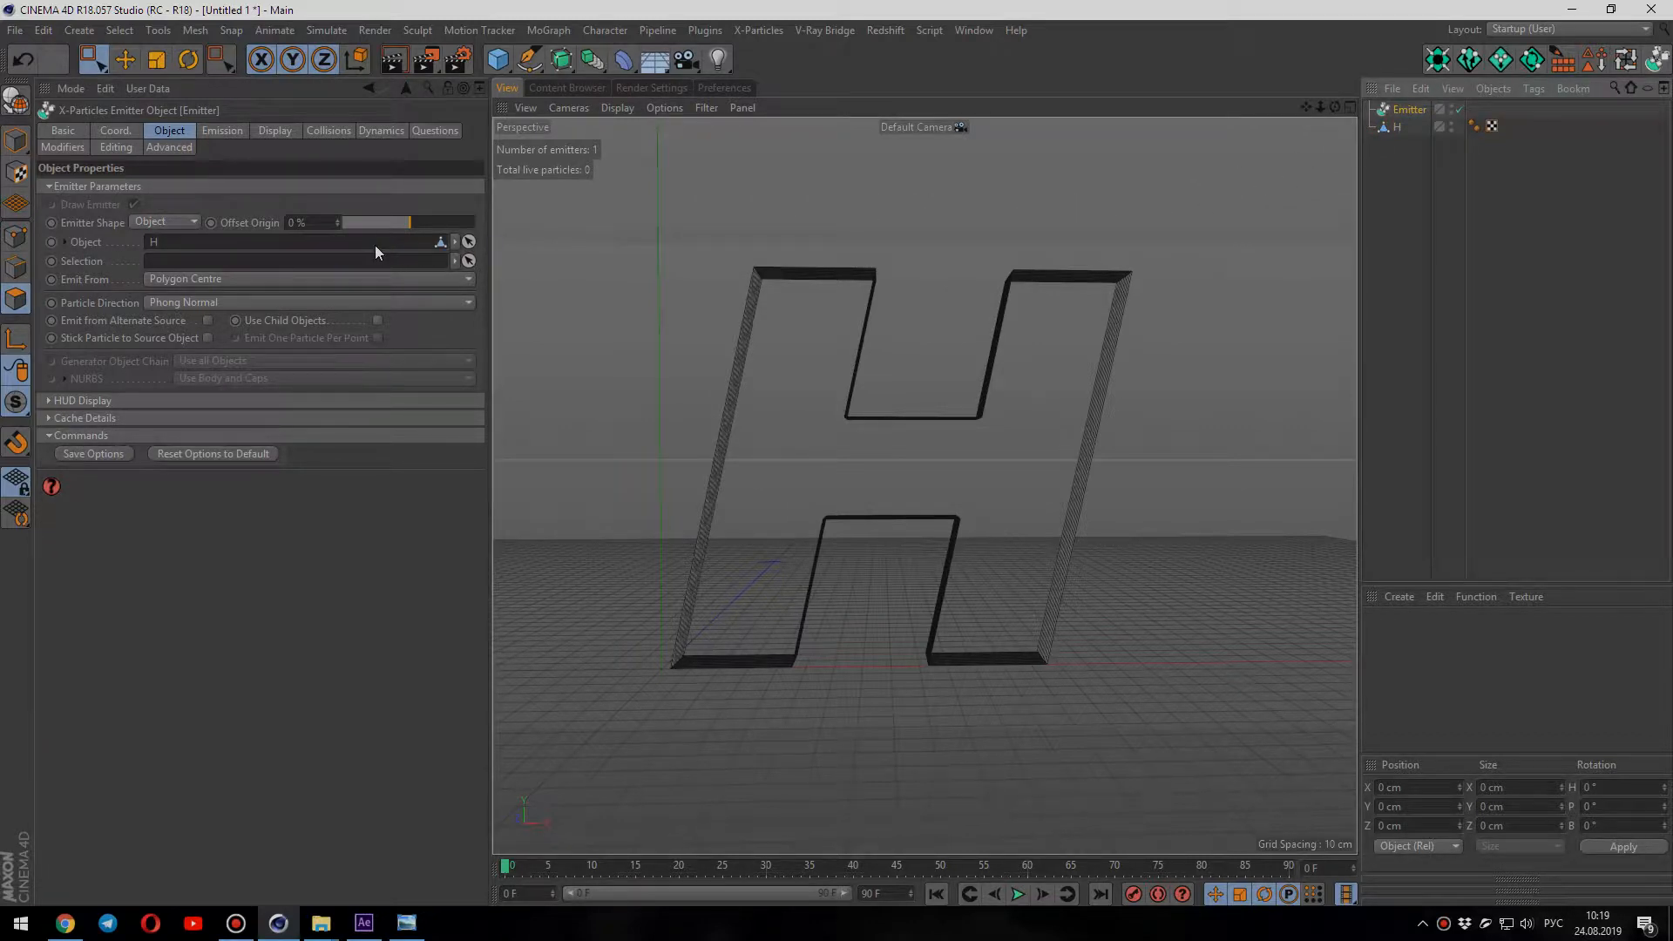
Step: Set the emitter to emit from Edges and play the simulation to preview the particles
{"action": "left_click", "coordinate": [319, 280]}
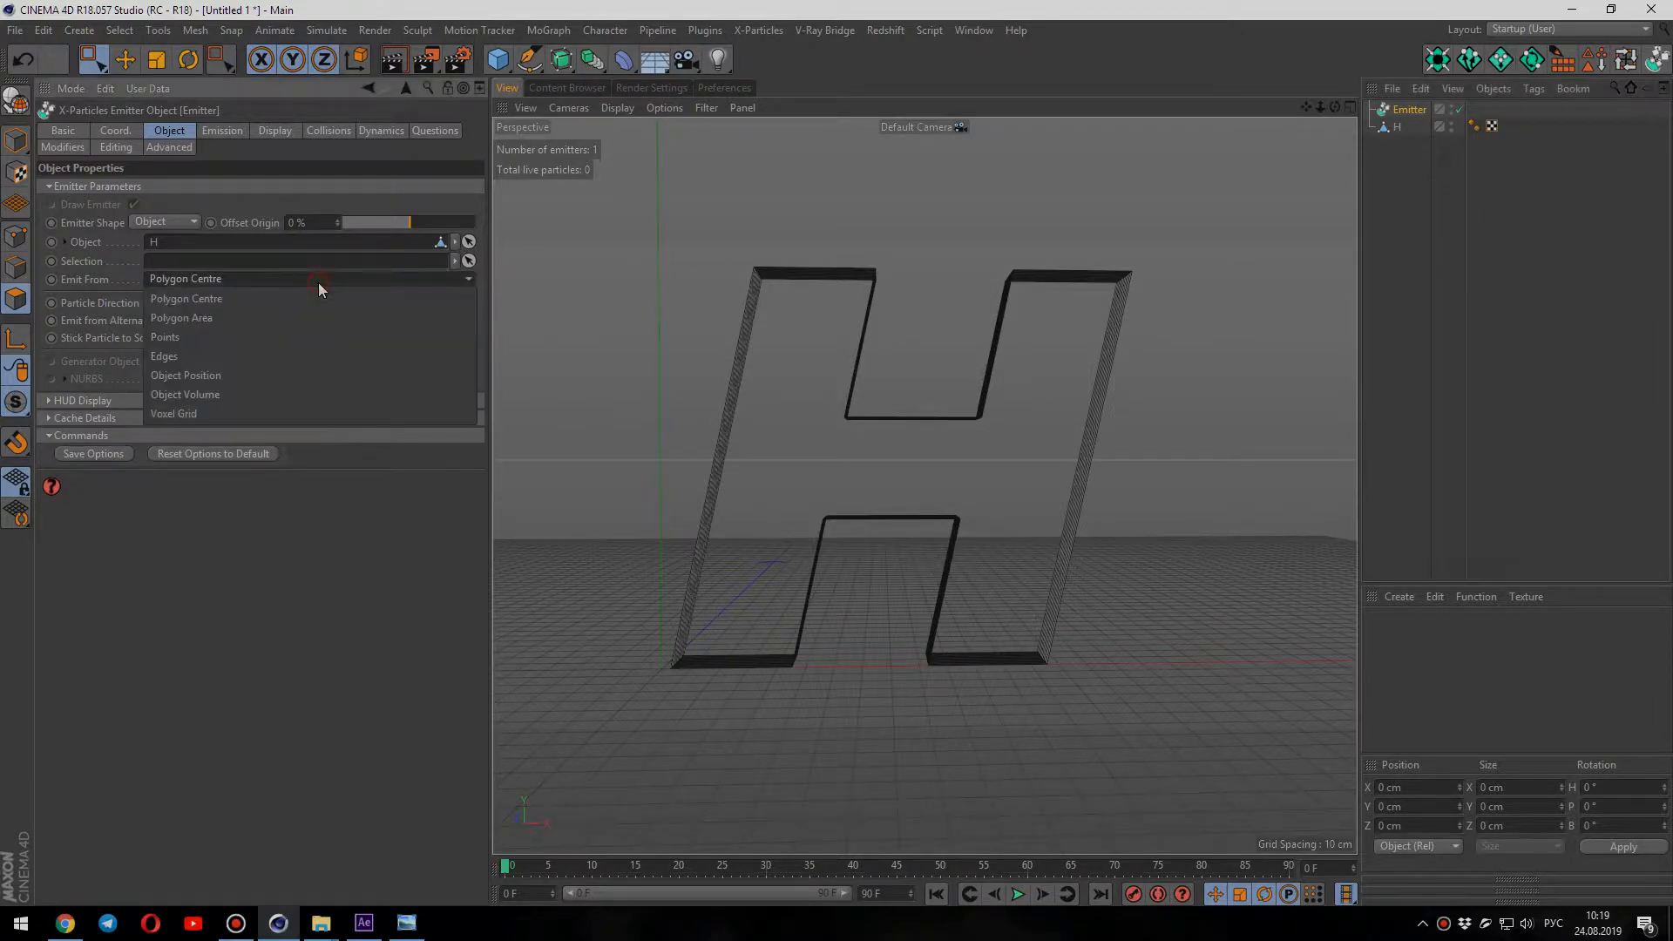
{"action": "left_click", "coordinate": [243, 357]}
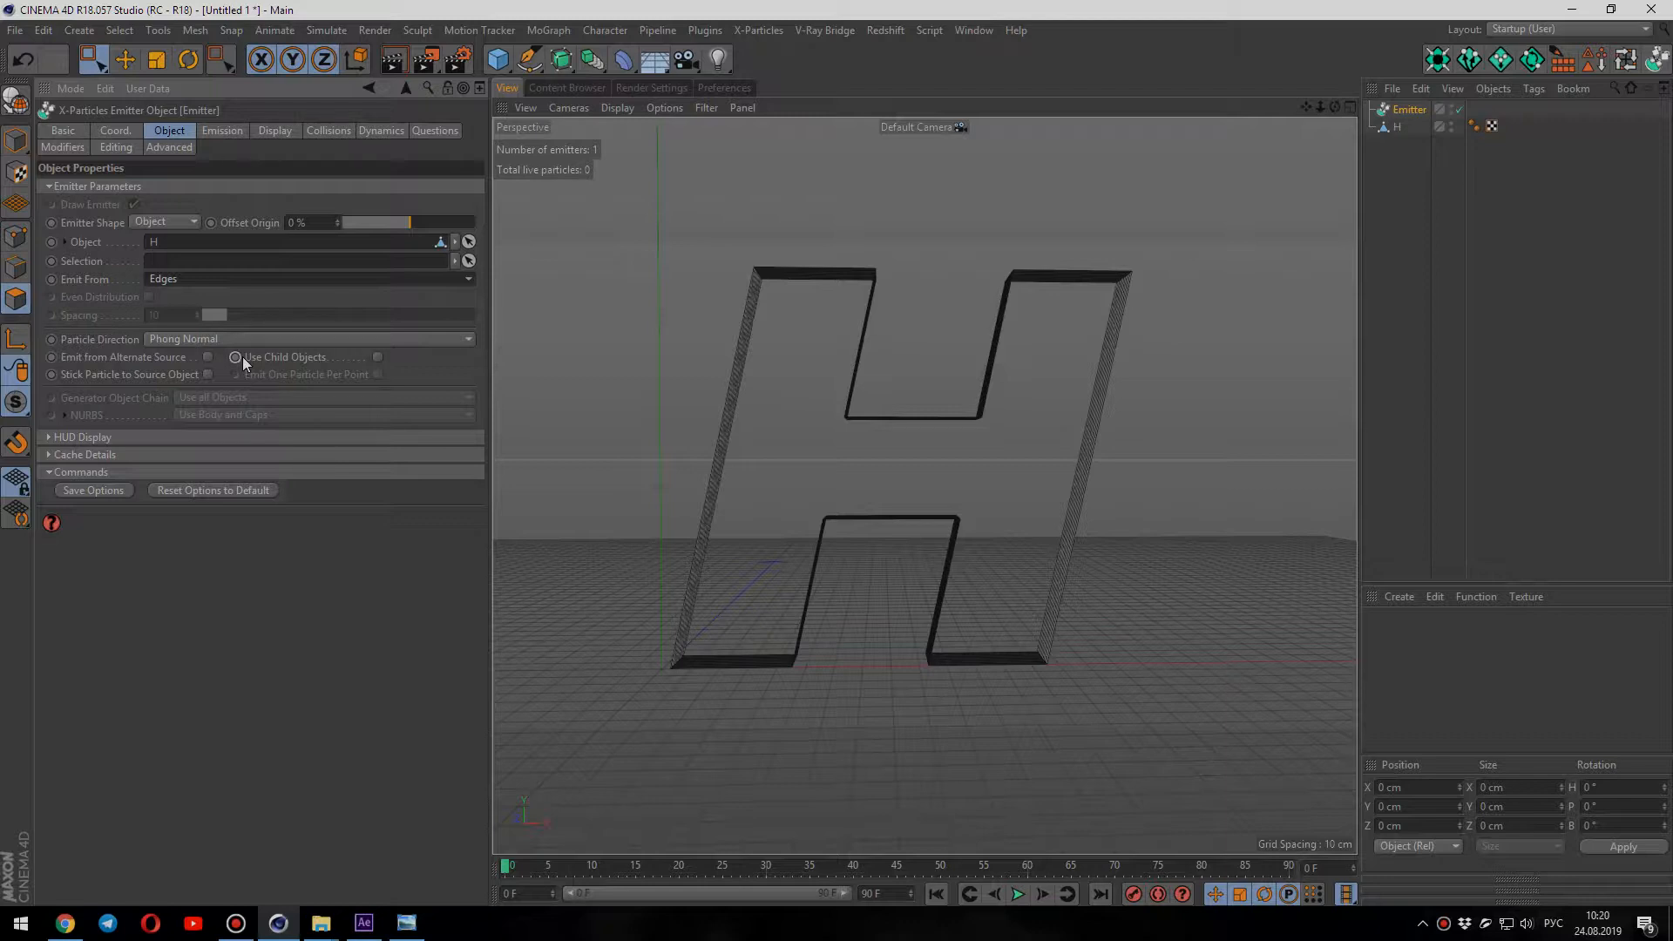
{"action": "left_click", "coordinate": [1018, 895]}
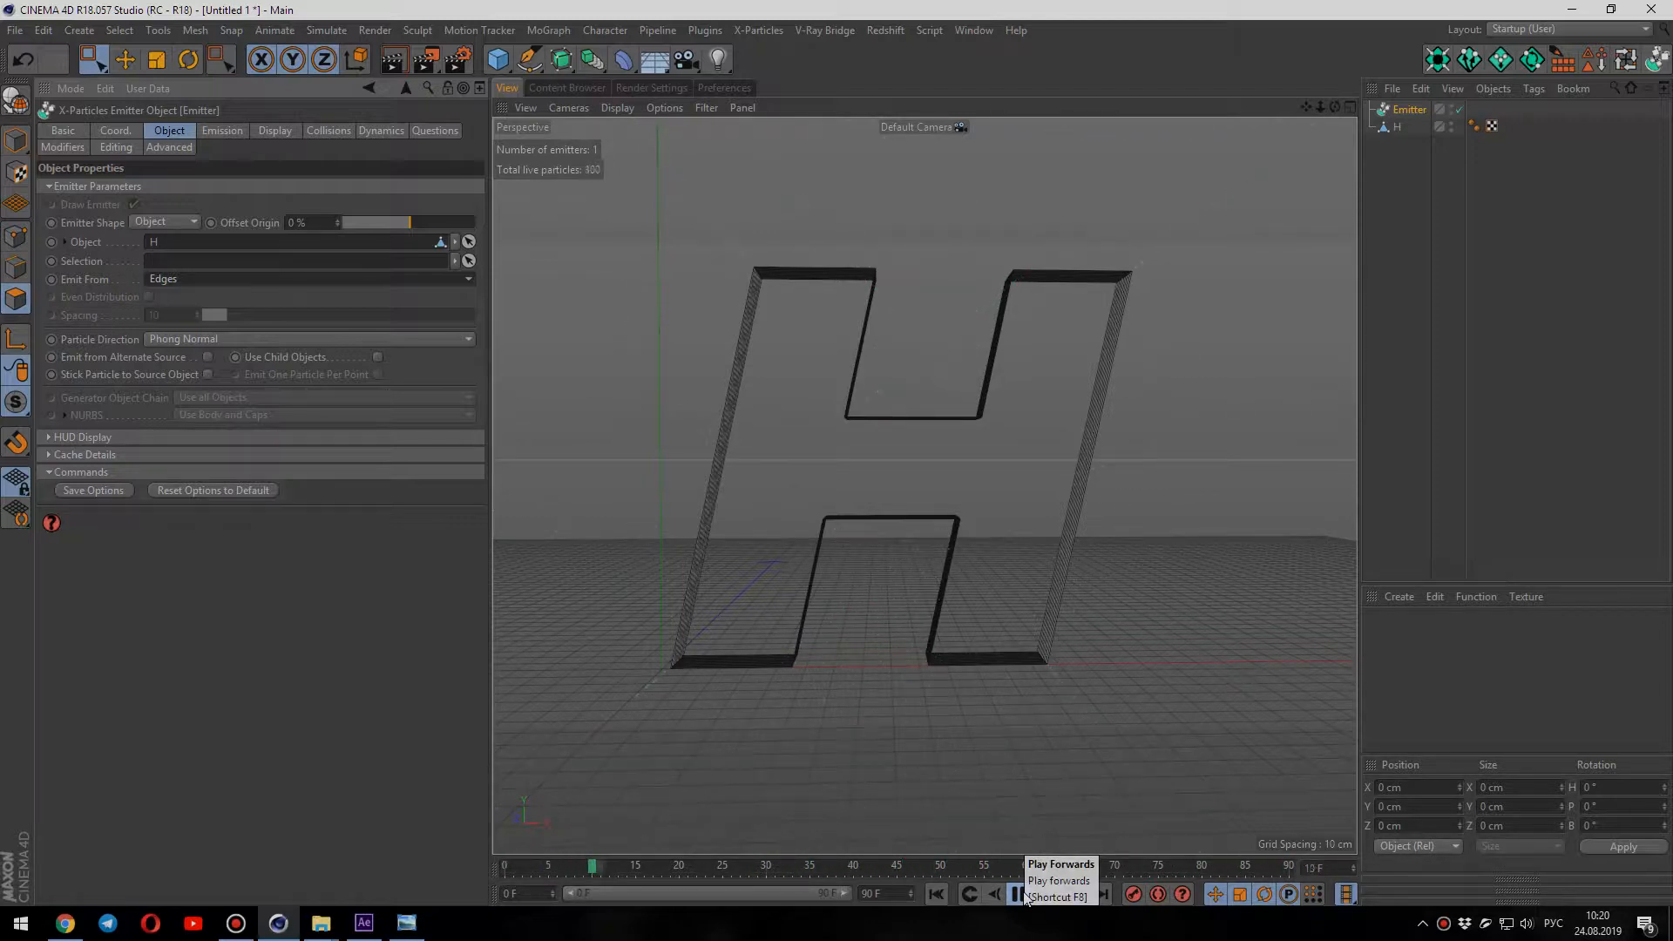
{"action": "left_click", "coordinate": [1019, 895]}
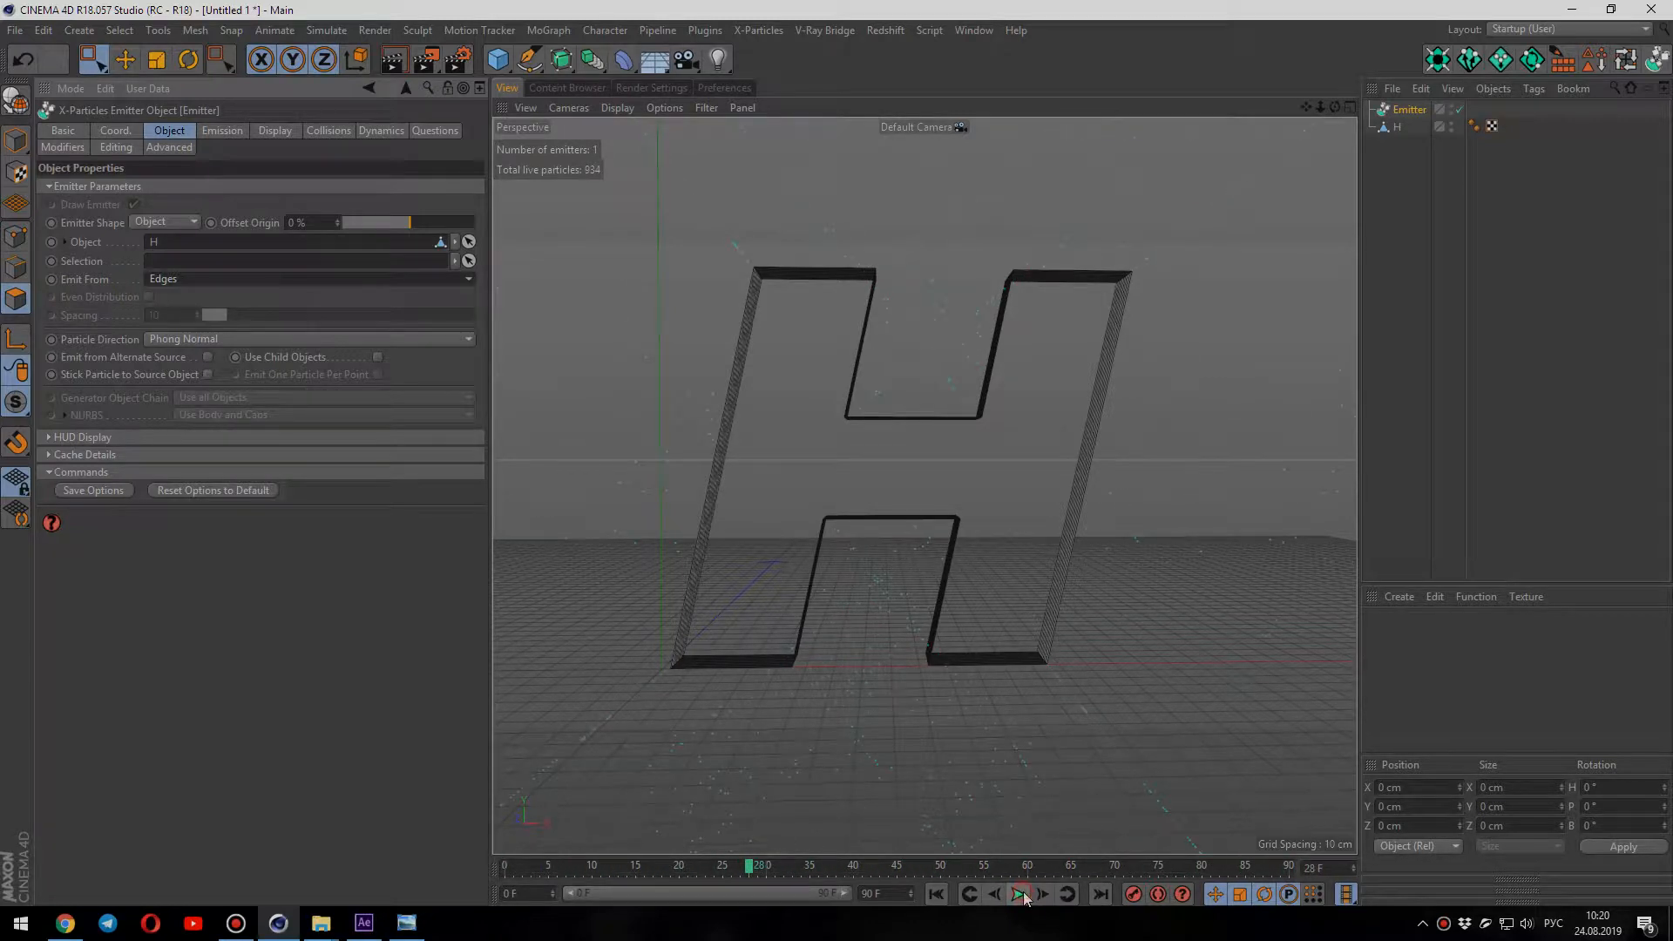
Step: Add an X-Particles Trail object and assign the Emitter to it
{"action": "left_click", "coordinate": [755, 30]}
{"action": "left_click", "coordinate": [775, 205]}
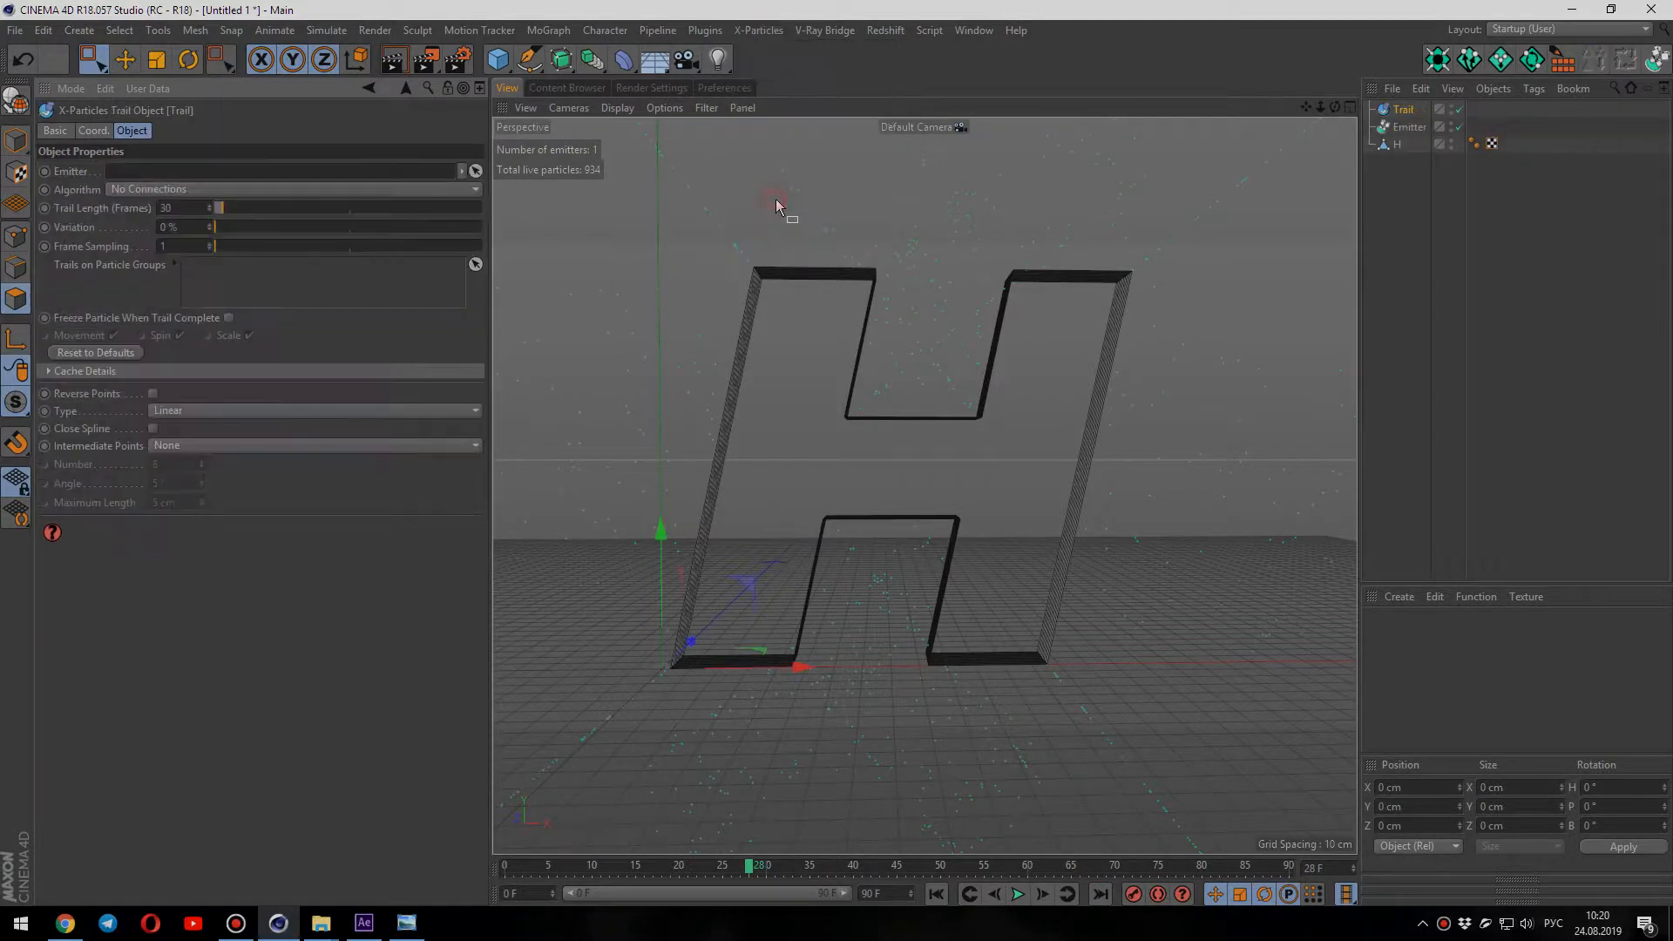
{"action": "left_click_drag", "start_coordinate": [1396, 129], "coordinate": [419, 173]}
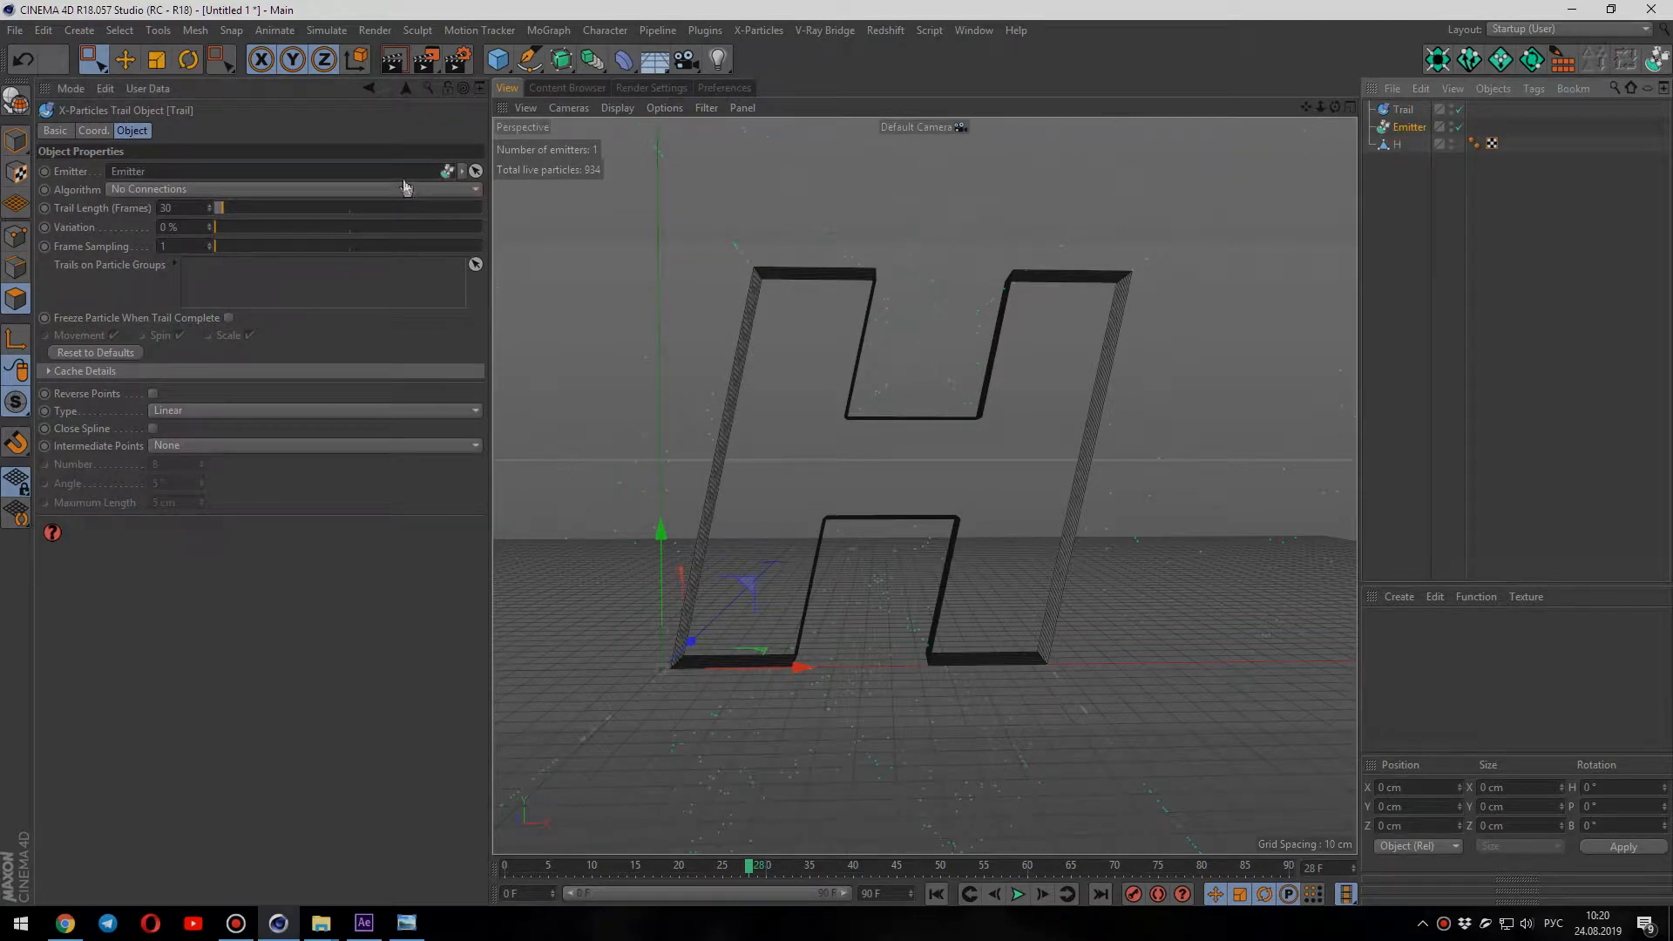
Step: Set the trail length to 11 frames and play the simulation to preview the trails
{"action": "left_click", "coordinate": [187, 207]}
{"action": "type", "text": "11"}
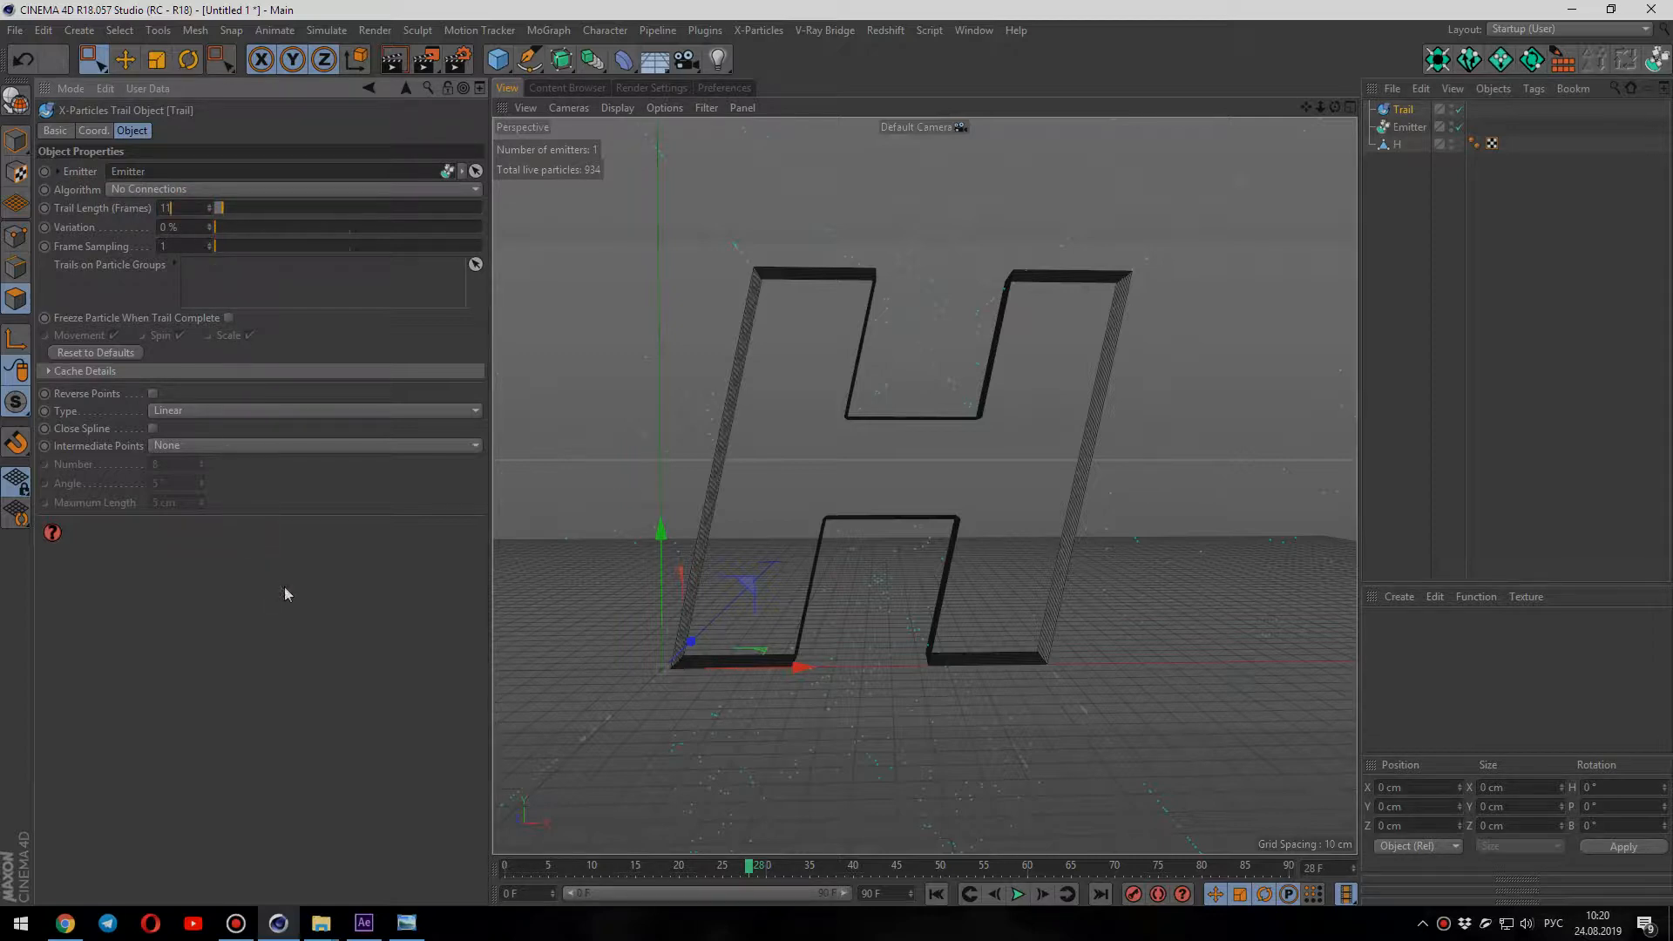
{"action": "key", "text": "Return"}
{"action": "left_click", "coordinate": [1017, 895]}
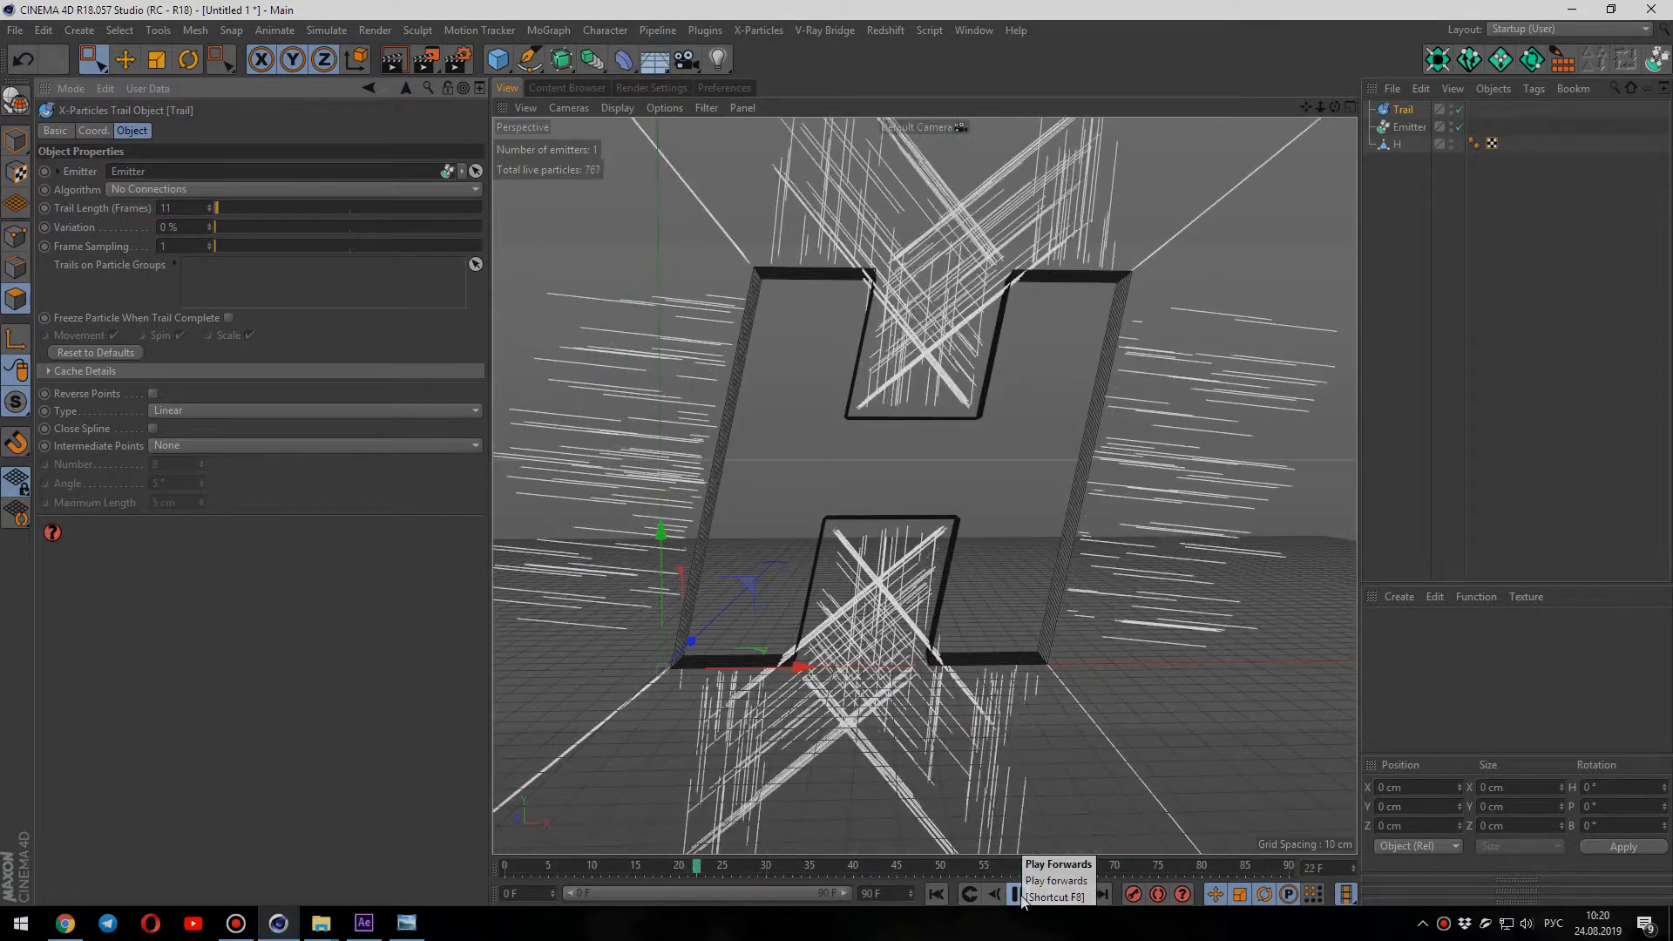
{"action": "left_click", "coordinate": [1017, 895]}
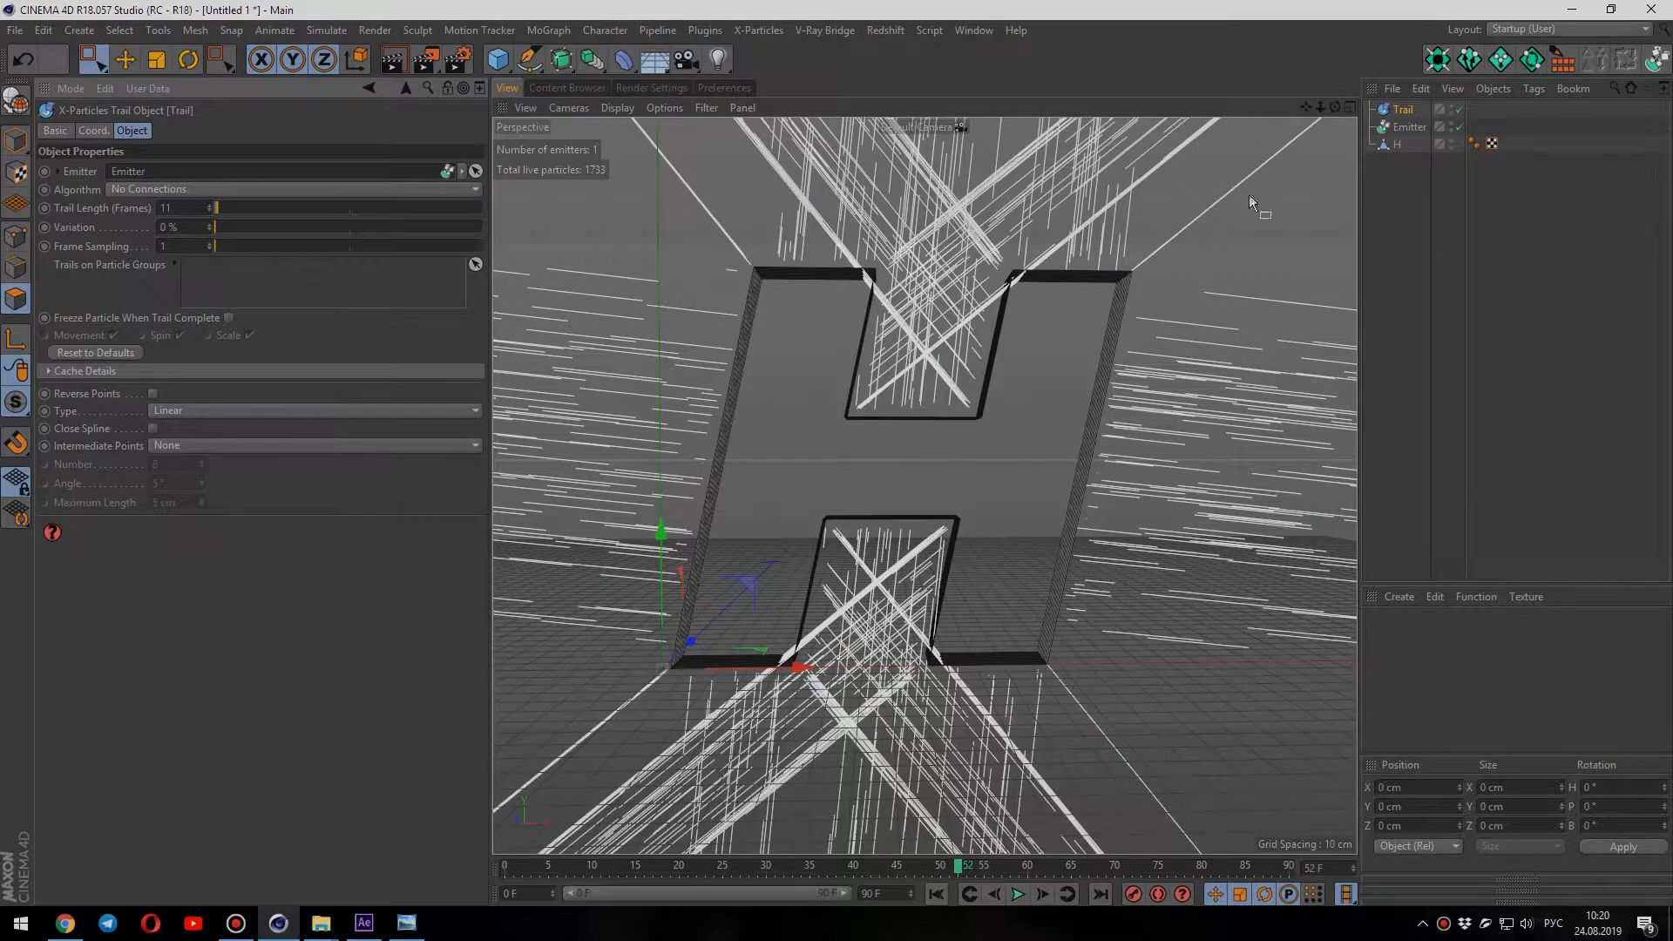
Step: Set the Emitter's emission mode to Pulse
{"action": "left_click", "coordinate": [1407, 127]}
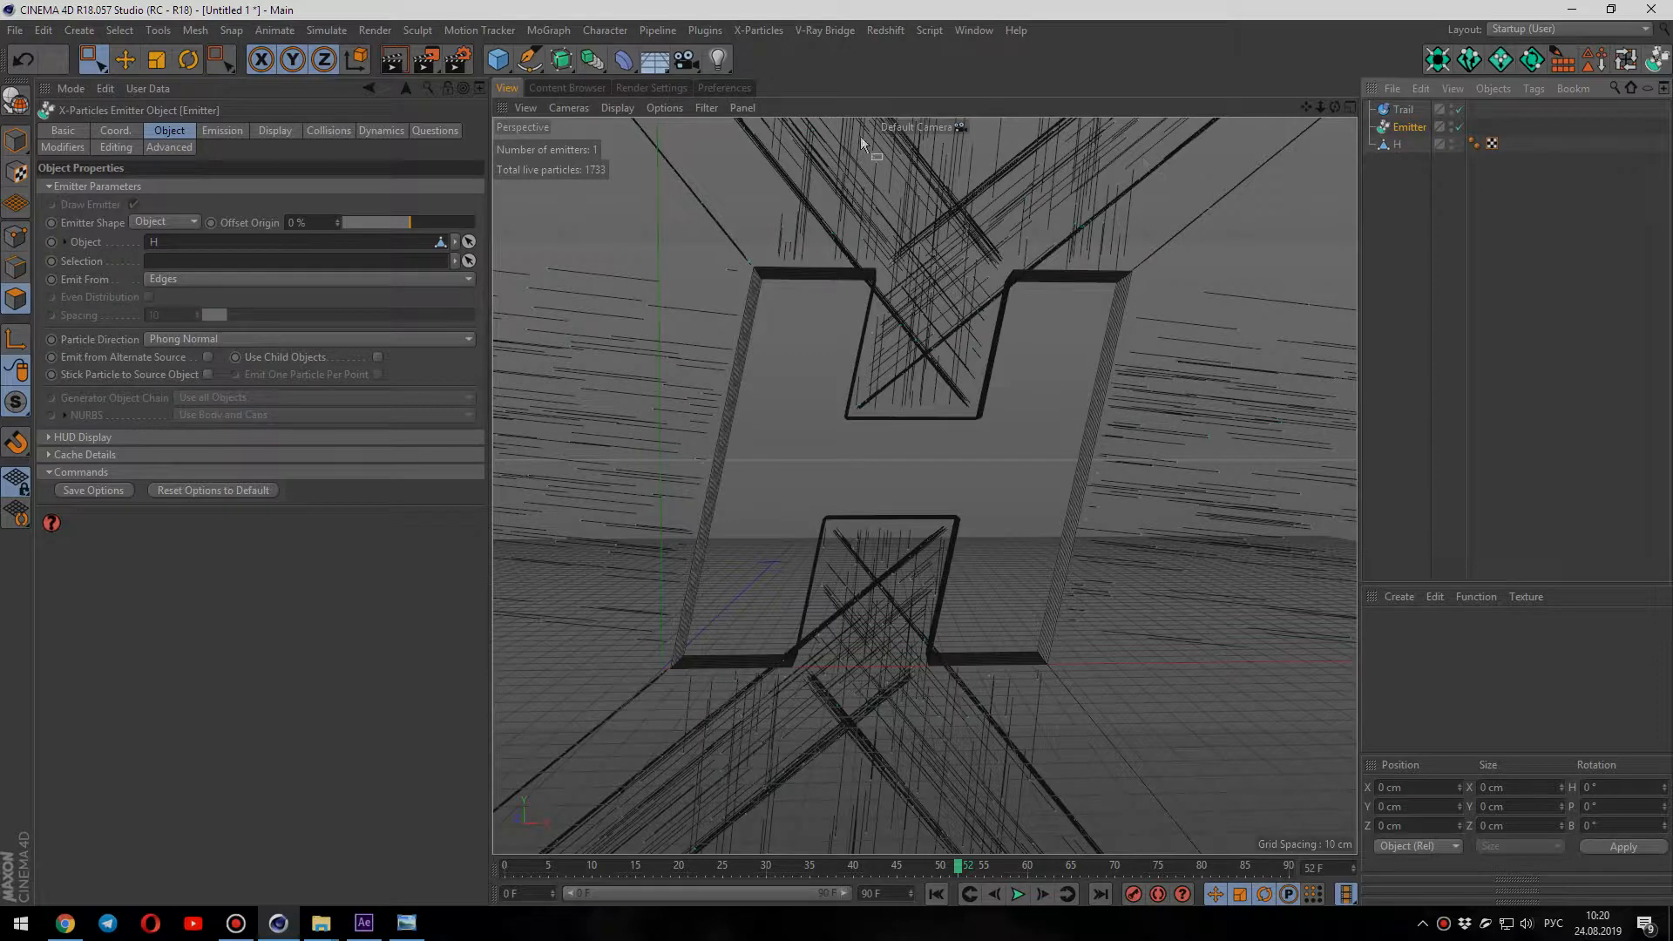
{"action": "left_click", "coordinate": [223, 131]}
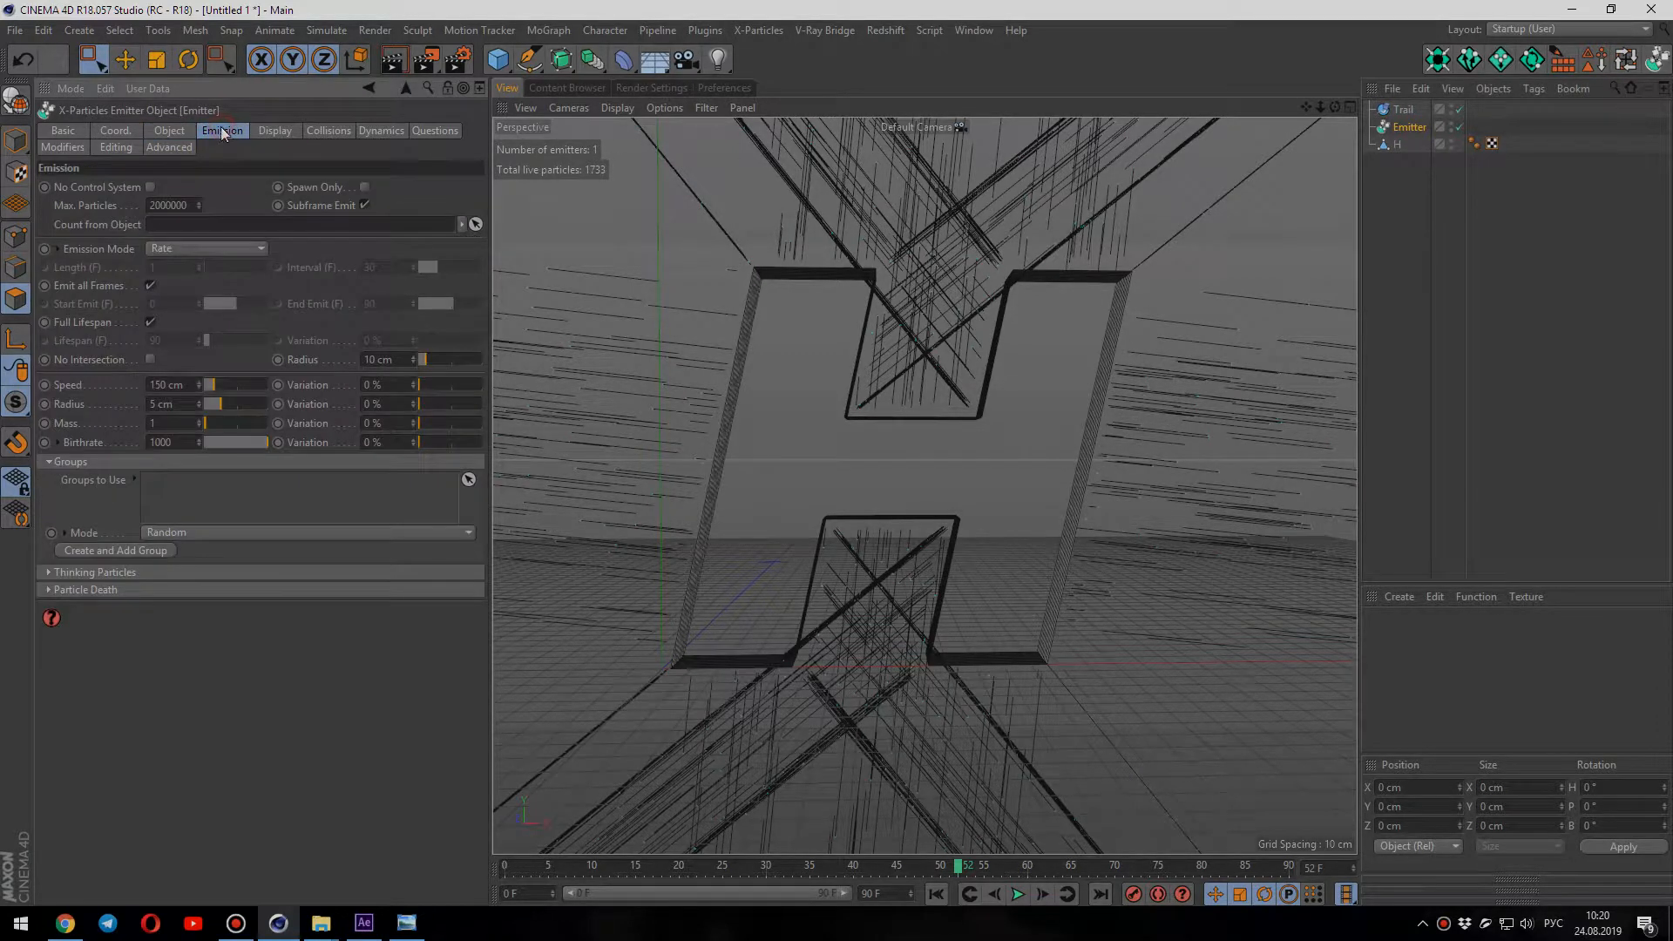
{"action": "left_click", "coordinate": [209, 250]}
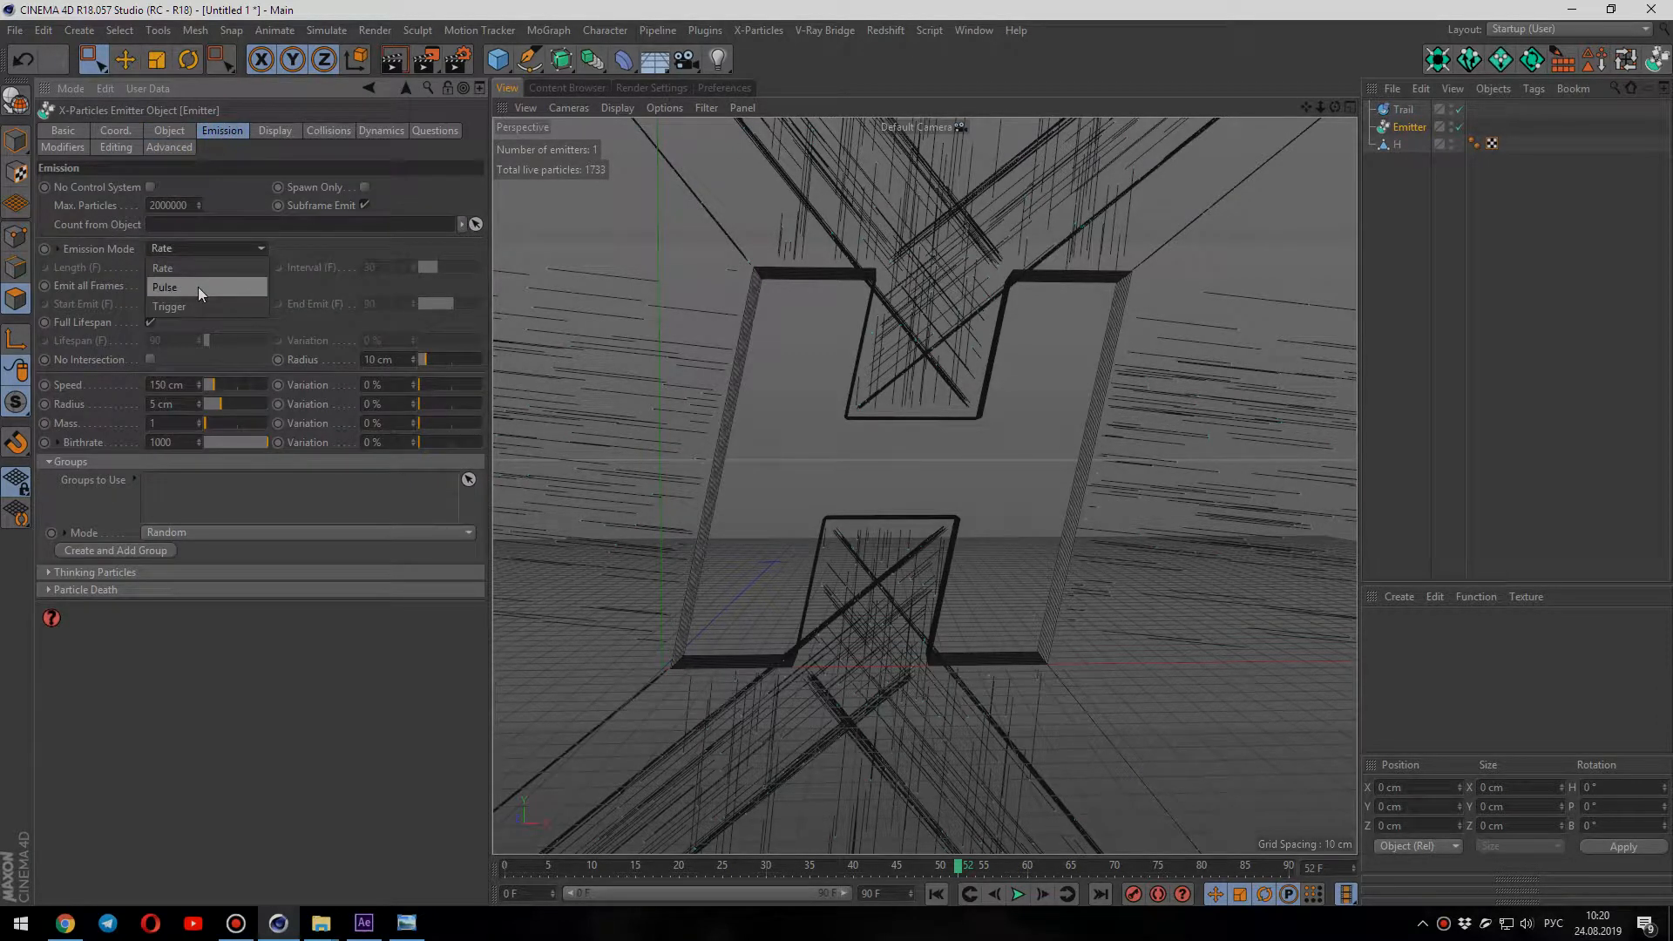
{"action": "left_click", "coordinate": [200, 288]}
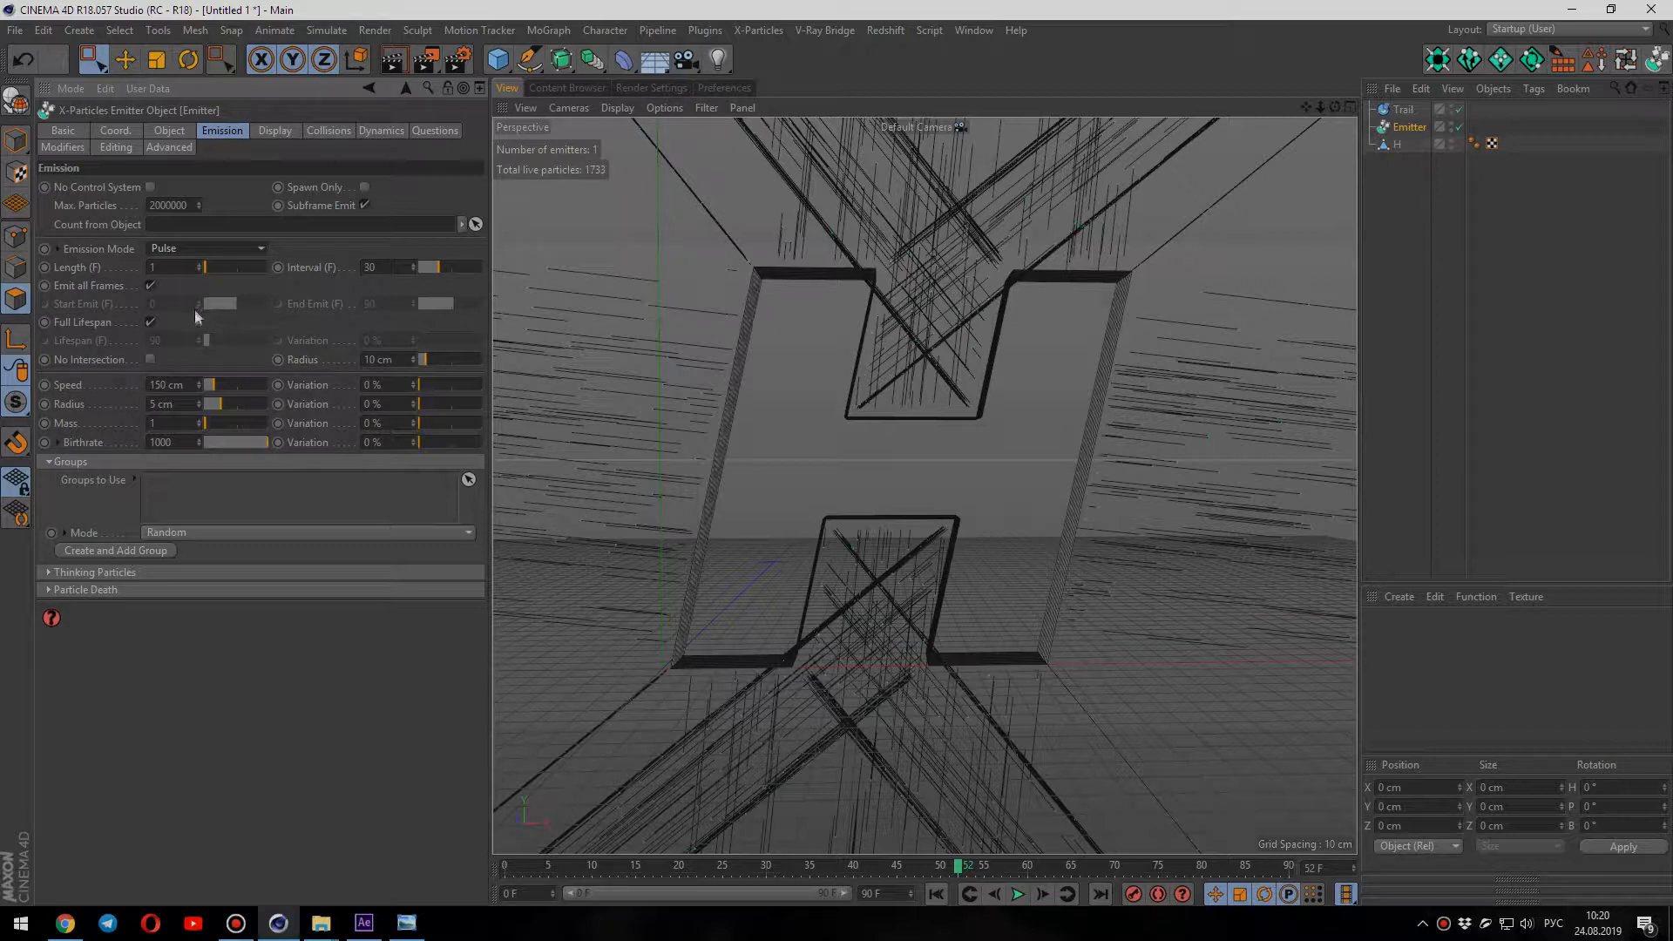
Step: Set the emission speed to 100 cm with 74 % variation and play the simulation from the start
{"action": "left_click", "coordinate": [167, 385]}
{"action": "type", "text": "100"}
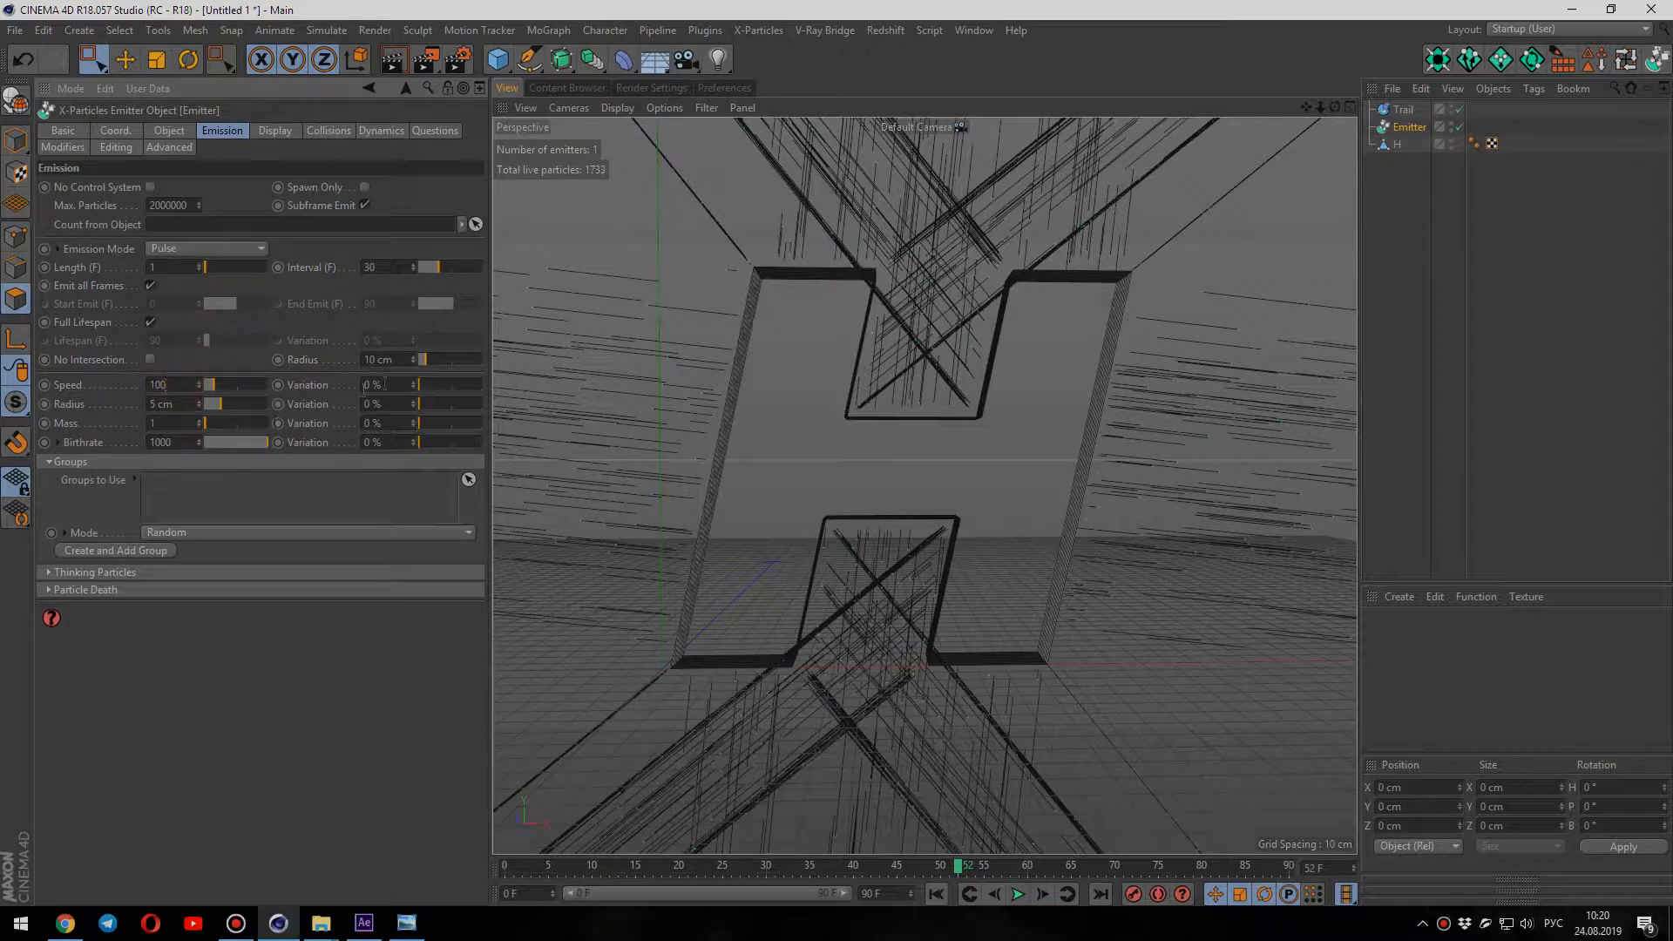
{"action": "left_click_drag", "start_coordinate": [434, 385], "coordinate": [469, 386]}
{"action": "left_click", "coordinate": [936, 893]}
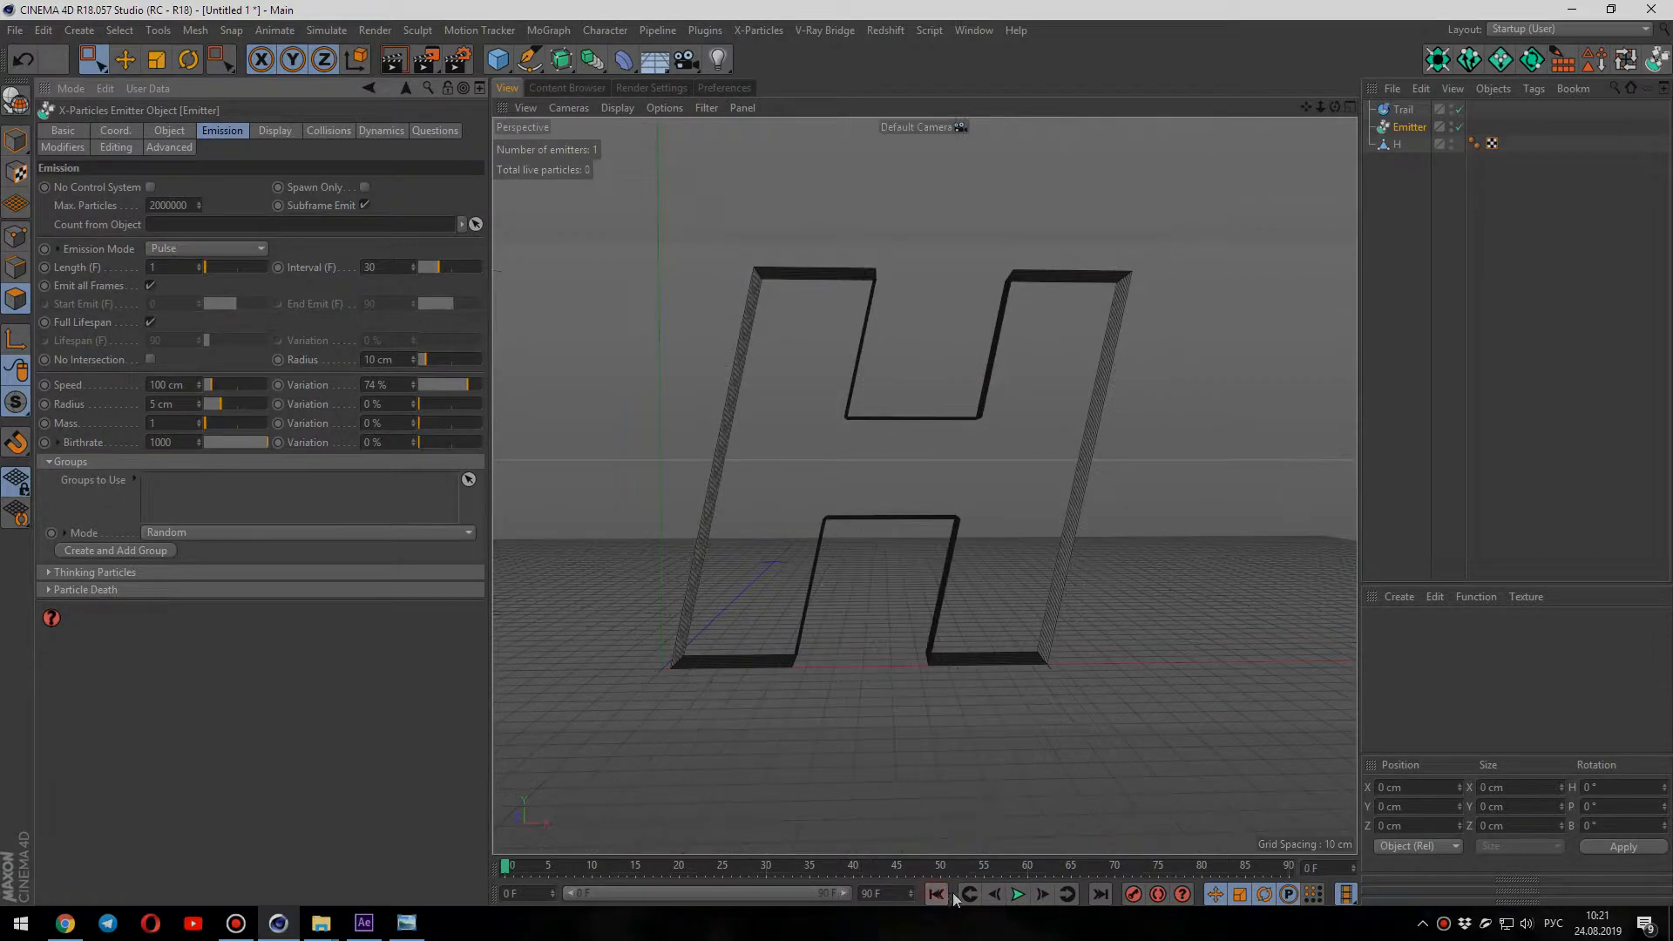
{"action": "left_click", "coordinate": [1019, 894]}
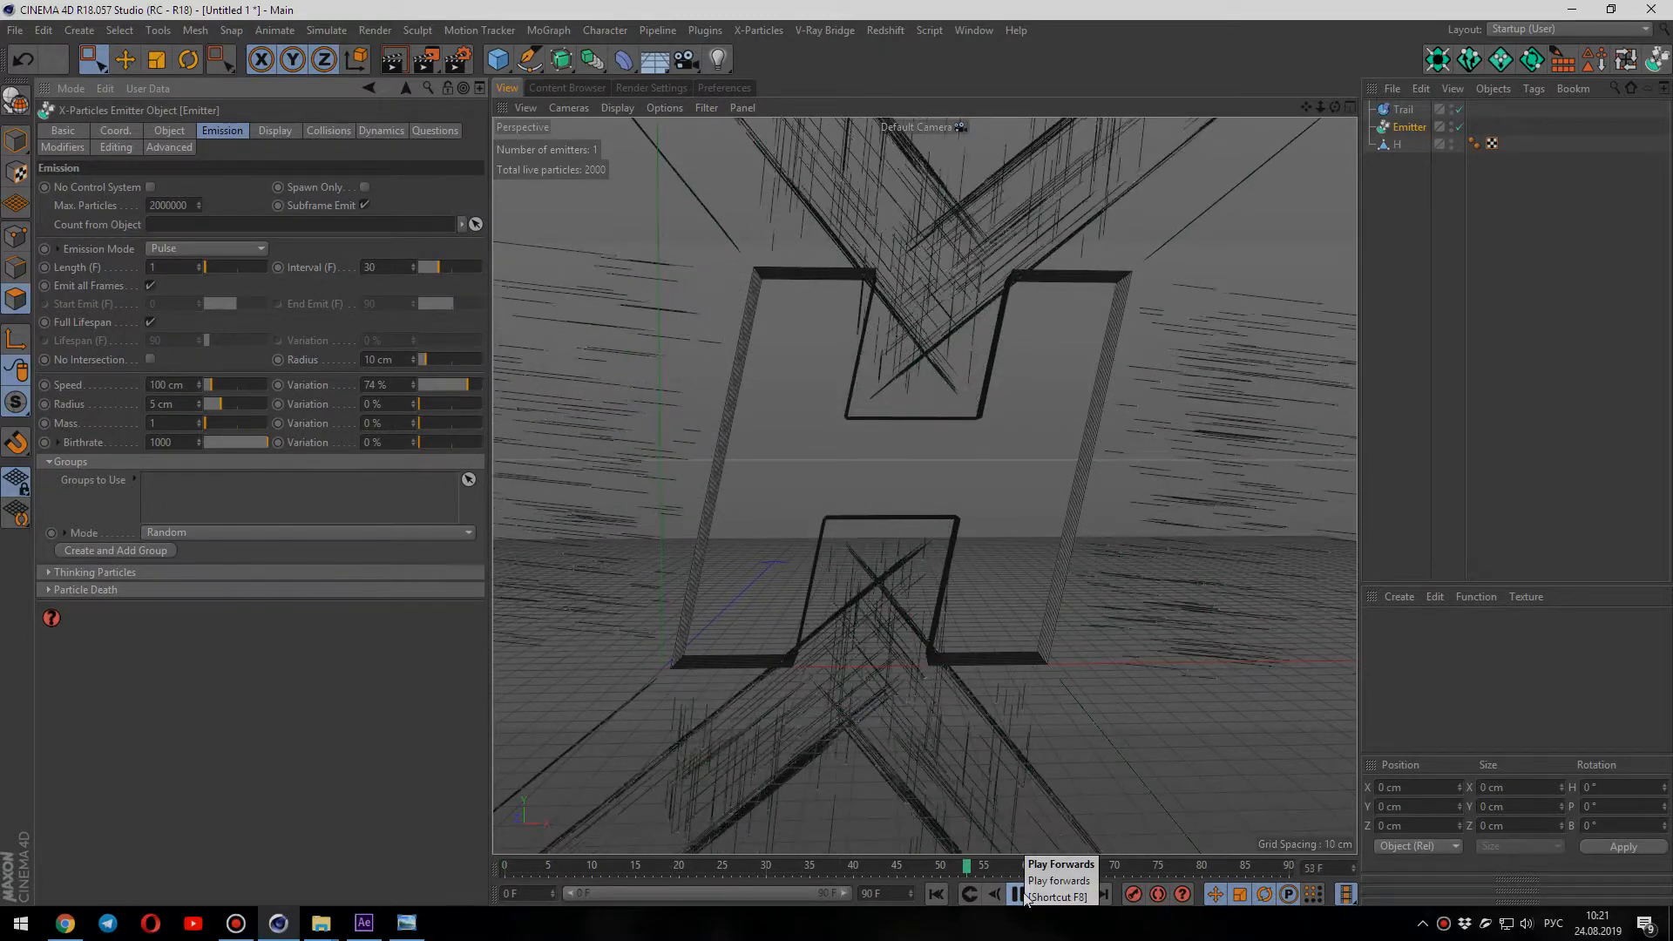
{"action": "left_click", "coordinate": [1018, 895]}
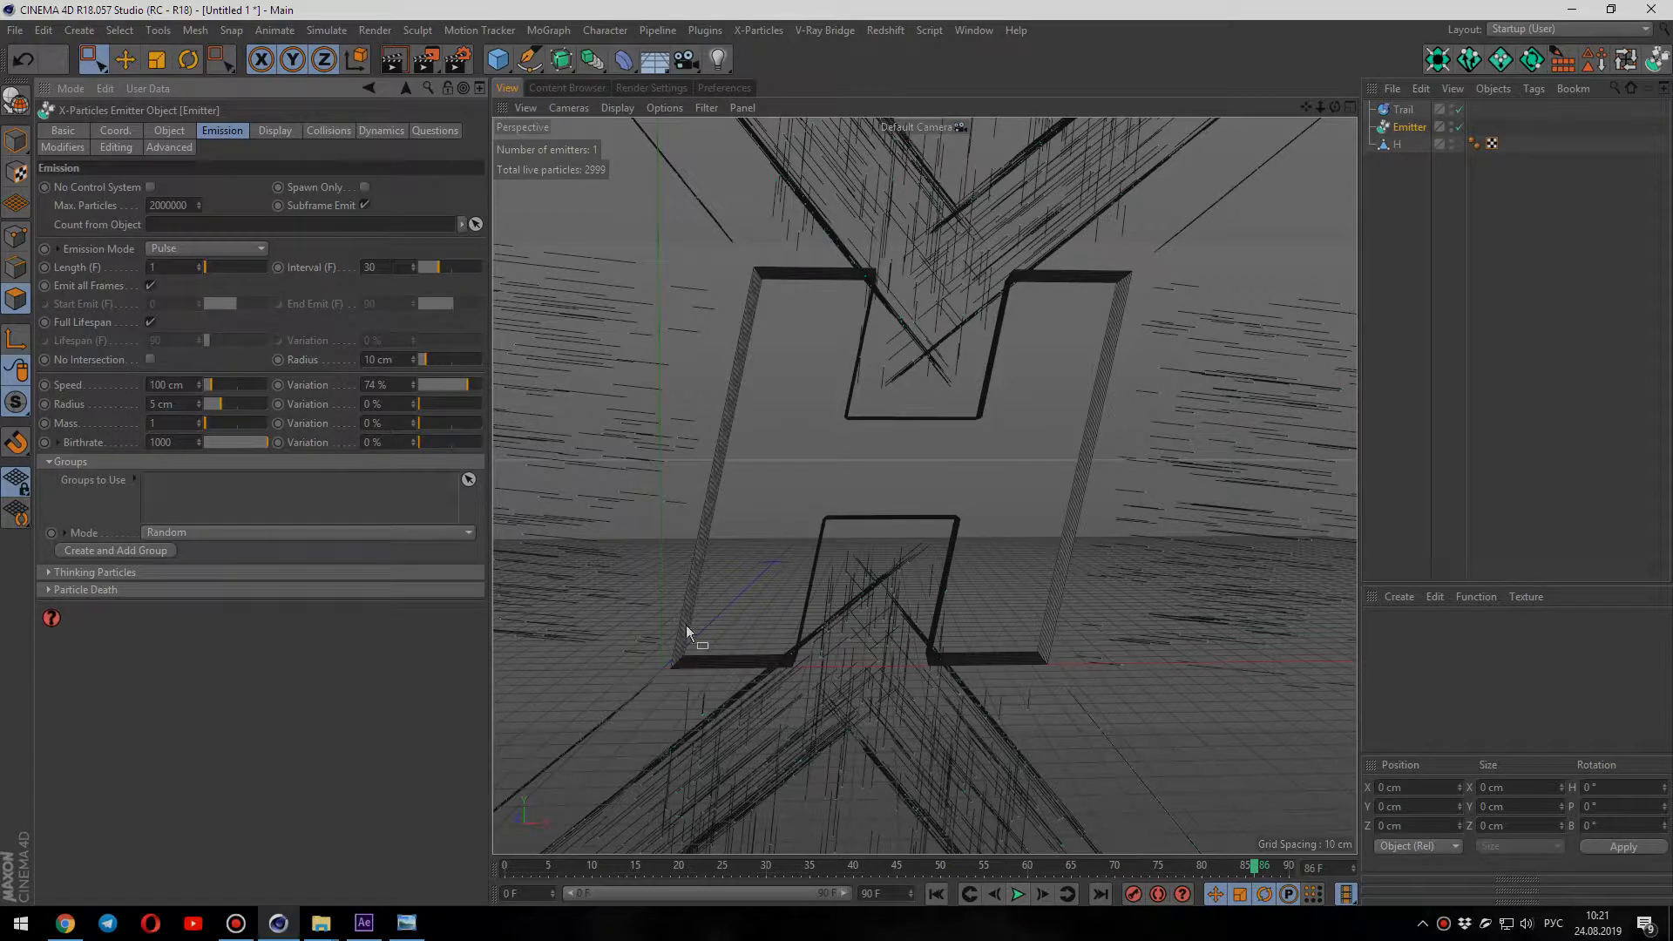
Step: Add a Question to the Emitter and set its parameter to test to Distance Travelled
{"action": "left_click", "coordinate": [436, 132]}
{"action": "left_click", "coordinate": [95, 189]}
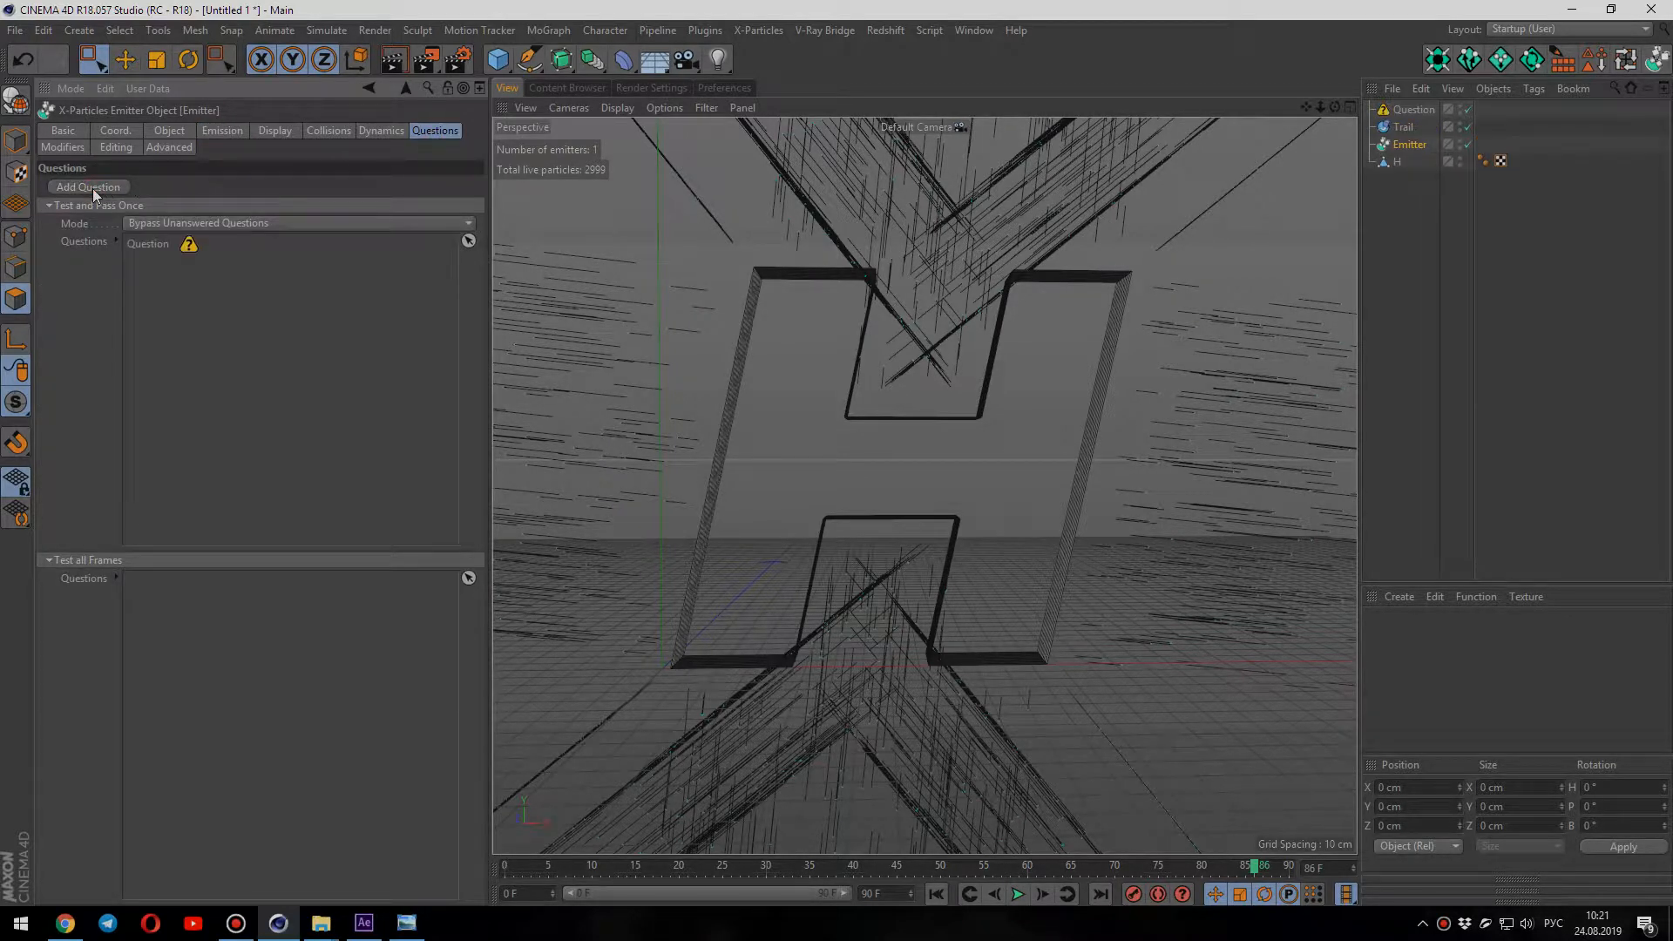
{"action": "double_click", "coordinate": [148, 247]}
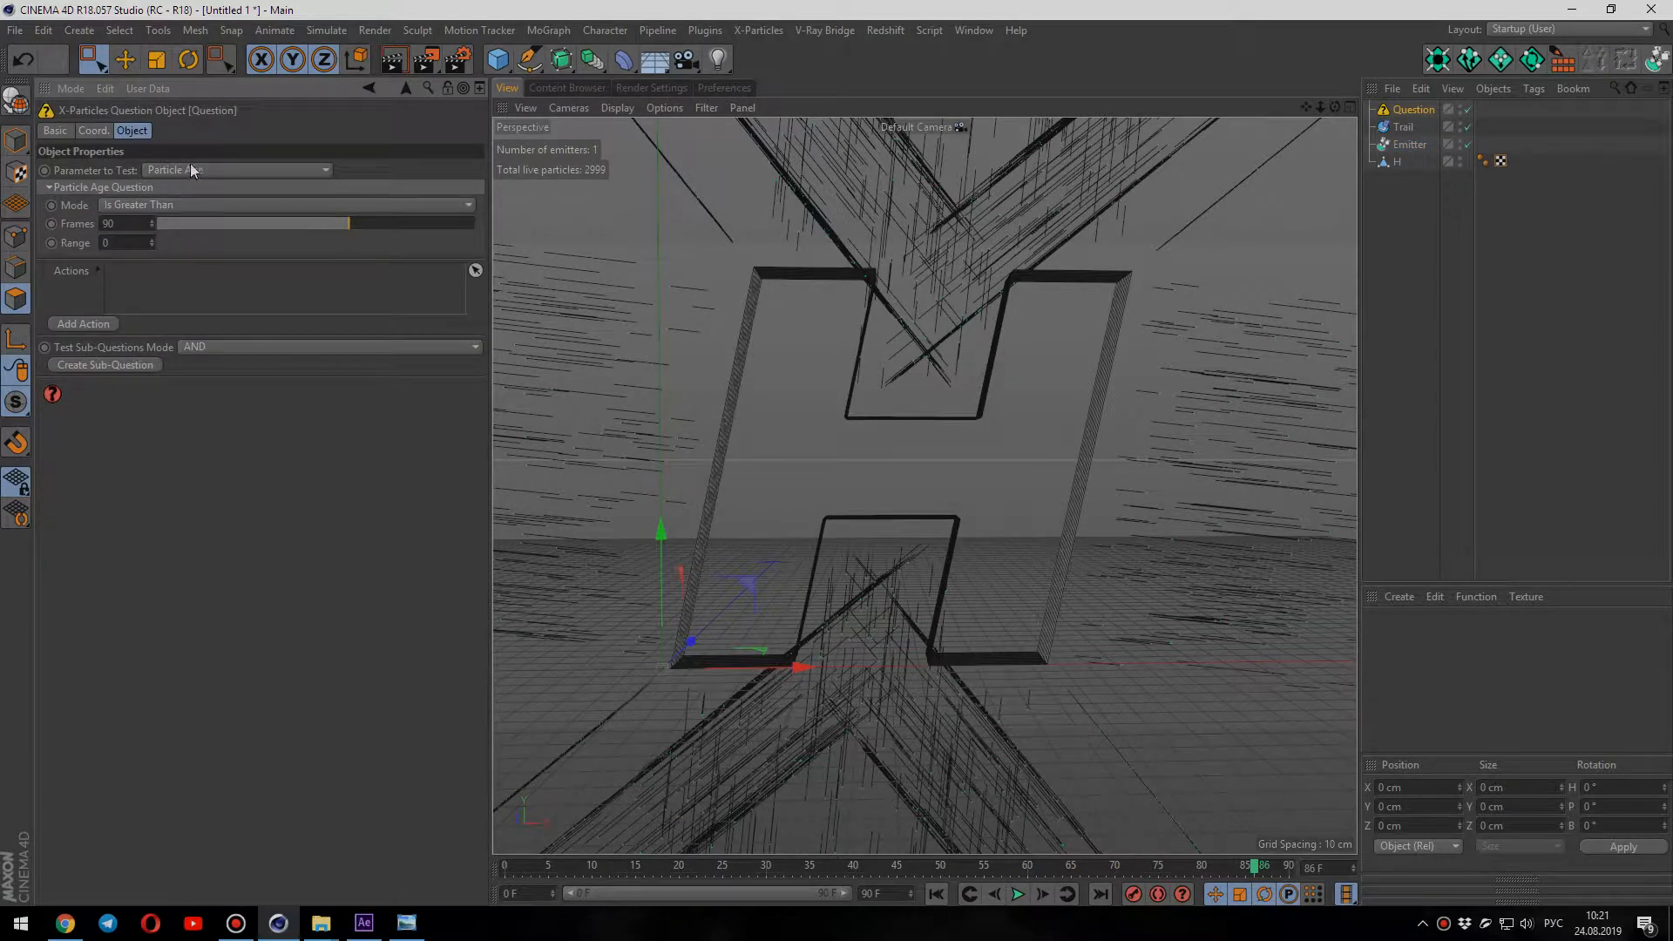
{"action": "left_click", "coordinate": [224, 170]}
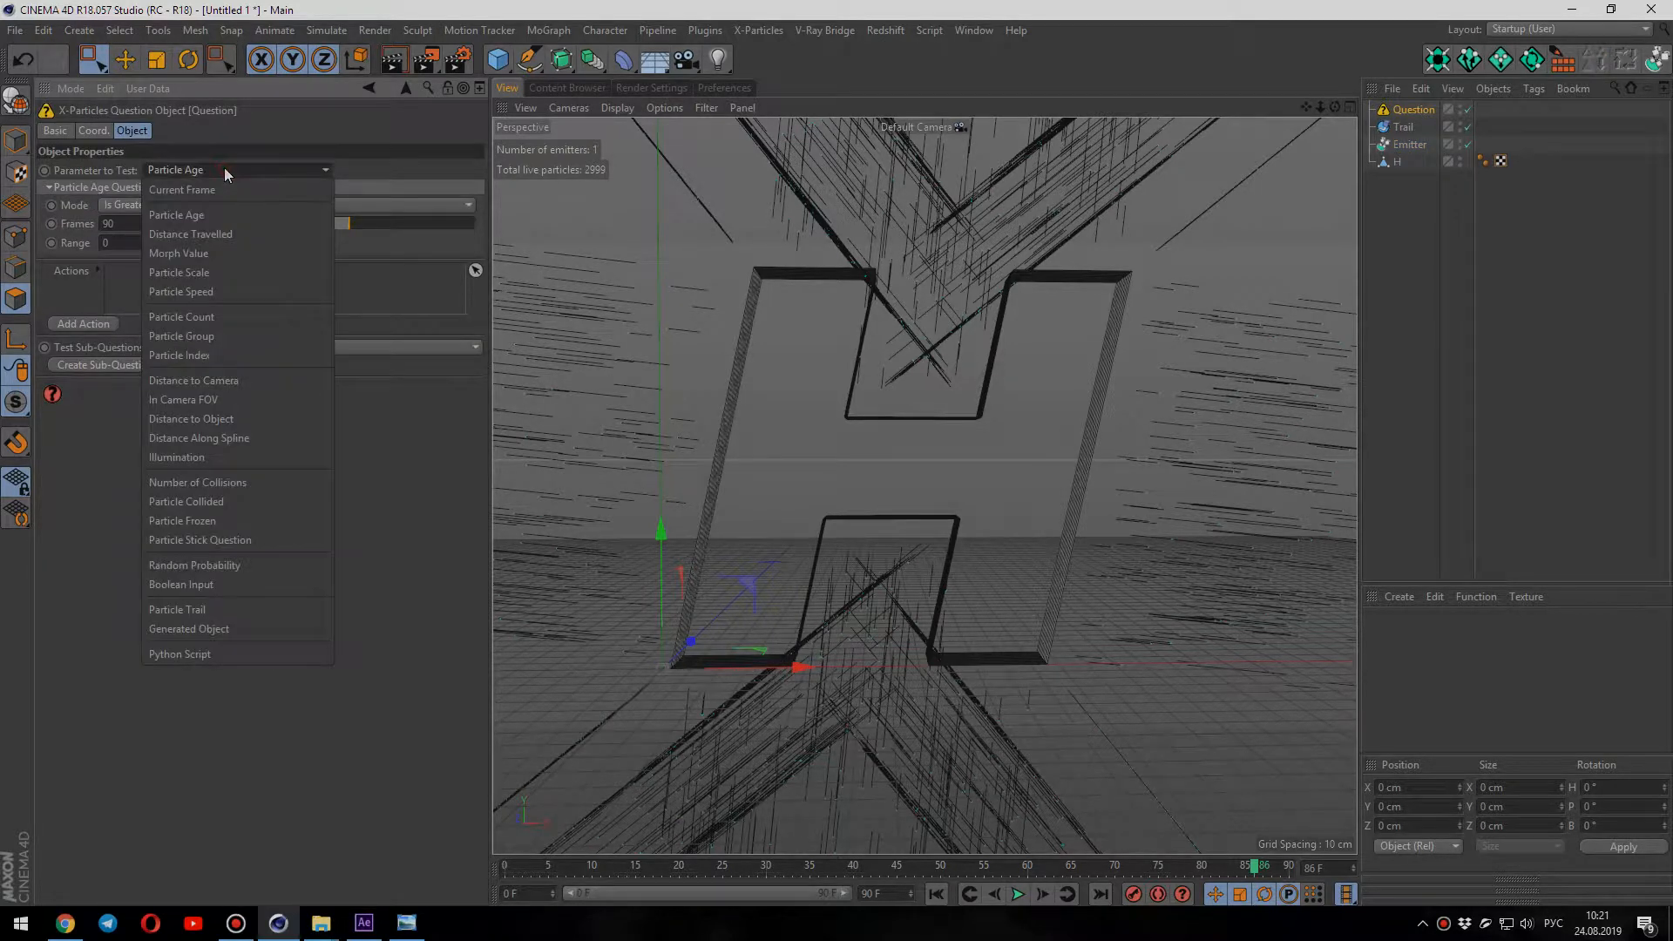
{"action": "left_click", "coordinate": [218, 233]}
Step: Set the Question's distance to 10 cm and its range to 15 cm
{"action": "left_click", "coordinate": [139, 224]}
{"action": "type", "text": "10"}
{"action": "key", "text": "Tab"}
{"action": "type", "text": "15"}
{"action": "key", "text": "Return"}
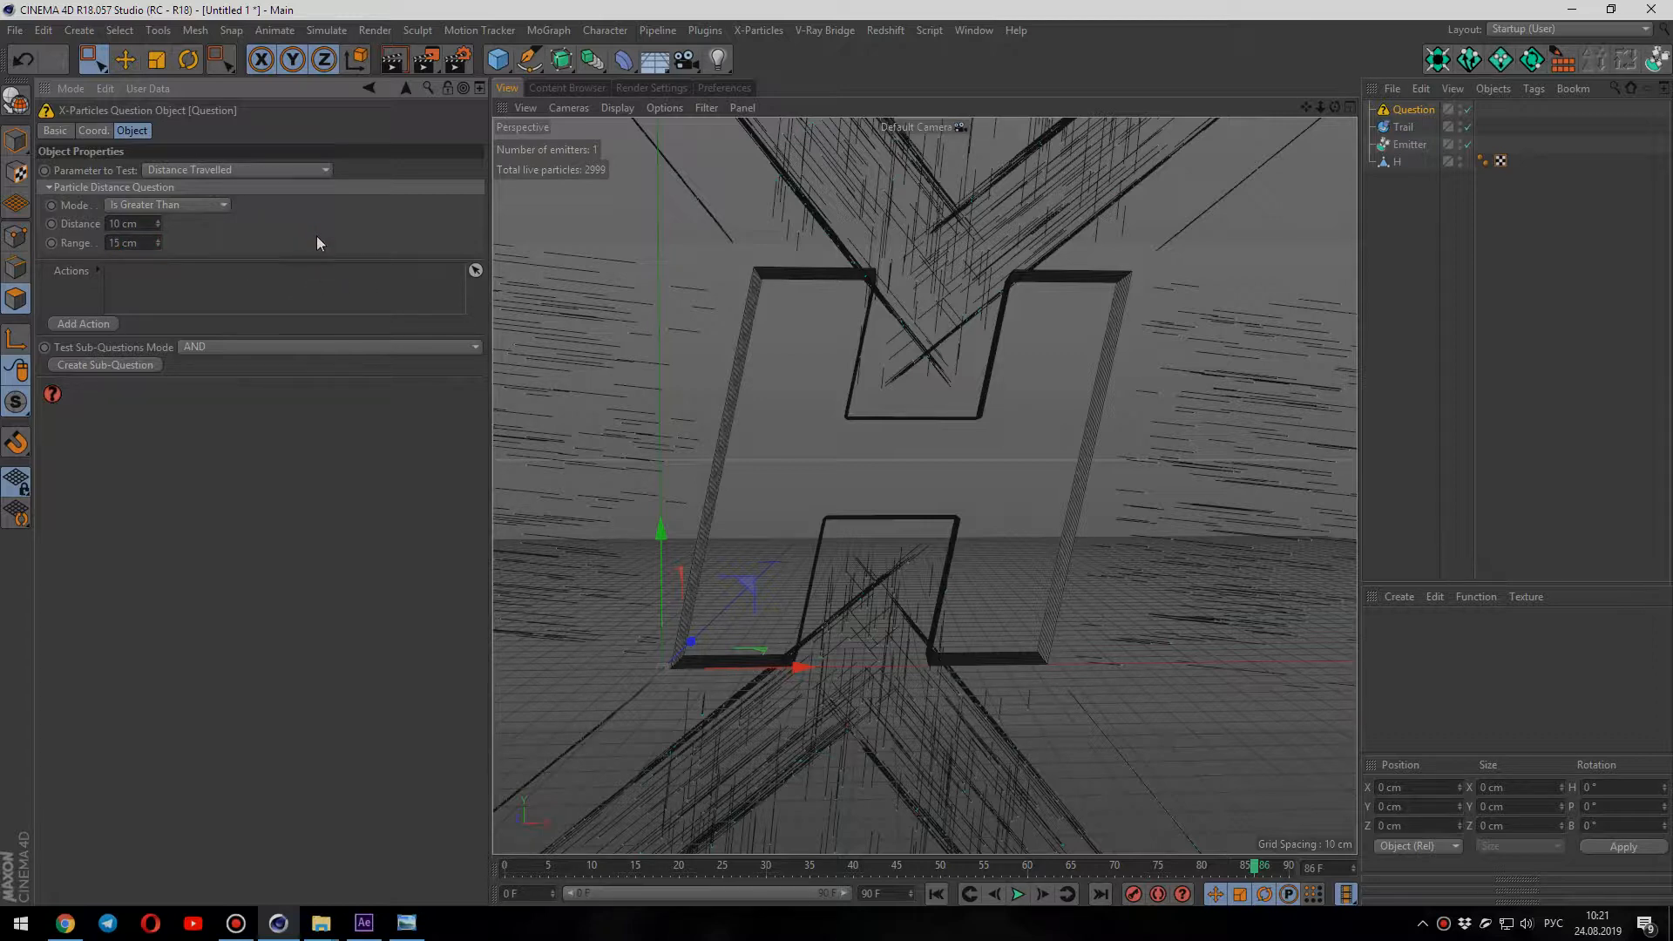
Step: Add an Action of type Freeze Particles to the Question and replay the simulation from the start
{"action": "left_click", "coordinate": [91, 323]}
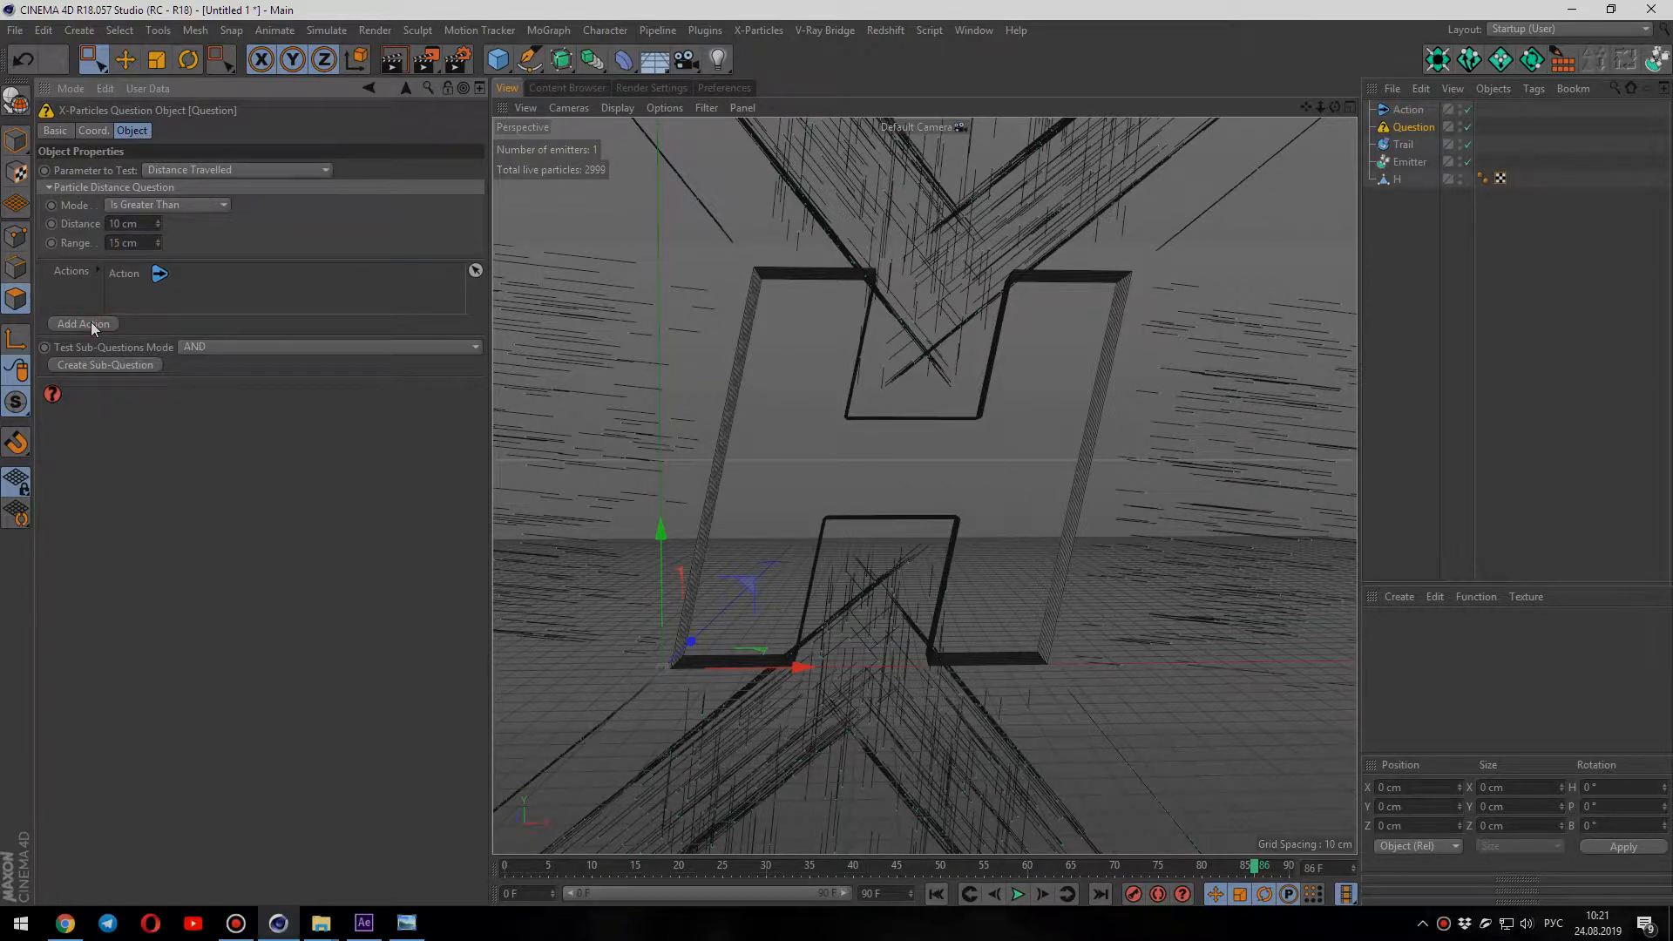
{"action": "double_click", "coordinate": [131, 275]}
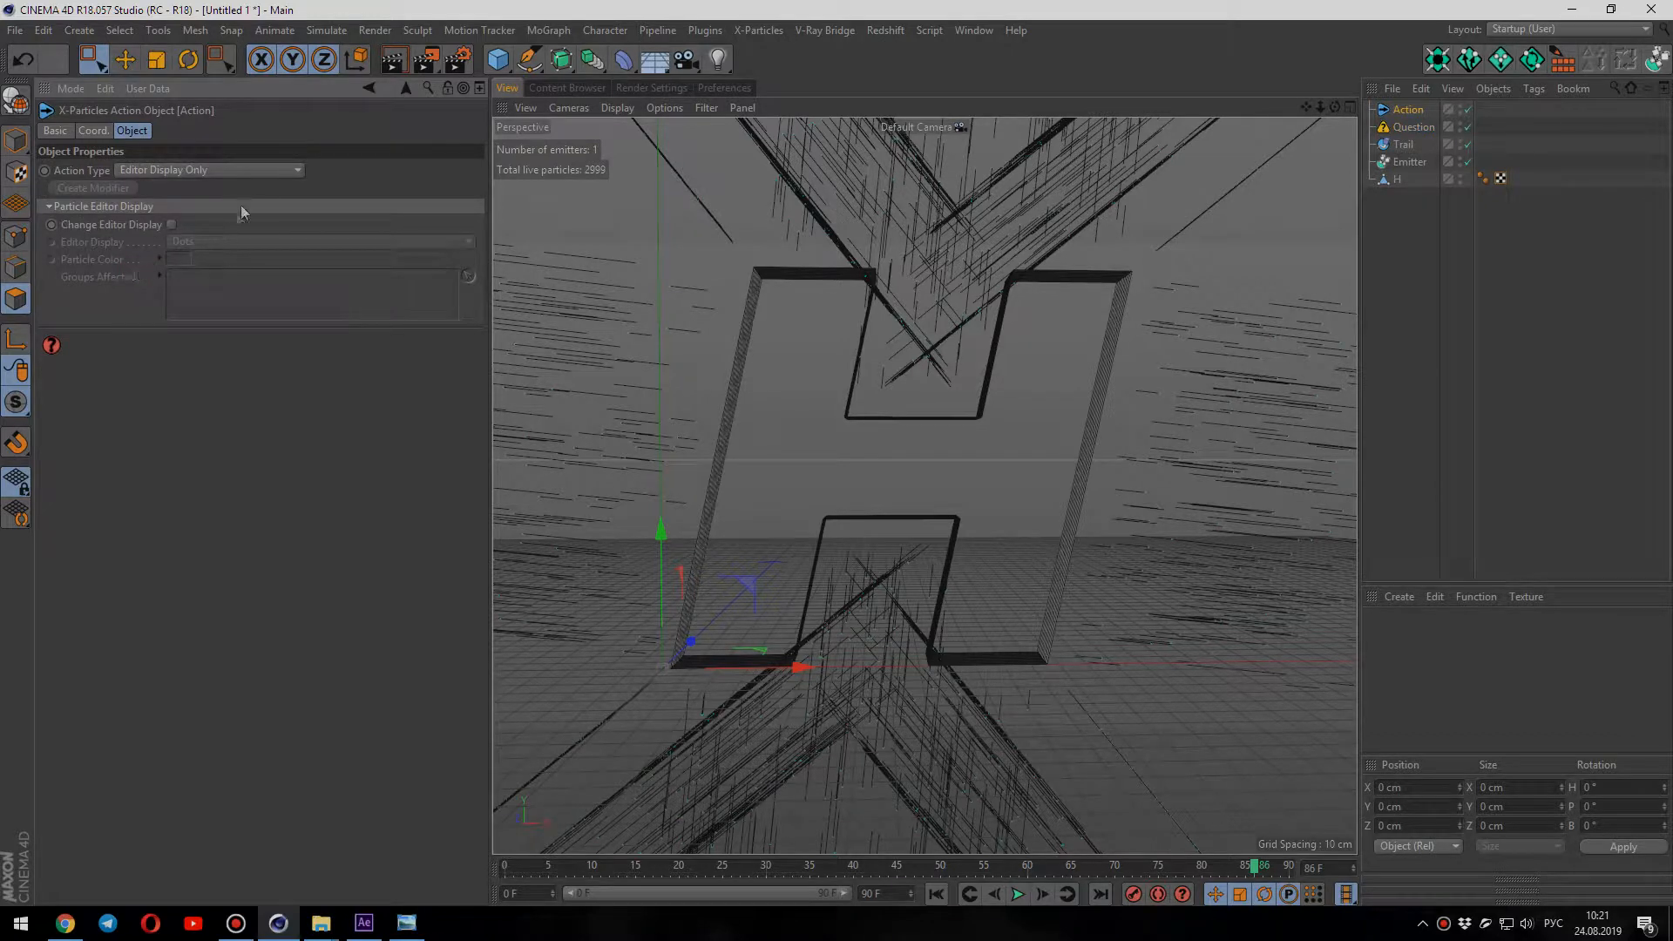
{"action": "left_click", "coordinate": [265, 169]}
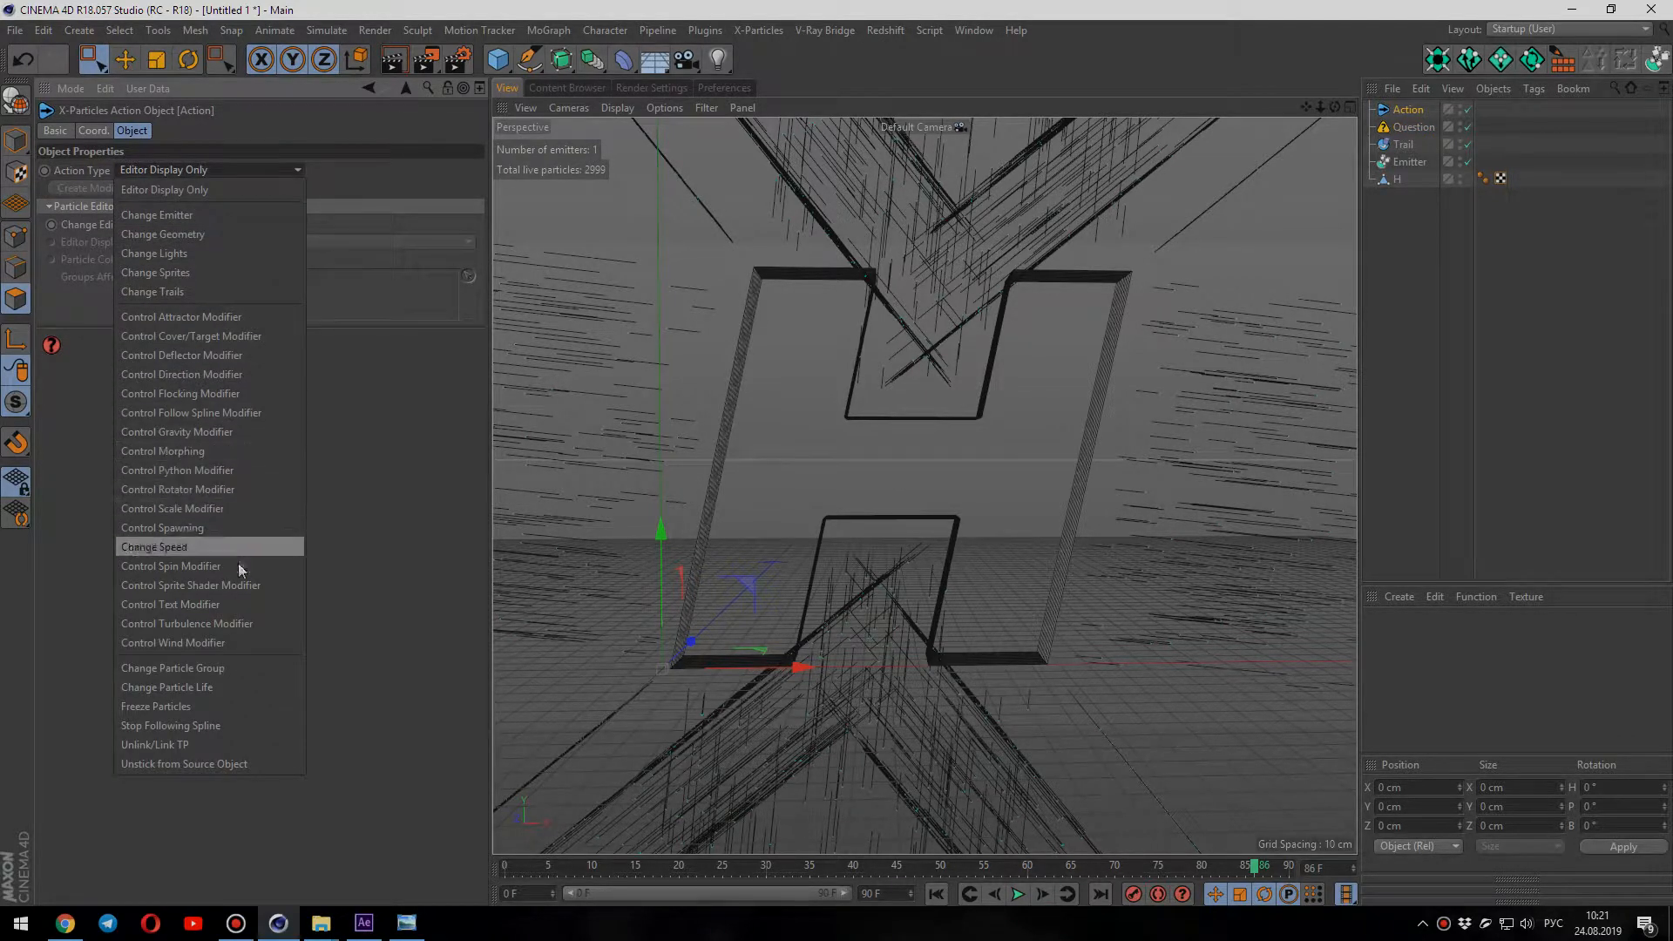
{"action": "left_click", "coordinate": [214, 704]}
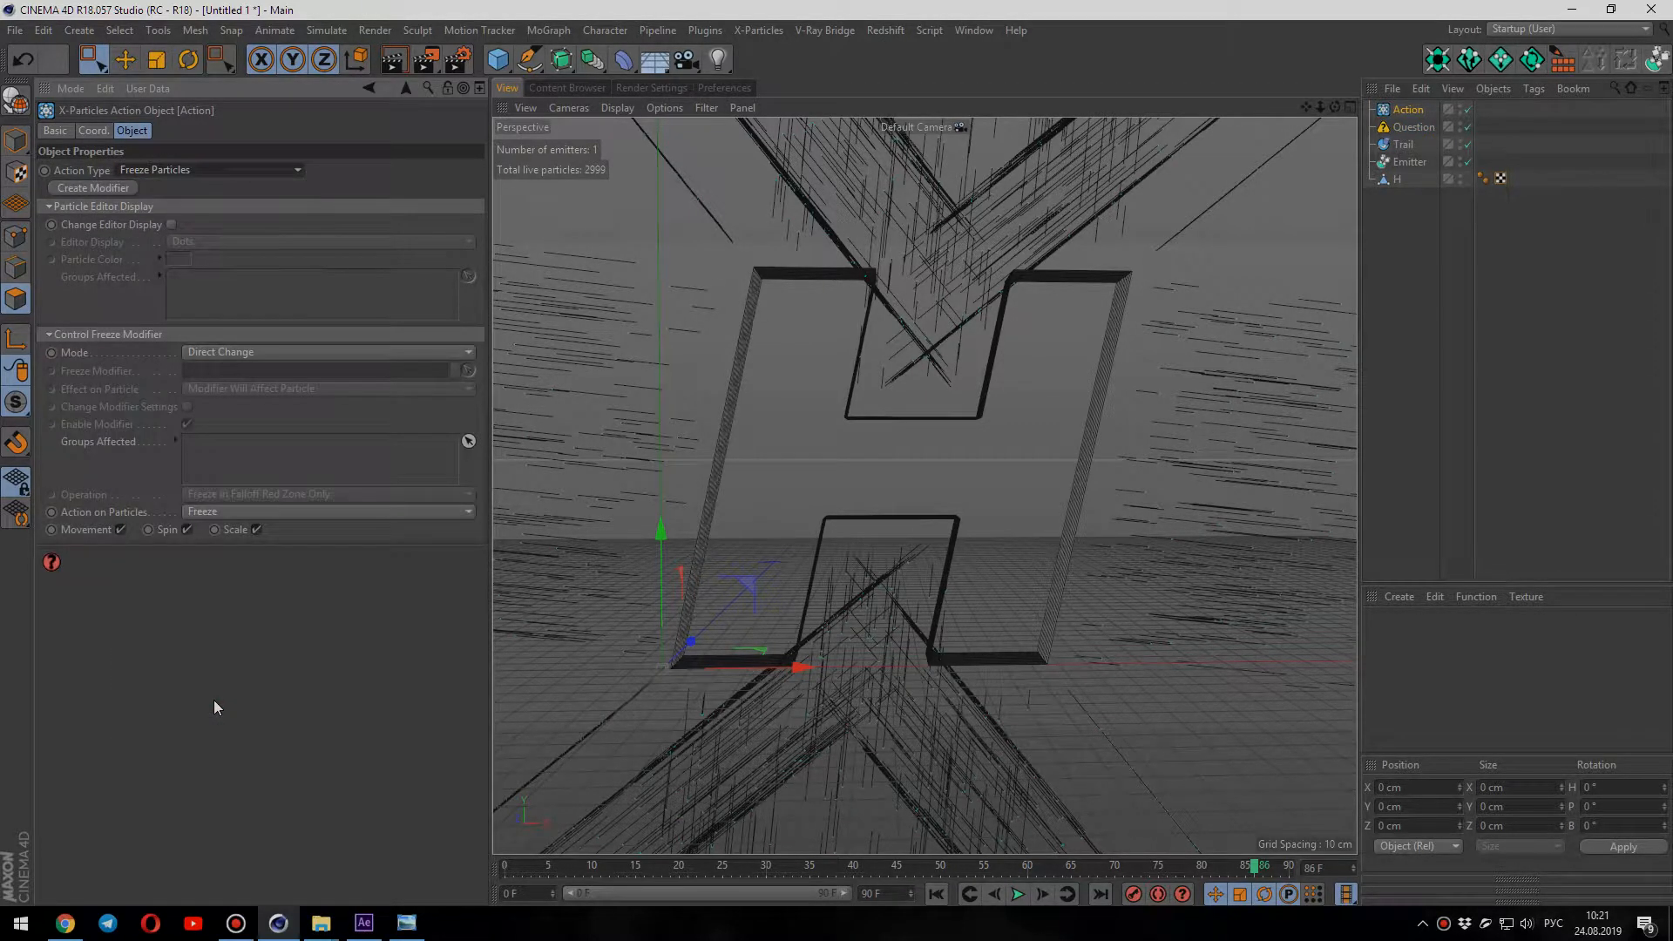
{"action": "left_click", "coordinate": [937, 894]}
{"action": "left_click", "coordinate": [1018, 895]}
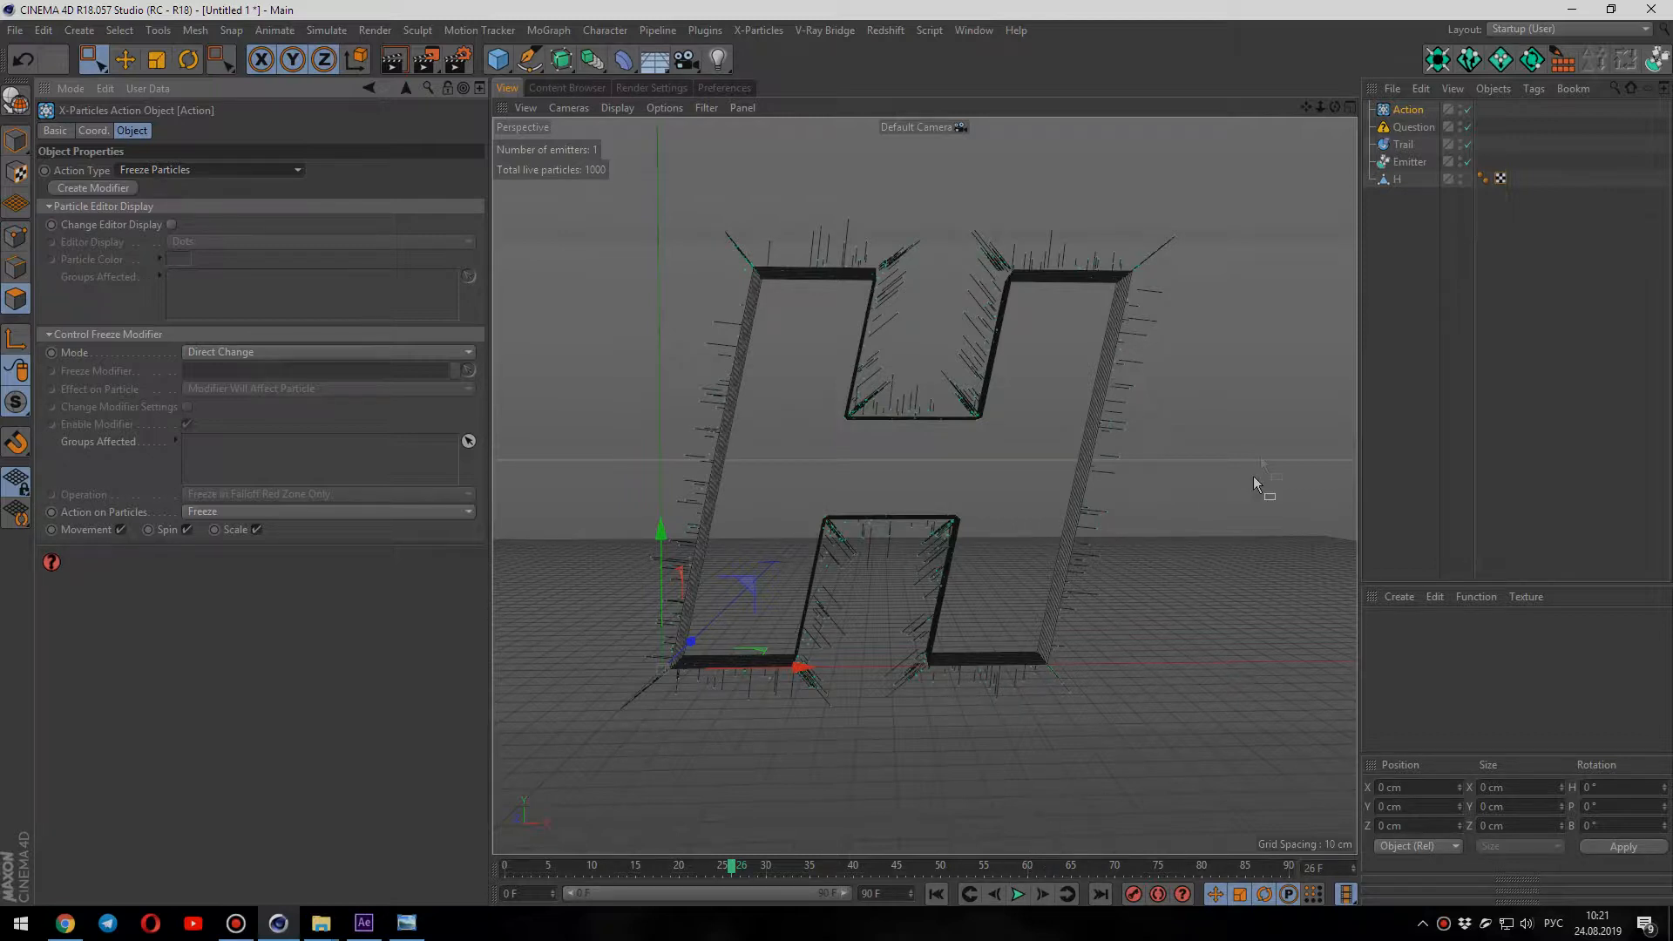
Step: Set the Emitter's birthrate to 10000 and replay the simulation from the start
{"action": "left_click", "coordinate": [1409, 162]}
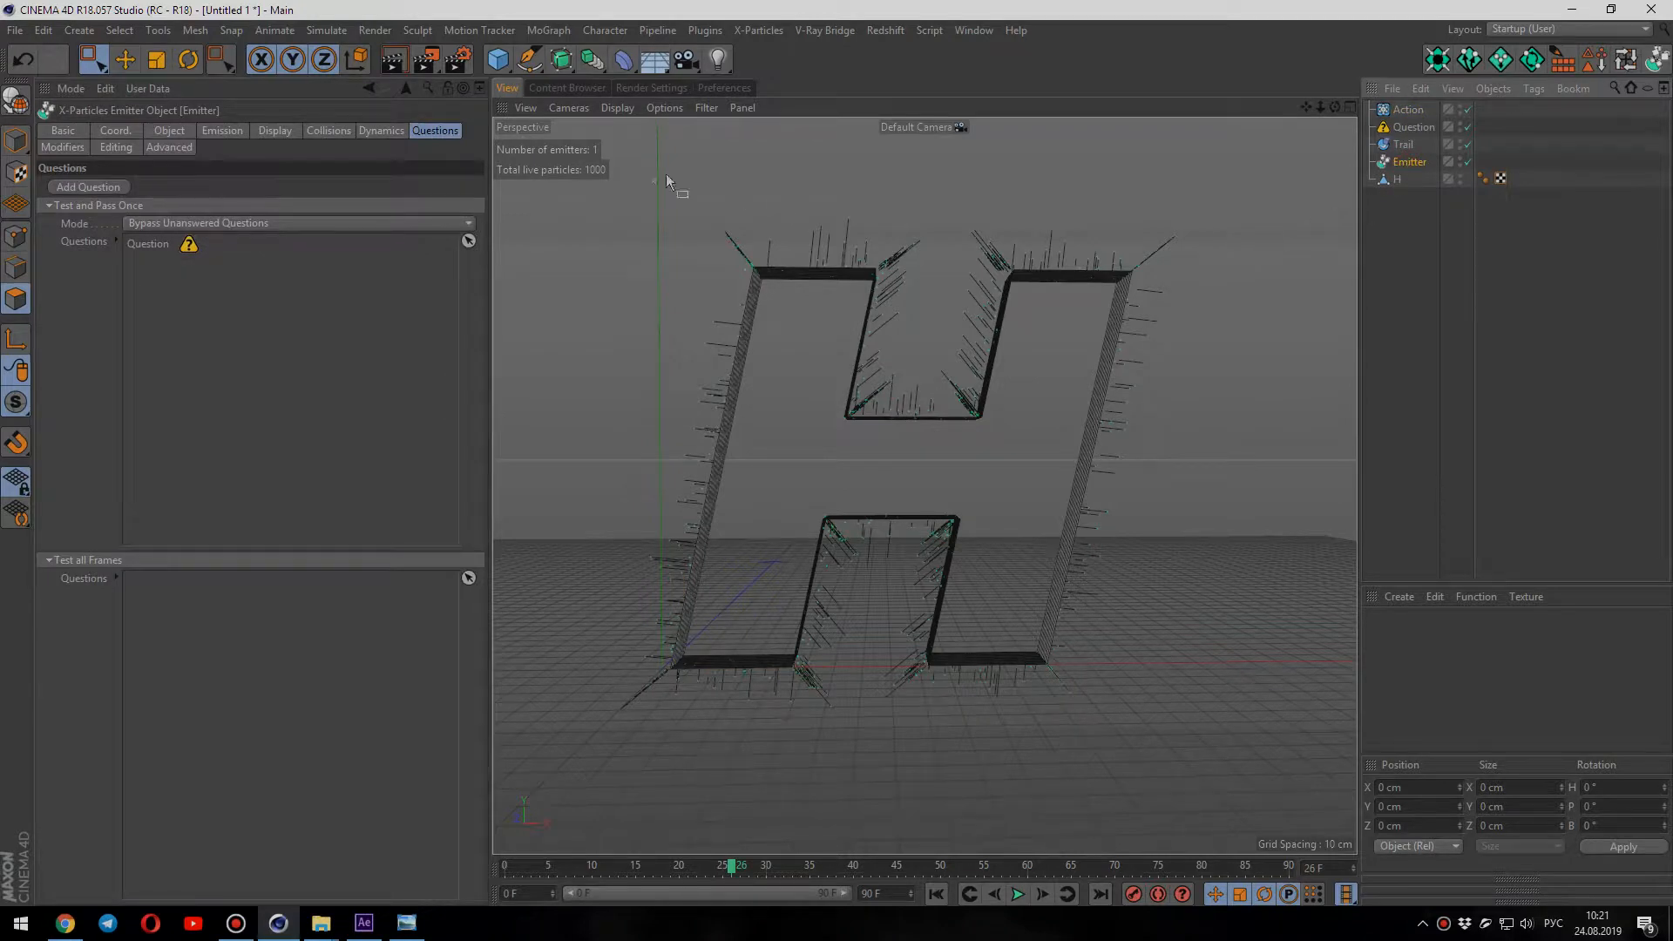
{"action": "left_click", "coordinate": [170, 131]}
{"action": "left_click", "coordinate": [222, 130]}
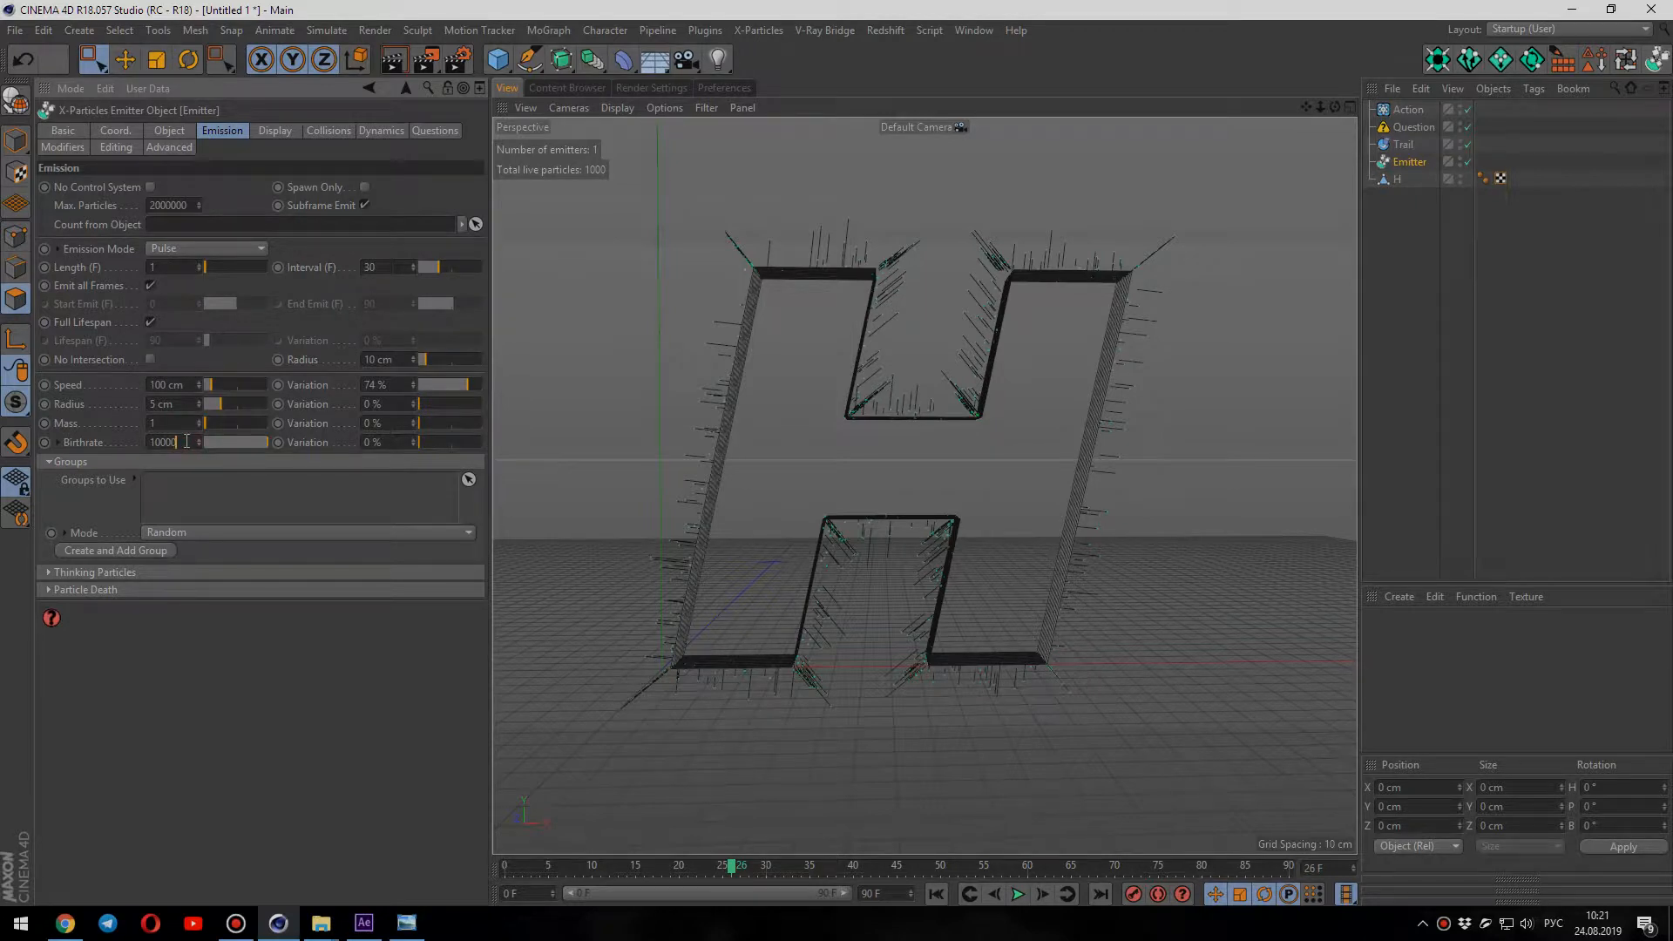
{"action": "left_click", "coordinate": [936, 894]}
{"action": "left_click", "coordinate": [1017, 894]}
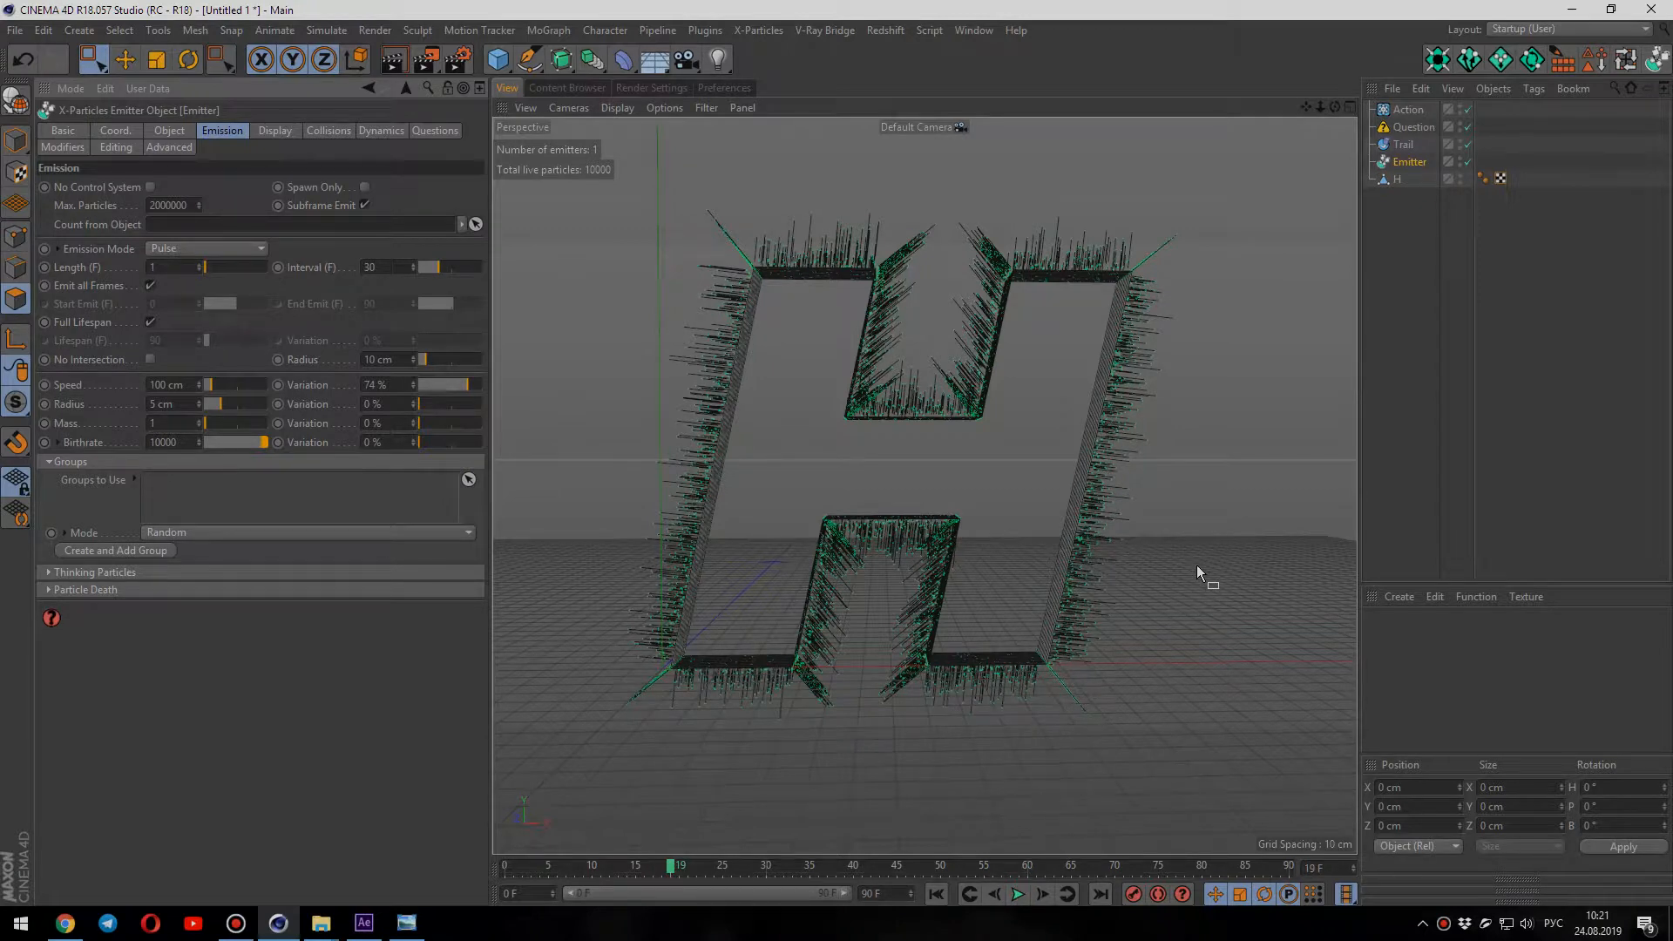
Step: Add an X-Particles Turbulence modifier with its scale set to 26 % and strength to 93
{"action": "left_click", "coordinate": [759, 32]}
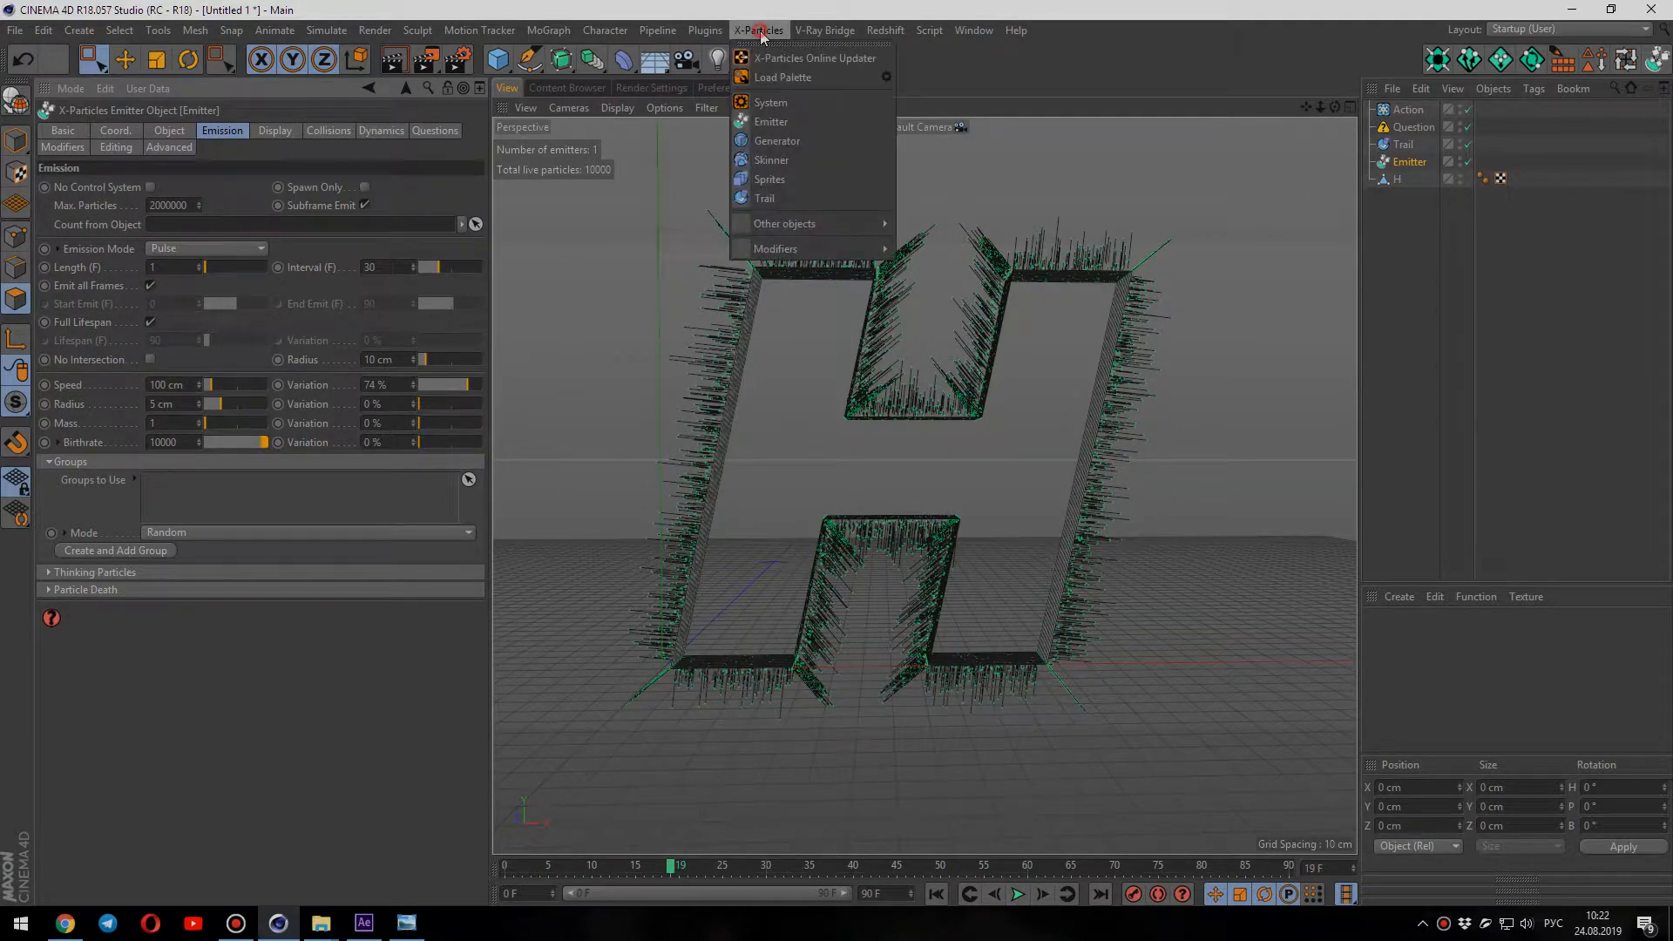
{"action": "mouse_move", "coordinate": [858, 251]}
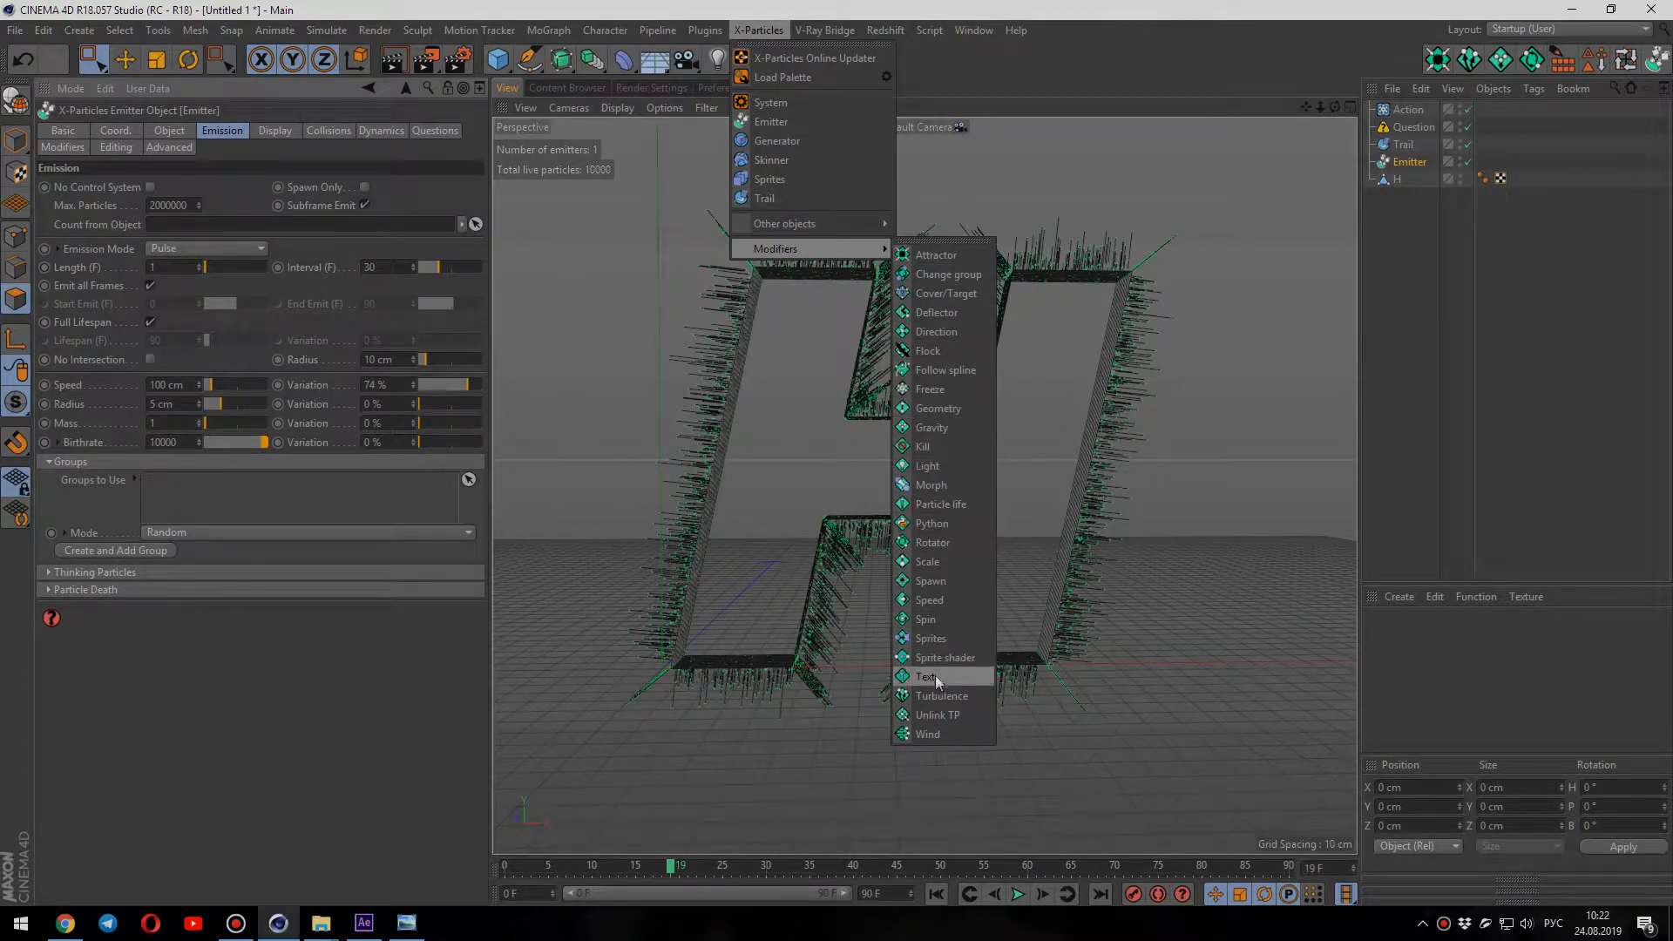
{"action": "left_click", "coordinate": [937, 697]}
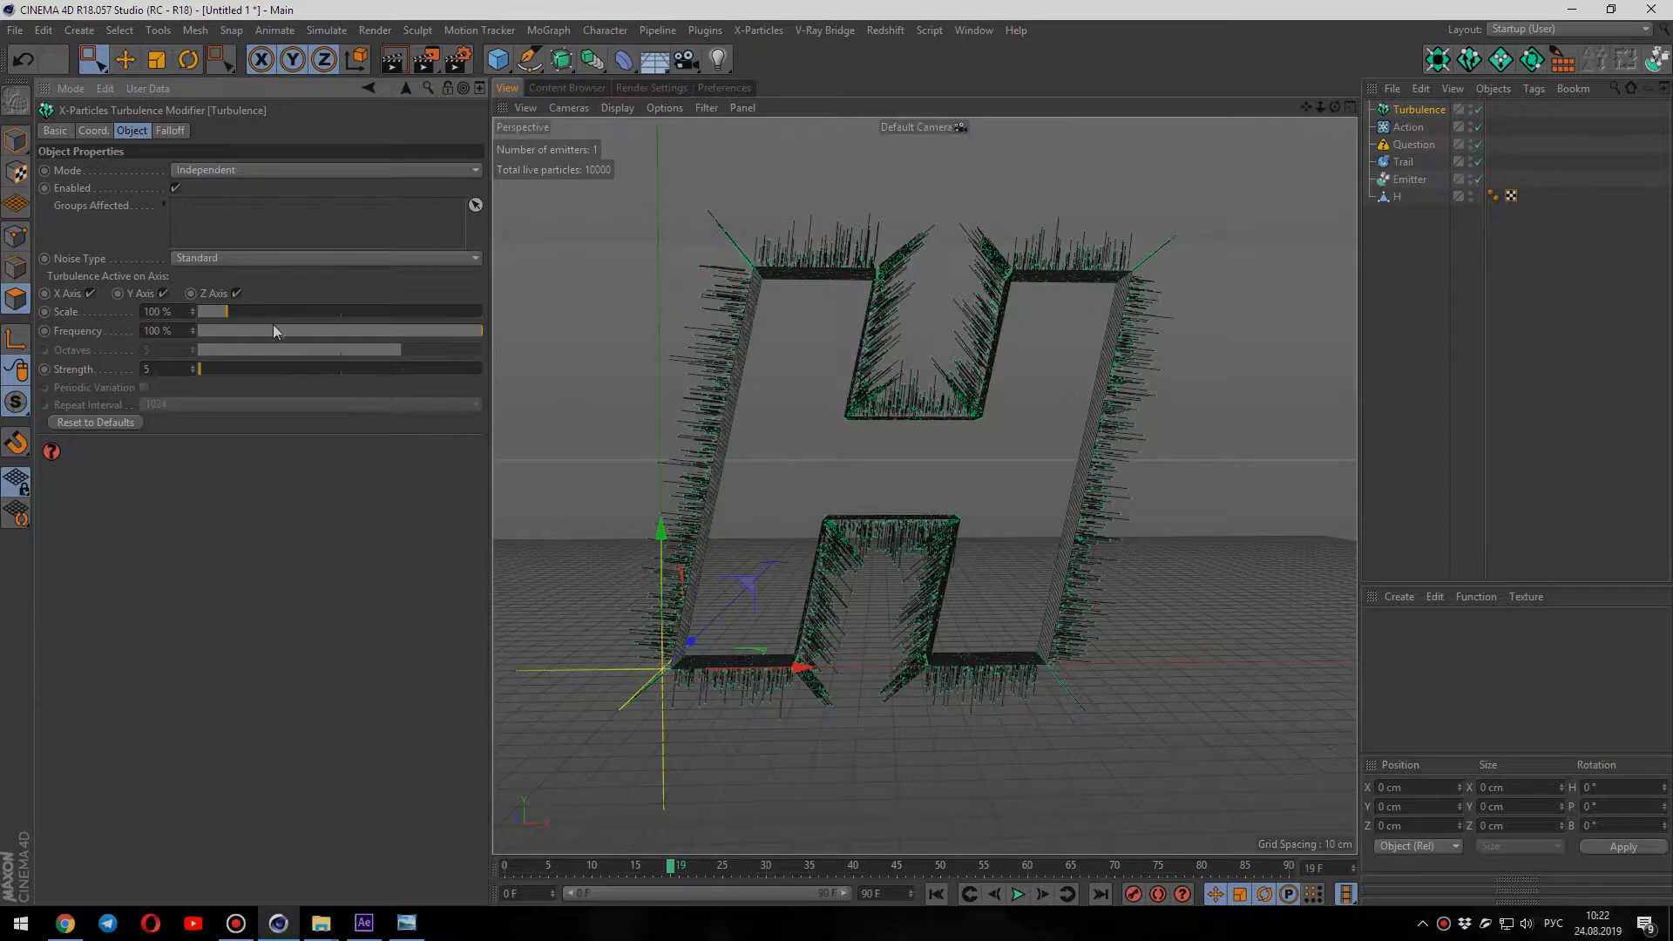
{"action": "left_click_drag", "start_coordinate": [223, 311], "coordinate": [221, 311]}
{"action": "left_click_drag", "start_coordinate": [218, 369], "coordinate": [222, 370]}
{"action": "left_click_drag", "start_coordinate": [228, 370], "coordinate": [226, 369]}
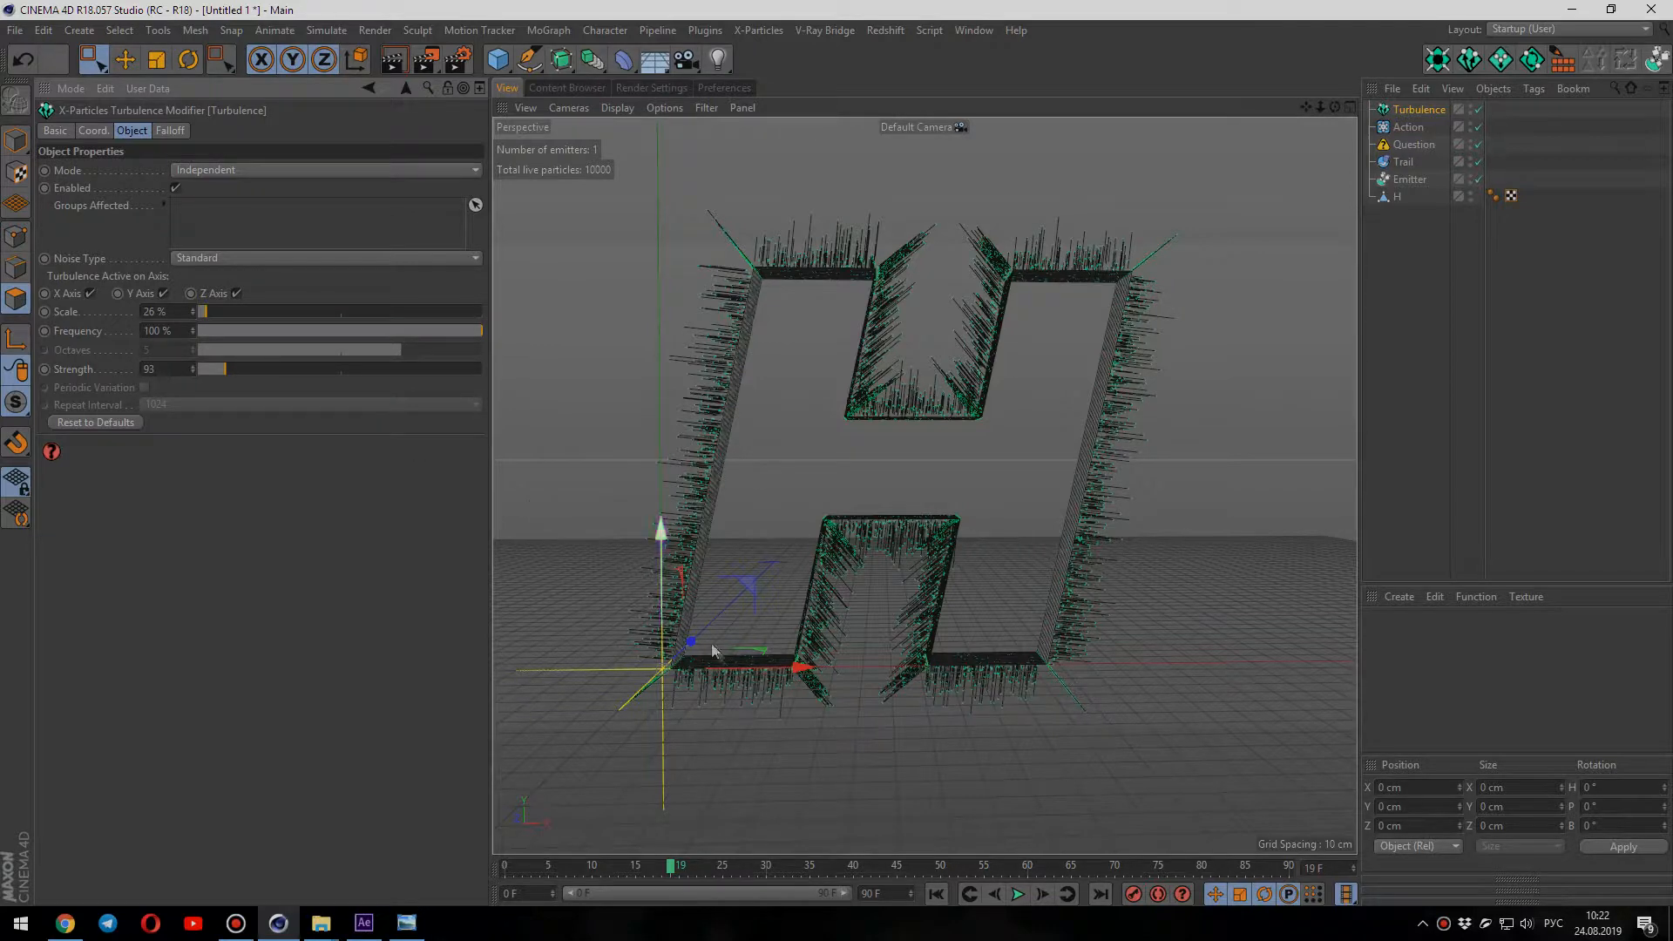
Step: Play the simulation from the start to preview the turbulence on the trails
{"action": "left_click", "coordinate": [935, 893]}
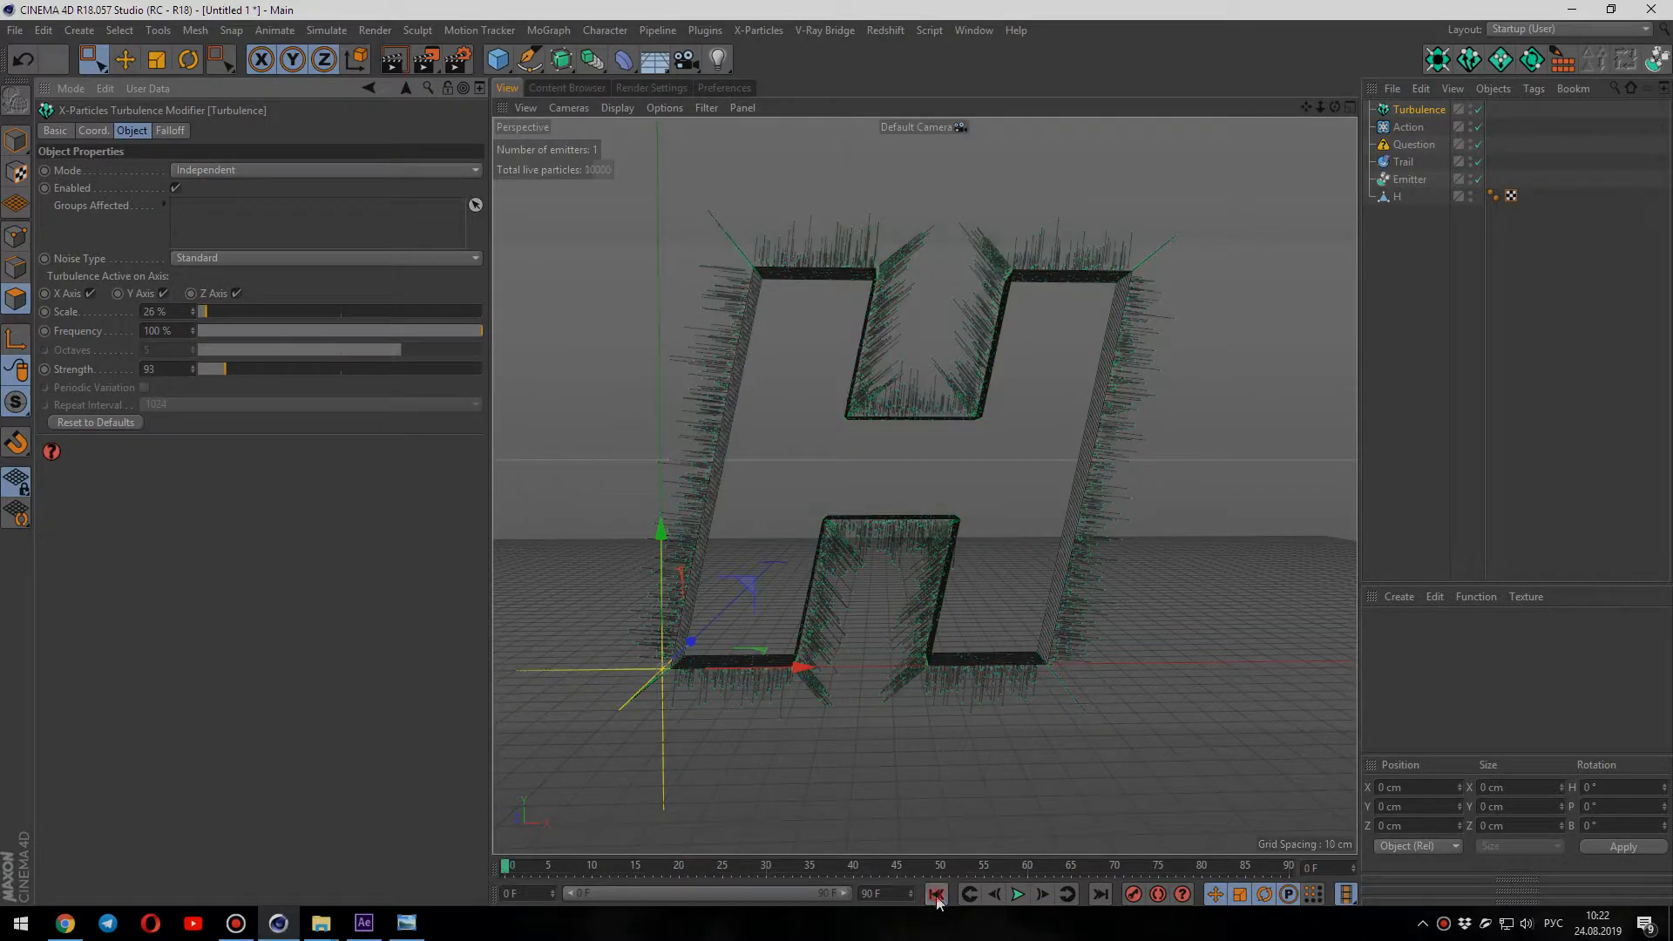
{"action": "left_click", "coordinate": [1018, 894]}
{"action": "left_click", "coordinate": [1017, 894]}
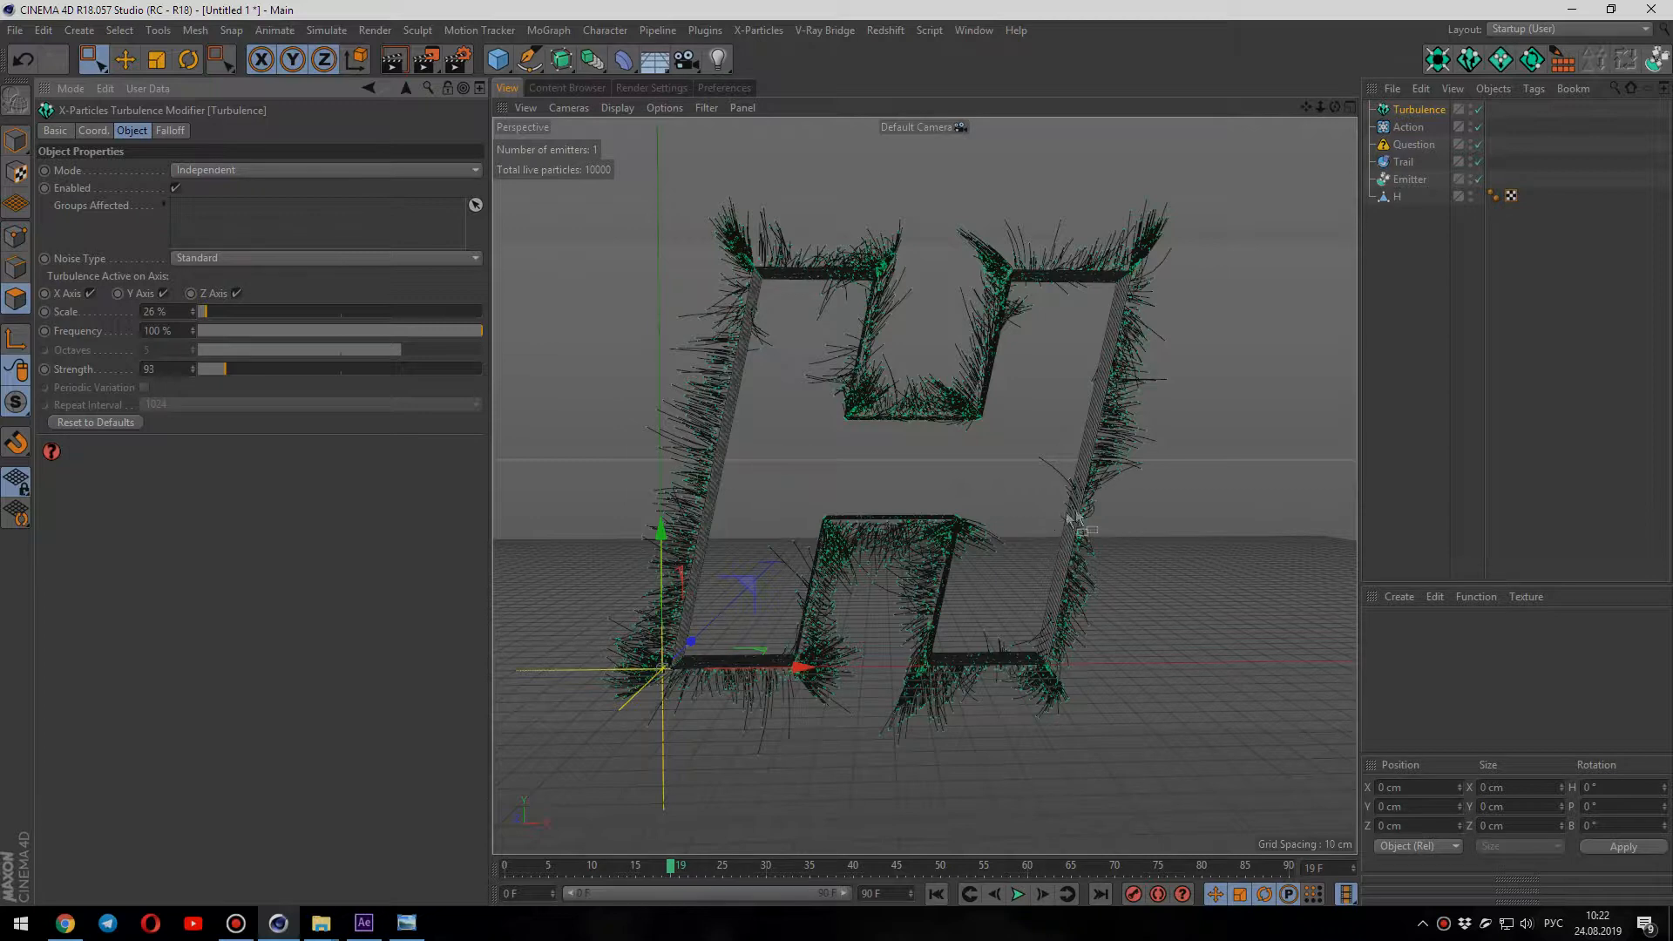
Step: Create a new Hair Material
{"action": "left_click", "coordinate": [1397, 598]}
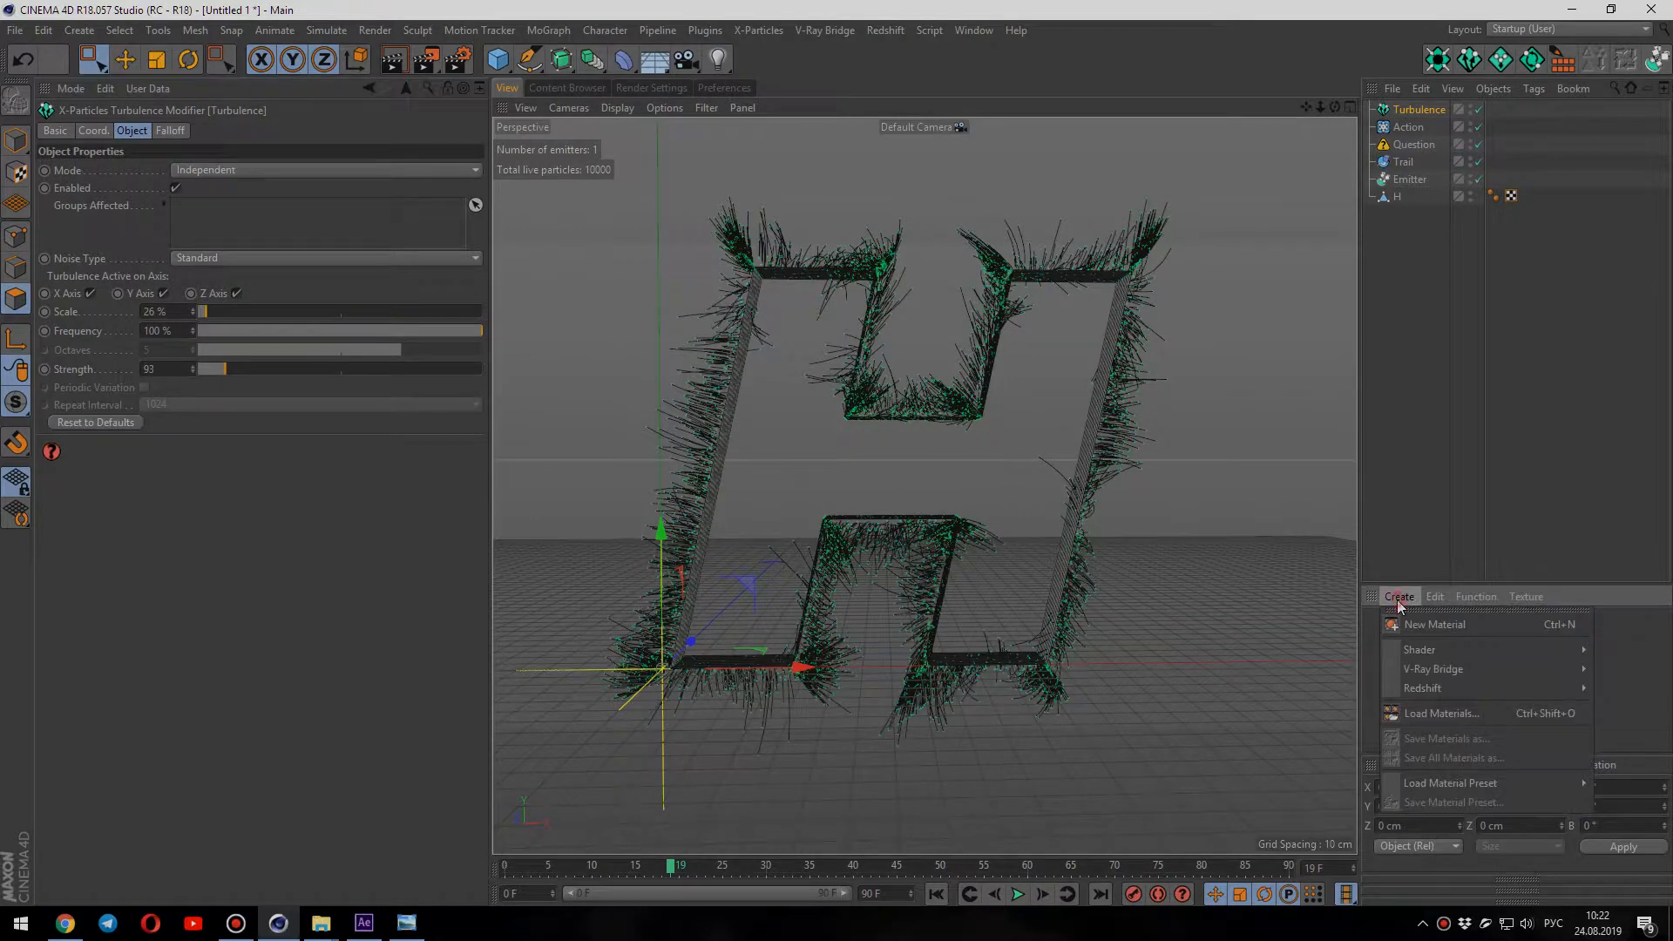
{"action": "mouse_move", "coordinate": [1413, 650]}
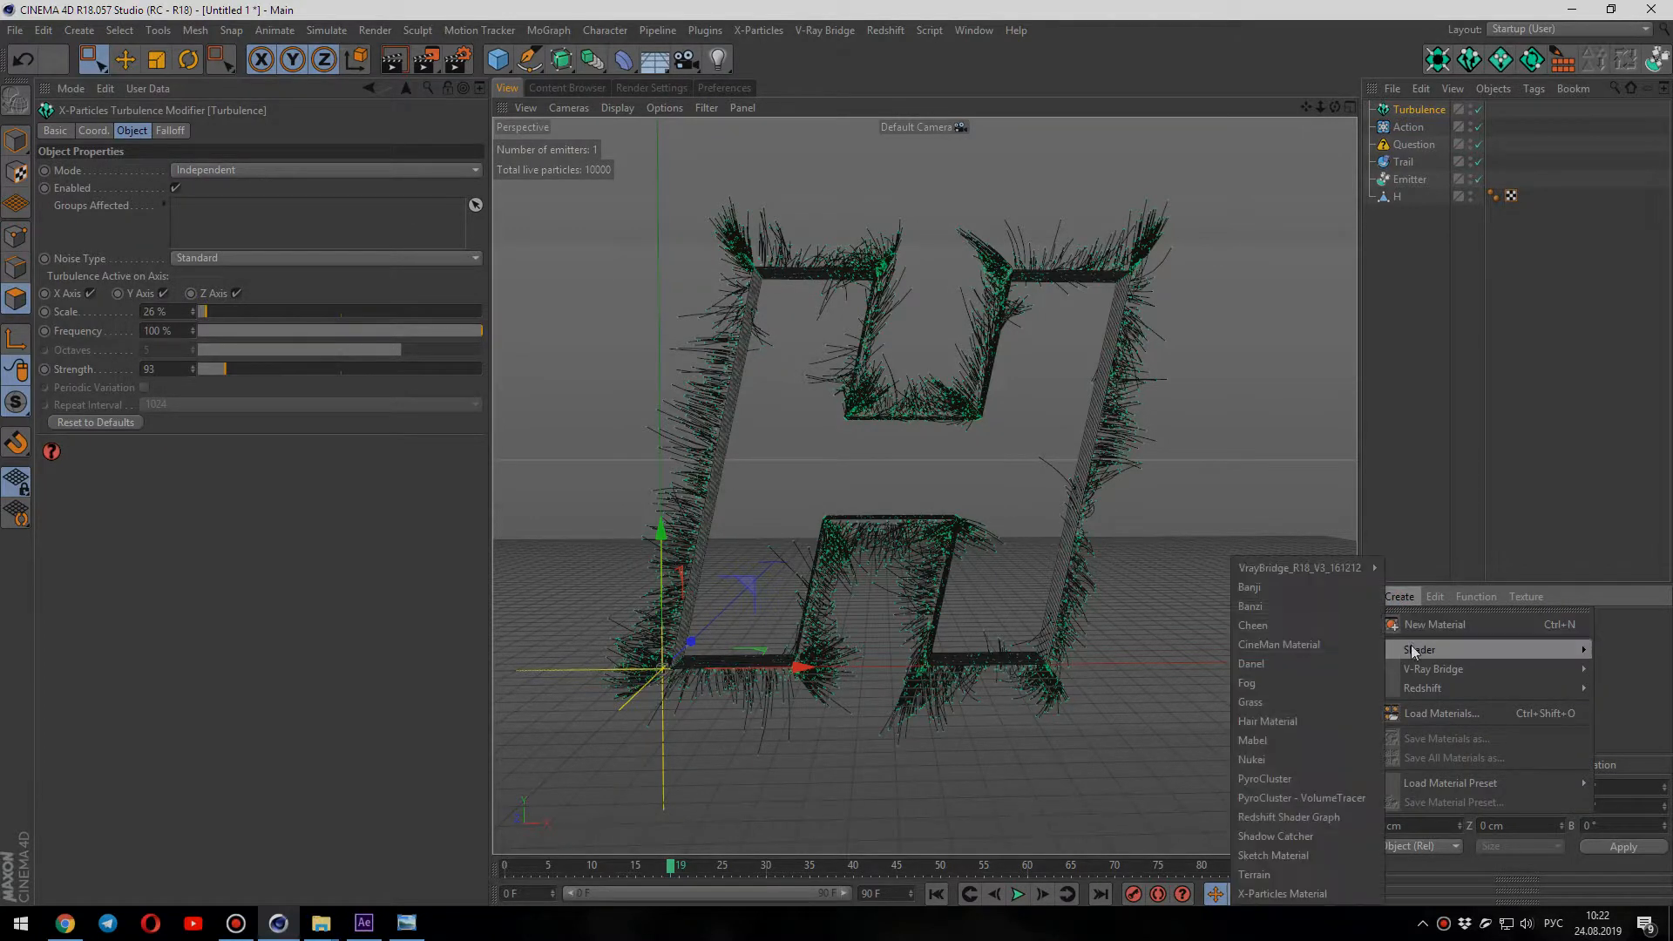
{"action": "left_click", "coordinate": [1296, 720]}
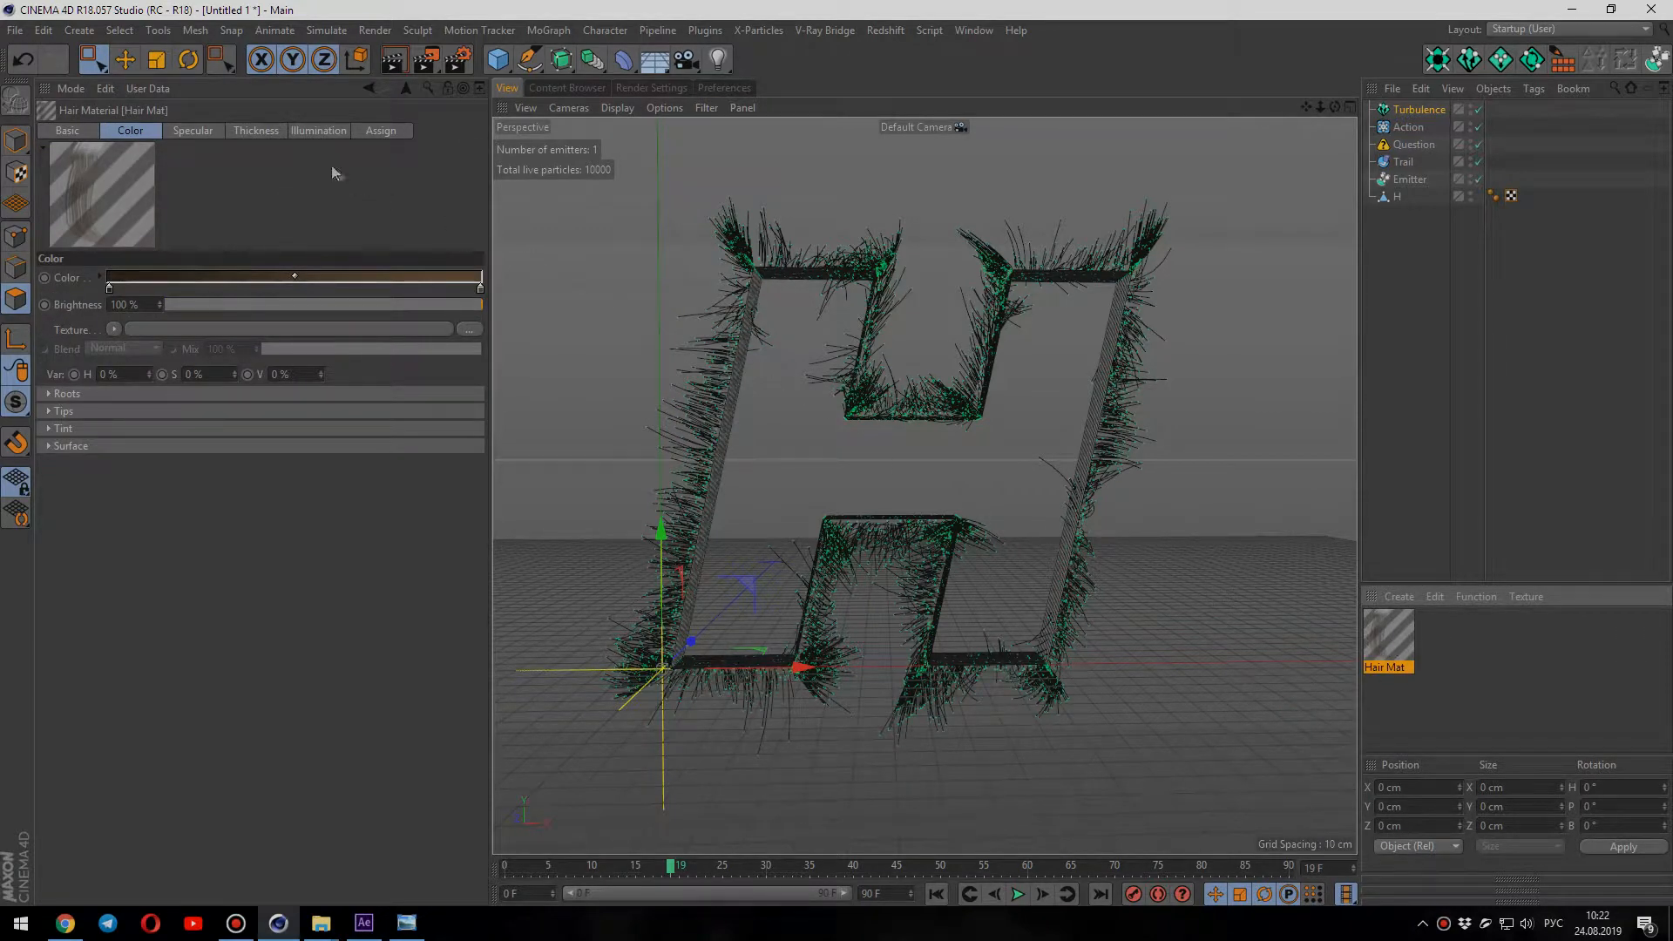
Step: Set the hair's root thickness to 0.5 cm and lower both ends of the thickness curve, bringing the tip end down to zero
{"action": "left_click", "coordinate": [271, 132]}
{"action": "double_click", "coordinate": [116, 278]}
{"action": "type", "text": "0.5"}
{"action": "key", "text": "Return"}
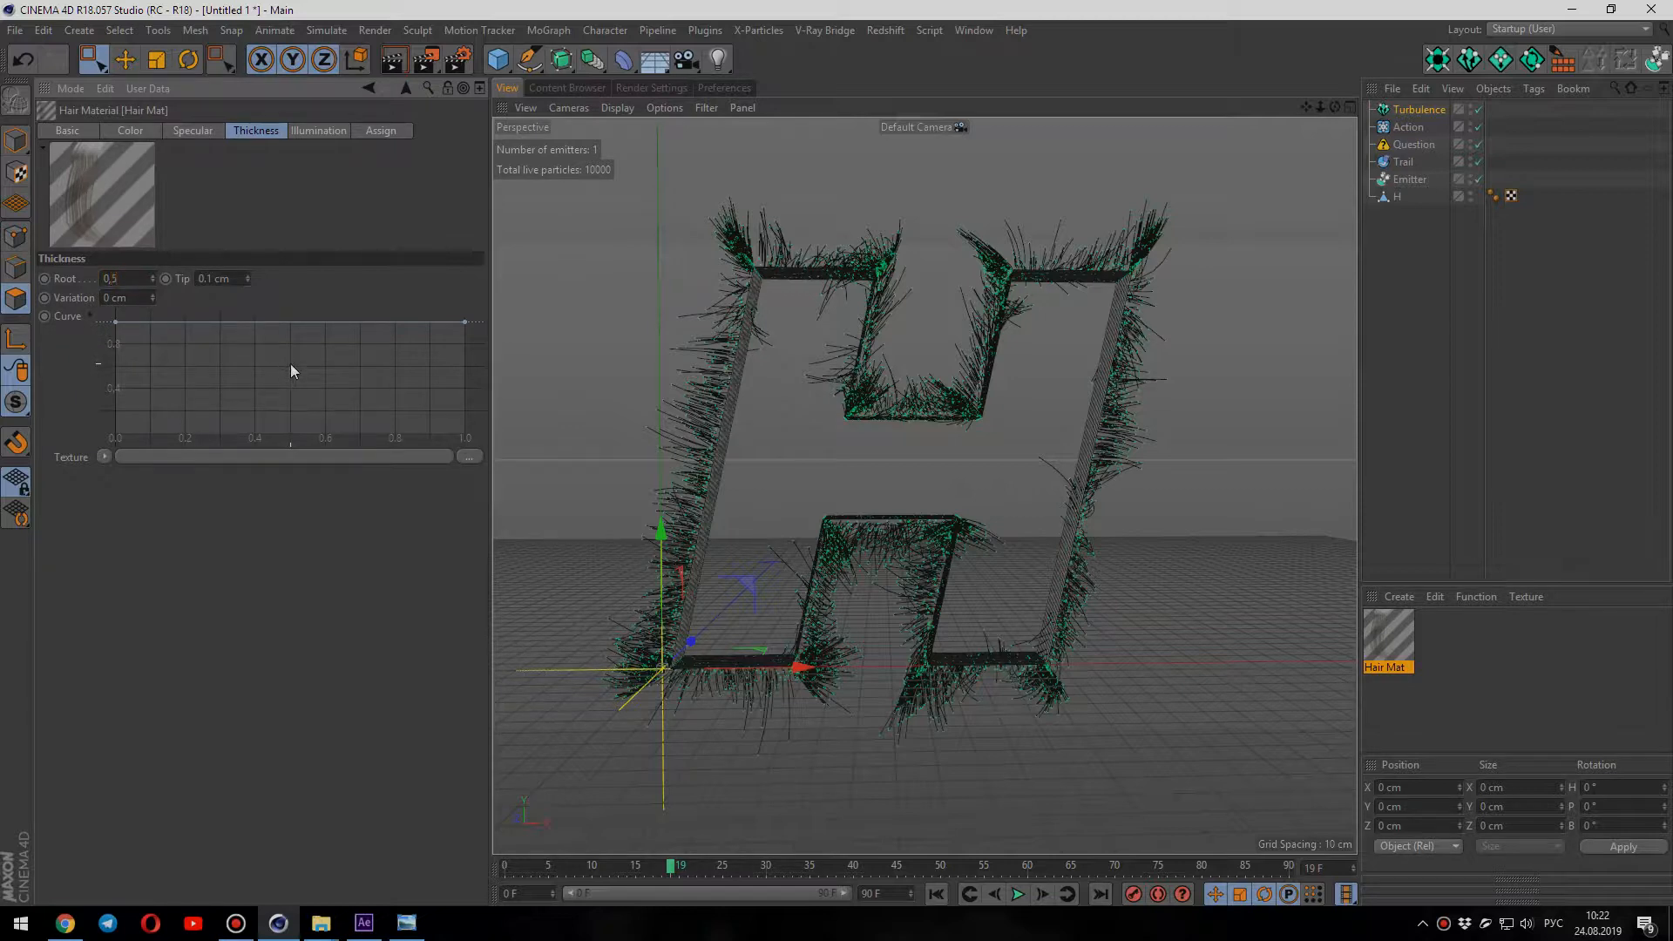
{"action": "left_click_drag", "start_coordinate": [465, 322], "coordinate": [466, 433]}
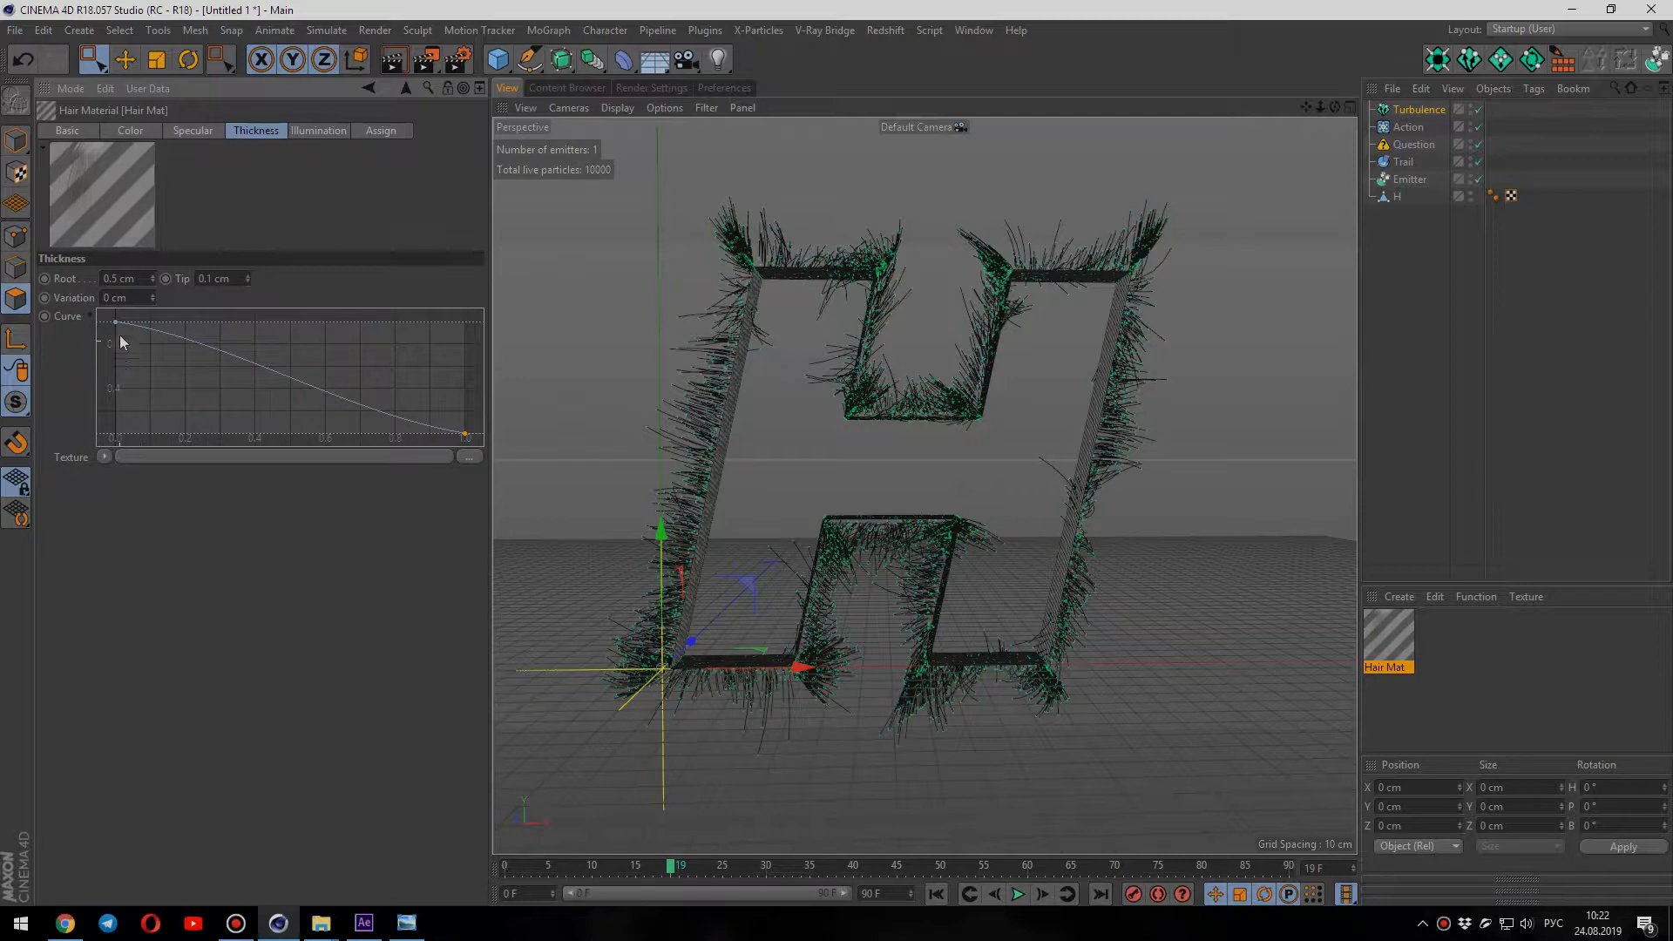
{"action": "left_click_drag", "start_coordinate": [115, 322], "coordinate": [118, 385]}
Step: Set the root end of the hair material's color gradient to blue: H 228°, S 90 %, V 85 %
{"action": "left_click", "coordinate": [132, 134]}
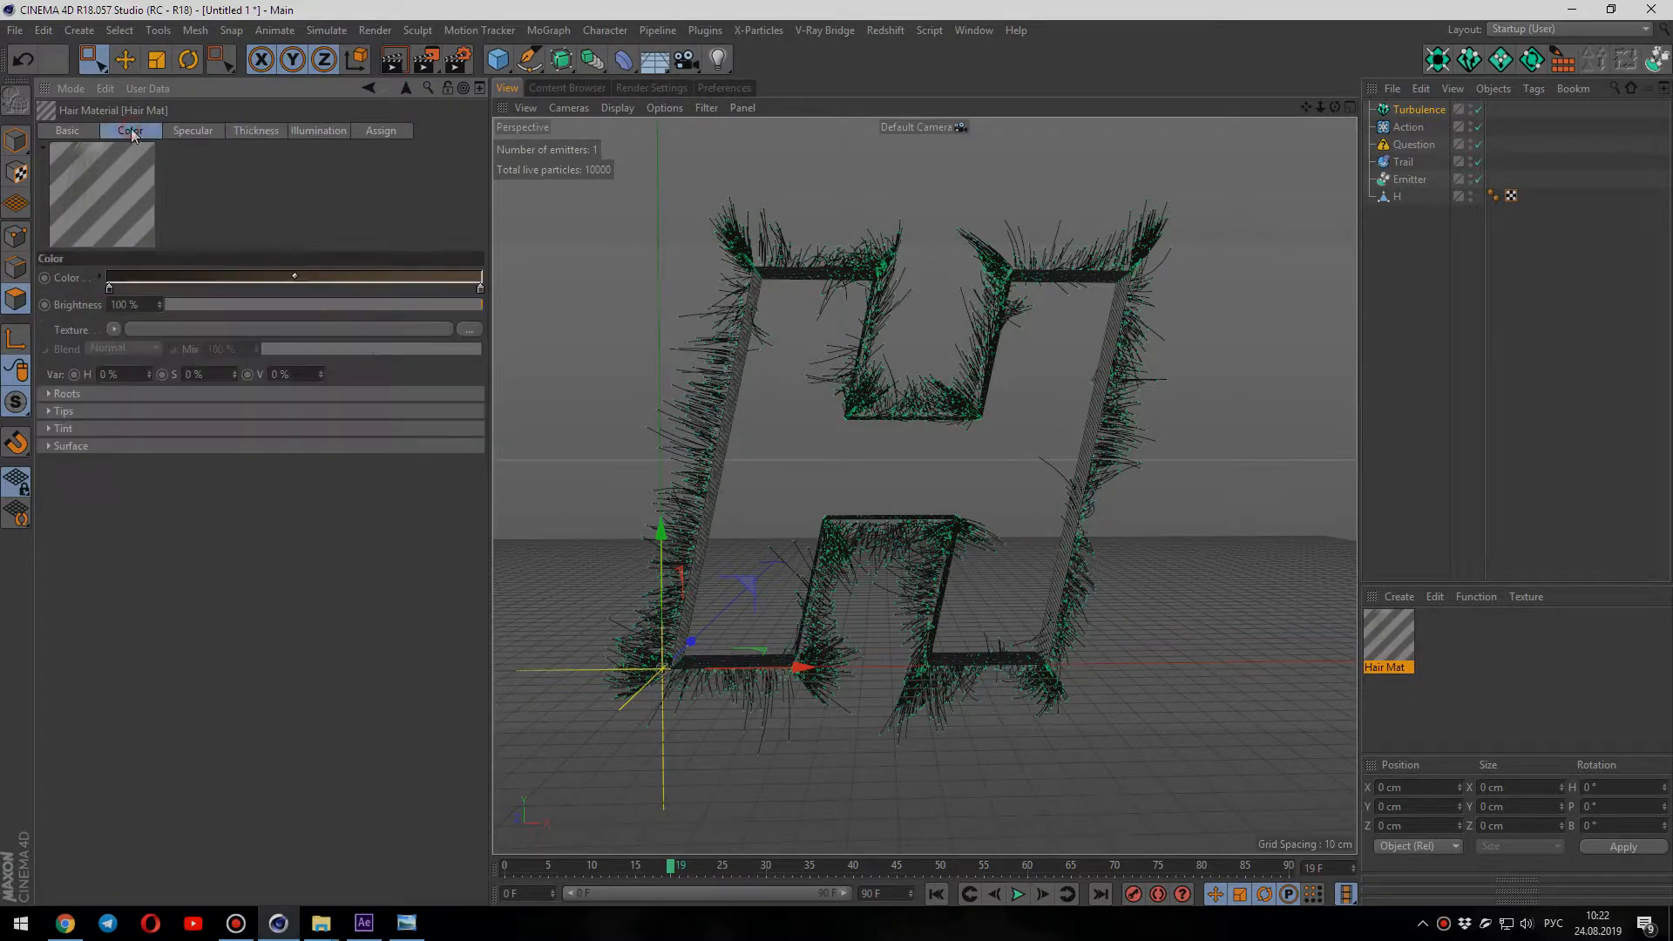
{"action": "left_click", "coordinate": [110, 288]}
{"action": "double_click", "coordinate": [109, 288]}
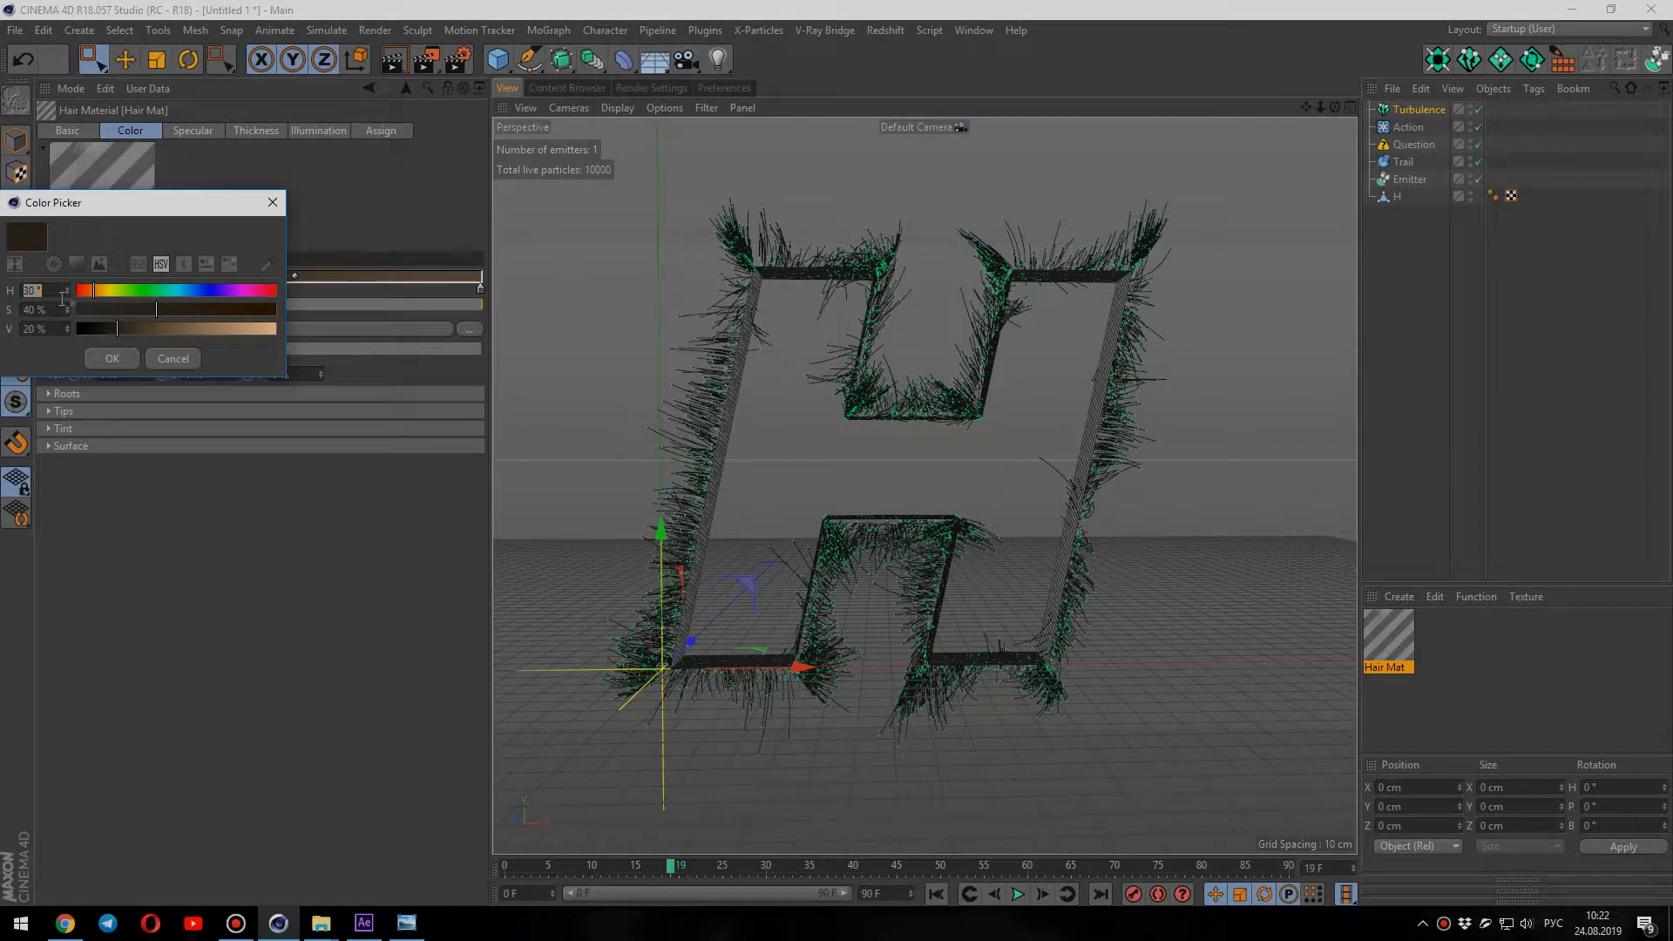
{"action": "type", "text": "228"}
{"action": "key", "text": "Tab"}
{"action": "type", "text": "90"}
{"action": "key", "text": "Tab"}
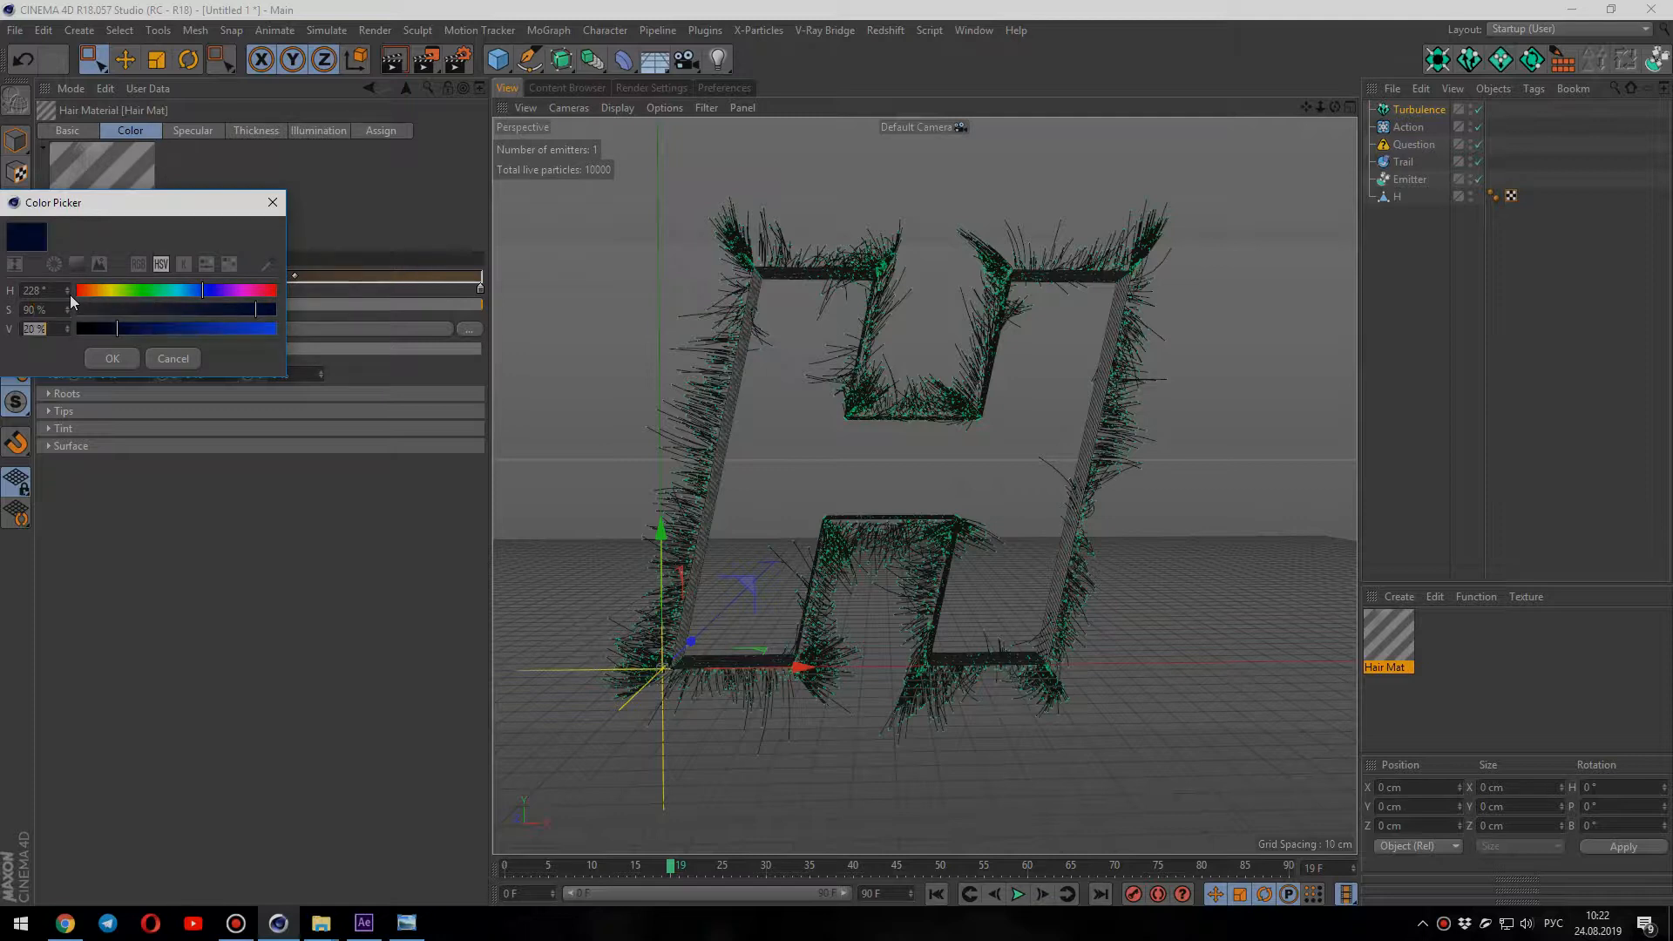
{"action": "type", "text": "85"}
{"action": "key", "text": "Tab"}
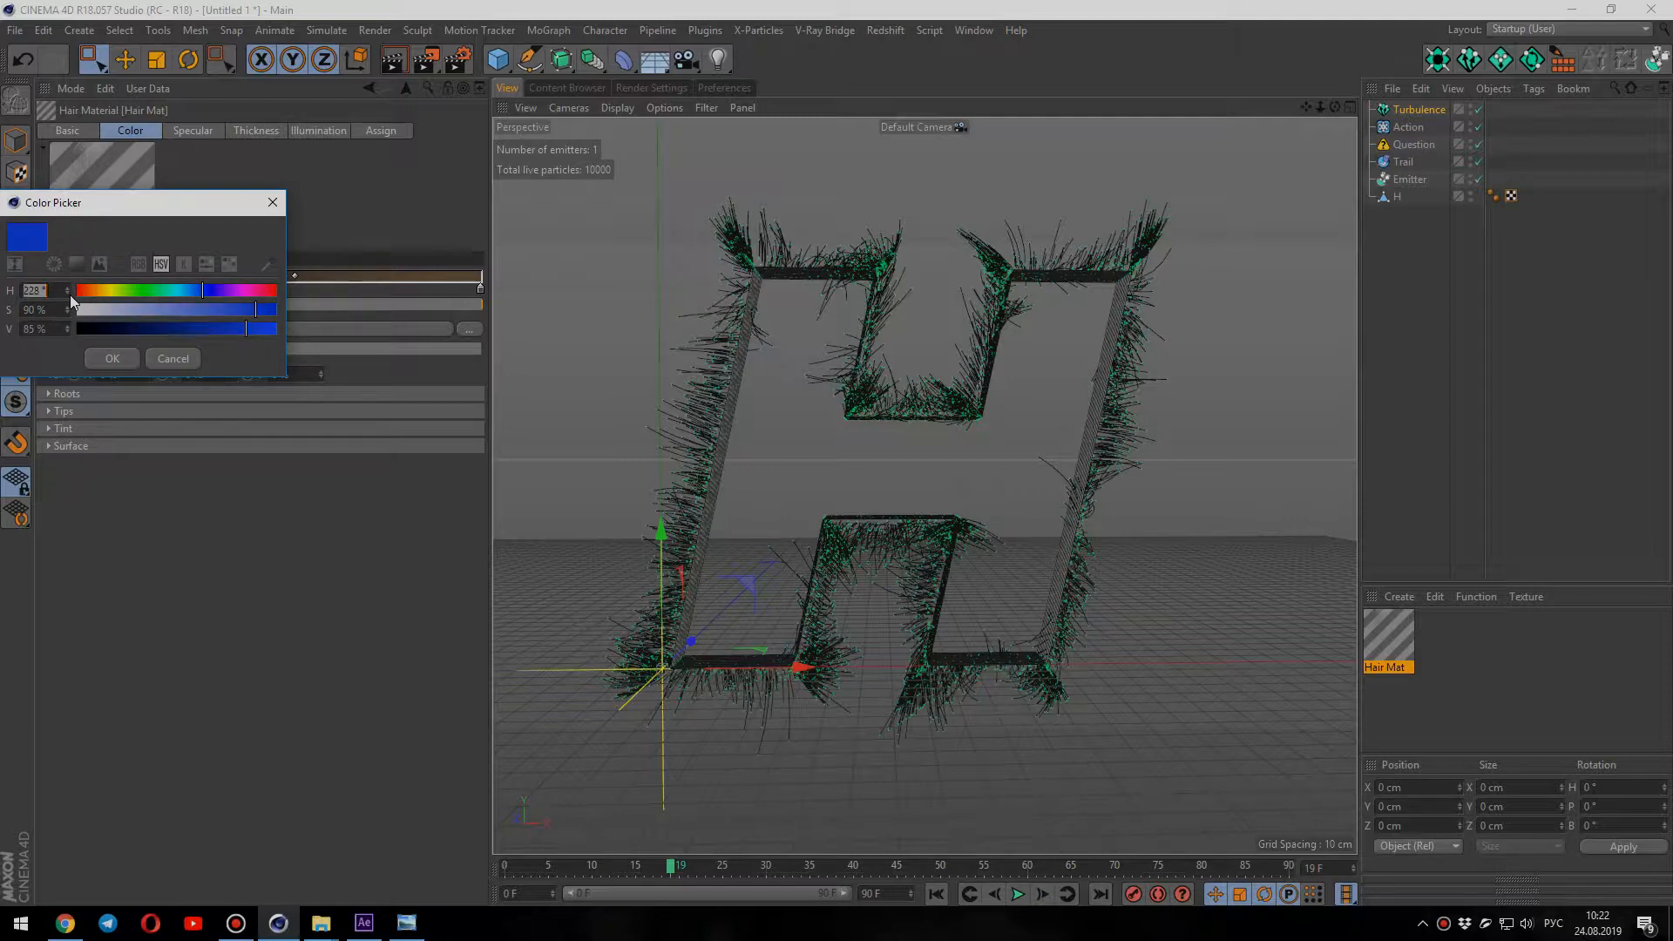
{"action": "left_click", "coordinate": [112, 358]}
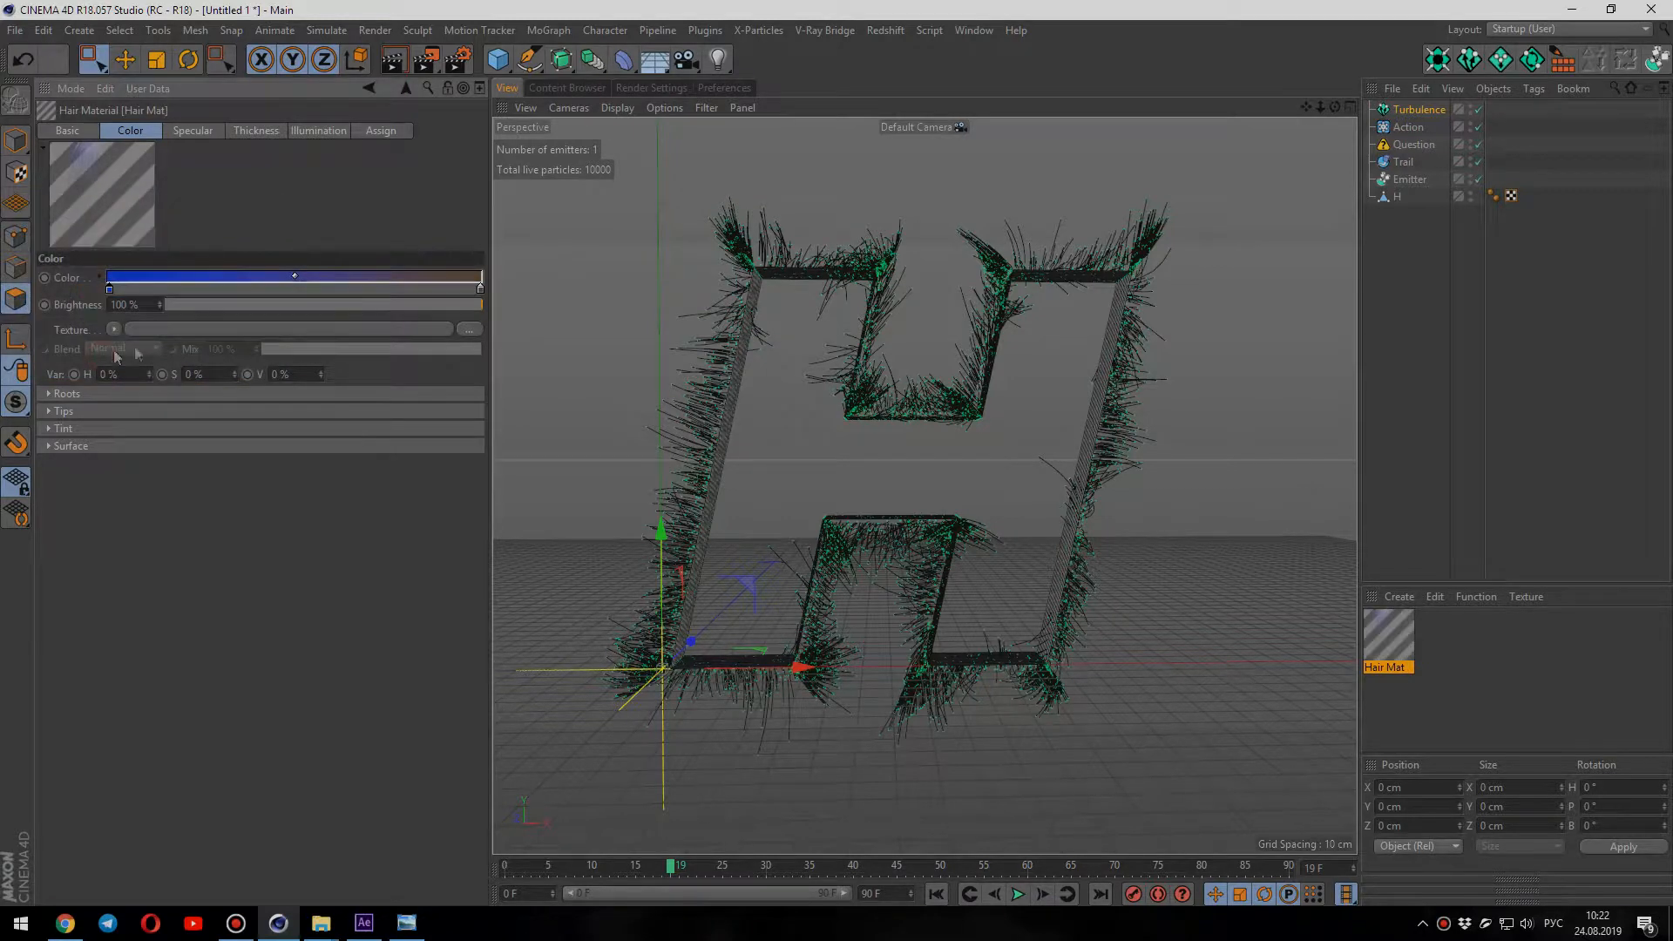
Step: Set the tip end of the hair color gradient to H 228°, S 90 %, V 85 %
{"action": "double_click", "coordinate": [482, 288]}
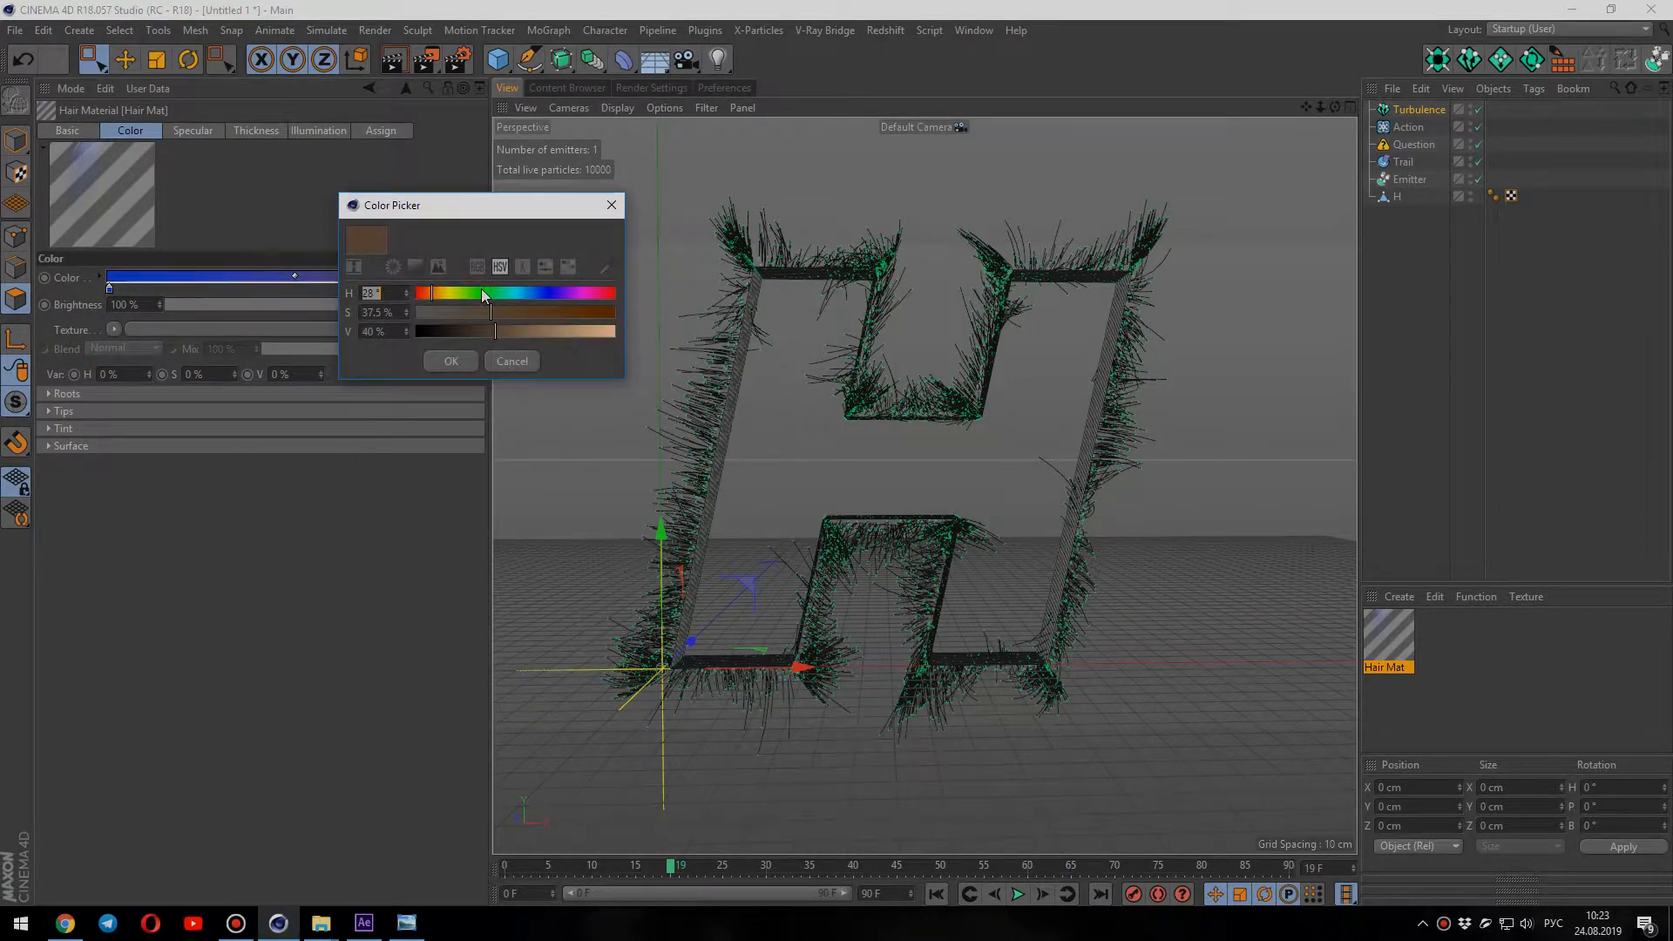
{"action": "type", "text": "228"}
{"action": "key", "text": "Tab"}
{"action": "type", "text": "90"}
{"action": "key", "text": "Tab"}
{"action": "type", "text": "85"}
{"action": "key", "text": "Tab"}
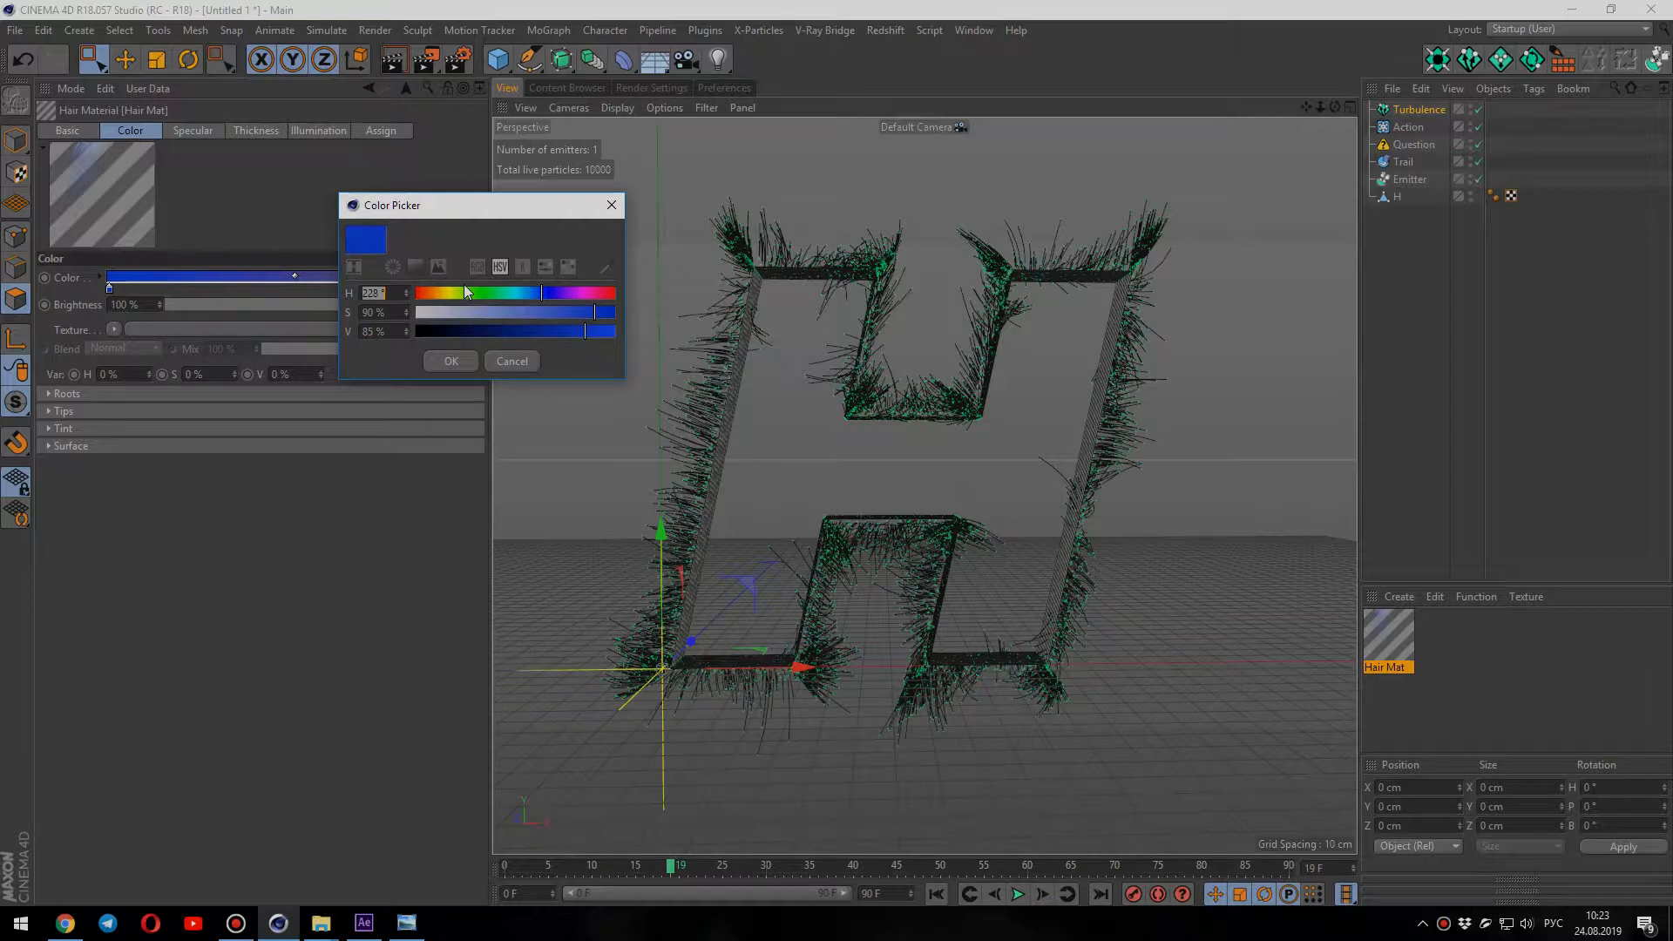
{"action": "left_click", "coordinate": [470, 360]}
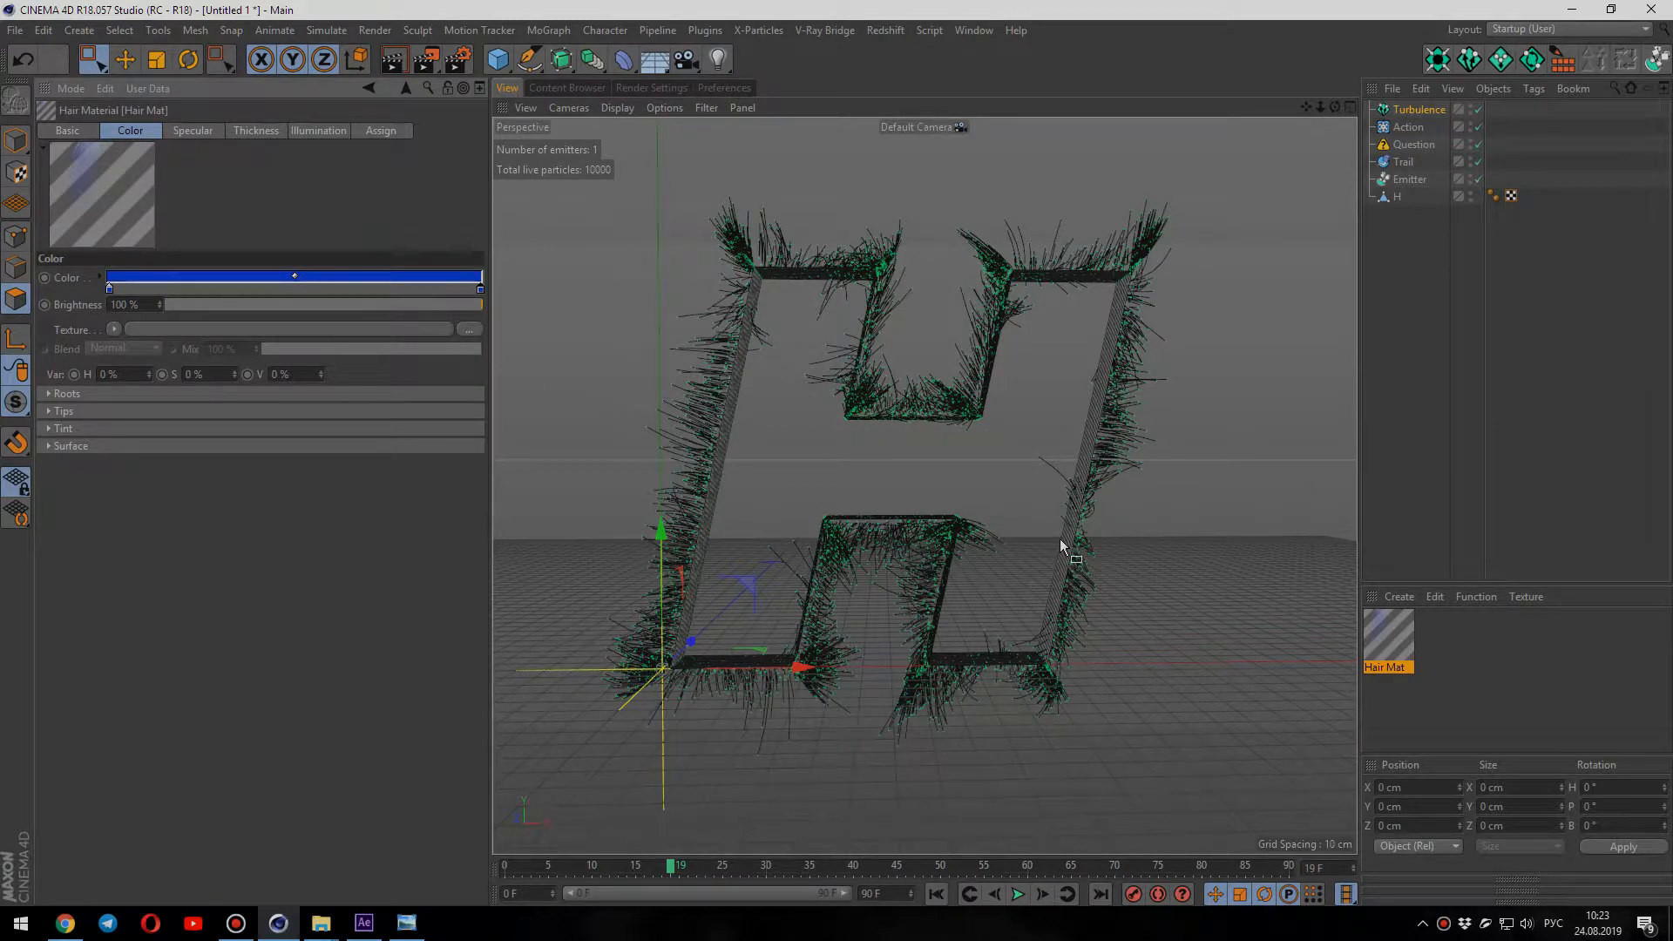
Step: Apply the Hair Material to the Trail object and render the active view
{"action": "left_click_drag", "start_coordinate": [1398, 652], "coordinate": [1406, 162]}
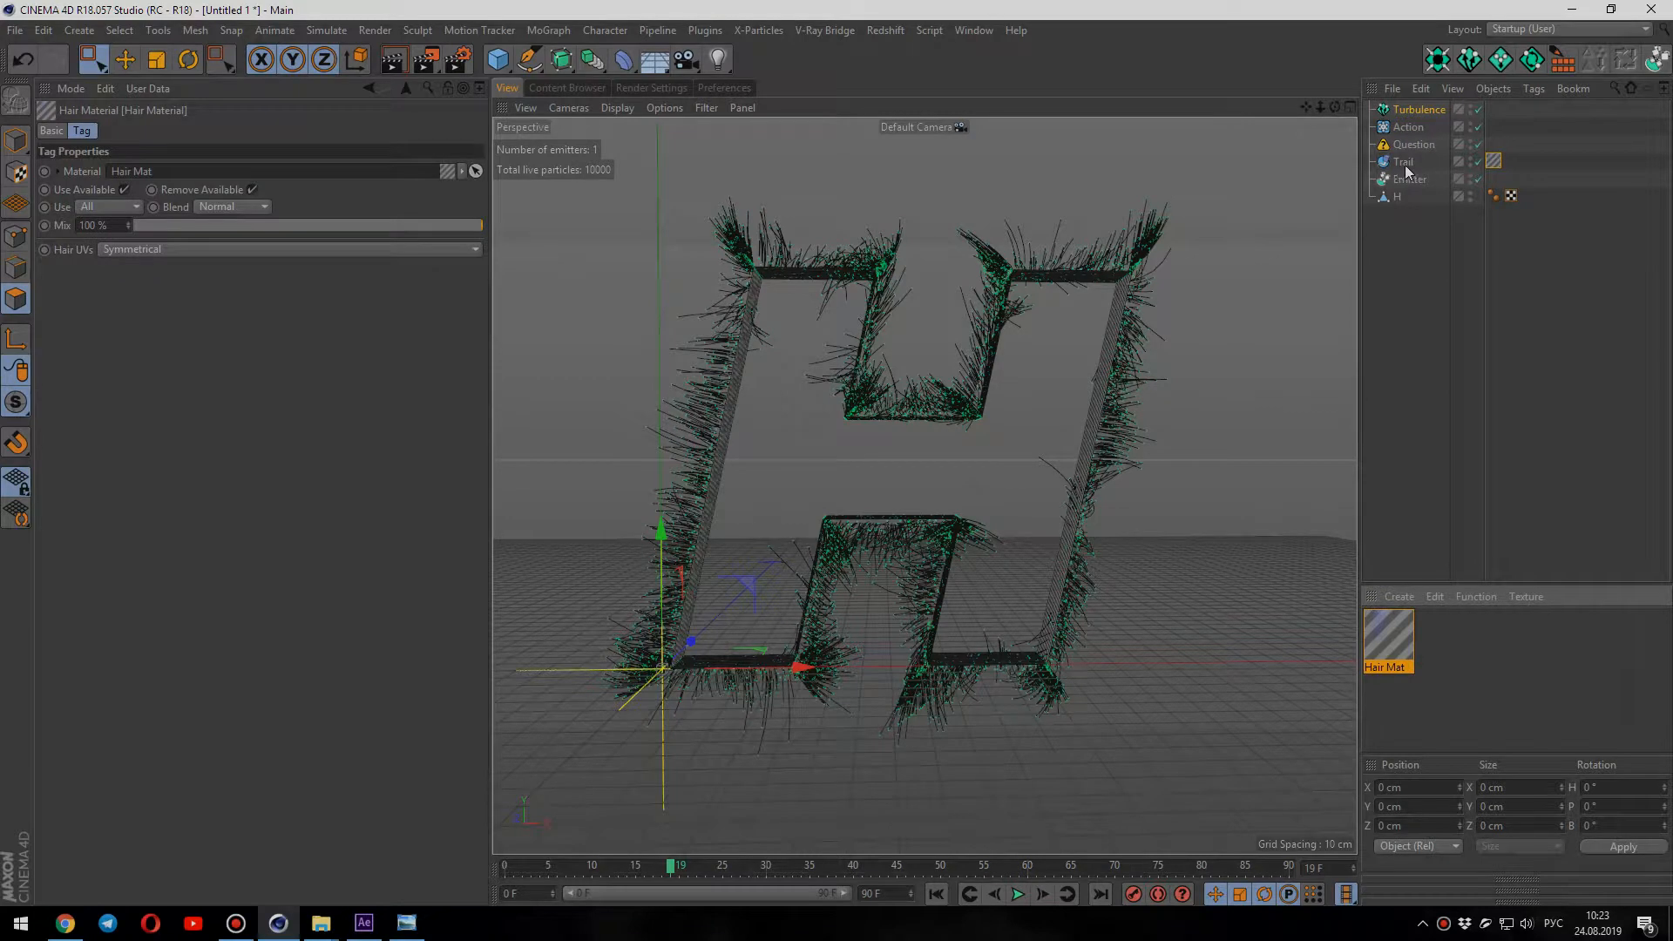
{"action": "left_click", "coordinate": [394, 61]}
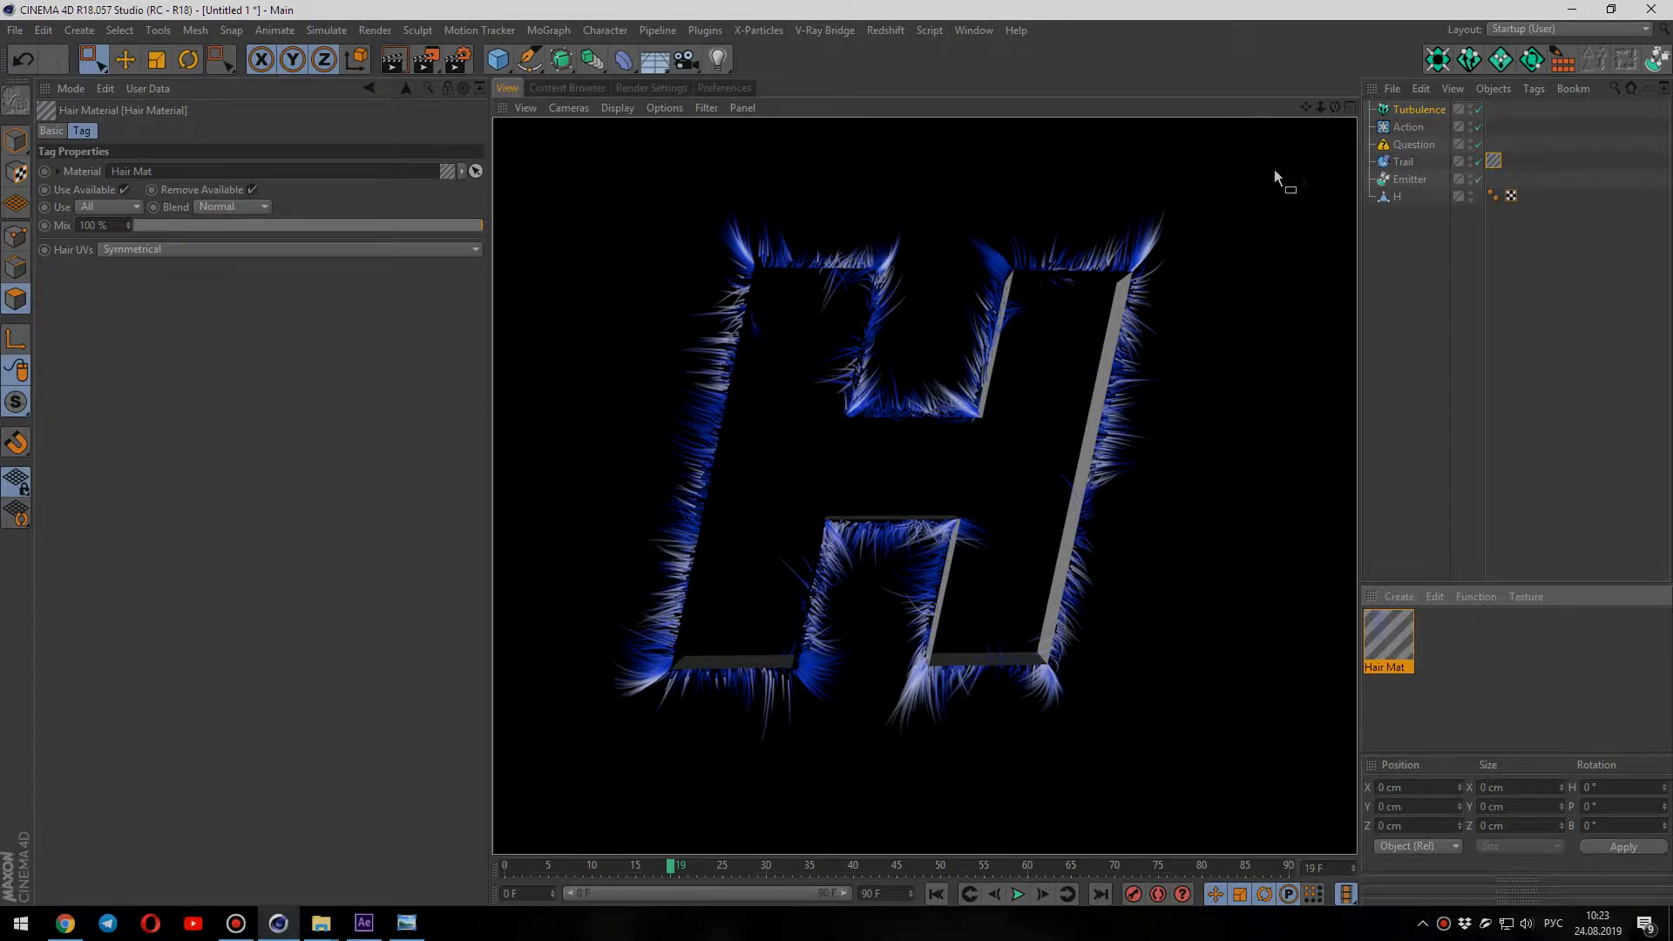
Step: Hide the H object in both the viewport and the render, and render the active view again
{"action": "left_click", "coordinate": [1470, 198]}
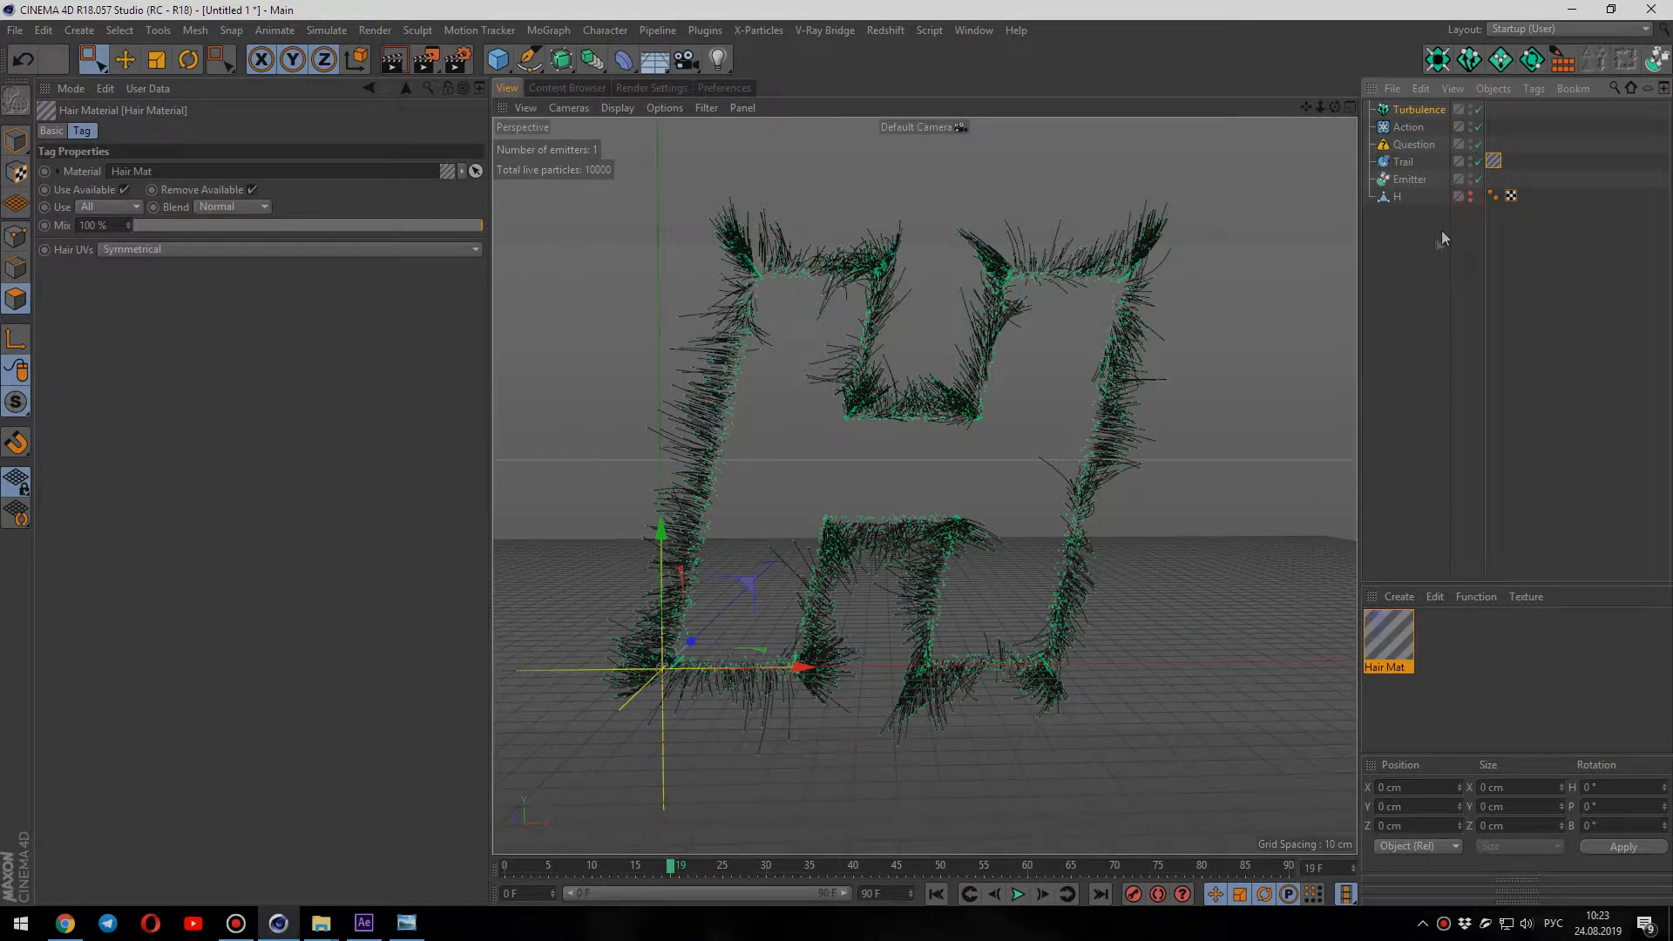
{"action": "left_click", "coordinate": [392, 61]}
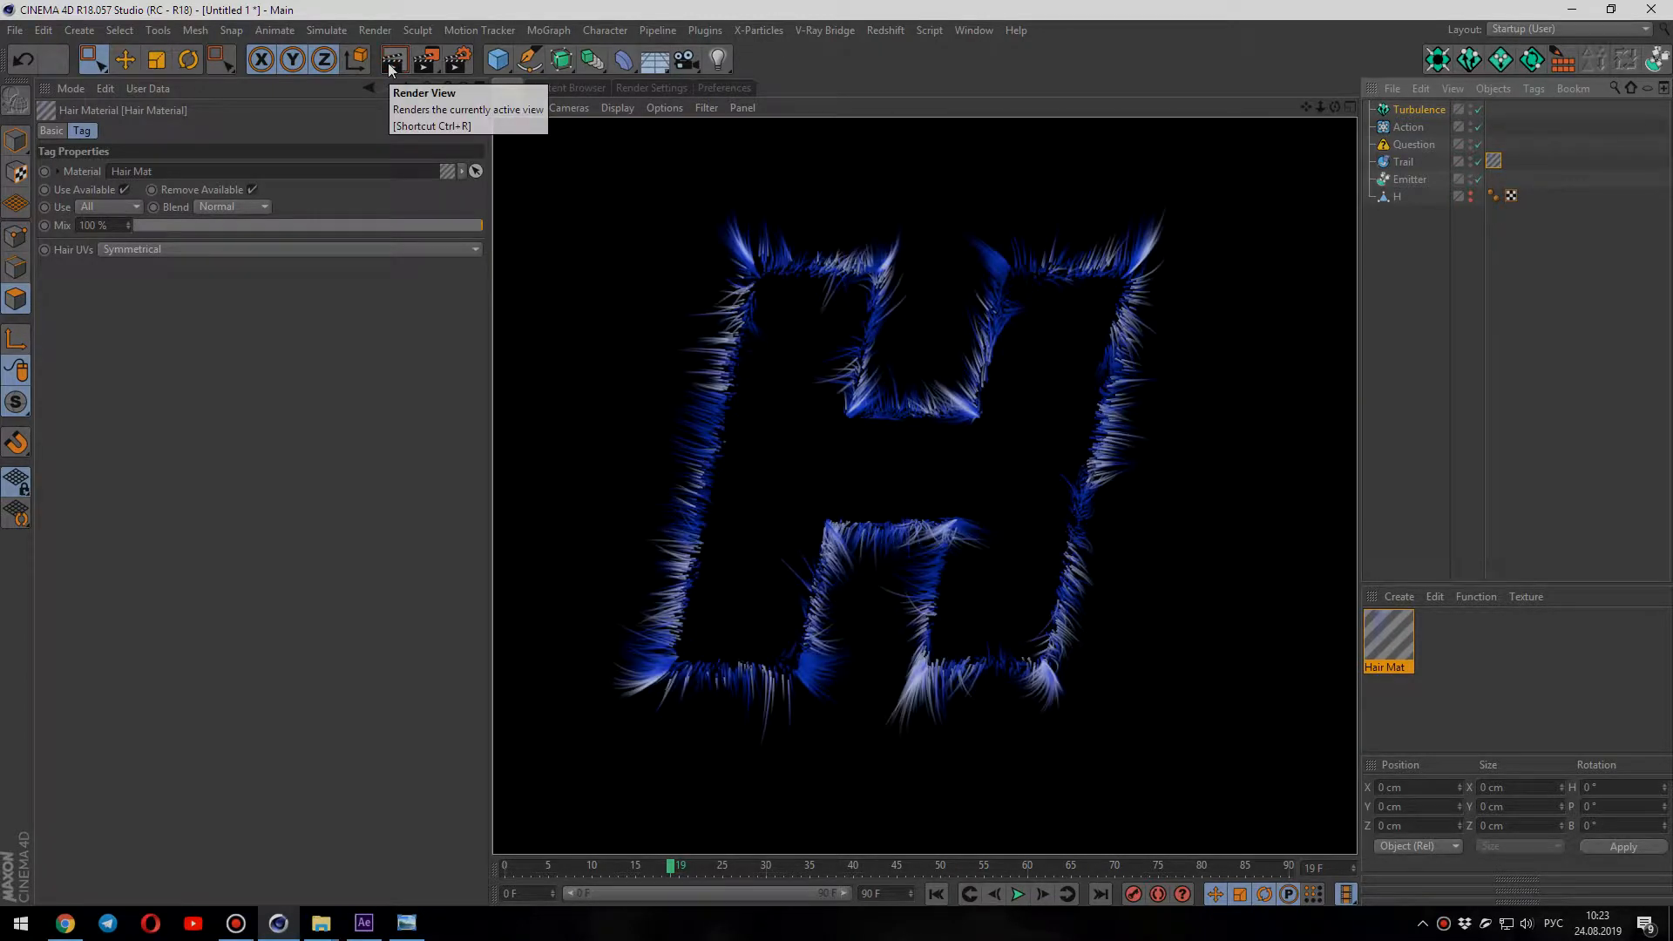
{"action": "left_click", "coordinate": [1226, 455]}
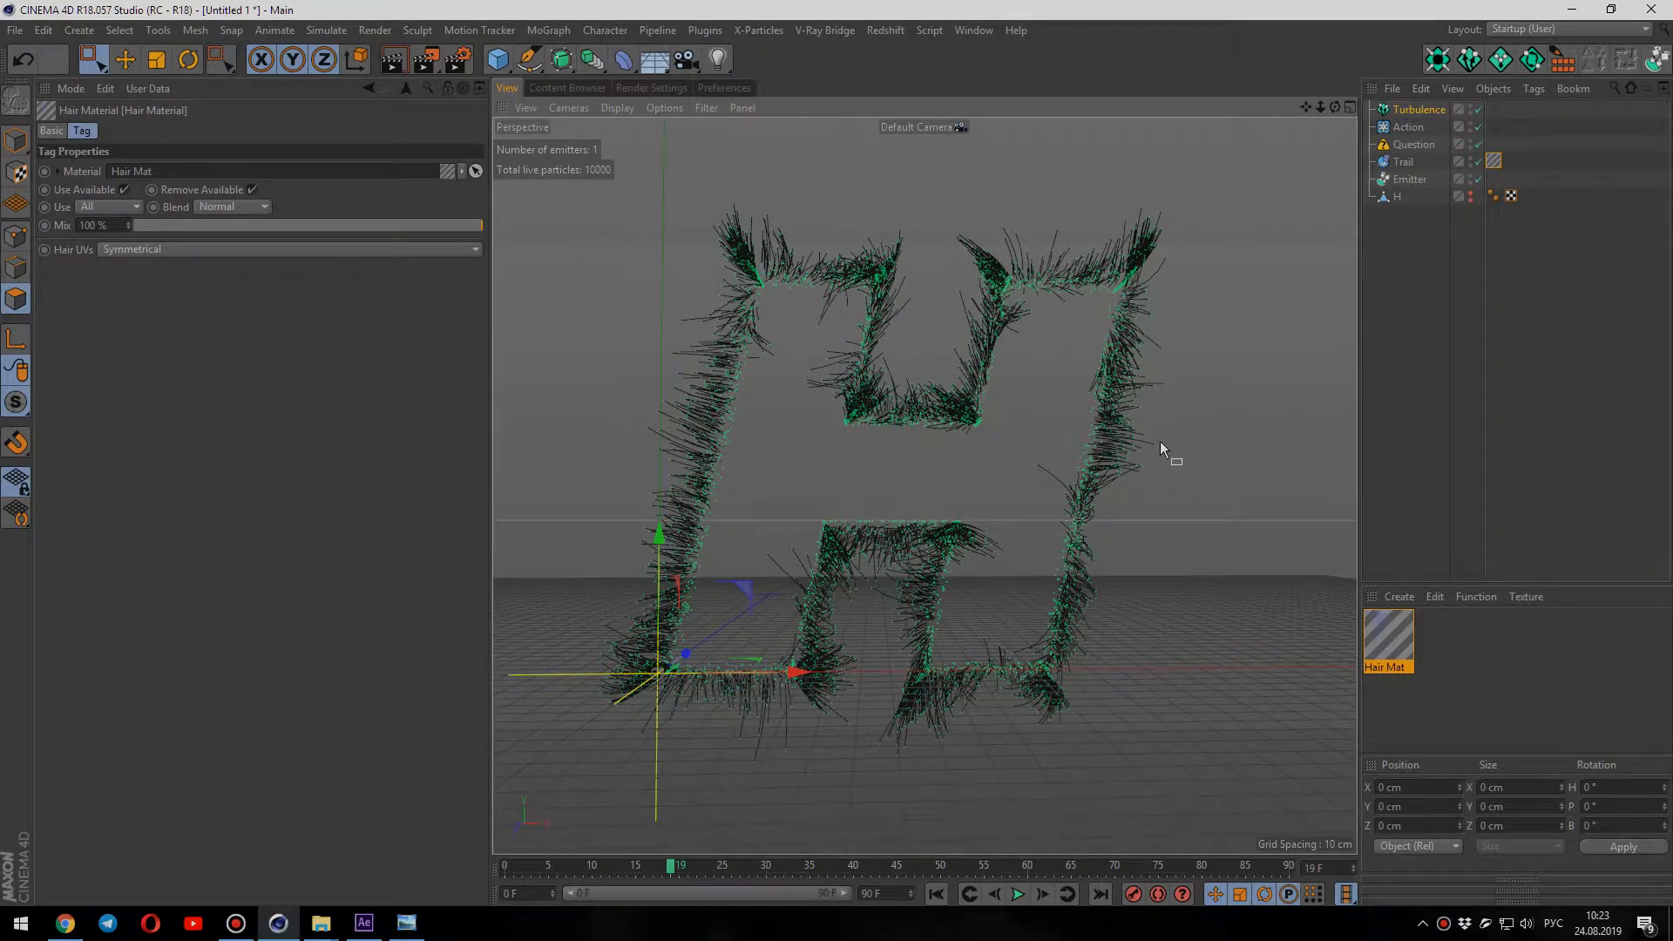
Step: Return to frame 0 and add a MoText object using the Segoe UI Black Italic font
{"action": "left_click", "coordinate": [935, 894]}
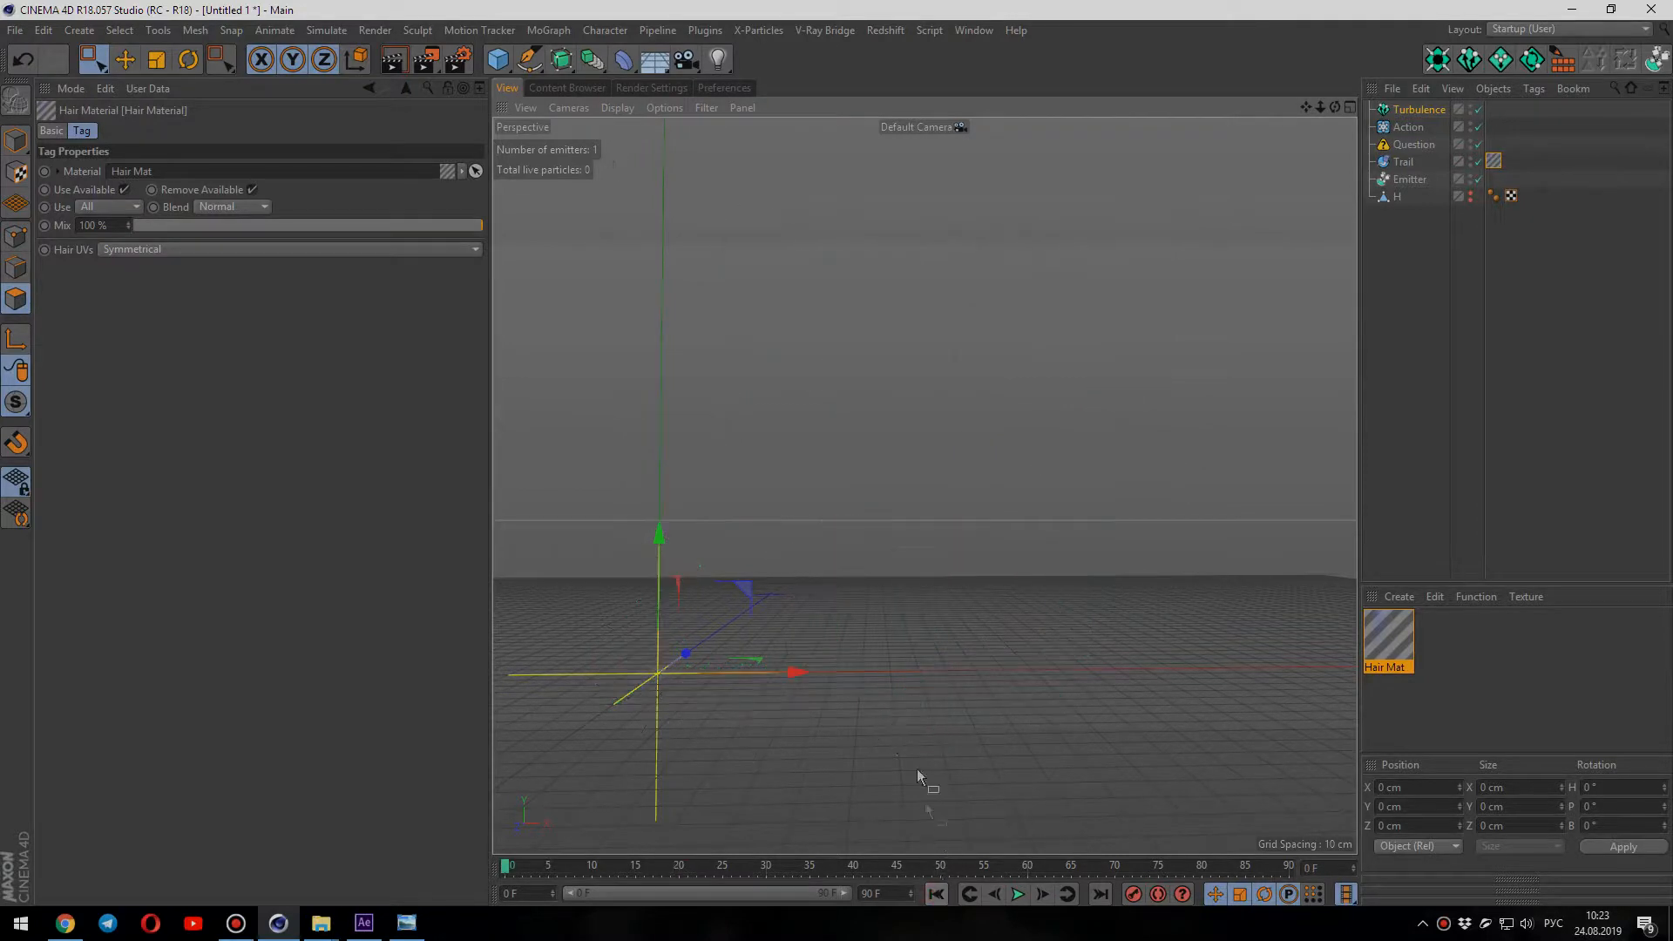
{"action": "left_click", "coordinate": [549, 30]}
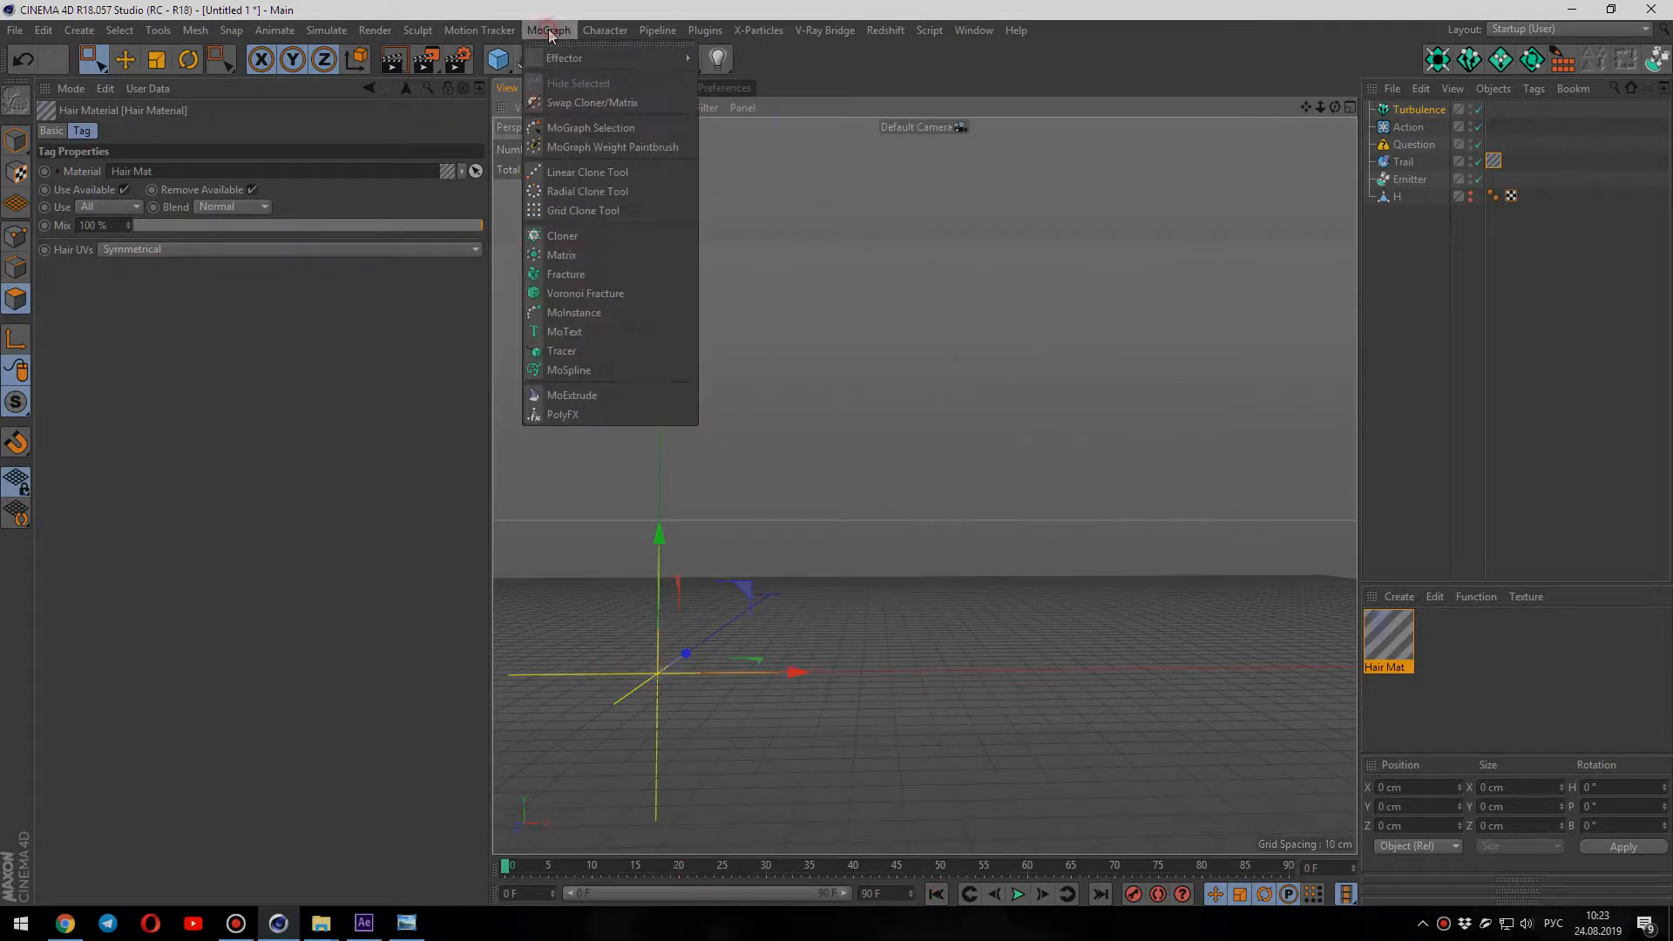
{"action": "left_click", "coordinate": [587, 332]}
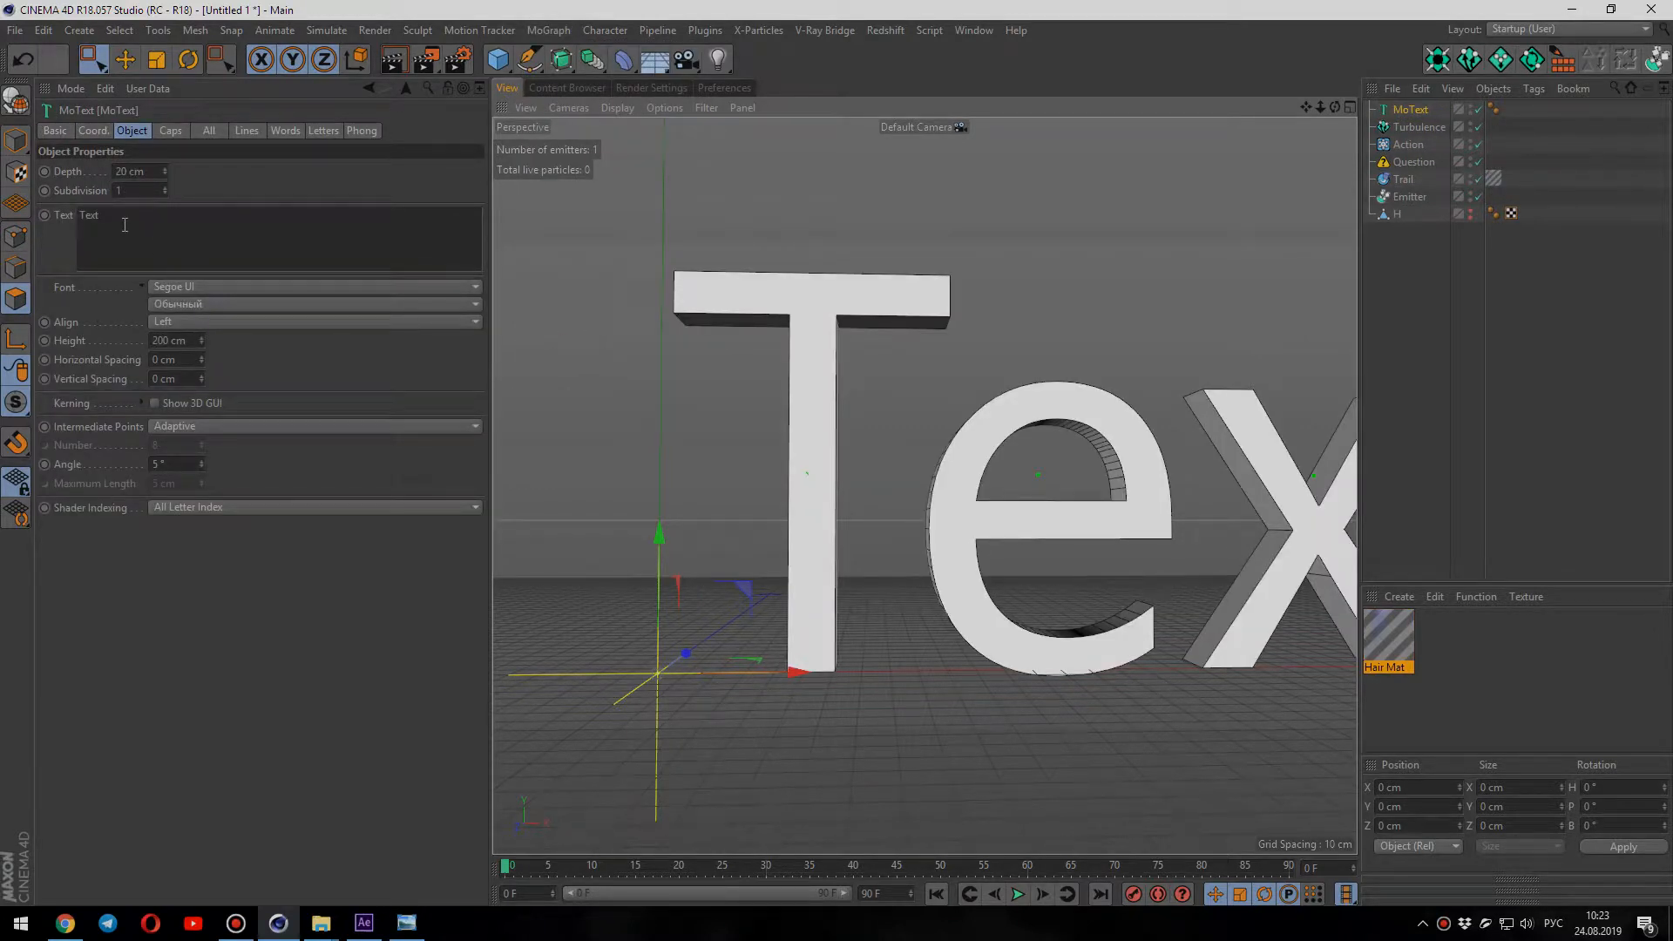
{"action": "left_click", "coordinate": [201, 284]}
{"action": "left_click", "coordinate": [221, 307]}
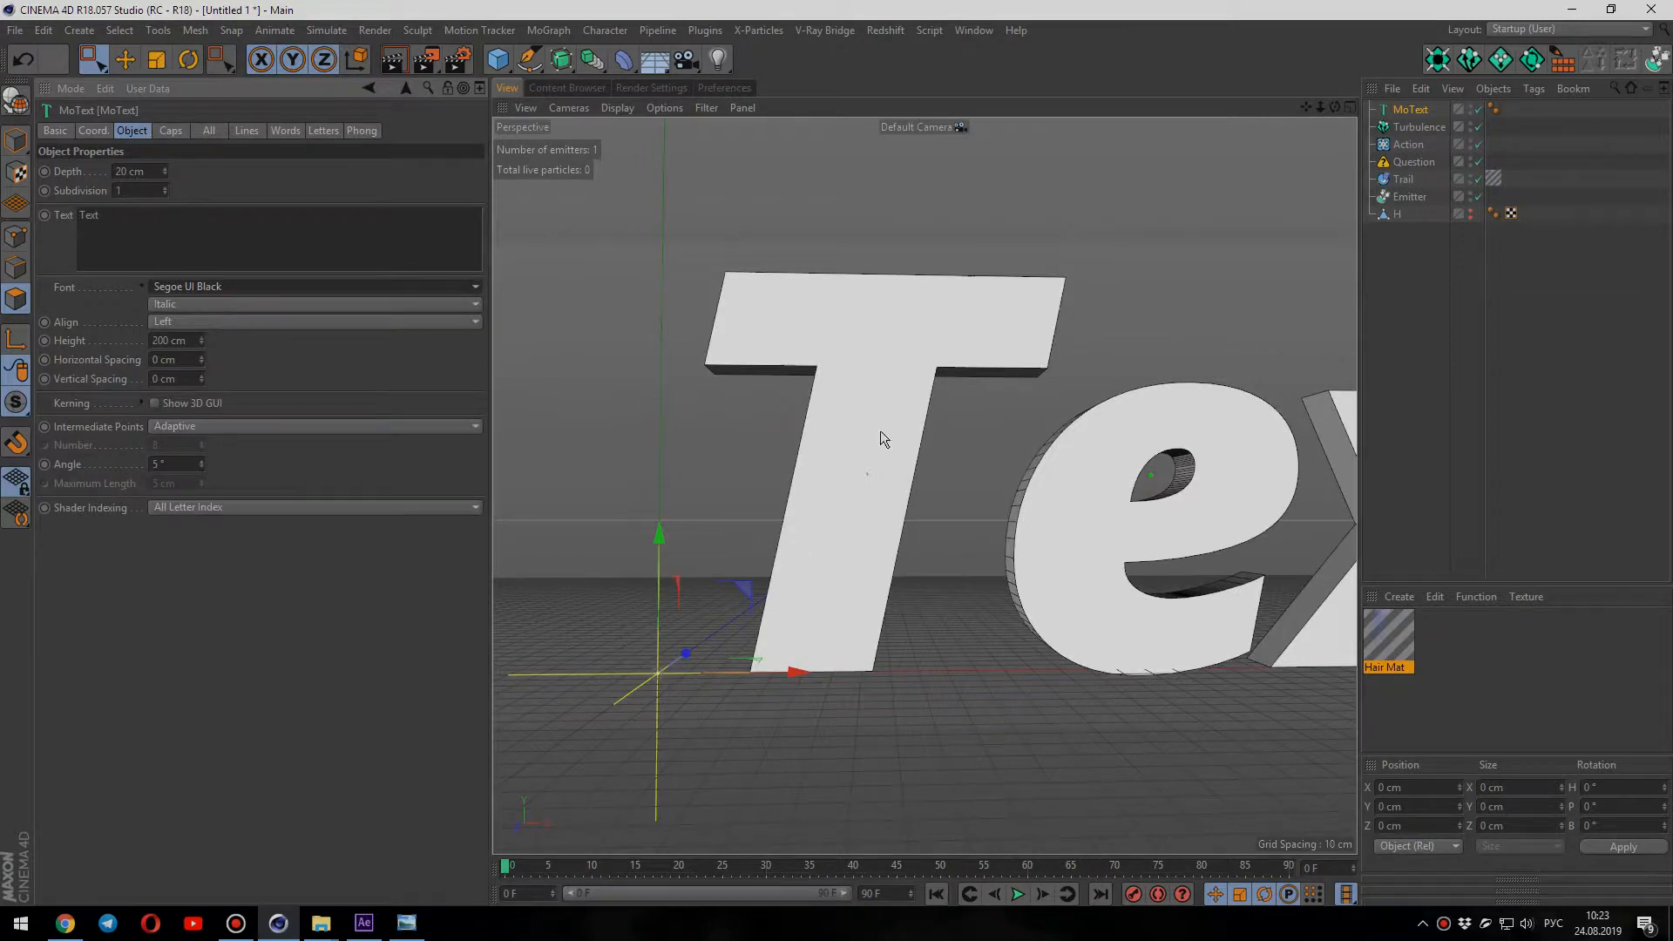
{"action": "scroll", "coordinate": [1001, 463], "scroll_direction": "down", "scroll_amount": 5}
{"action": "middle_click_drag", "start_coordinate": [1175, 512], "coordinate": [927, 469], "text": "alt"}
{"action": "scroll", "coordinate": [927, 469], "scroll_direction": "down", "scroll_amount": 1}
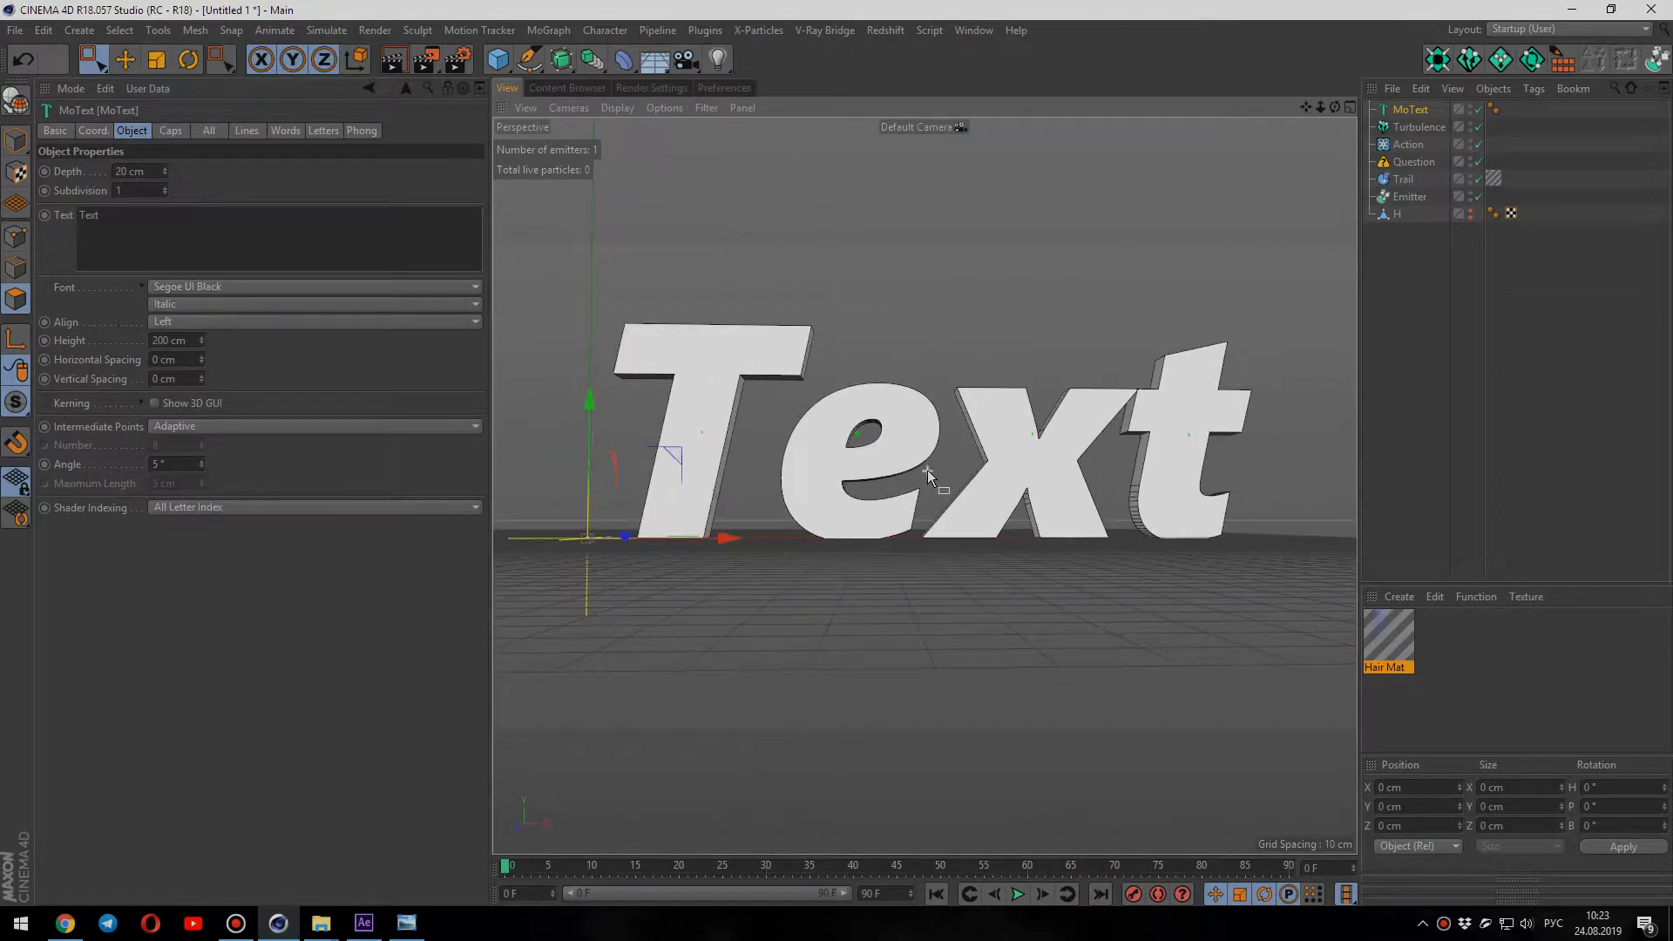
Step: Replace the MoText content with "Эфирное" and an indented "тело" on a second line
{"action": "double_click", "coordinate": [128, 220]}
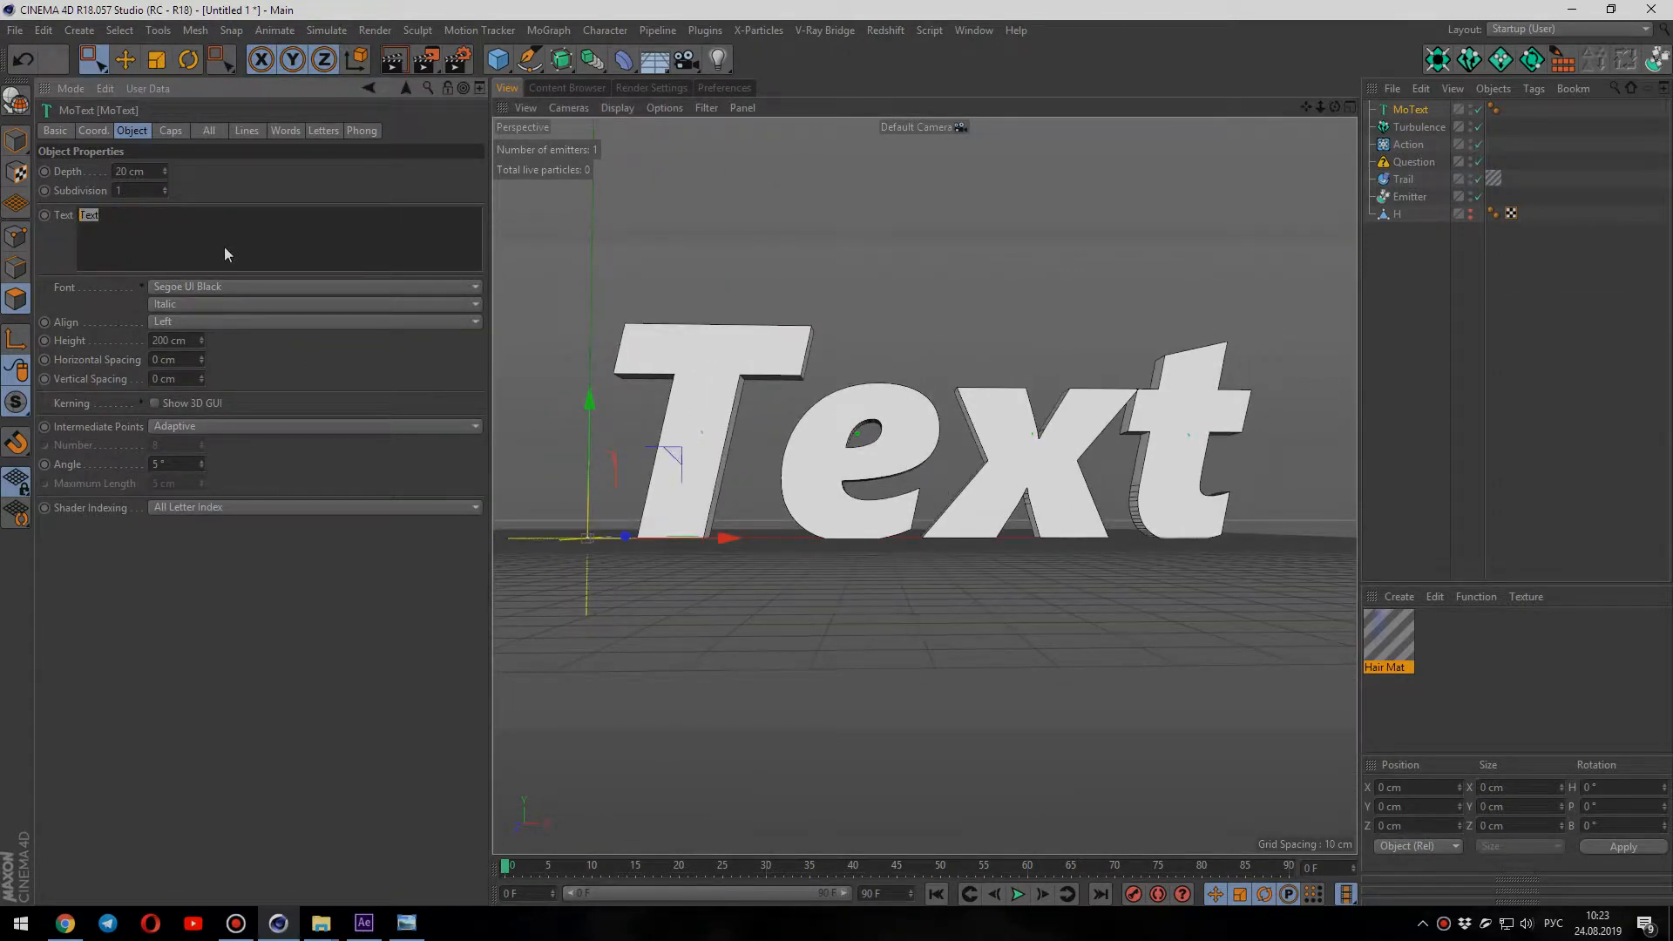
{"action": "type", "text": "3ф"}
{"action": "type", "text": "ирное"}
{"action": "type", "text": " тело"}
{"action": "key", "text": "Left"}
{"action": "key", "text": "Left"}
{"action": "key", "text": "Left"}
{"action": "key", "text": "Left"}
{"action": "key", "text": "Return"}
{"action": "left_click", "coordinate": [225, 239]}
{"action": "left_click", "coordinate": [231, 610]}
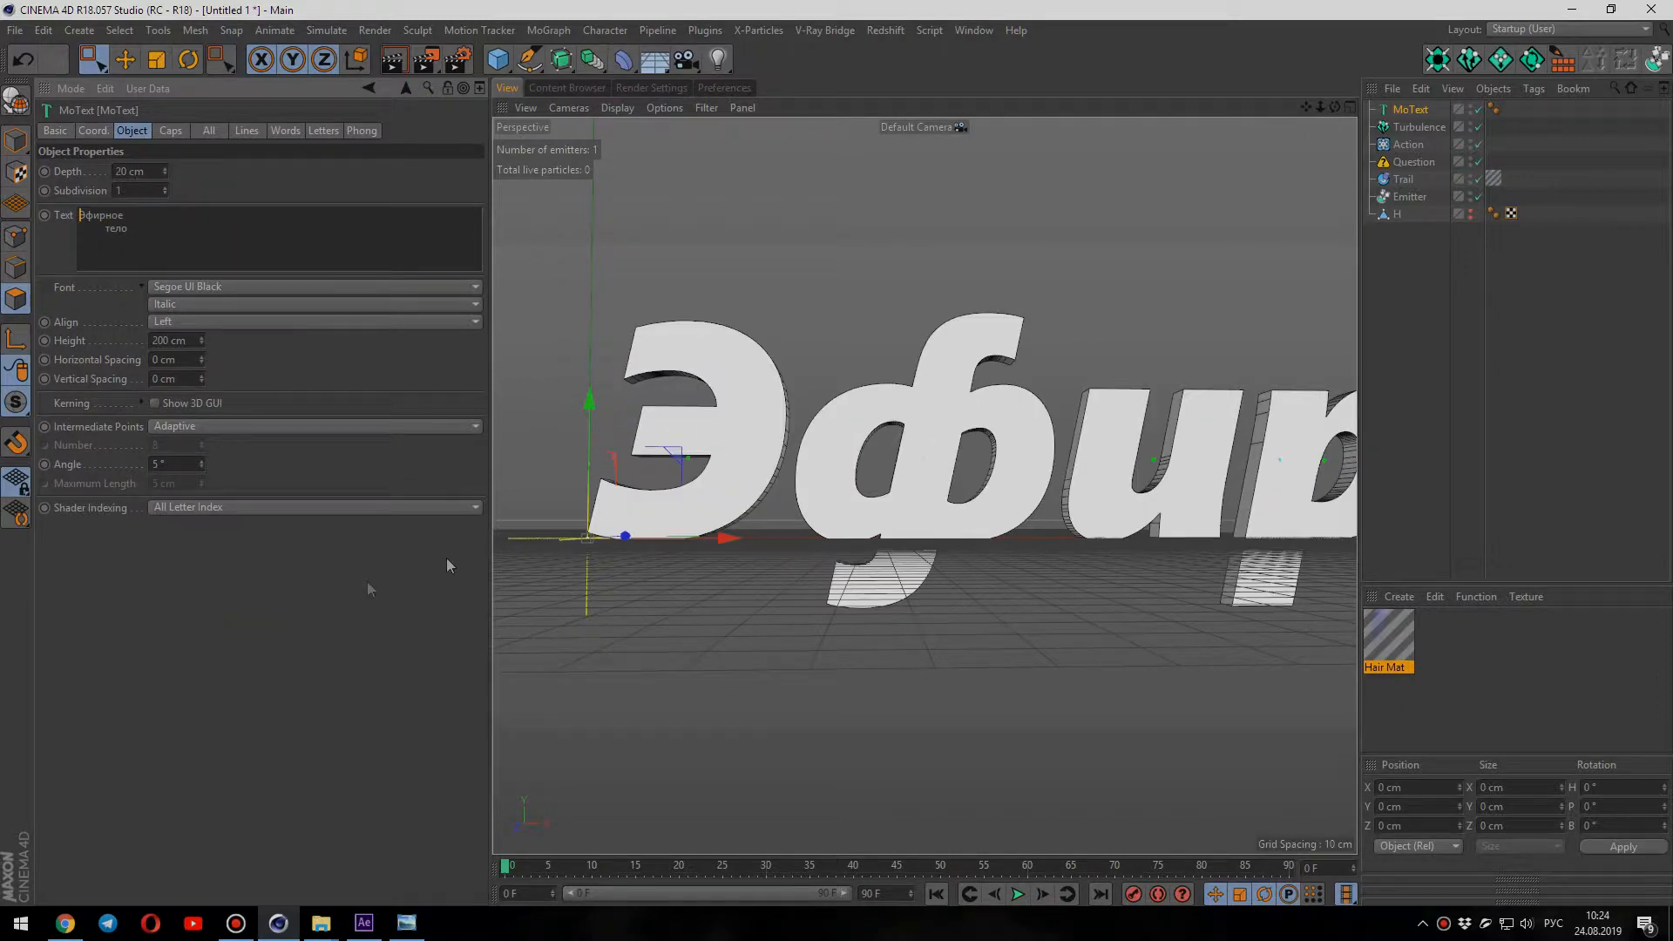
Step: Reposition the text above the ground grid, slightly left of the world origin, and set its vertical spacing to -69 cm
{"action": "scroll", "coordinate": [1026, 474], "scroll_direction": "down", "scroll_amount": 3}
{"action": "scroll", "coordinate": [850, 462], "scroll_direction": "down", "scroll_amount": 3}
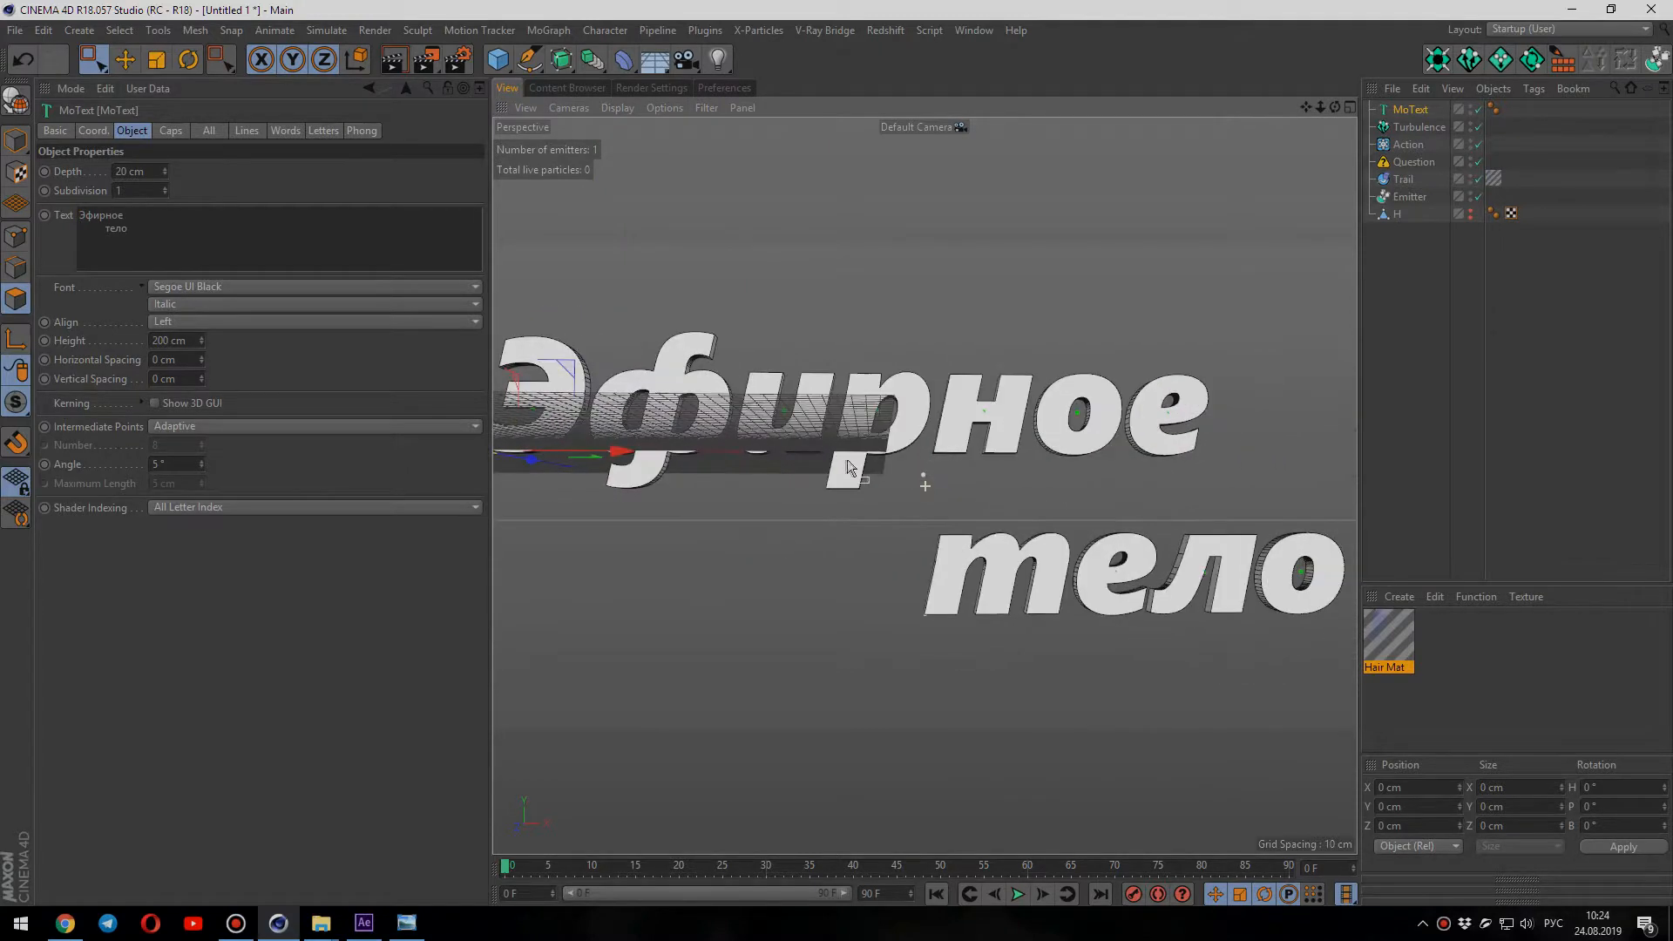
{"action": "left_click_drag", "start_coordinate": [565, 327], "coordinate": [578, 157]}
{"action": "middle_click_drag", "start_coordinate": [925, 486], "coordinate": [989, 525], "text": "alt"}
{"action": "left_click_drag", "start_coordinate": [754, 328], "coordinate": [705, 326]}
{"action": "left_click_drag", "start_coordinate": [726, 424], "coordinate": [652, 411], "text": "alt"}
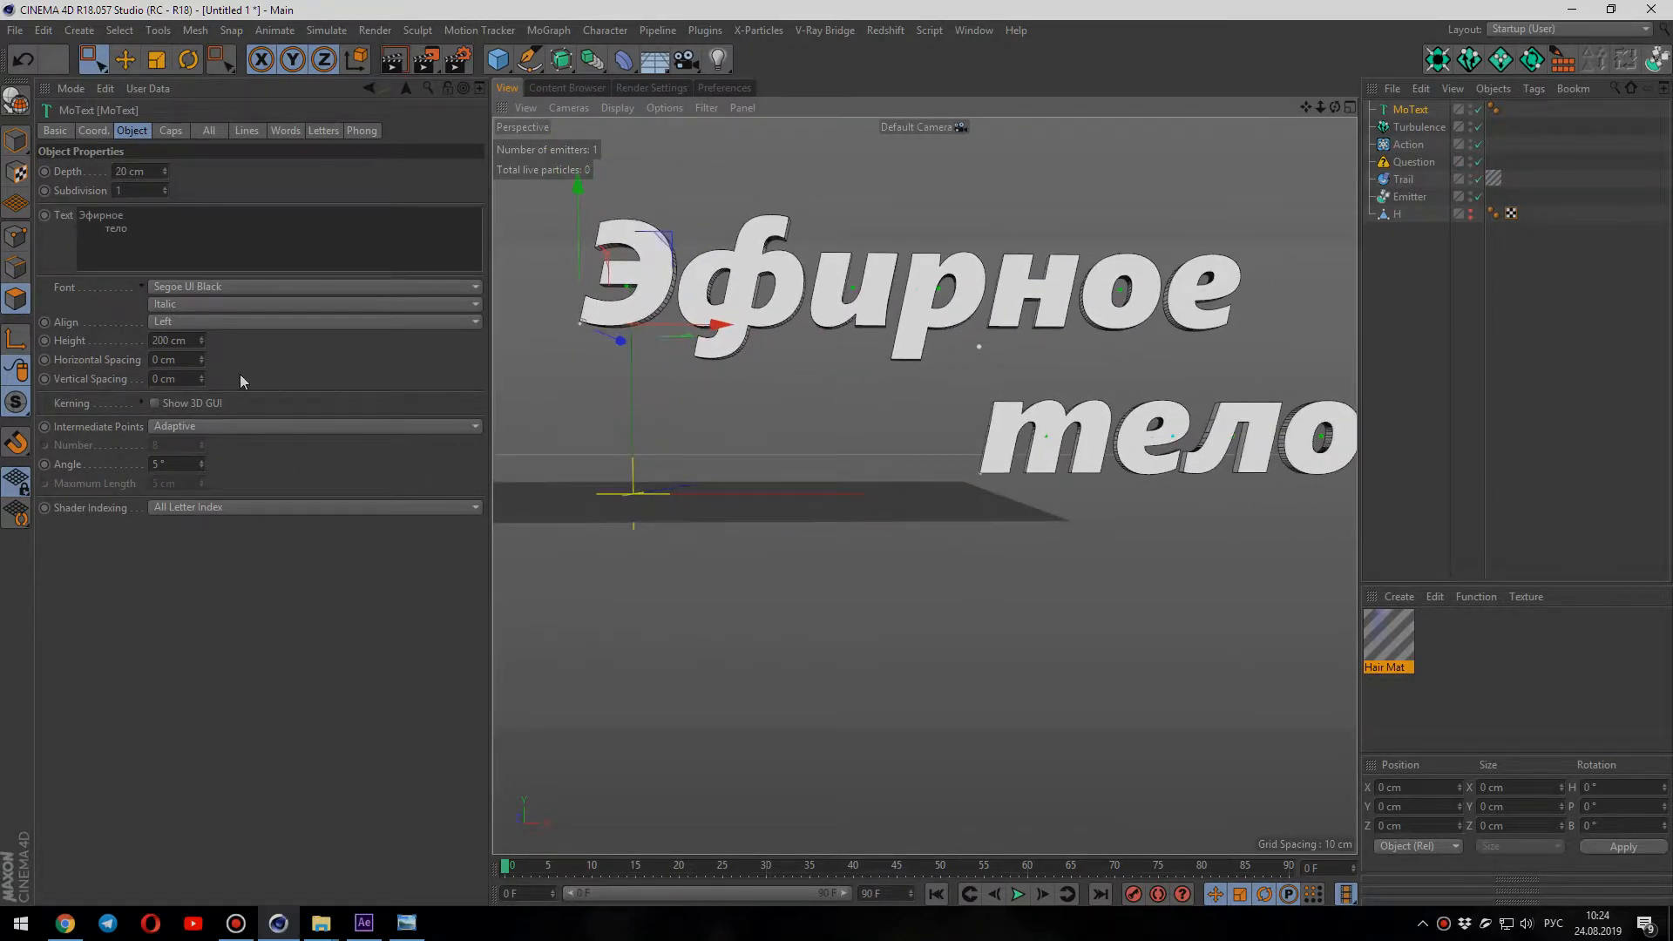
{"action": "mouse_move", "coordinate": [203, 379]}
{"action": "left_mouse_down"}
{"action": "mouse_move", "coordinate": [202, 445]}
{"action": "mouse_move", "coordinate": [204, 375]}
{"action": "left_mouse_up"}
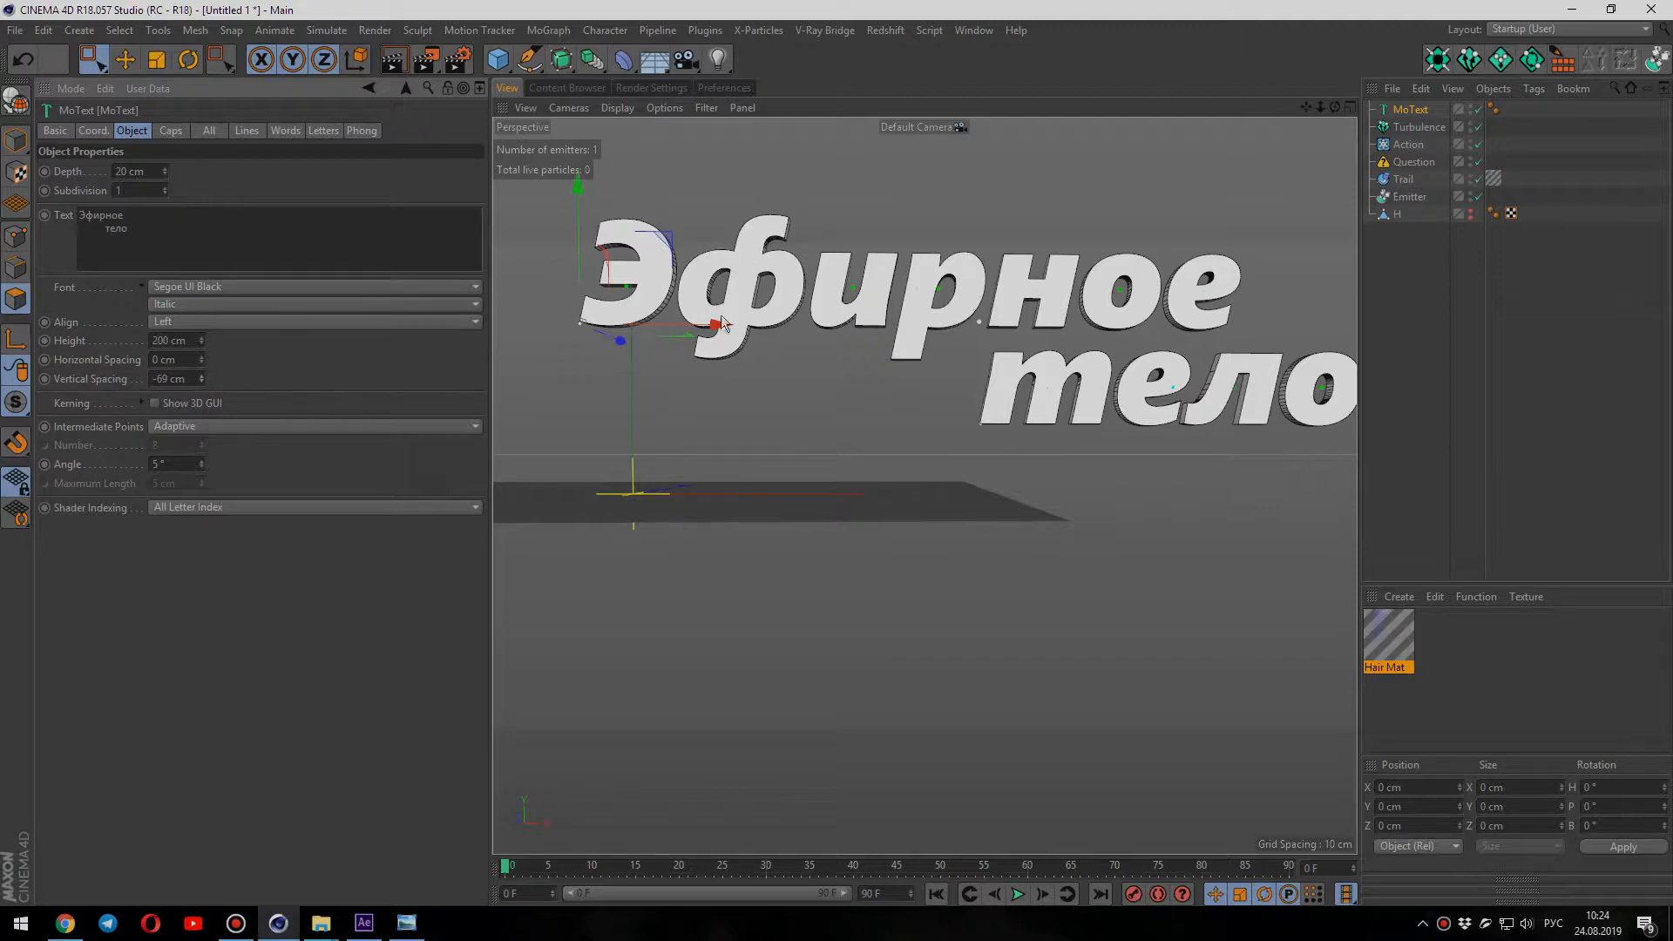
{"action": "left_click_drag", "start_coordinate": [557, 192], "coordinate": [569, 244]}
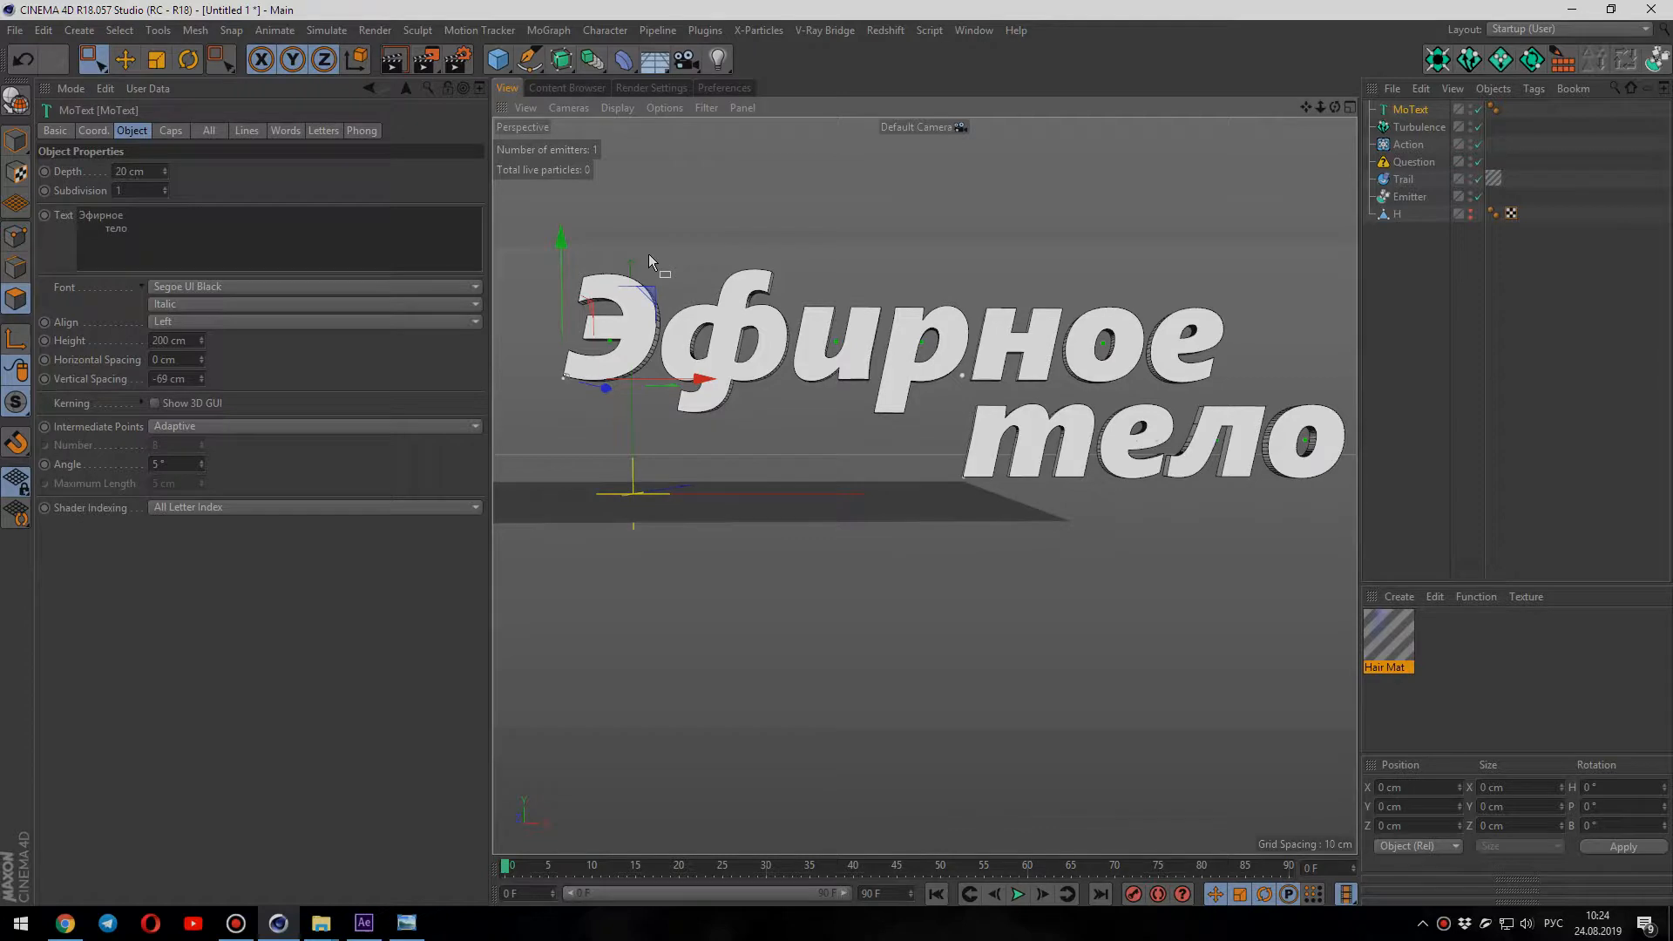
Step: Remove the text's front and back faces by setting both the start and end caps to None
{"action": "left_click", "coordinate": [171, 131]}
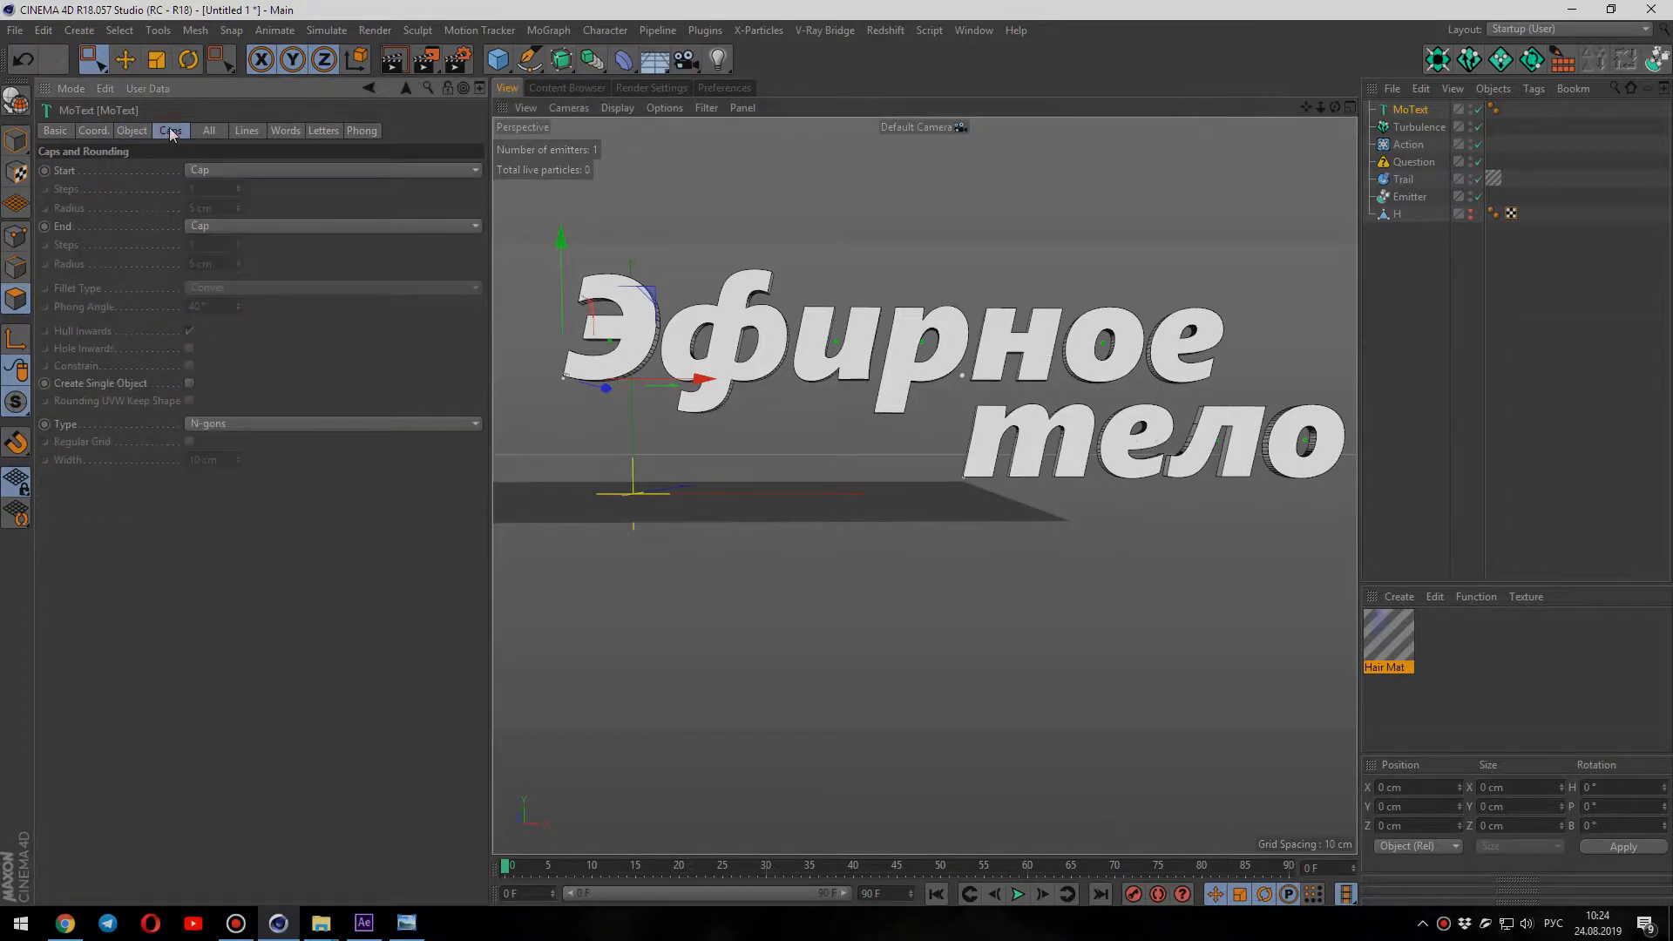
{"action": "left_click", "coordinate": [239, 169]}
{"action": "left_click", "coordinate": [239, 184]}
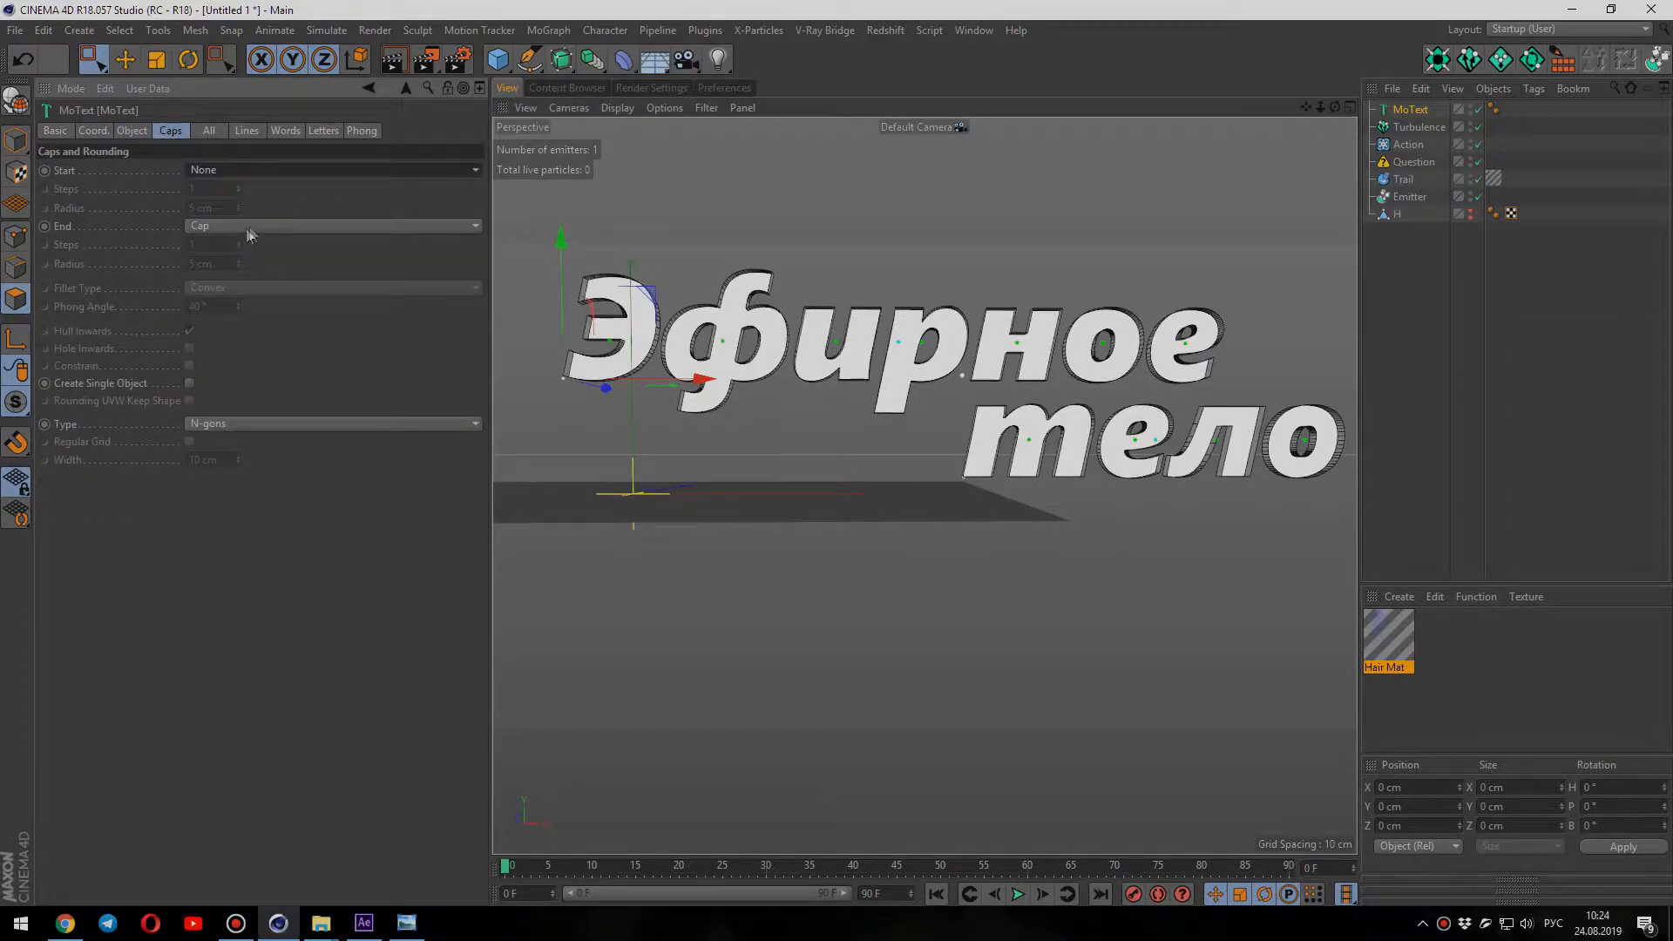
{"action": "left_click", "coordinate": [248, 228]}
{"action": "left_click", "coordinate": [253, 248]}
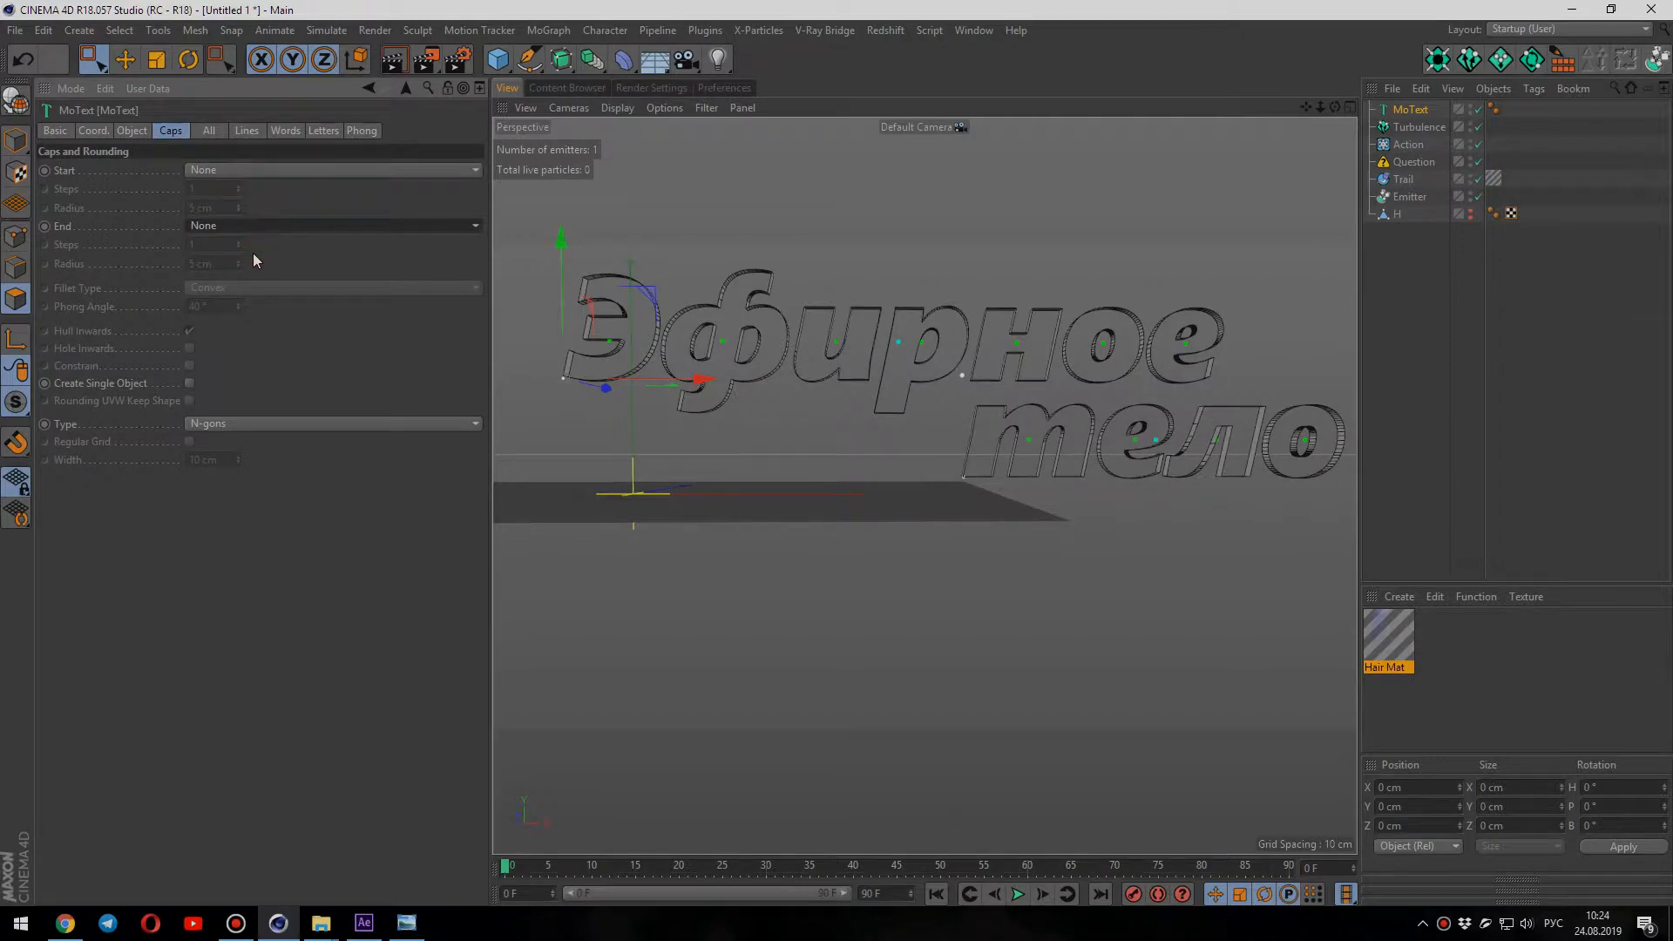
Step: Set the MoText subdivision to 10
{"action": "left_click_drag", "start_coordinate": [677, 320], "coordinate": [835, 360], "text": "alt"}
{"action": "scroll", "coordinate": [604, 295], "scroll_direction": "up", "scroll_amount": 5}
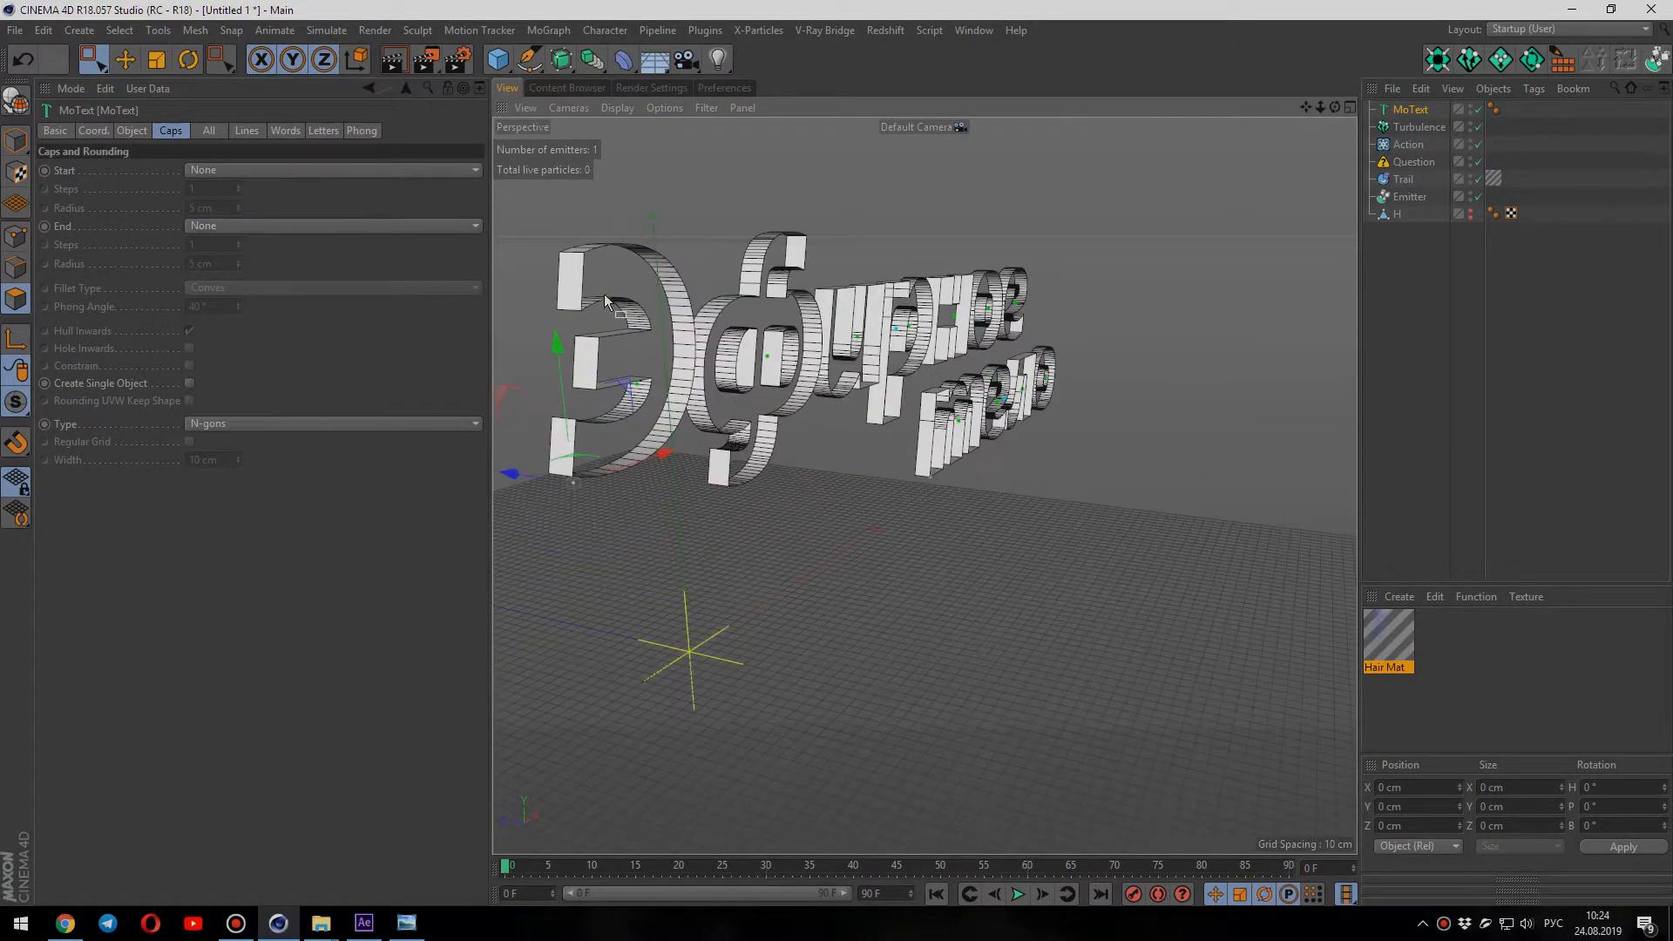
{"action": "left_click", "coordinate": [132, 131]}
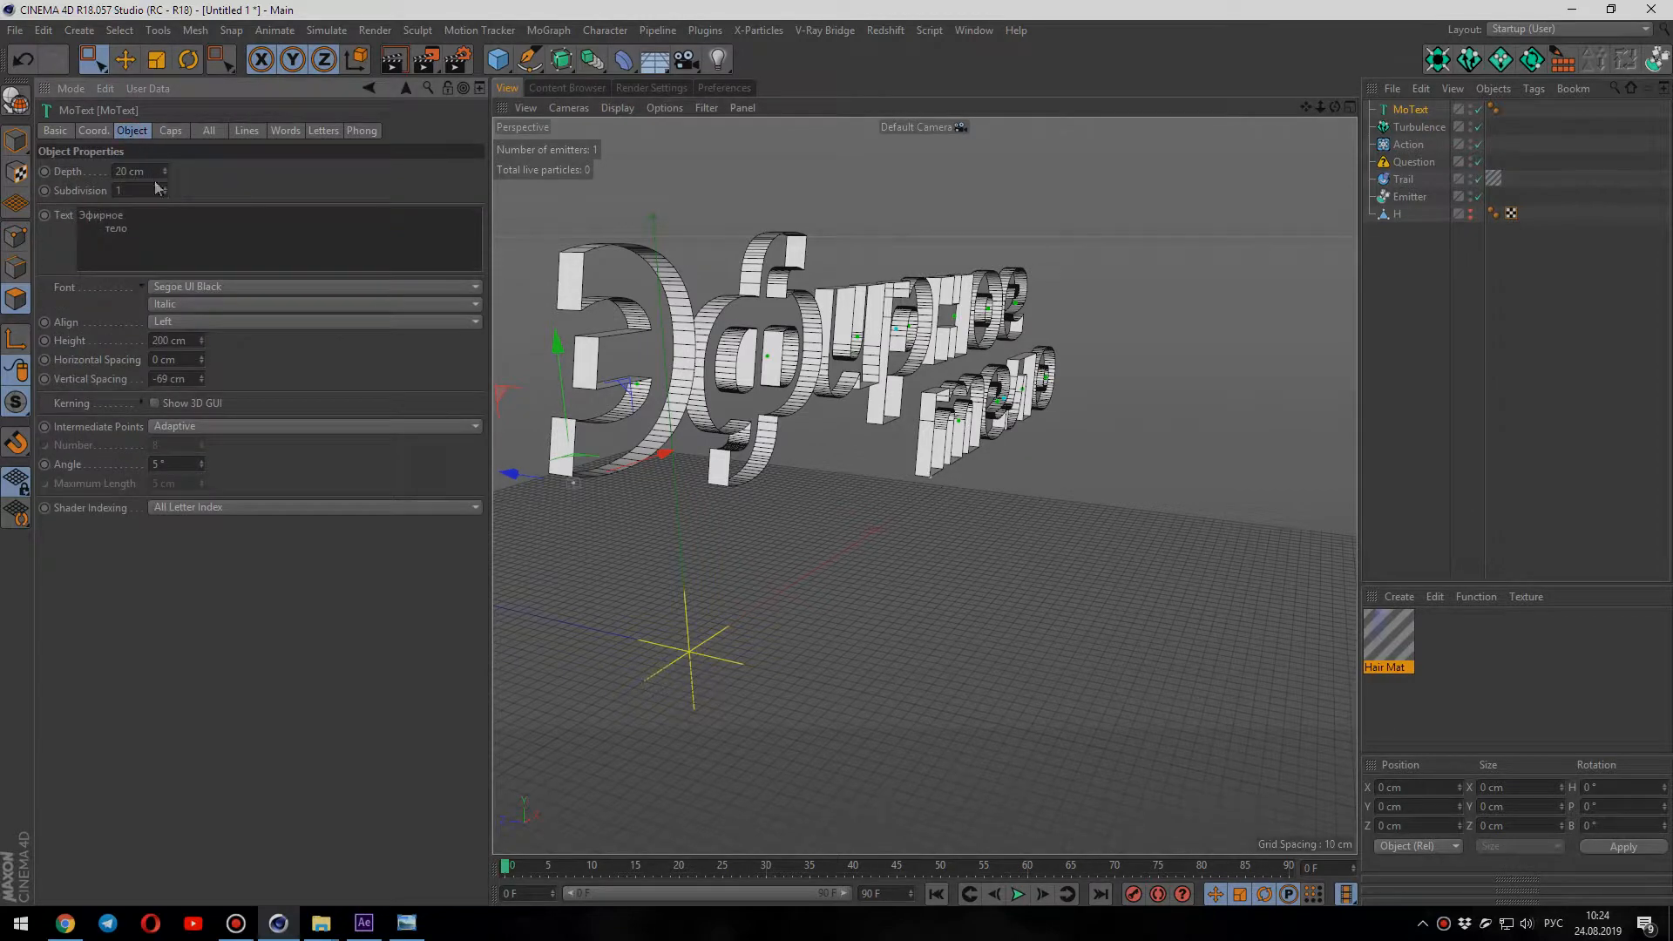
{"action": "left_click_drag", "start_coordinate": [166, 190], "coordinate": [166, 192]}
{"action": "left_click_drag", "start_coordinate": [928, 299], "coordinate": [850, 354], "text": "alt"}
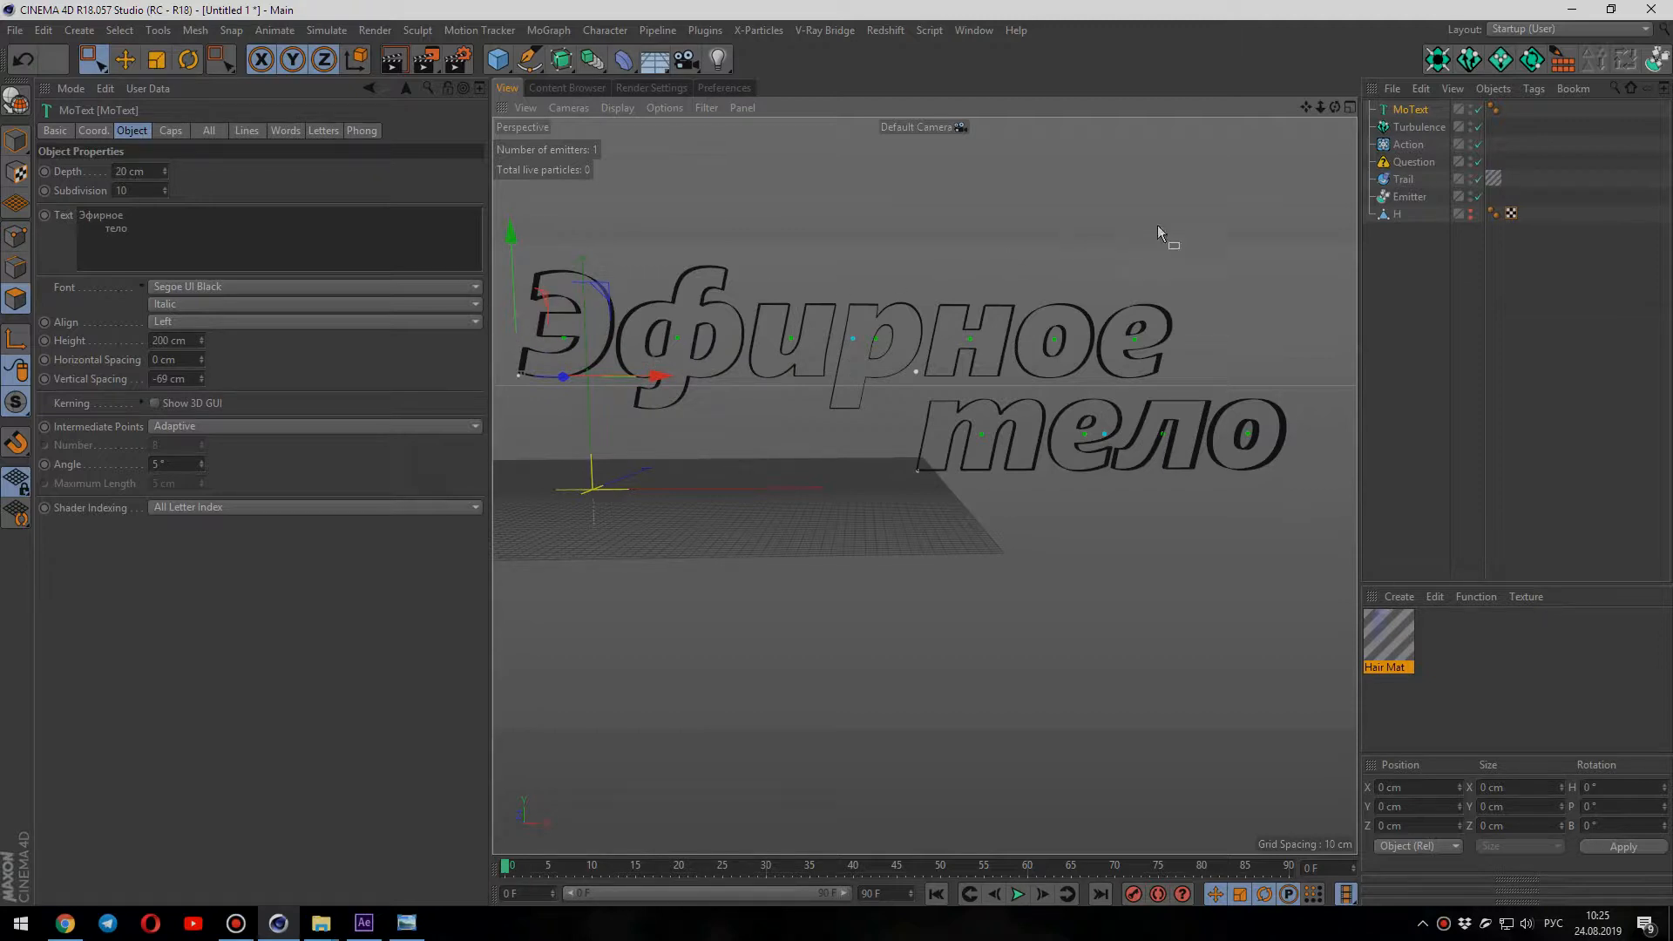
Step: Make the MoText object editable and expand its hierarchy down to the individual letters of both lines
{"action": "right_click", "coordinate": [1410, 112]}
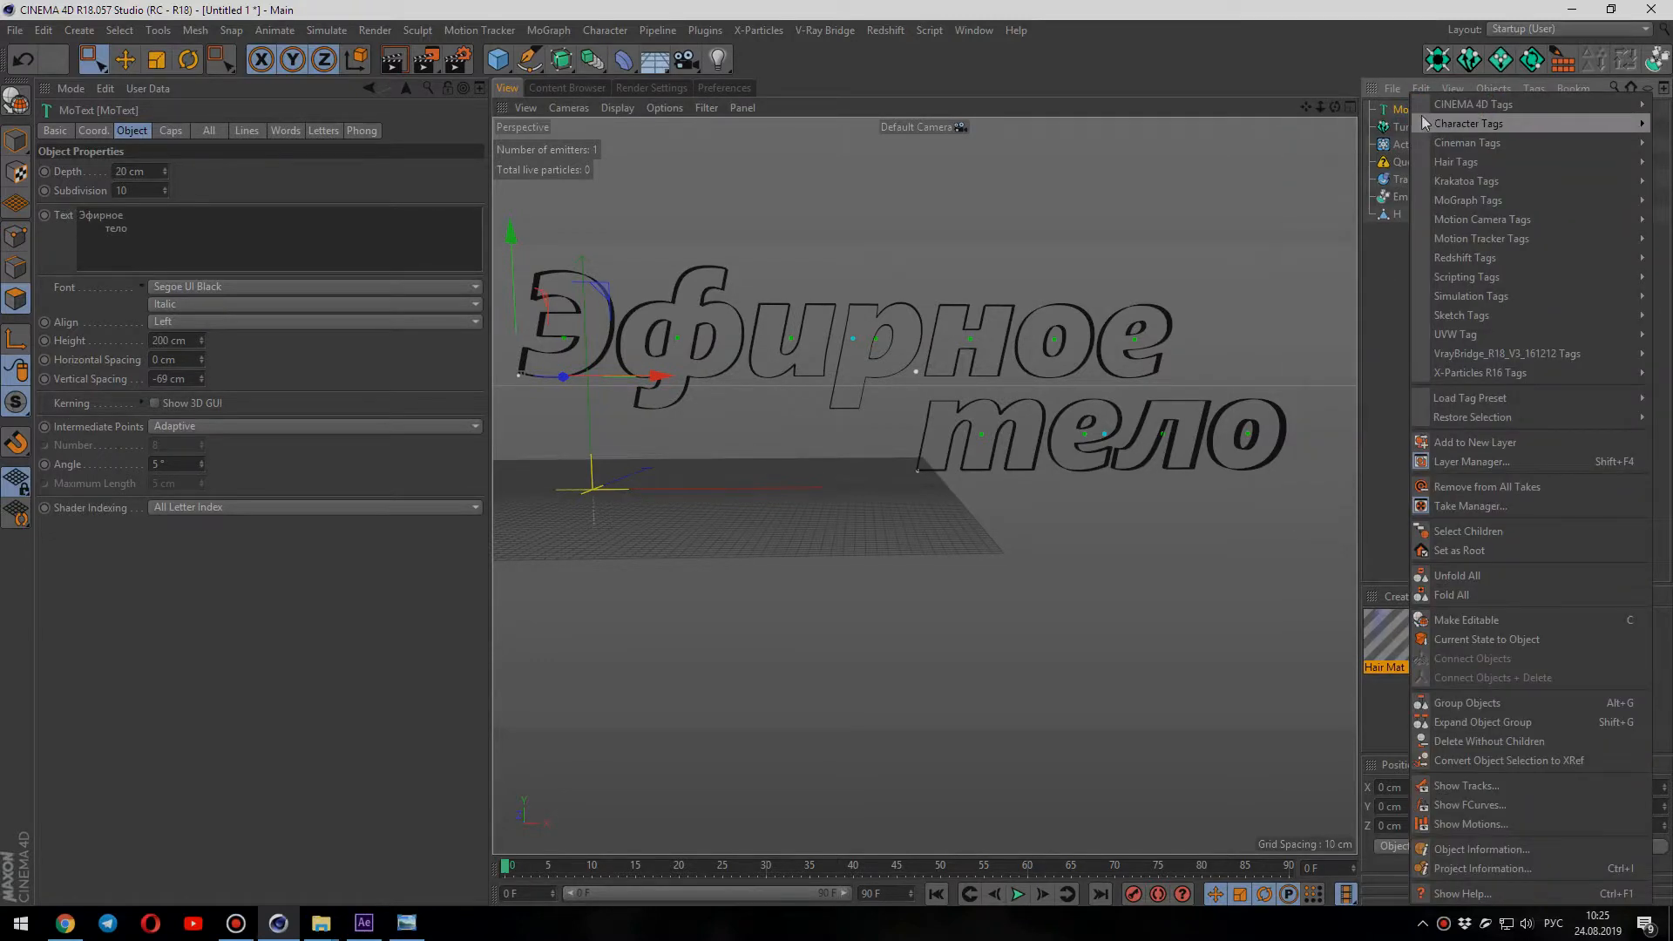
{"action": "left_click", "coordinate": [1533, 621]}
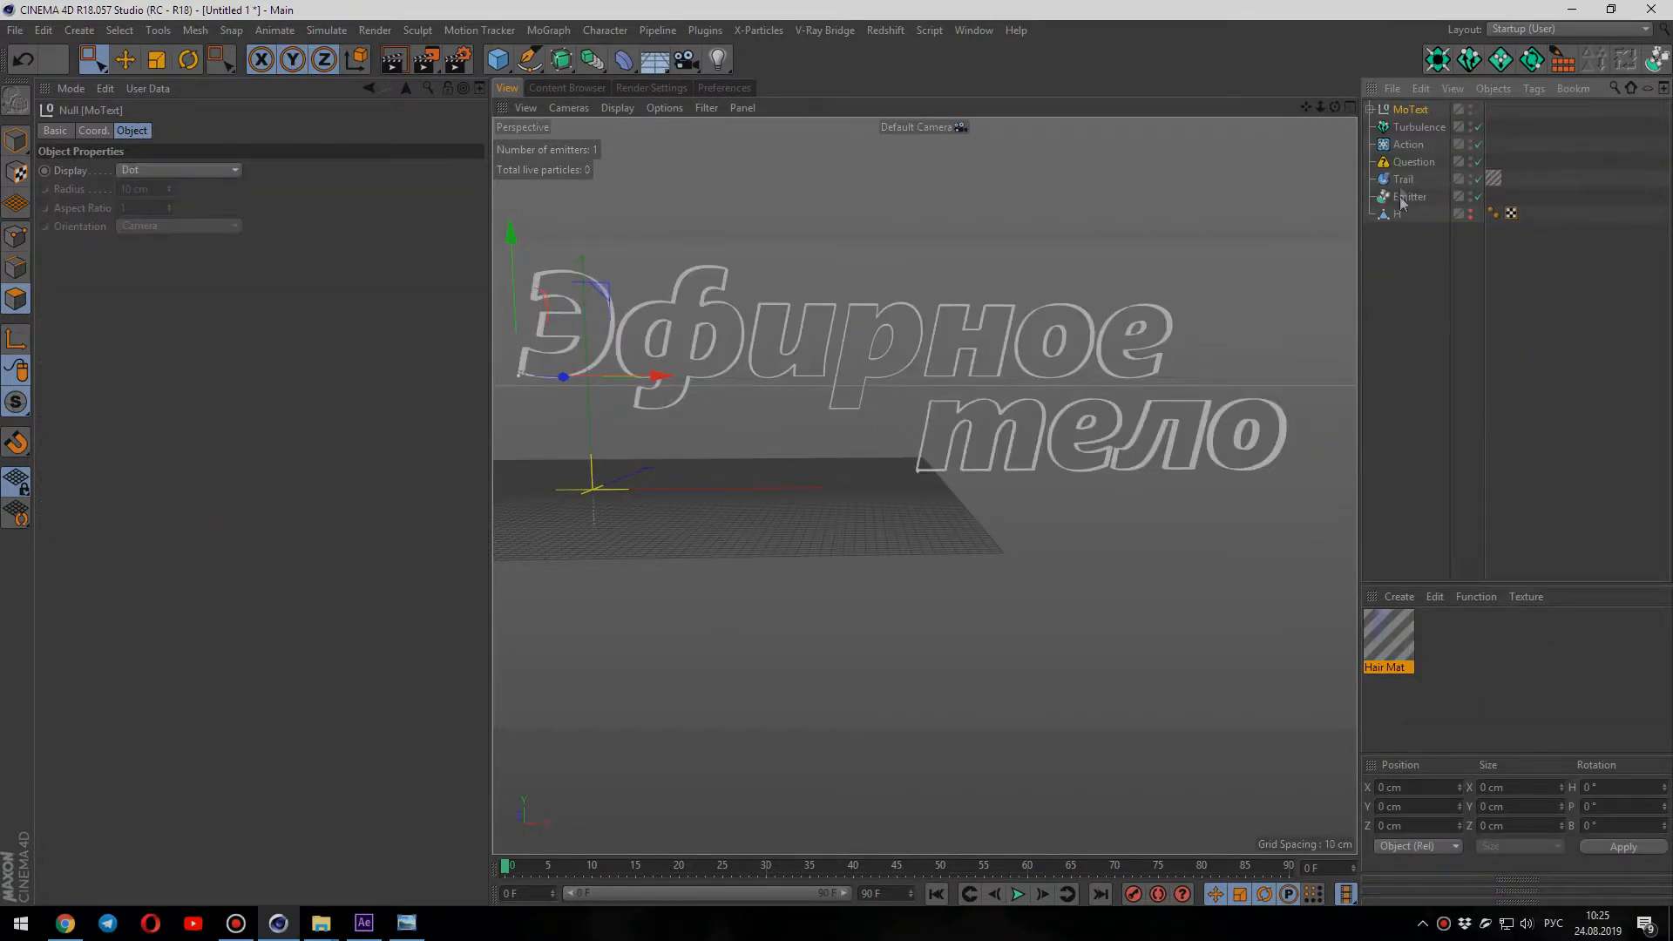
{"action": "left_click", "coordinate": [1370, 109]}
{"action": "left_click", "coordinate": [1380, 126]}
{"action": "left_click", "coordinate": [1391, 162]}
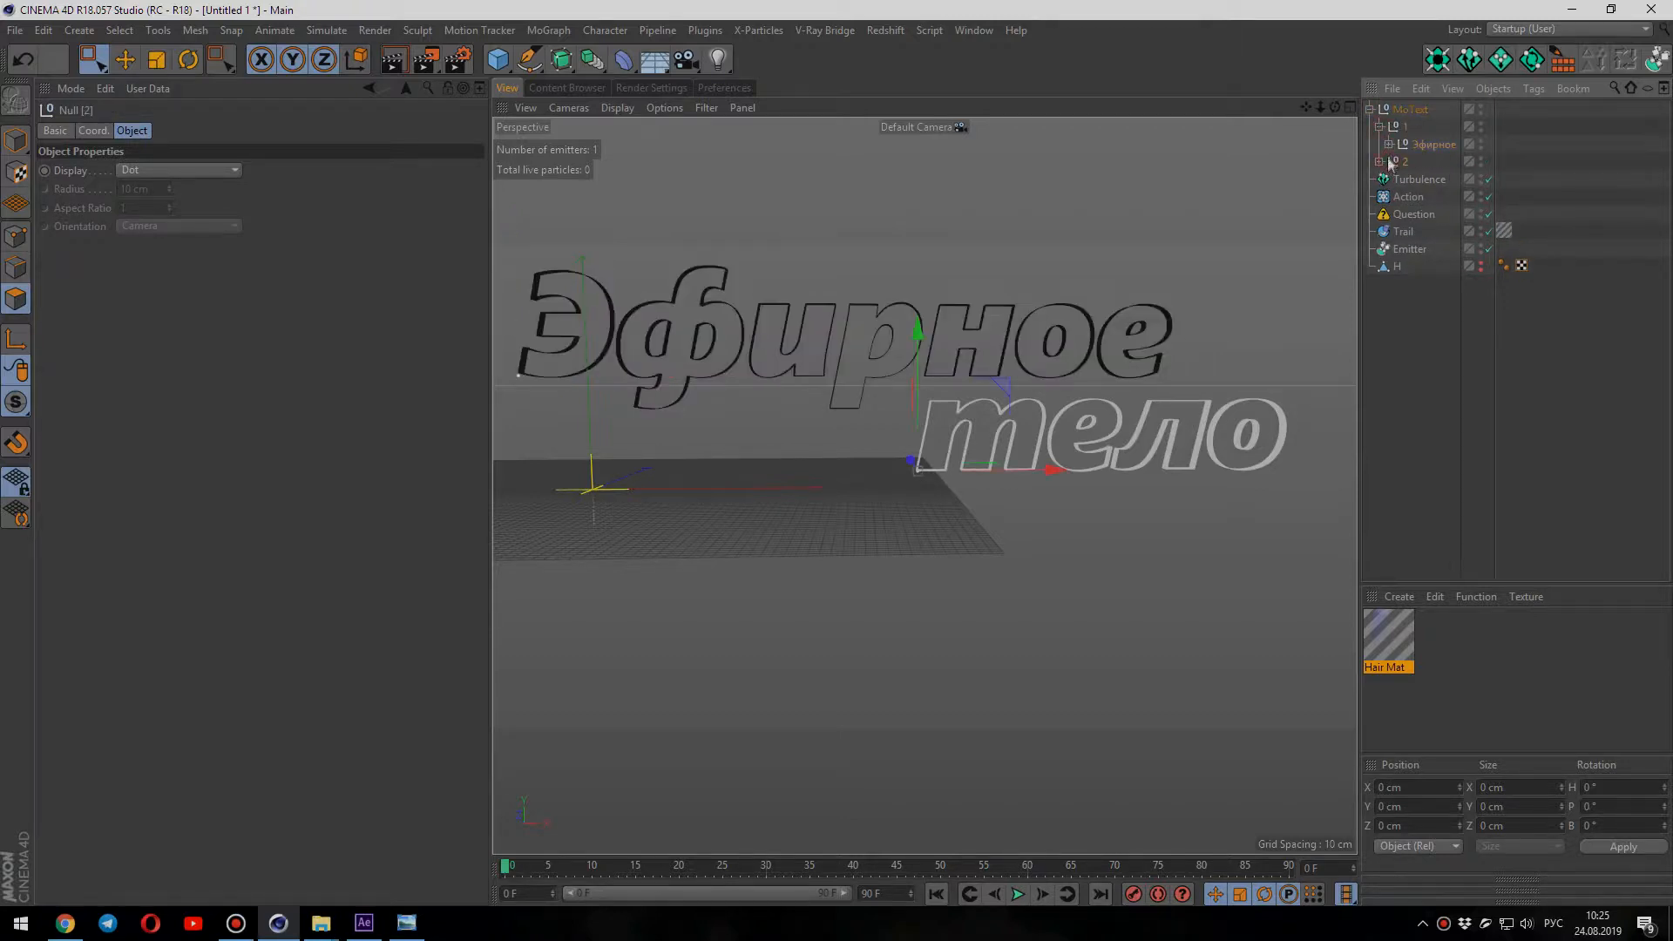
{"action": "left_click", "coordinate": [1388, 144]}
{"action": "left_click", "coordinate": [1379, 284]}
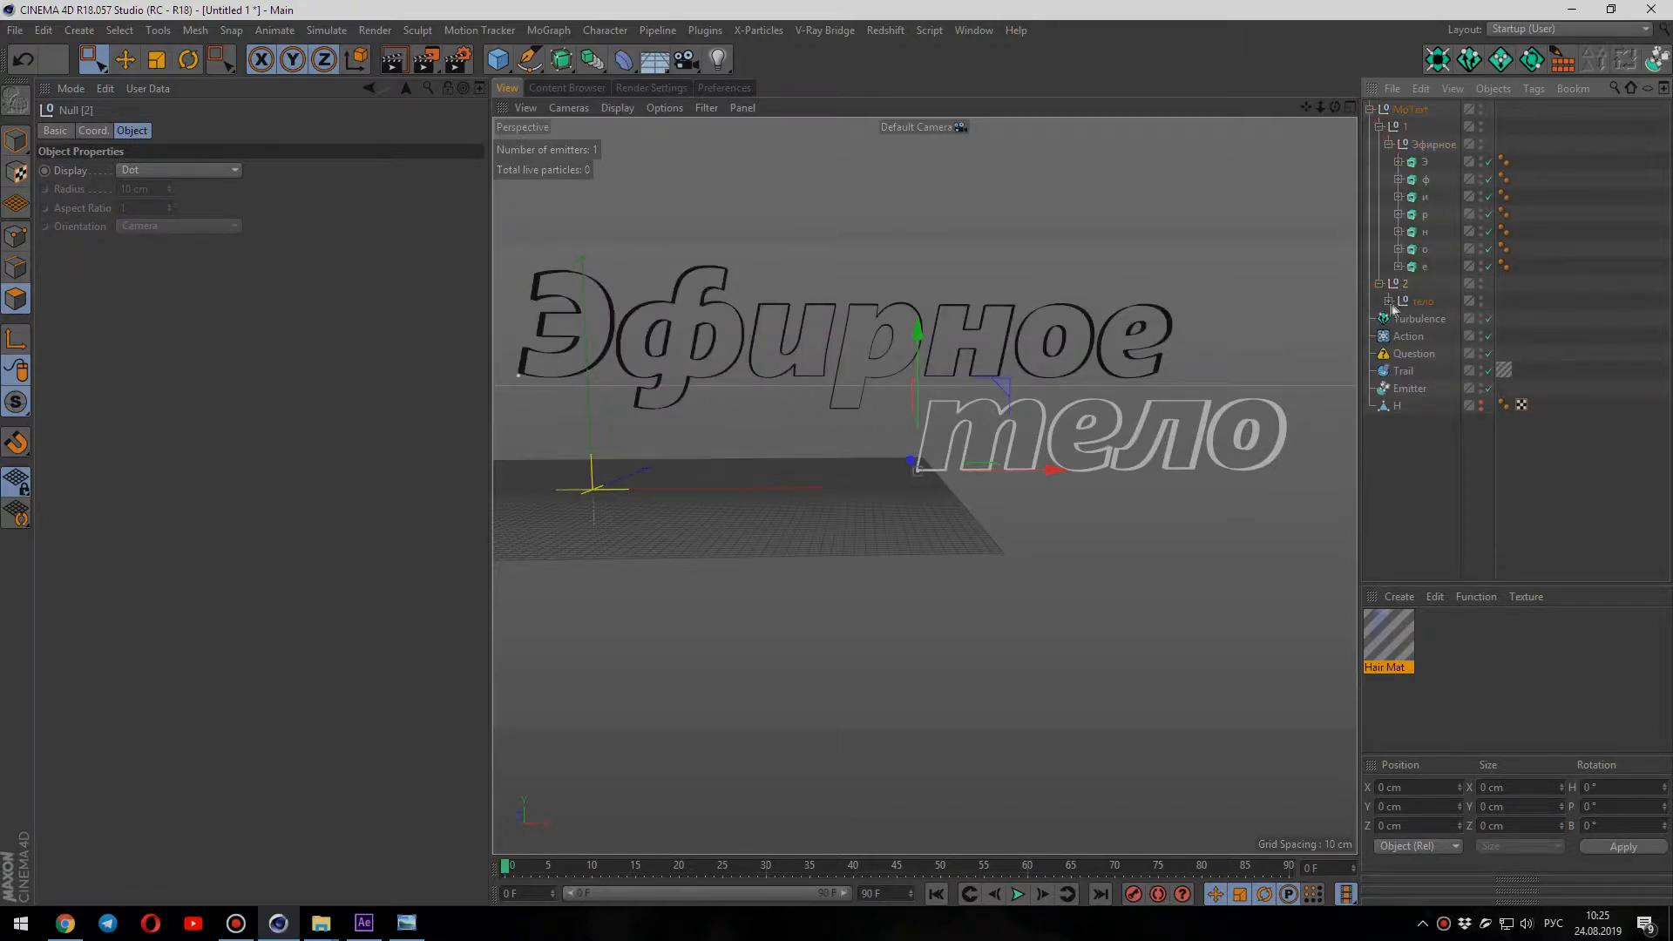
{"action": "left_click", "coordinate": [1388, 300]}
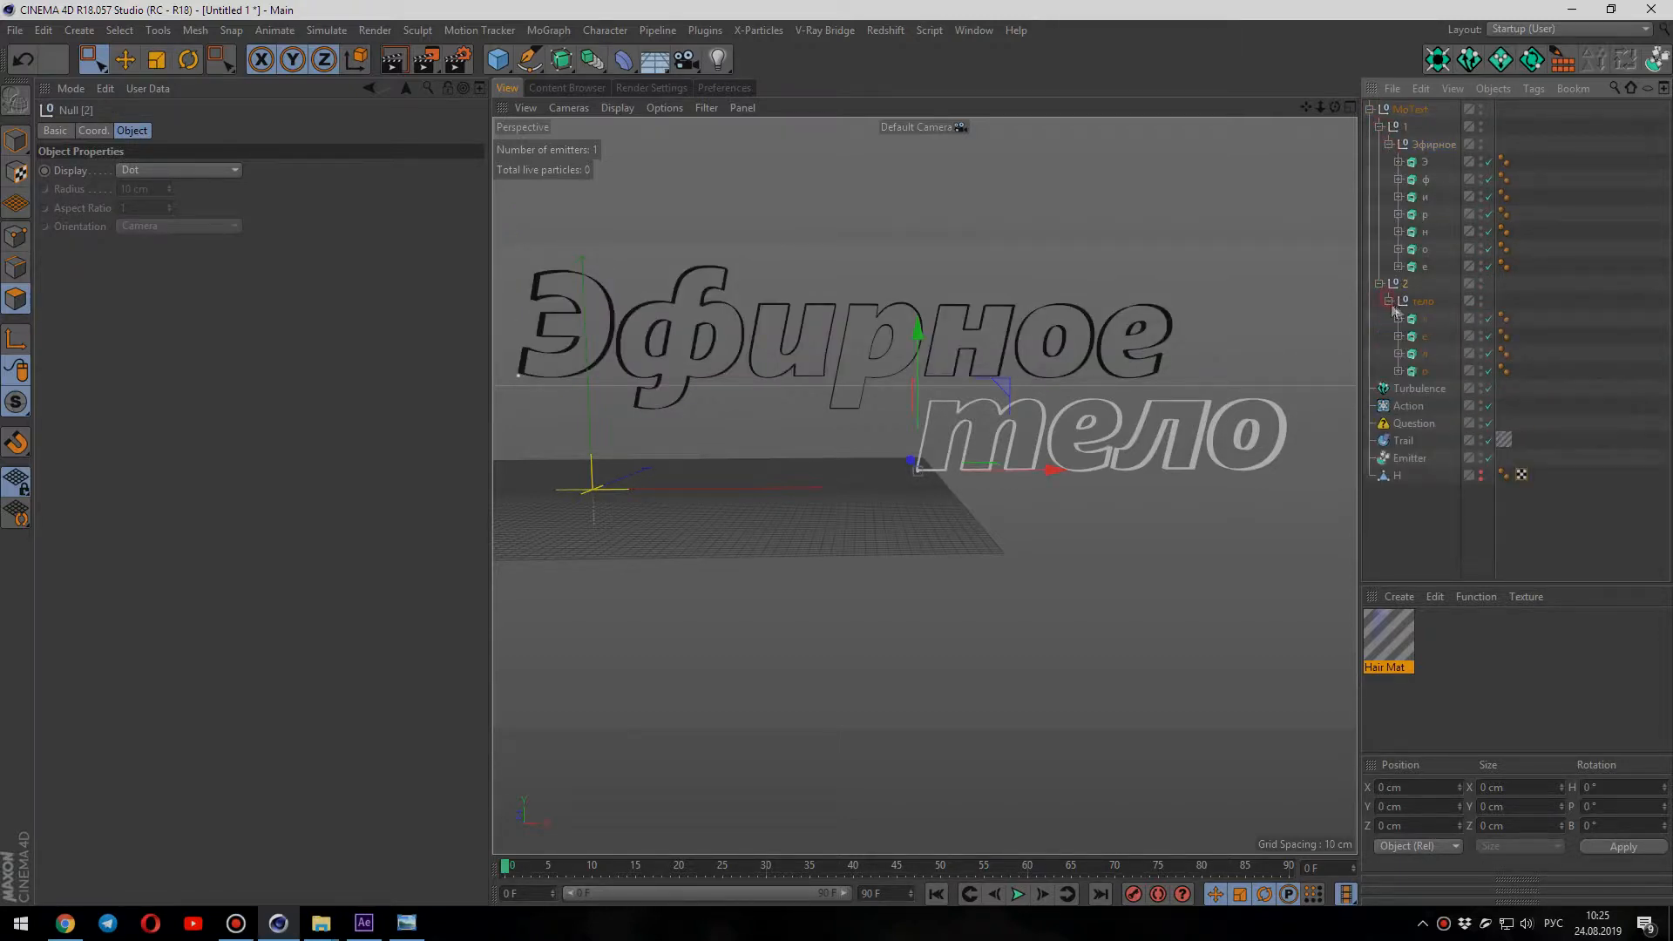
Step: Convert all letters of both text lines to editable polygons and merge them into one object, deleting the originals
{"action": "left_click", "coordinate": [1422, 371]}
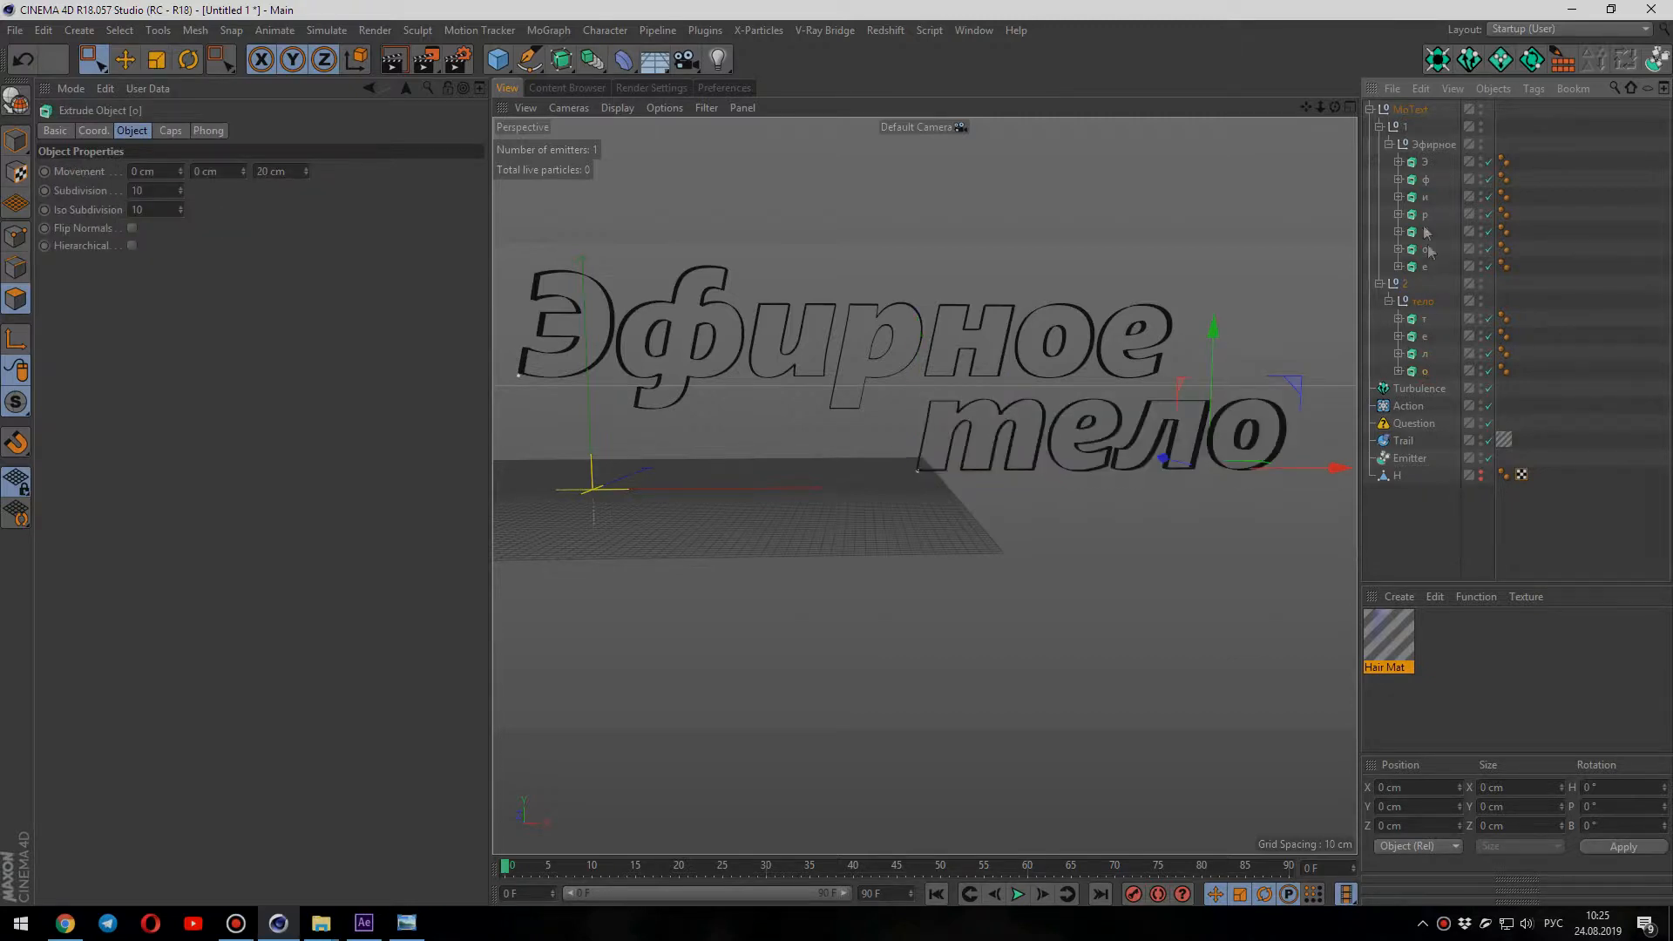
{"action": "left_click", "coordinate": [1414, 110], "text": "shift"}
{"action": "right_click", "coordinate": [1413, 110]}
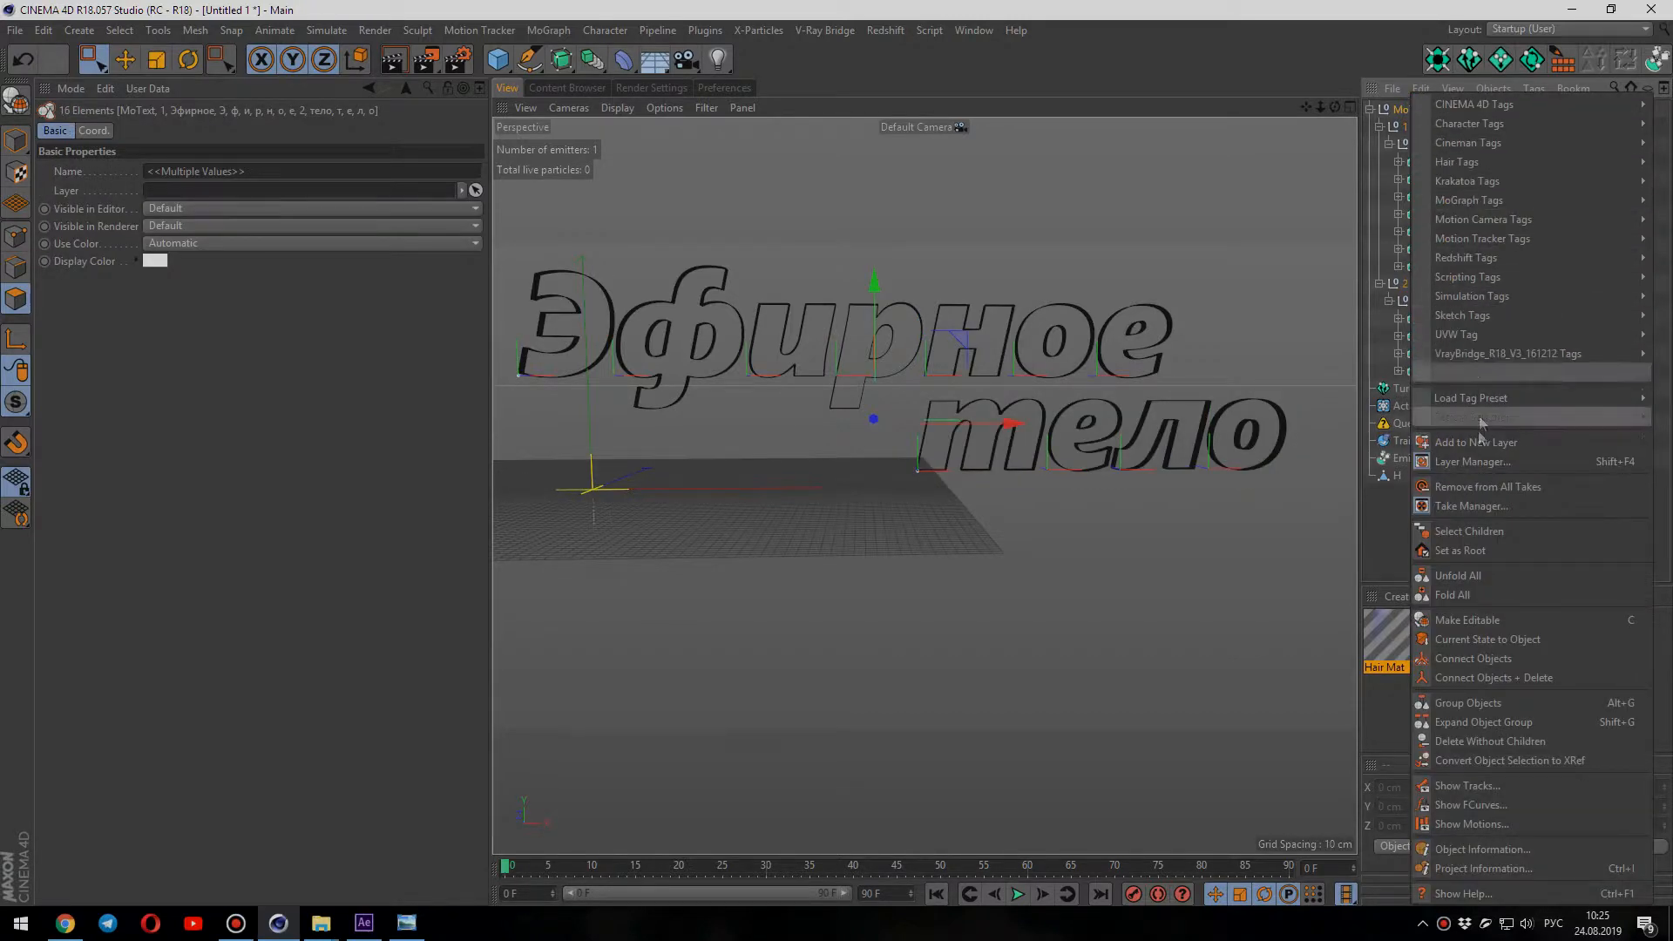
{"action": "left_click", "coordinate": [1473, 620]}
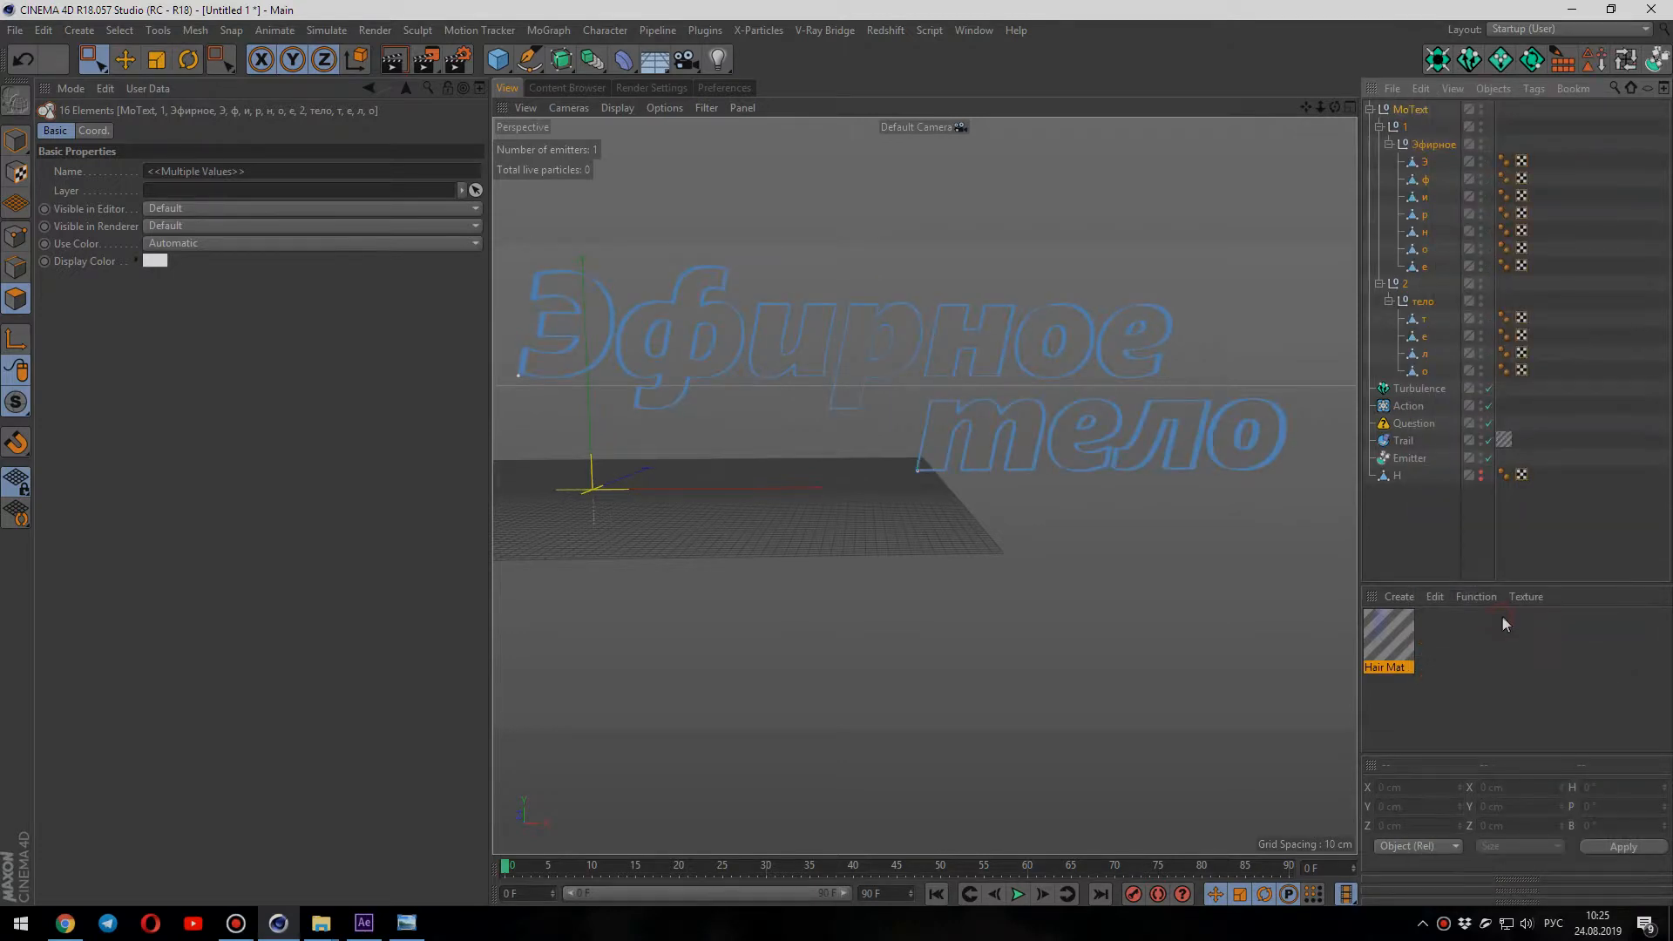
{"action": "right_click", "coordinate": [1413, 231]}
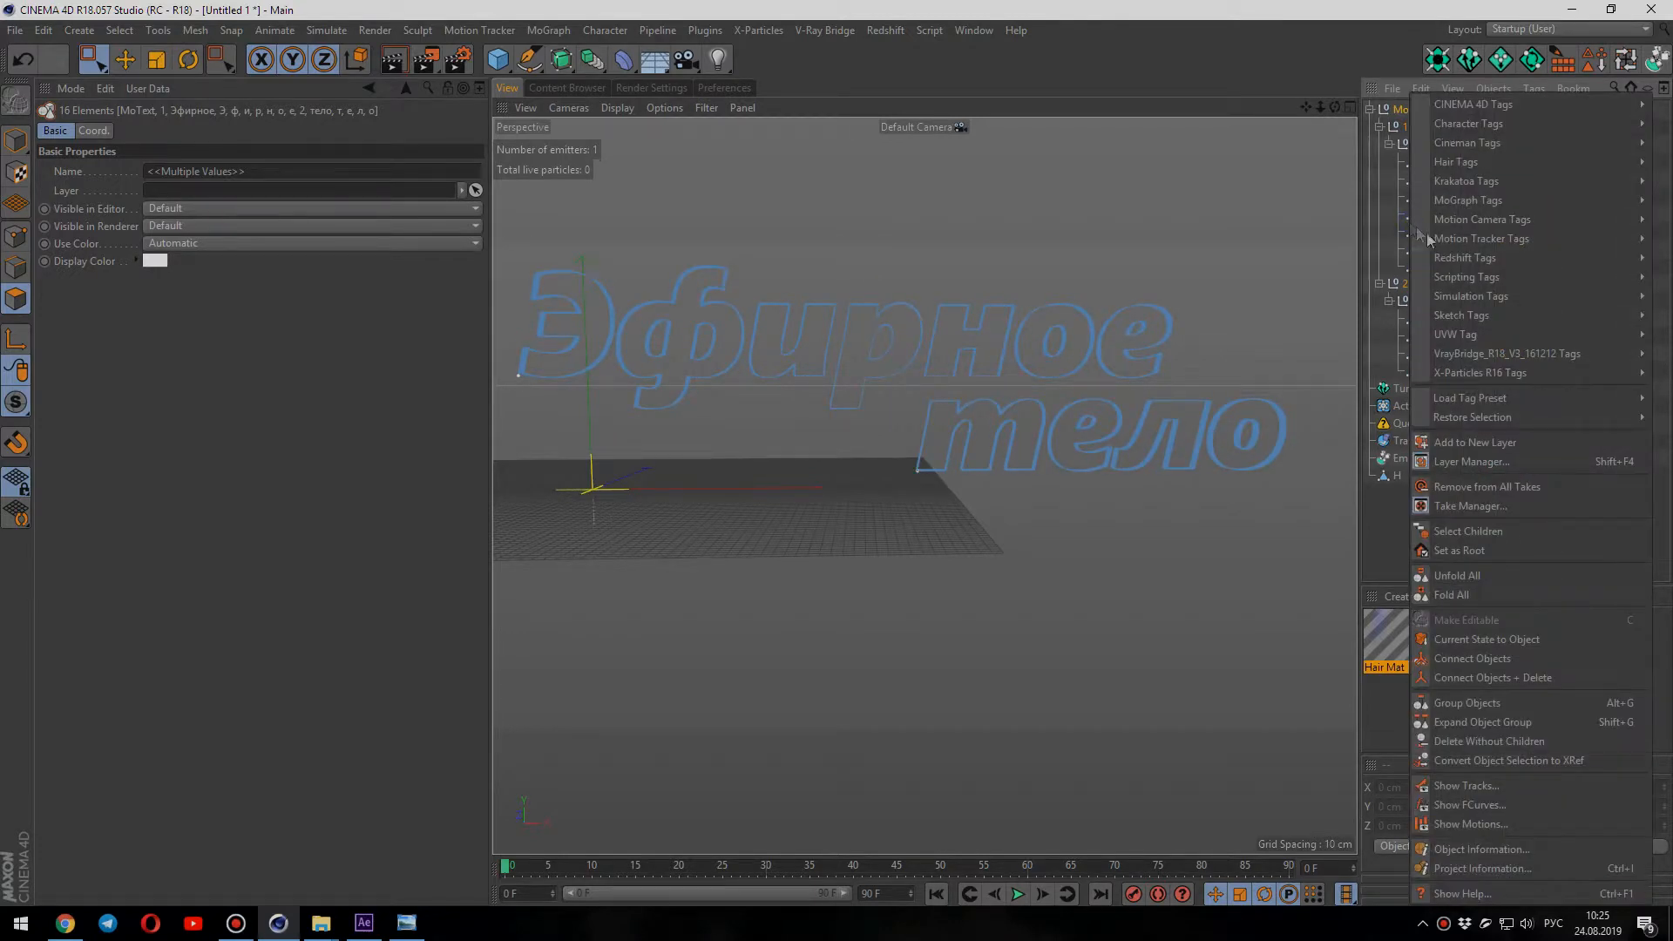
{"action": "left_click", "coordinate": [1588, 678]}
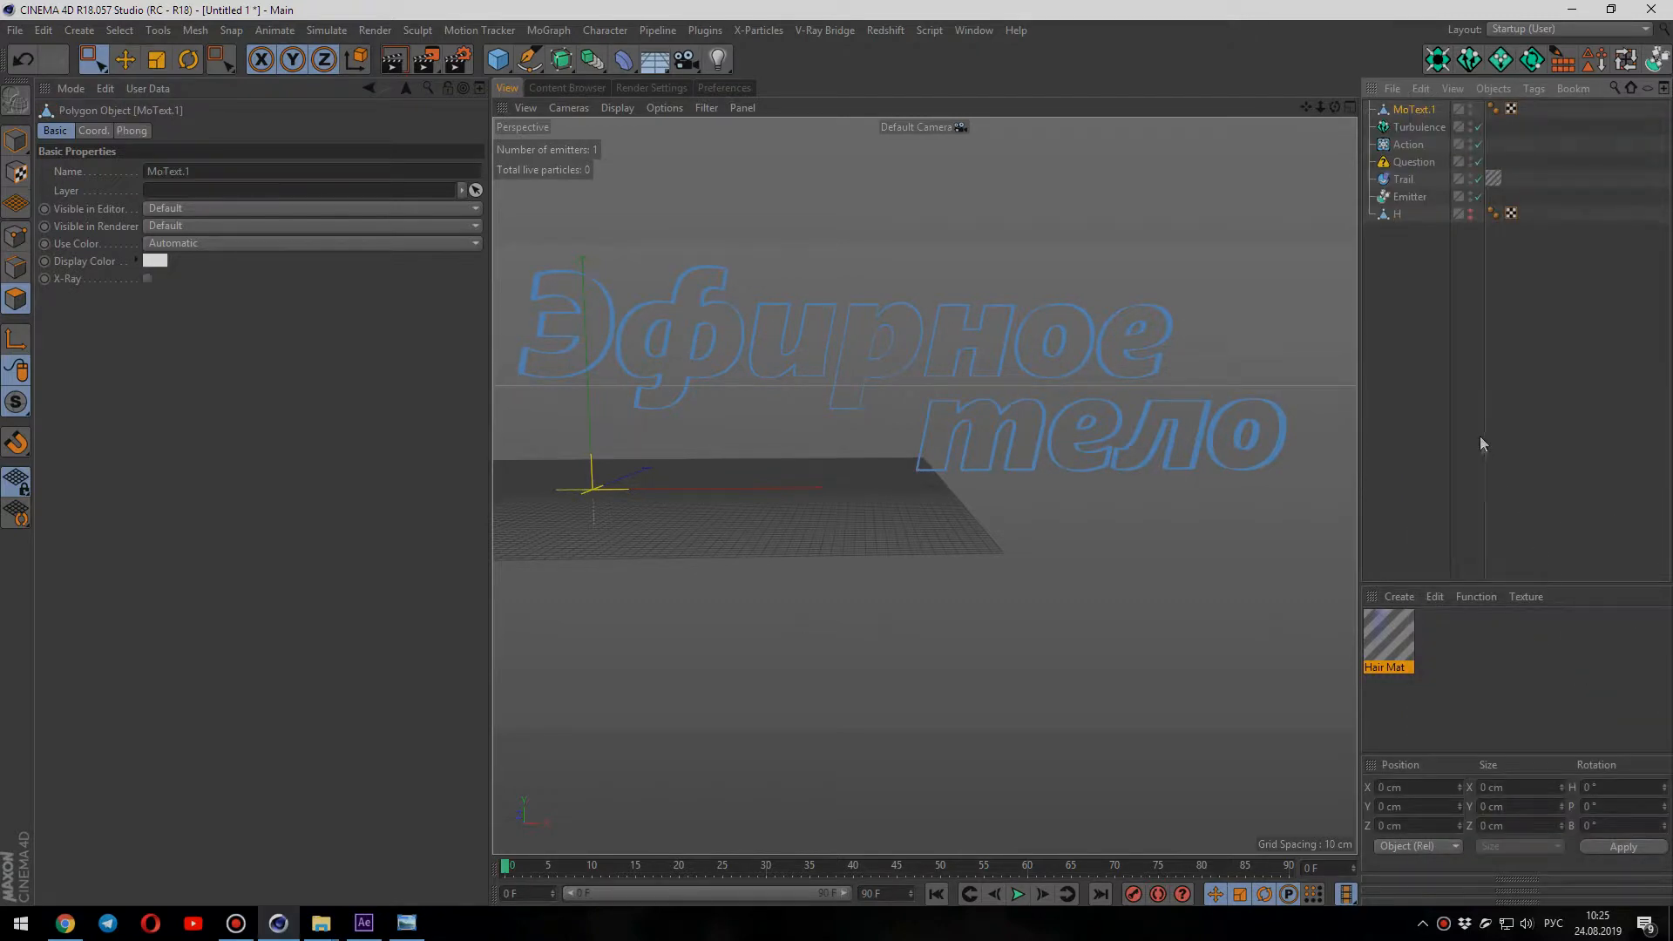
Step: Assign the merged text mesh as the emitter's source object, play the emission briefly, and return to the first frame
{"action": "left_click", "coordinate": [1411, 199]}
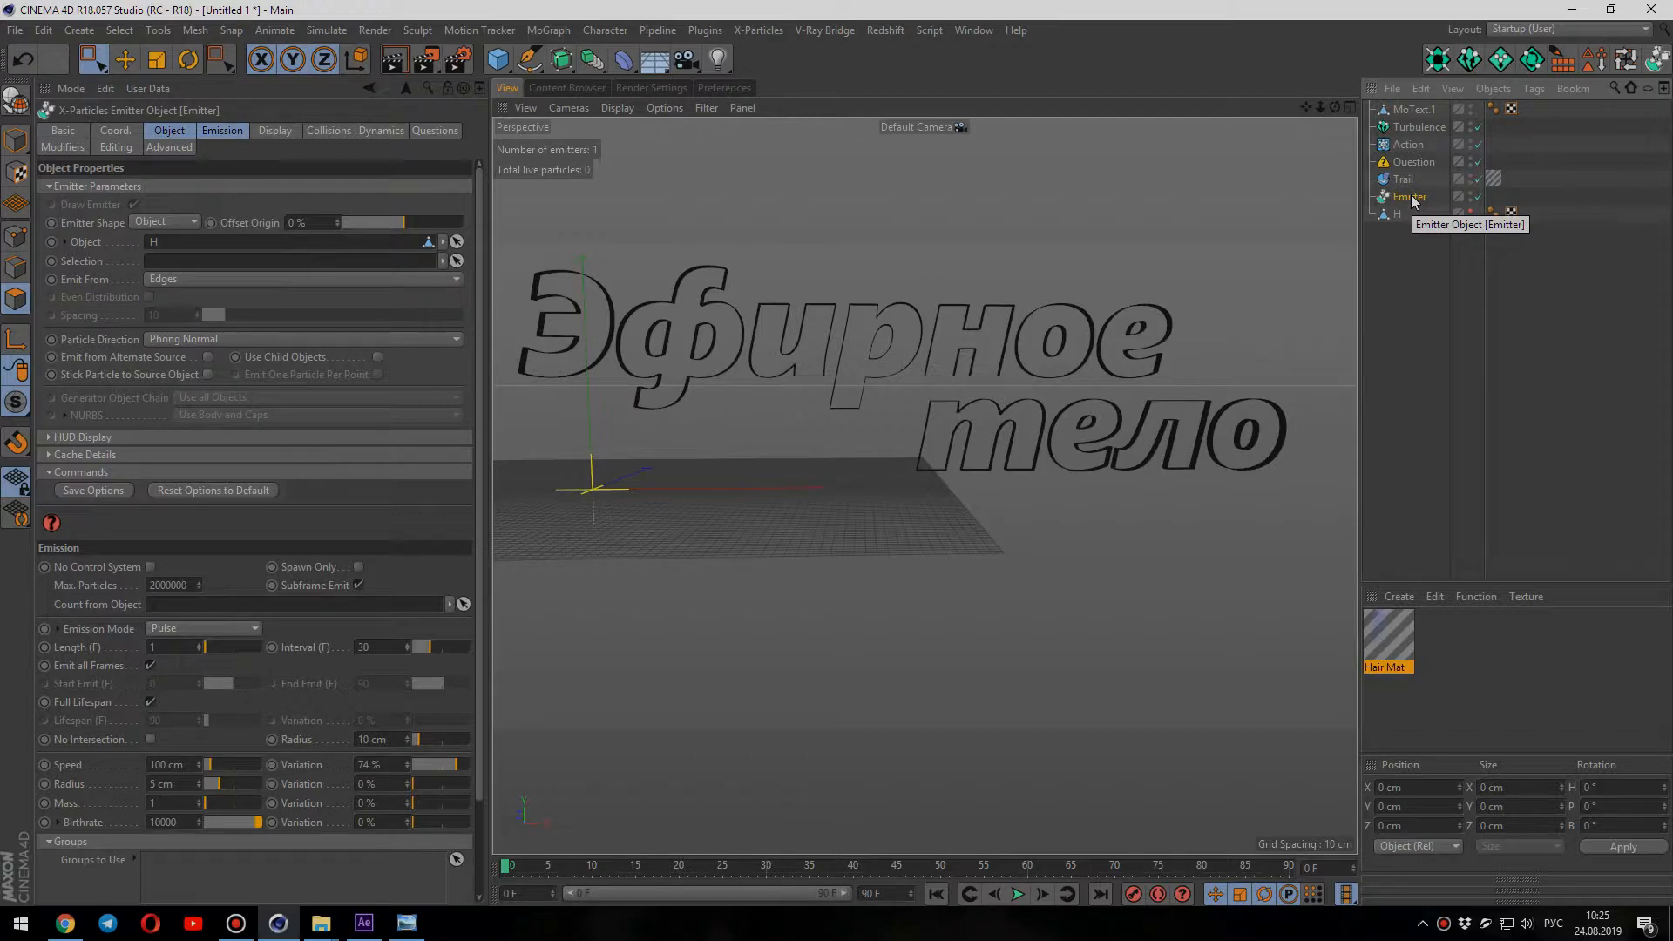
{"action": "left_click", "coordinate": [1409, 112]}
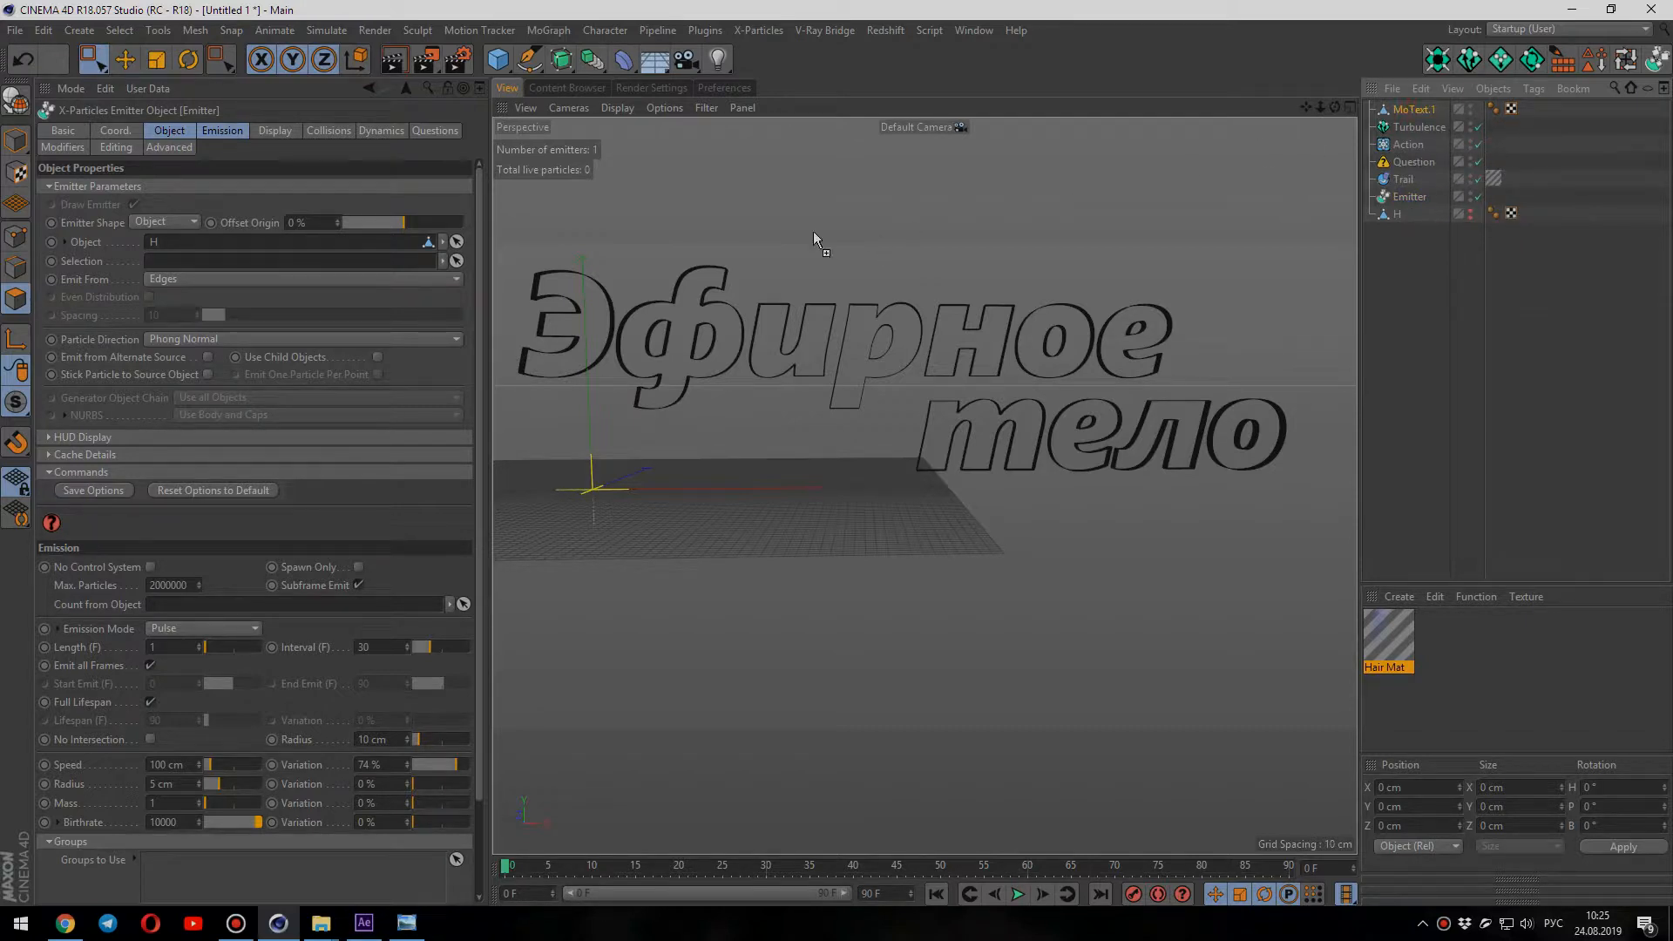
{"action": "left_click_drag", "start_coordinate": [462, 256], "coordinate": [313, 246]}
{"action": "left_click", "coordinate": [1017, 894]}
{"action": "left_click", "coordinate": [1020, 894]}
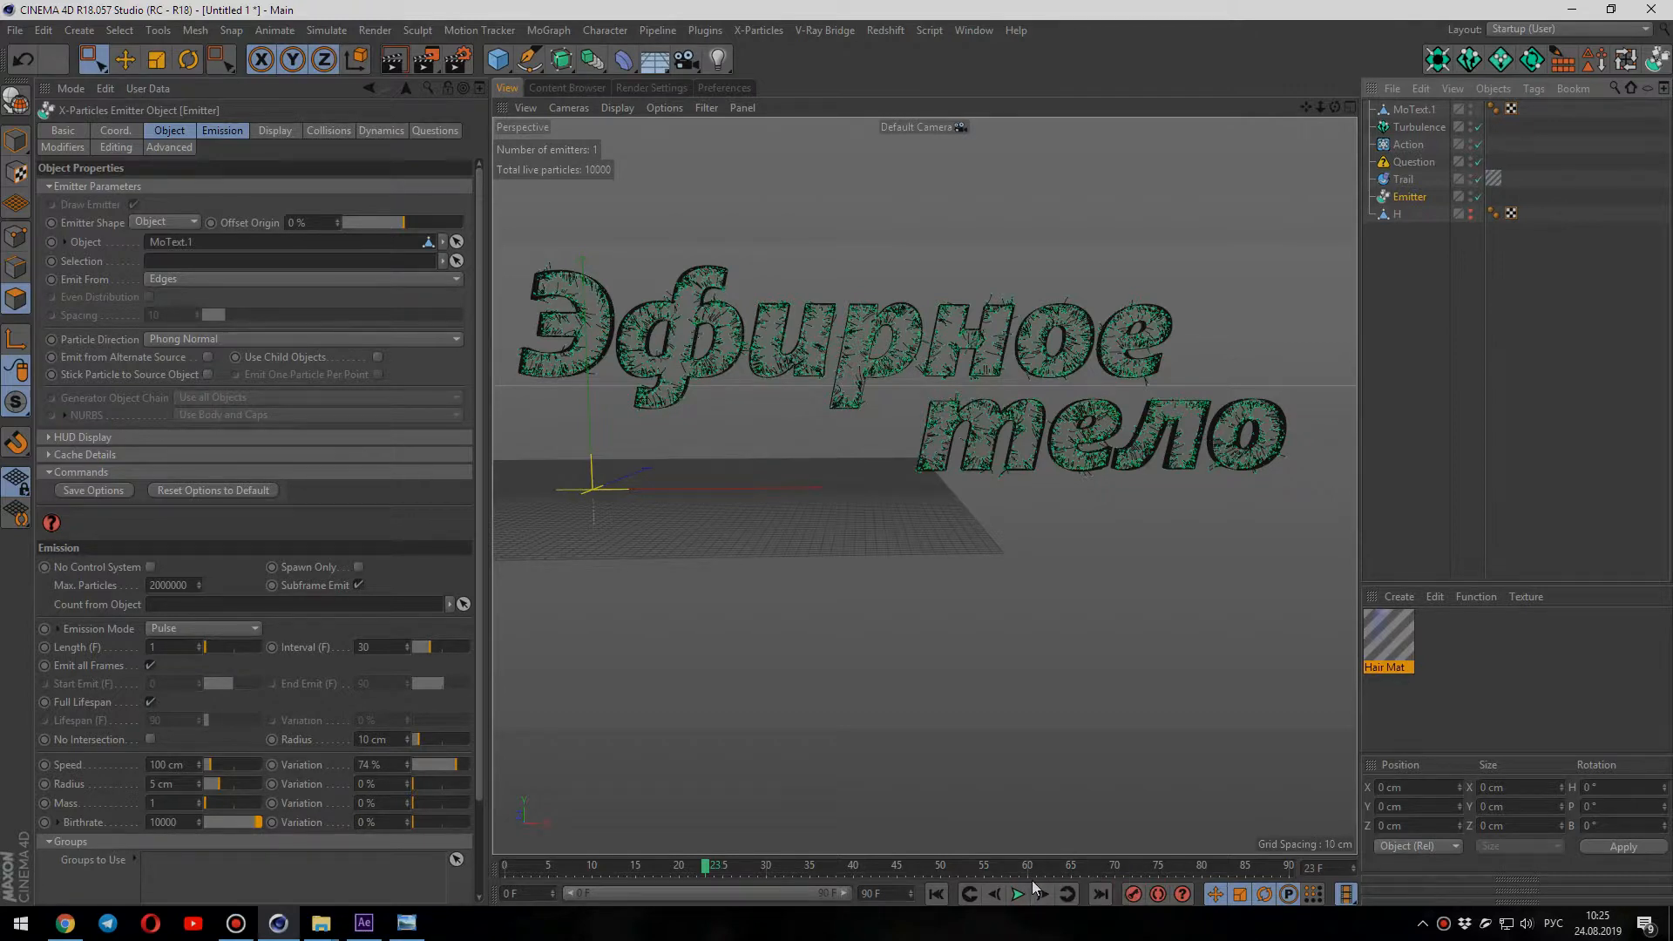
{"action": "left_click", "coordinate": [936, 894]}
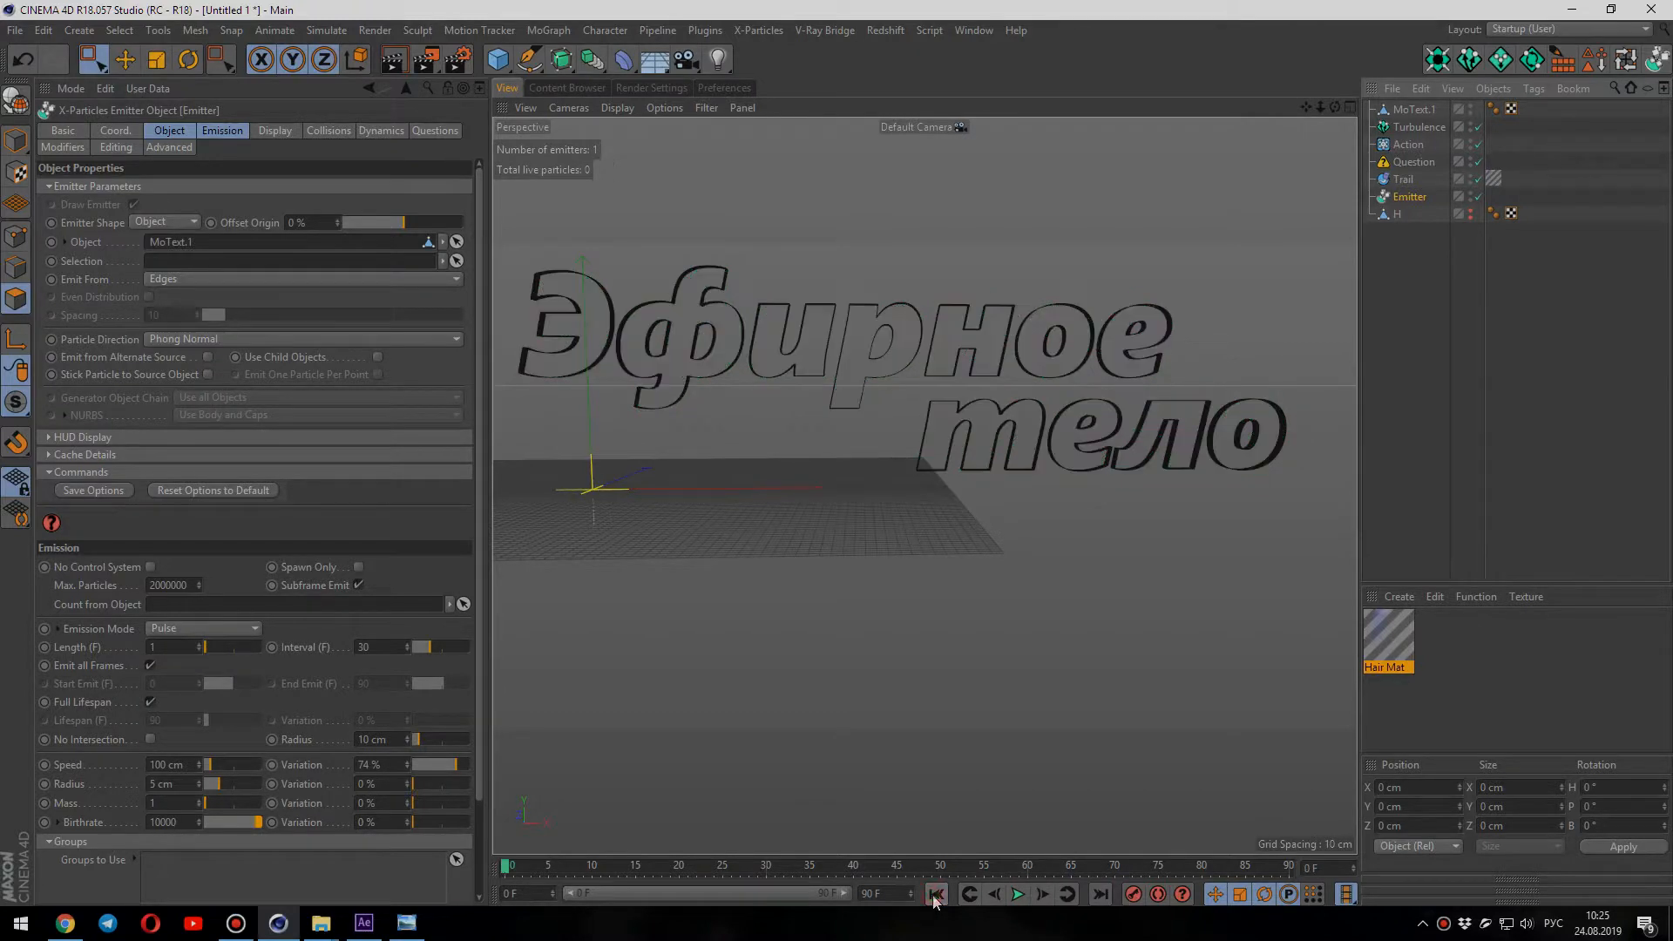
Step: Reverse the normals of the merged text mesh
{"action": "left_click", "coordinate": [1414, 111]}
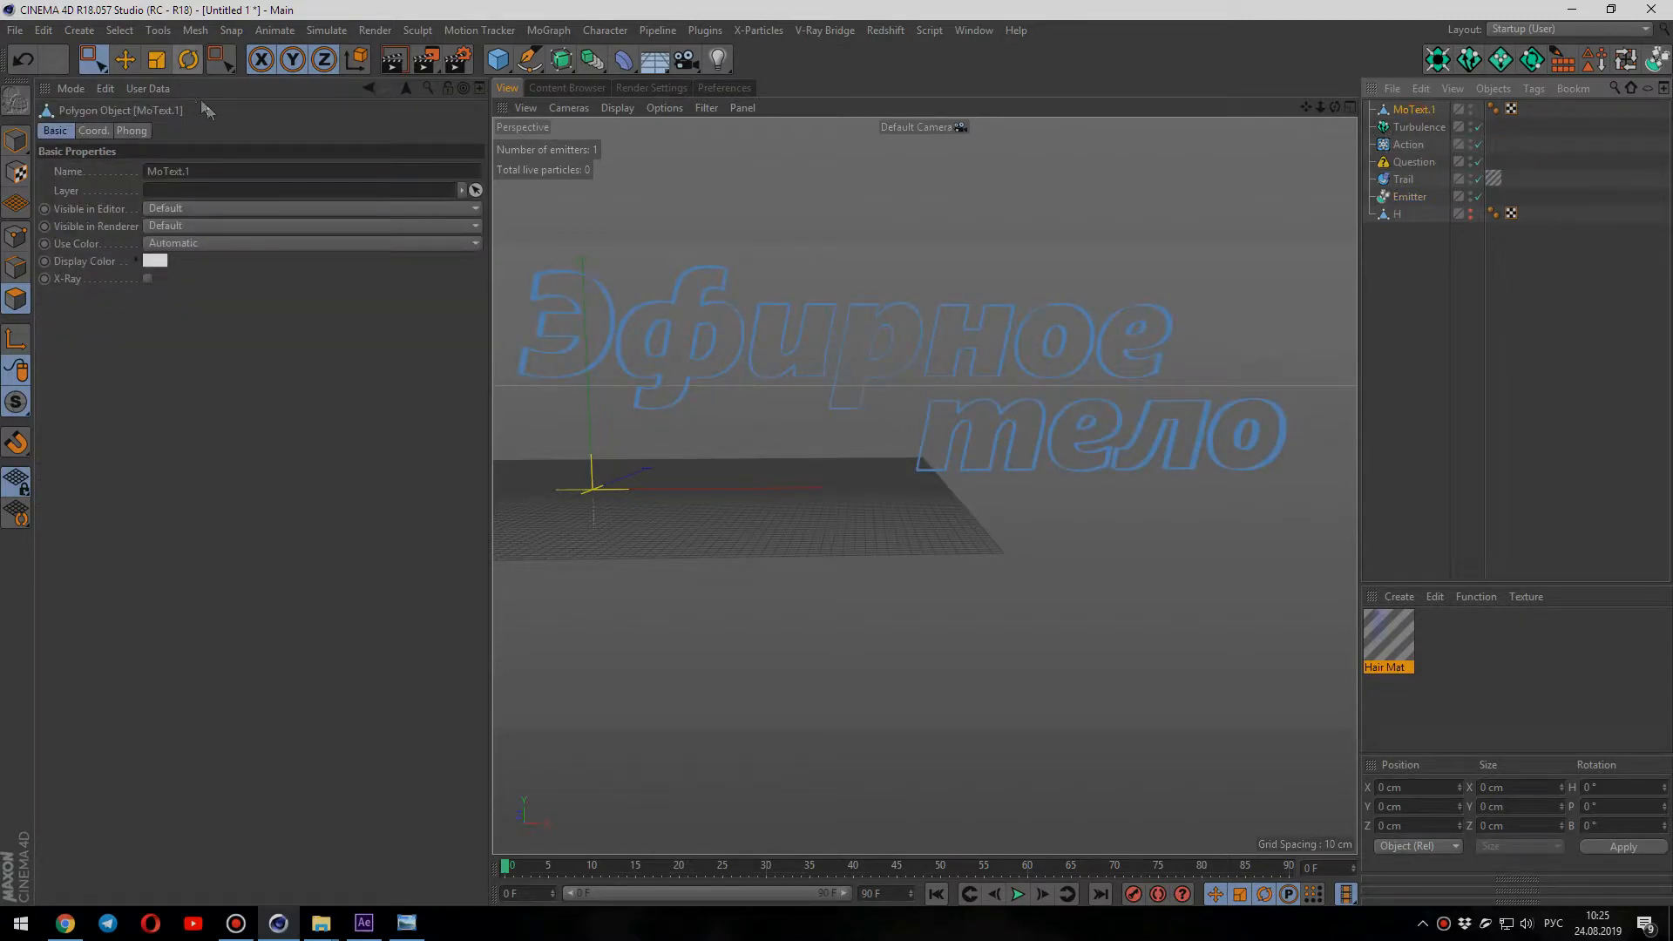
{"action": "left_click_drag", "start_coordinate": [514, 231], "coordinate": [1320, 527]}
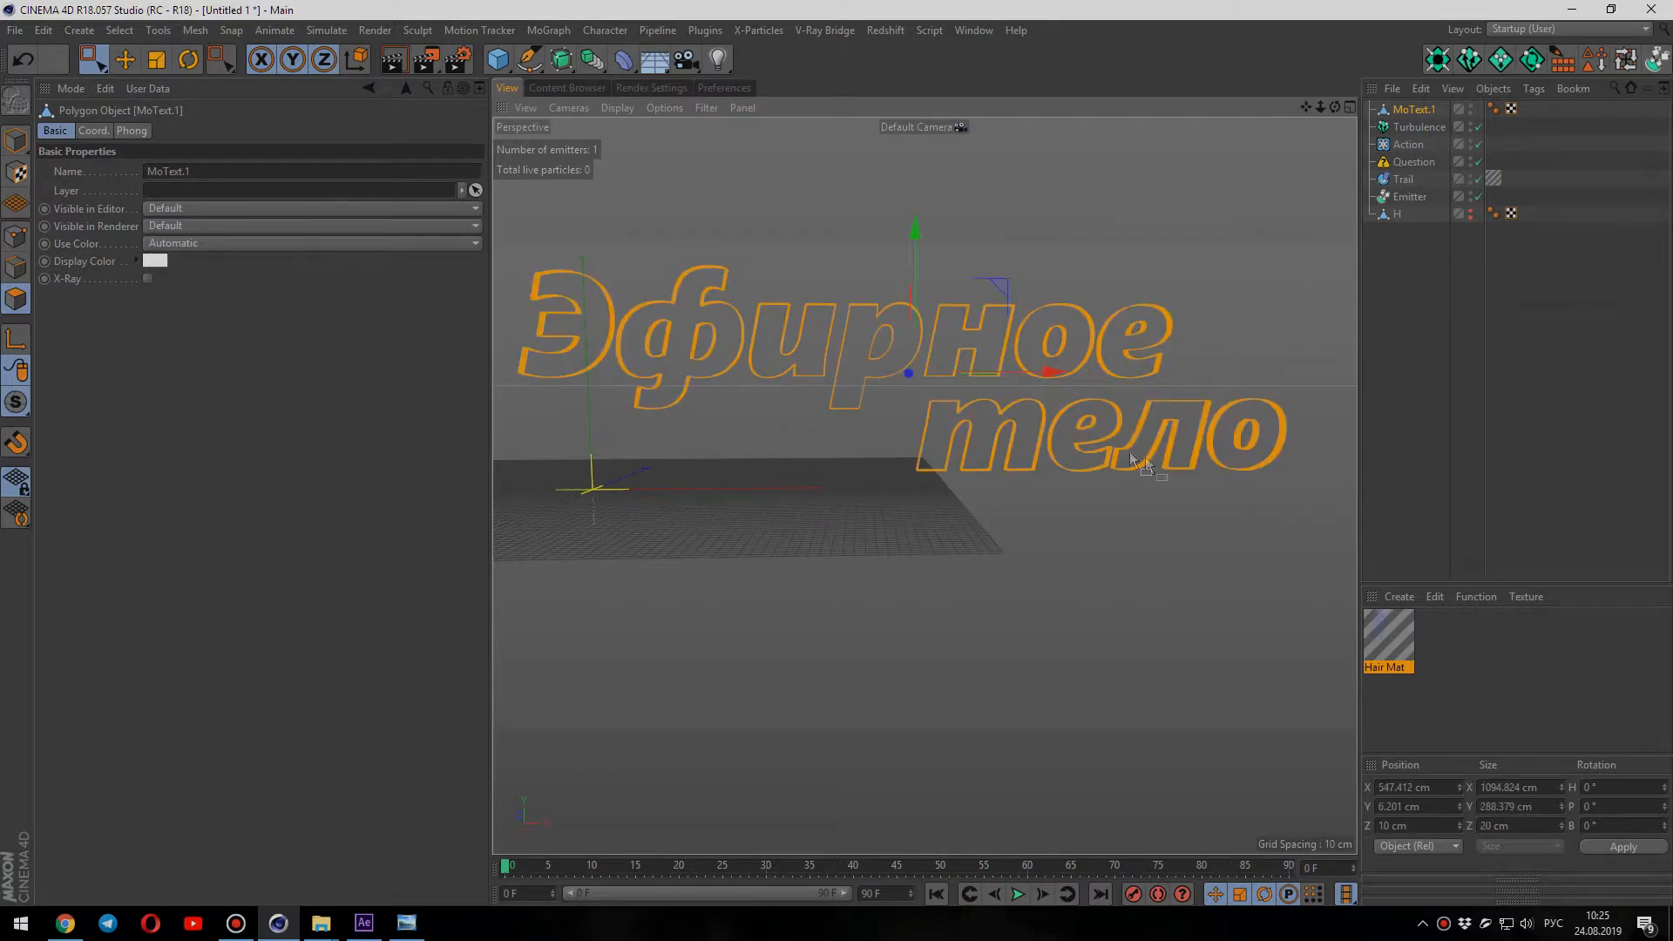
{"action": "right_click", "coordinate": [976, 353]}
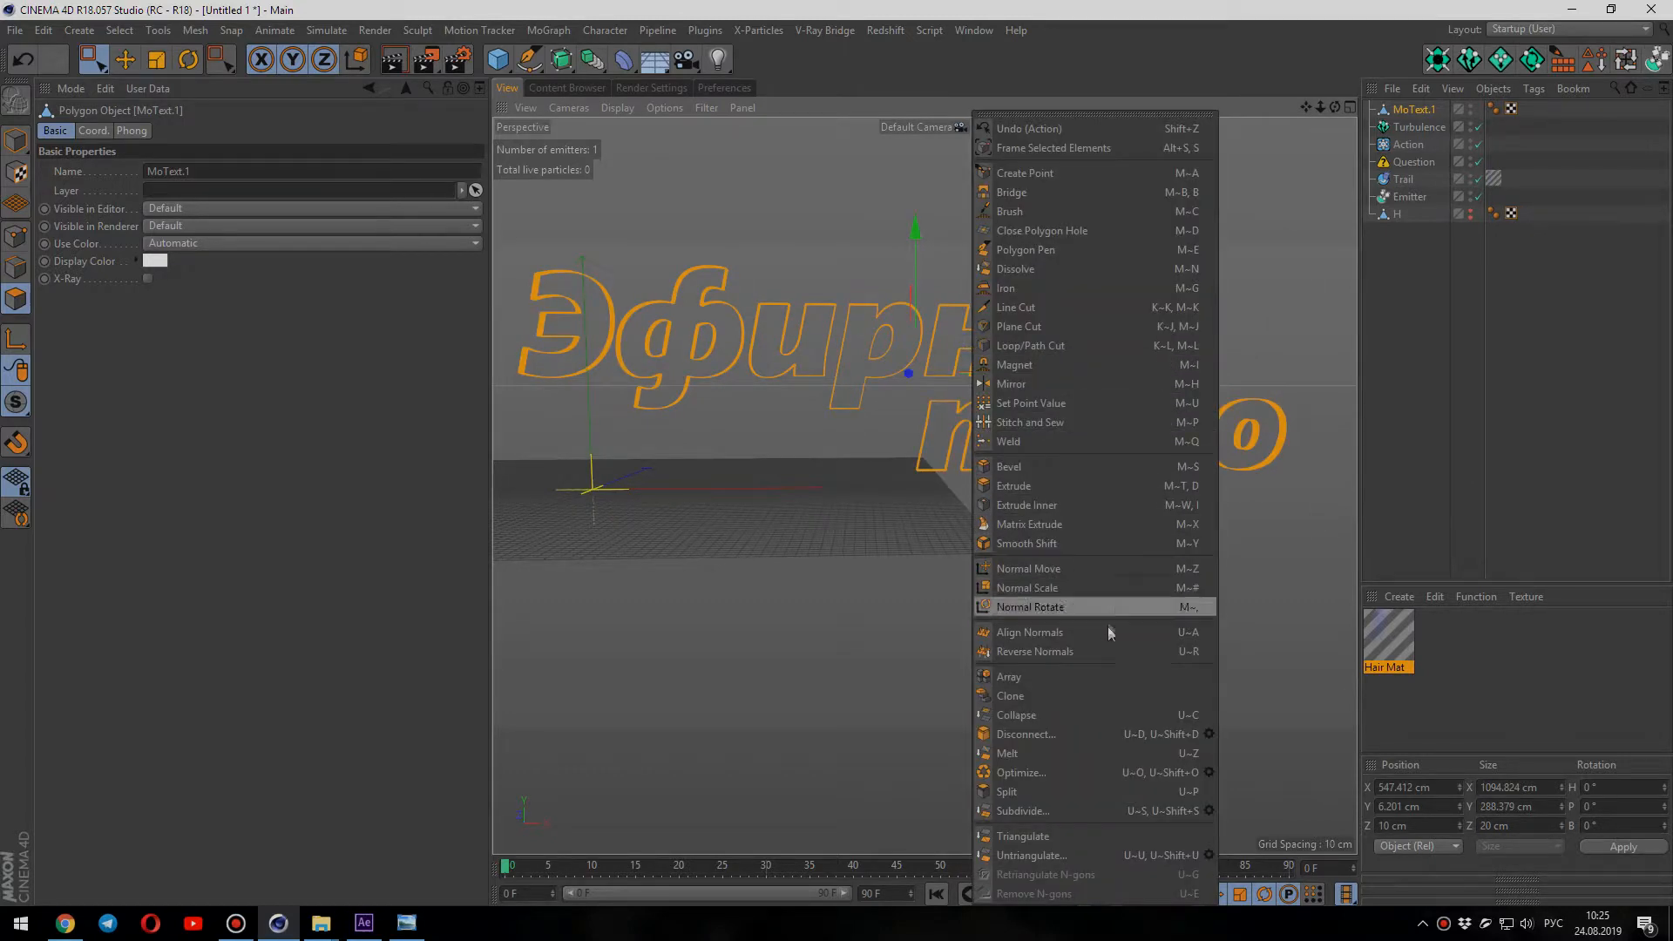
{"action": "left_click", "coordinate": [1108, 652]}
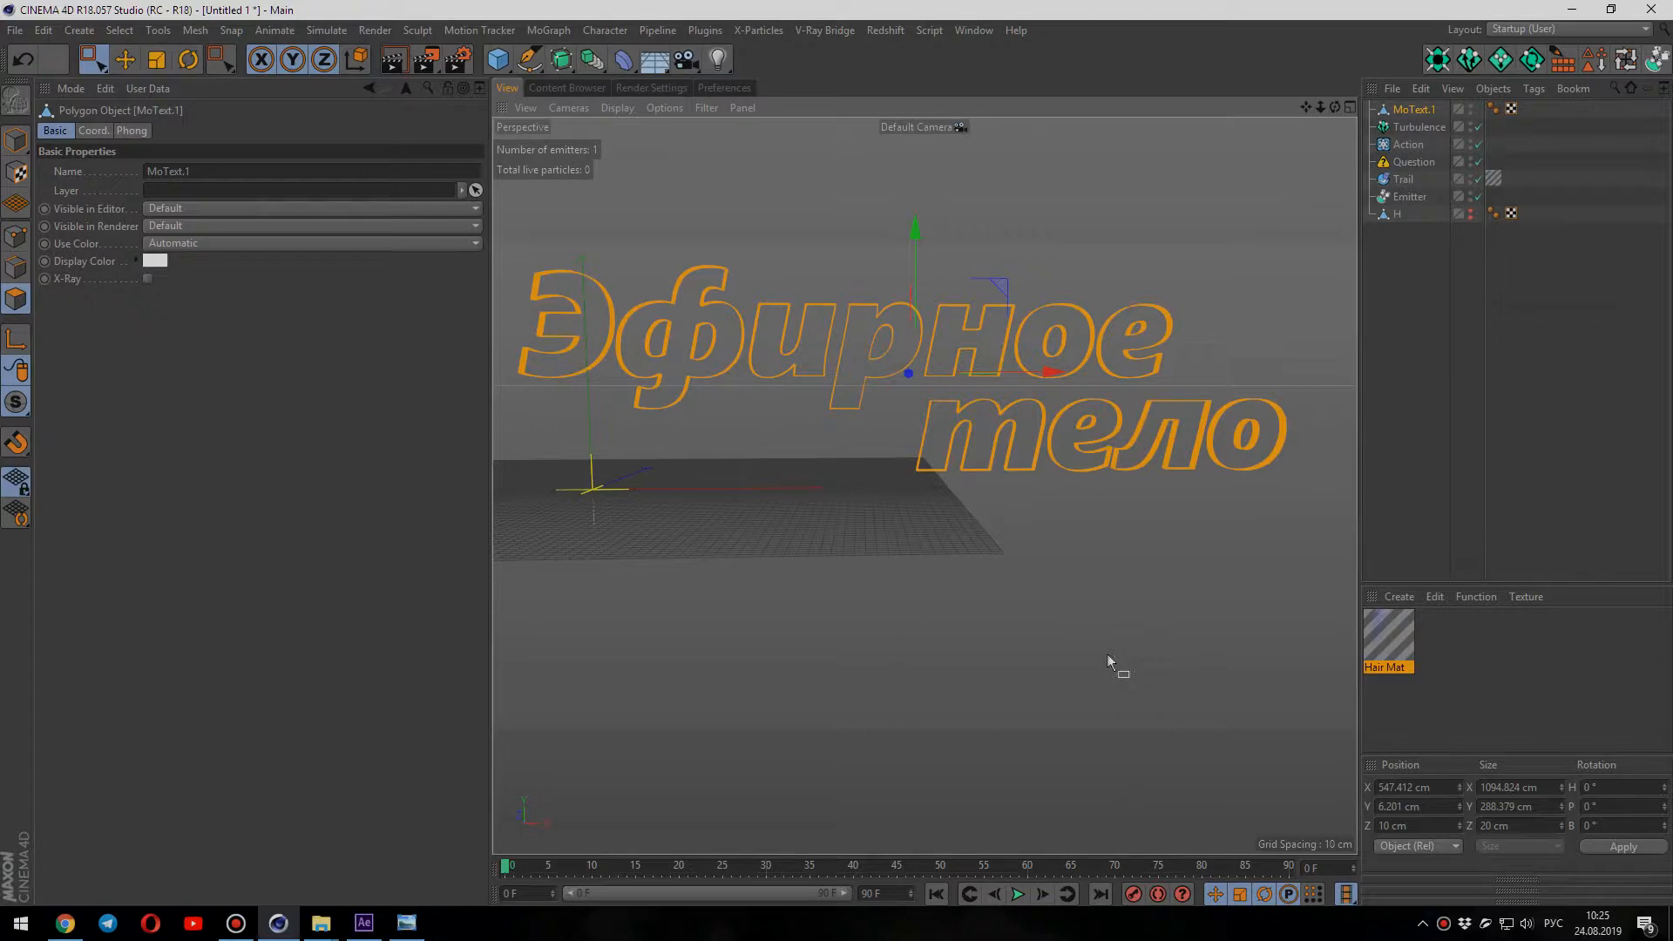
Step: Play the simulation to frame 21 and test-render the view to check the trails' outward direction
{"action": "left_click", "coordinate": [1016, 893]}
{"action": "left_click_drag", "start_coordinate": [908, 480], "coordinate": [911, 484], "text": "alt"}
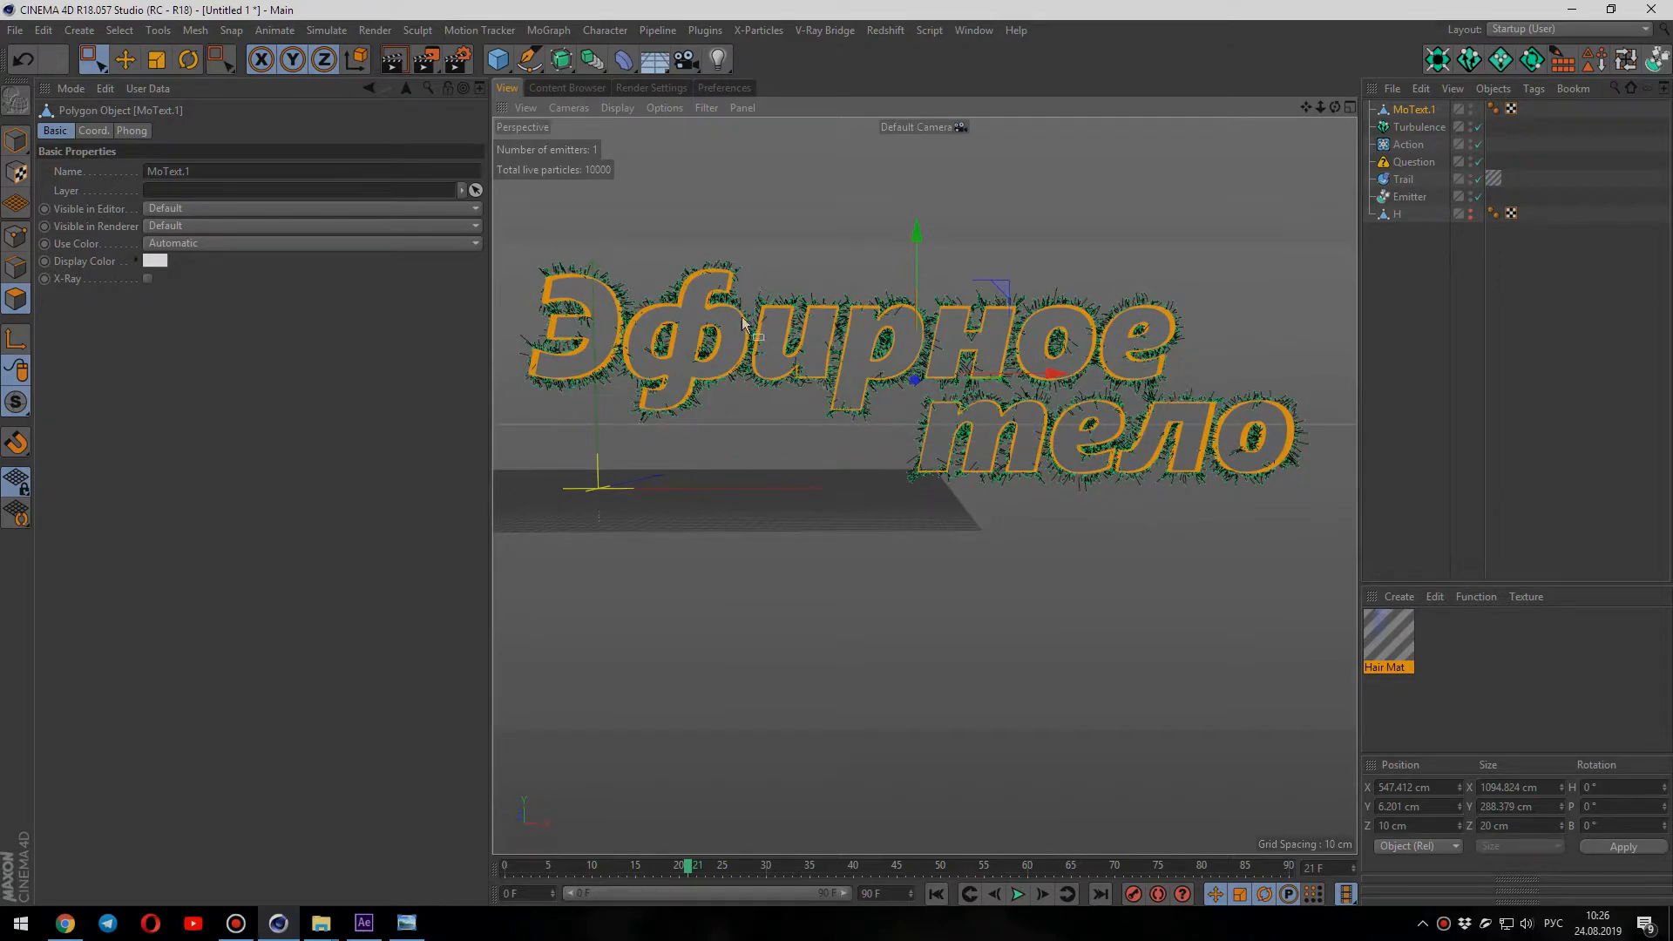
{"action": "left_click", "coordinate": [395, 63]}
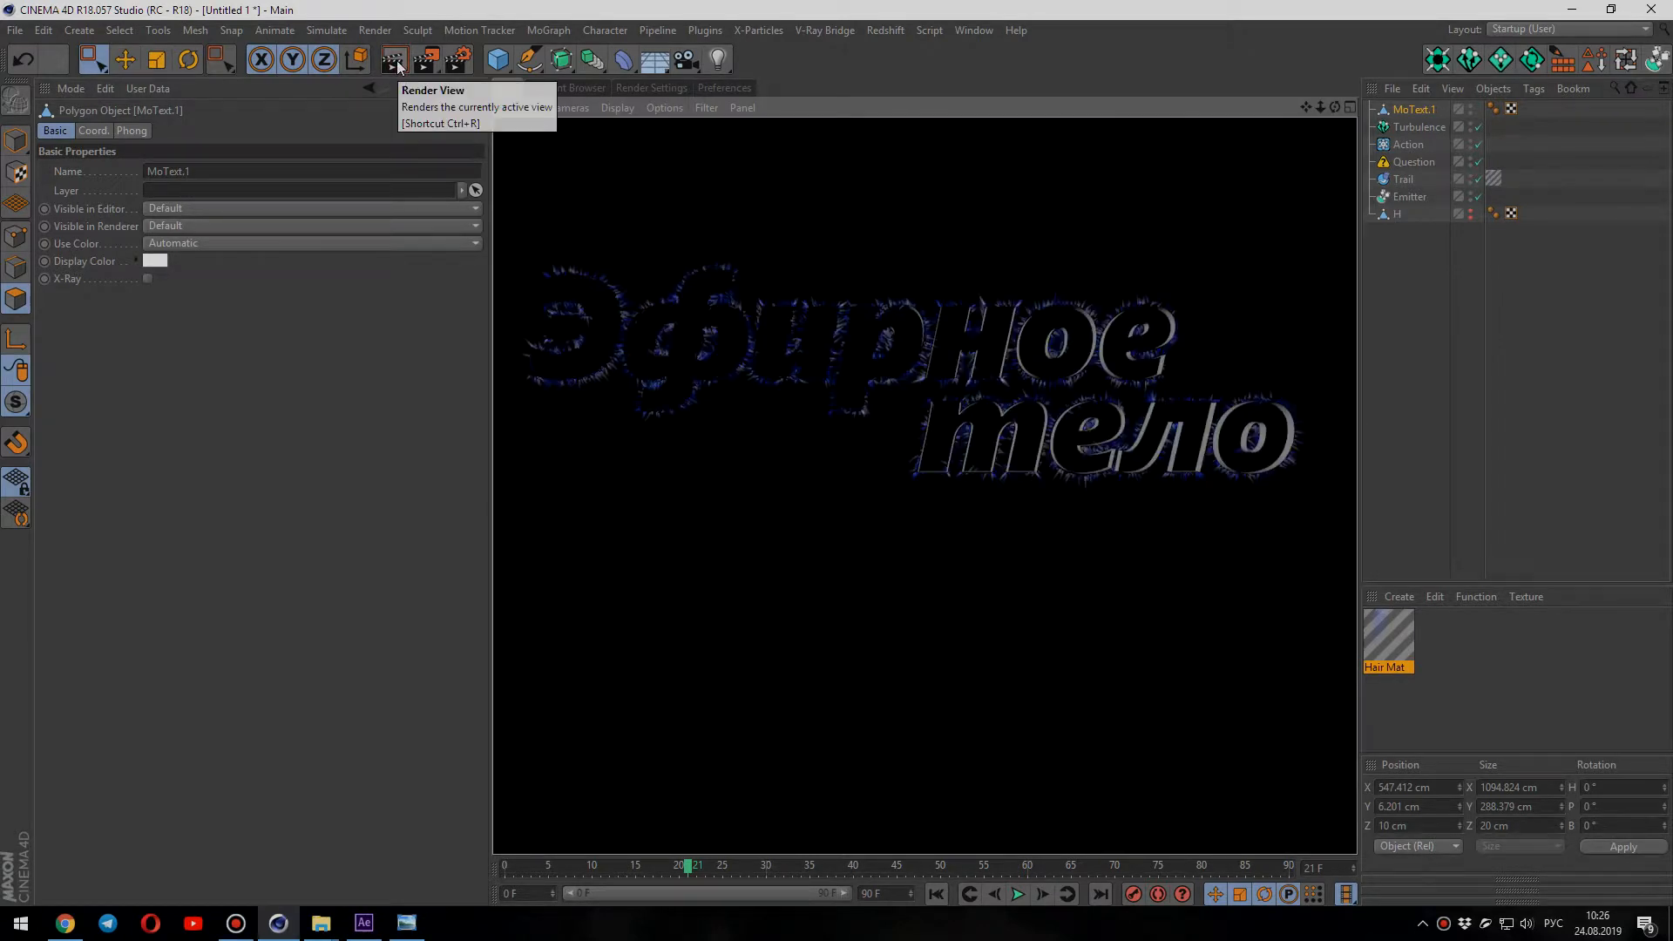
{"action": "left_click", "coordinate": [768, 366]}
{"action": "left_click_drag", "start_coordinate": [769, 366], "coordinate": [853, 475], "text": "alt"}
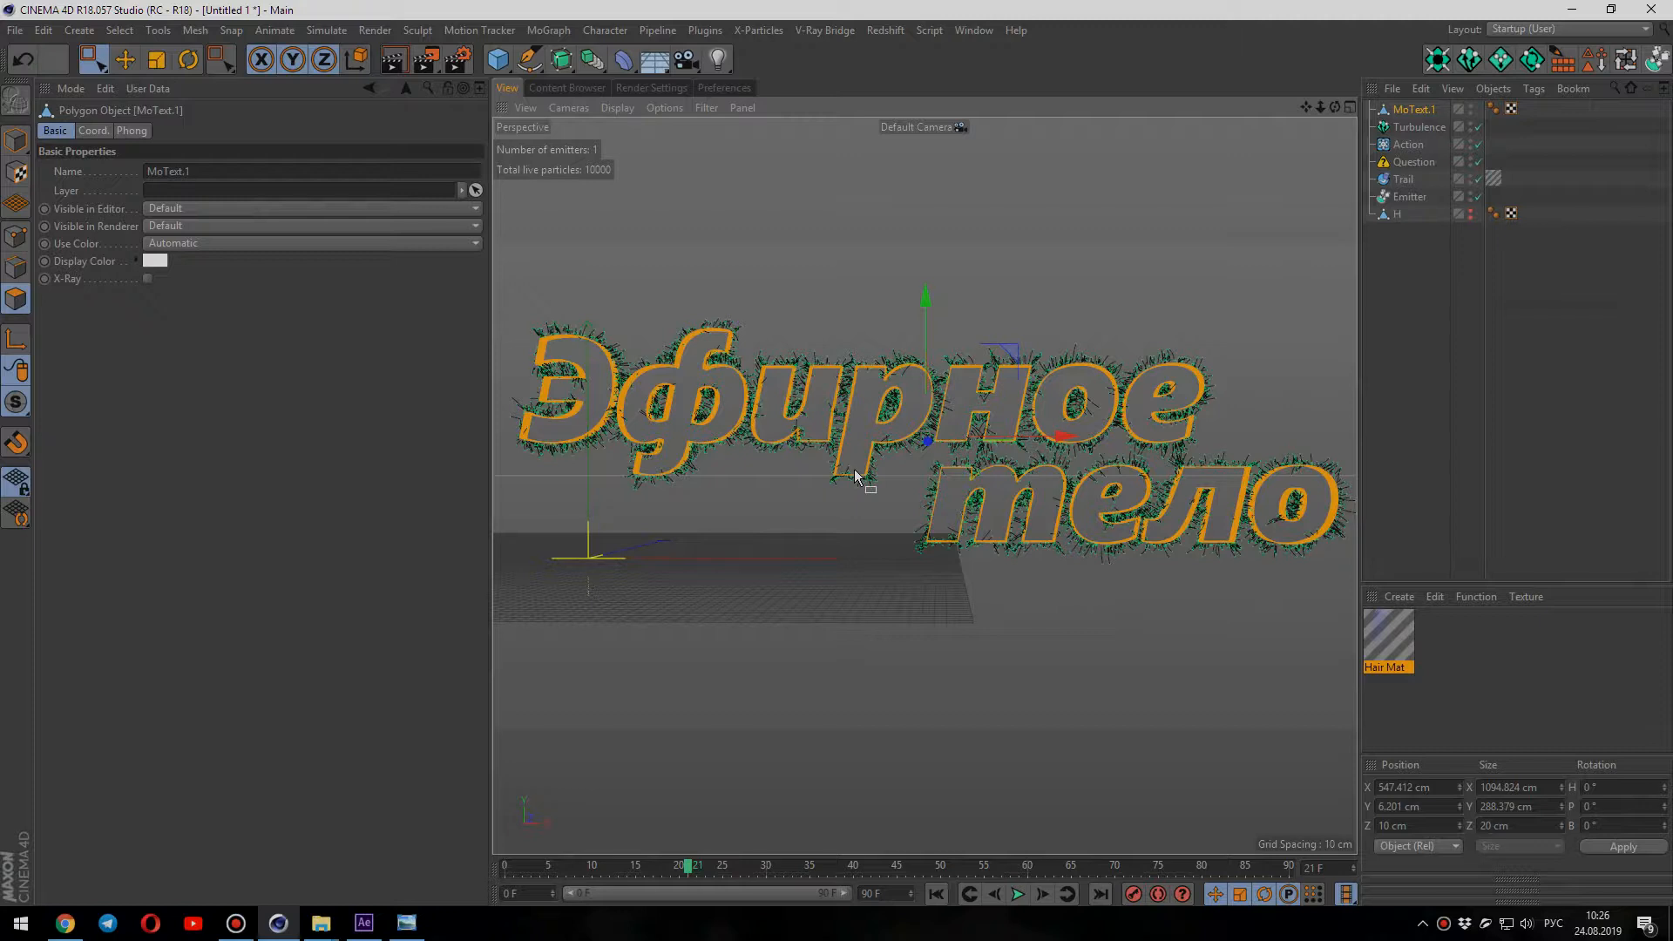
Step: Set the emitter's birthrate to 100000 and hide the text mesh in both the editor and the render
{"action": "left_click", "coordinate": [1403, 197]}
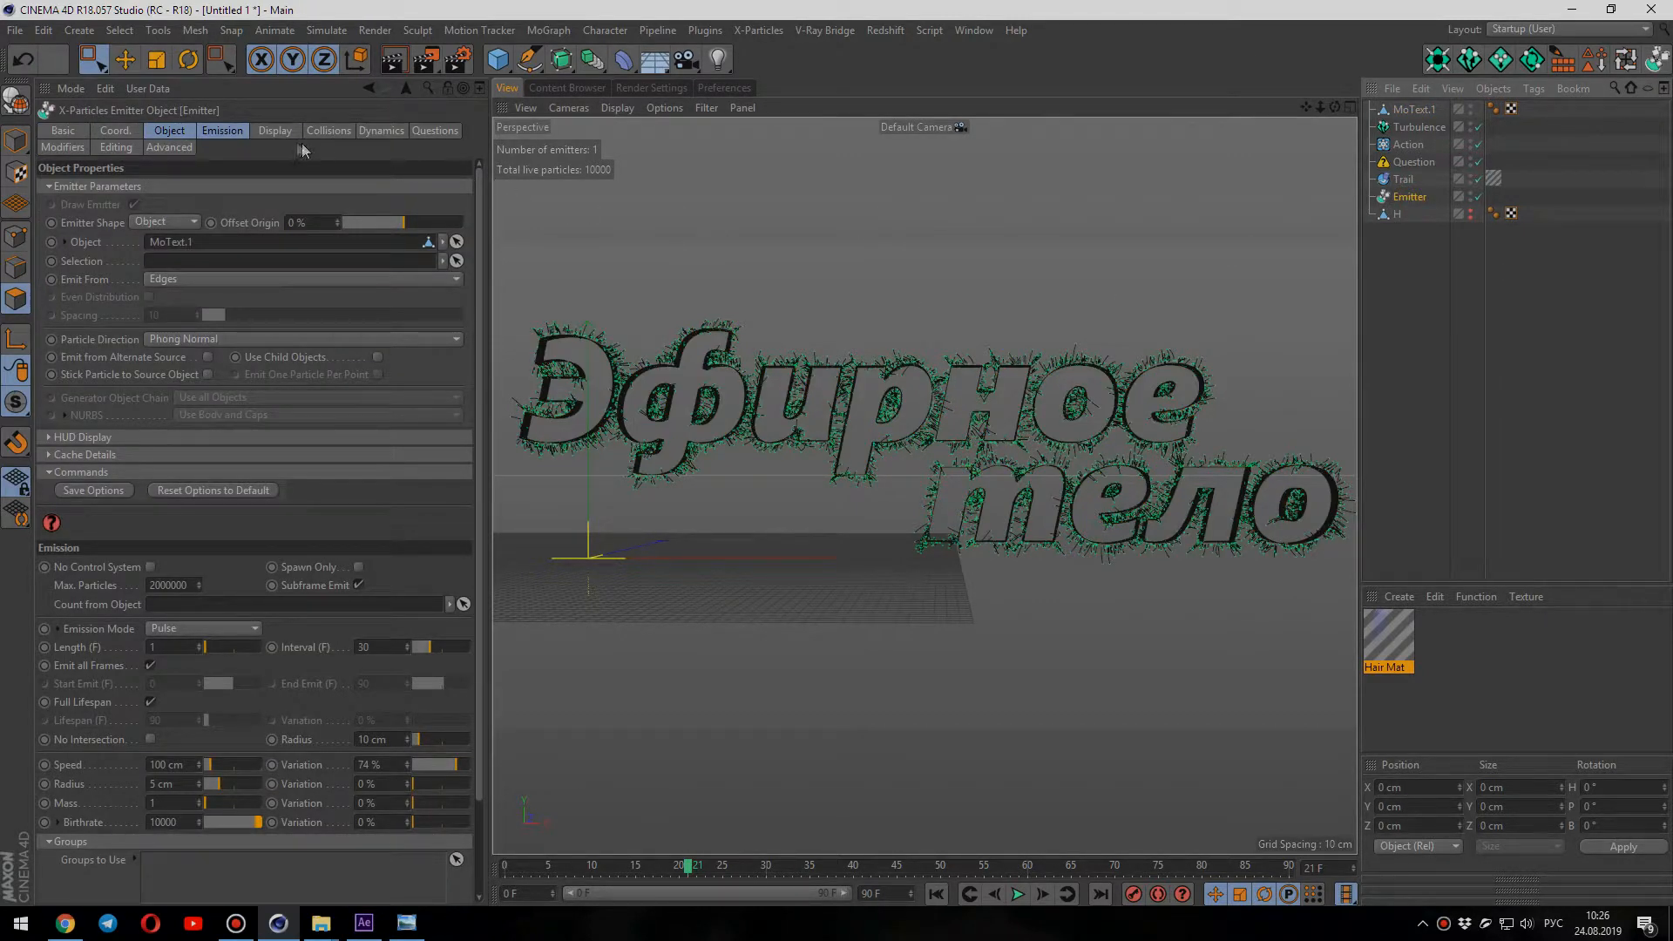
{"action": "left_click", "coordinate": [234, 134]}
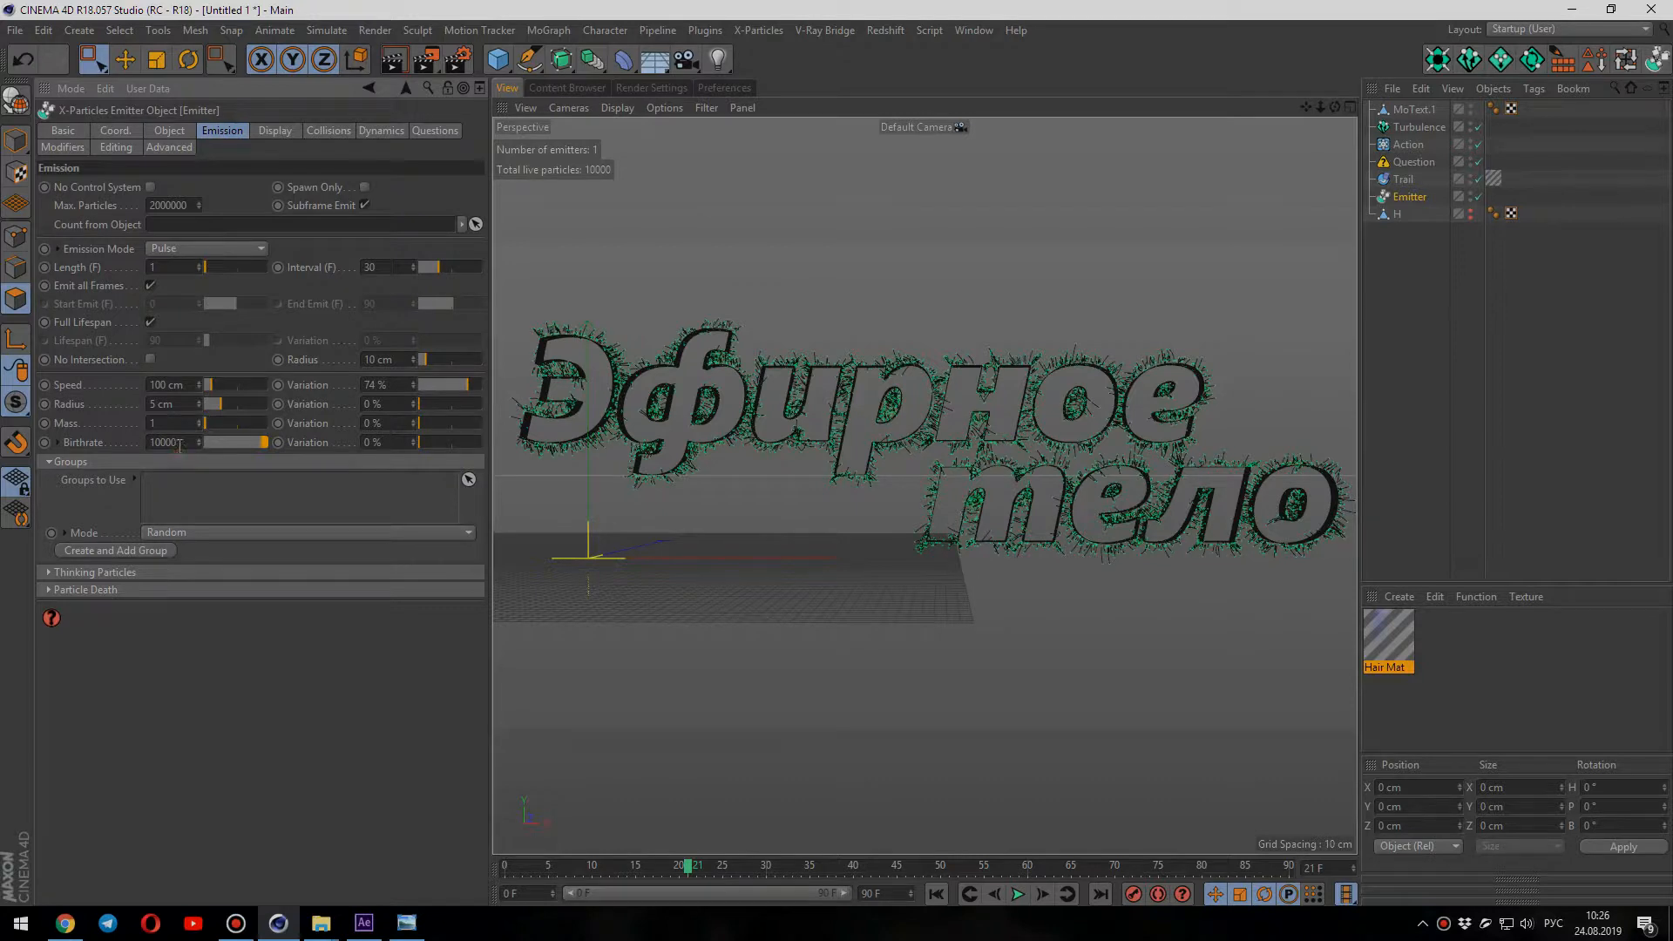
{"action": "type", "text": "0"}
{"action": "left_click", "coordinate": [302, 719]}
{"action": "left_click", "coordinate": [1471, 110]}
{"action": "left_click", "coordinate": [1471, 110]}
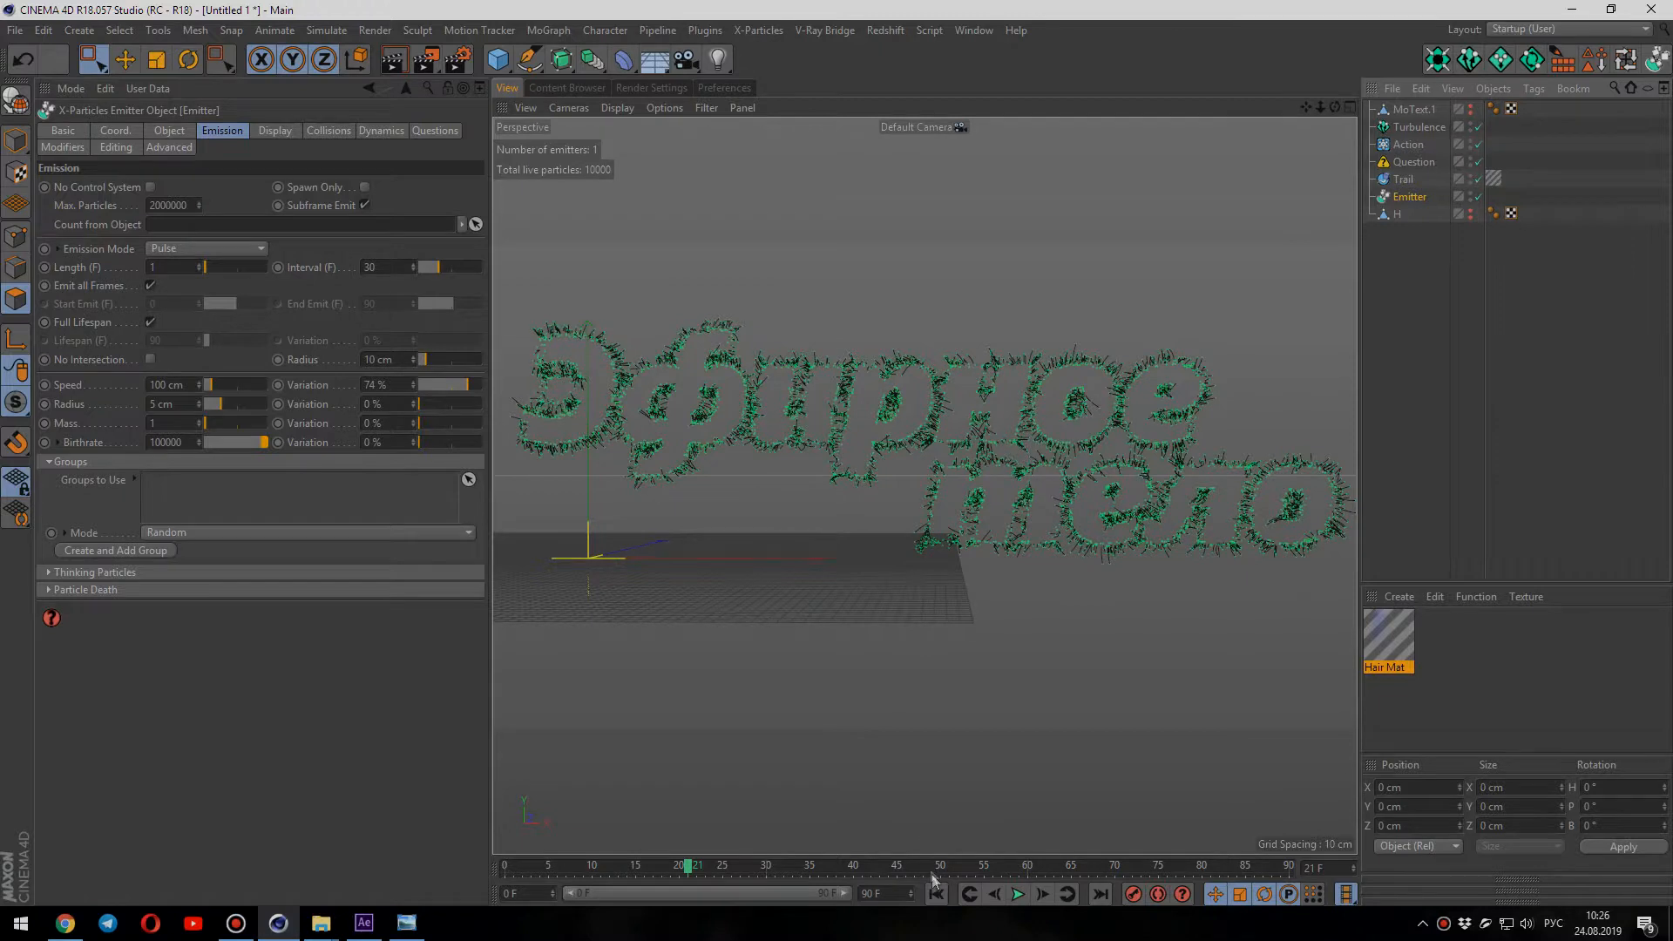
Step: Rerun the simulation from the start to frame 12 and test-render the hair trails in the view
{"action": "left_click", "coordinate": [936, 894]}
{"action": "left_click", "coordinate": [1017, 895]}
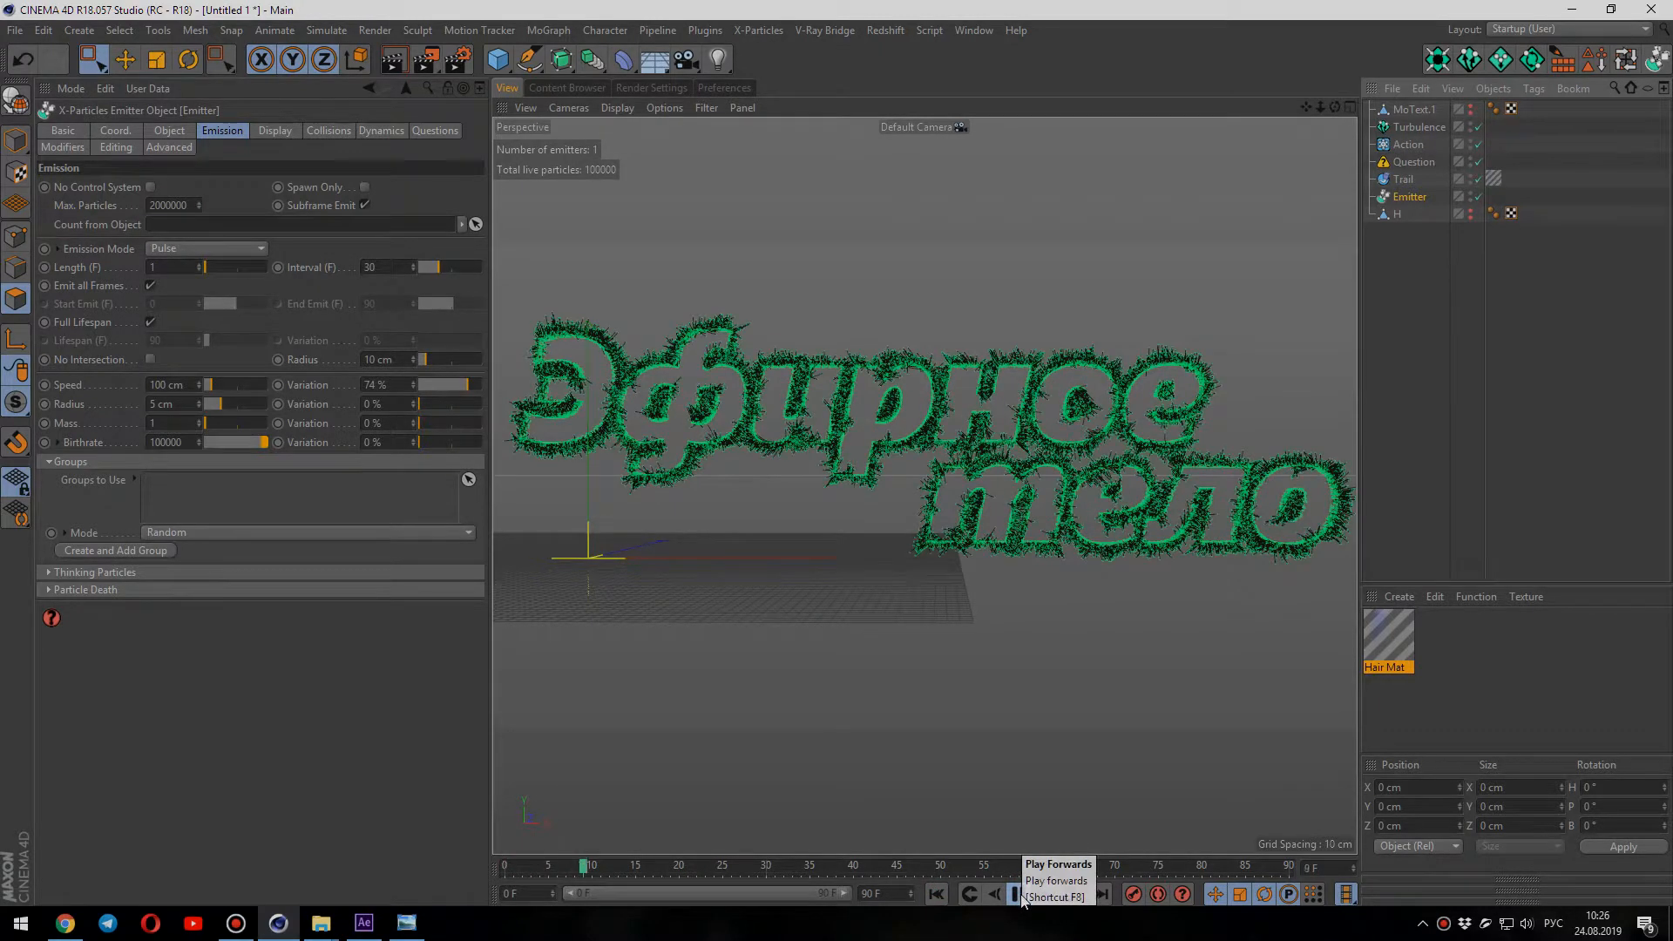
{"action": "left_click", "coordinate": [1020, 895]}
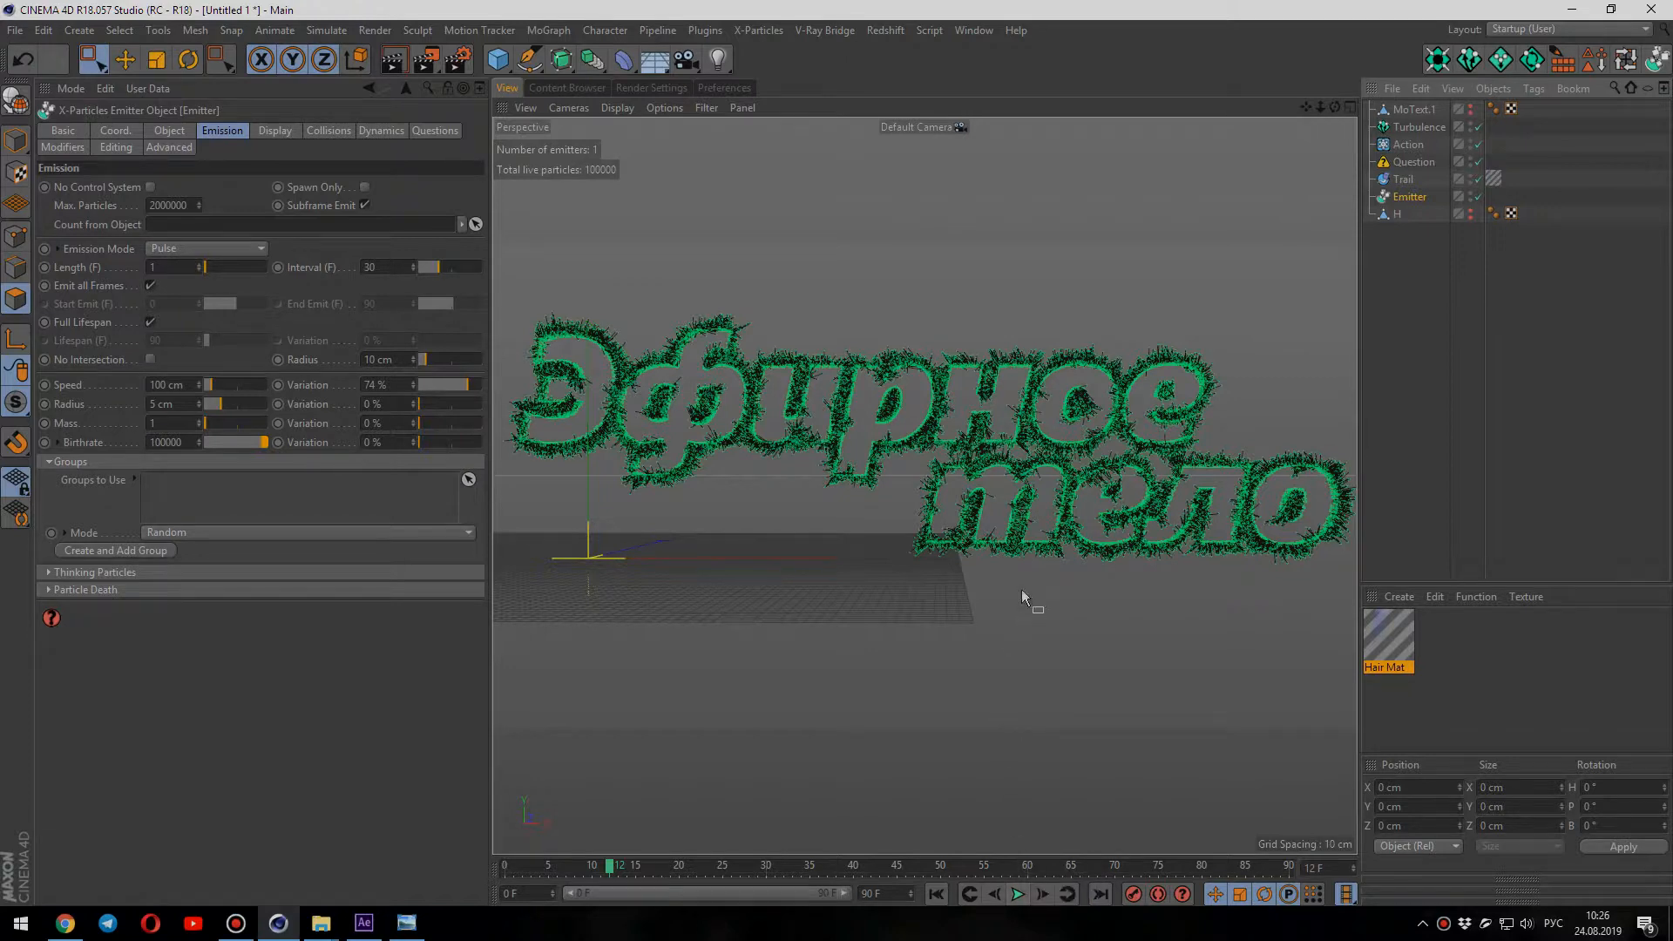
{"action": "middle_click_drag", "start_coordinate": [989, 490], "coordinate": [977, 479], "text": "alt"}
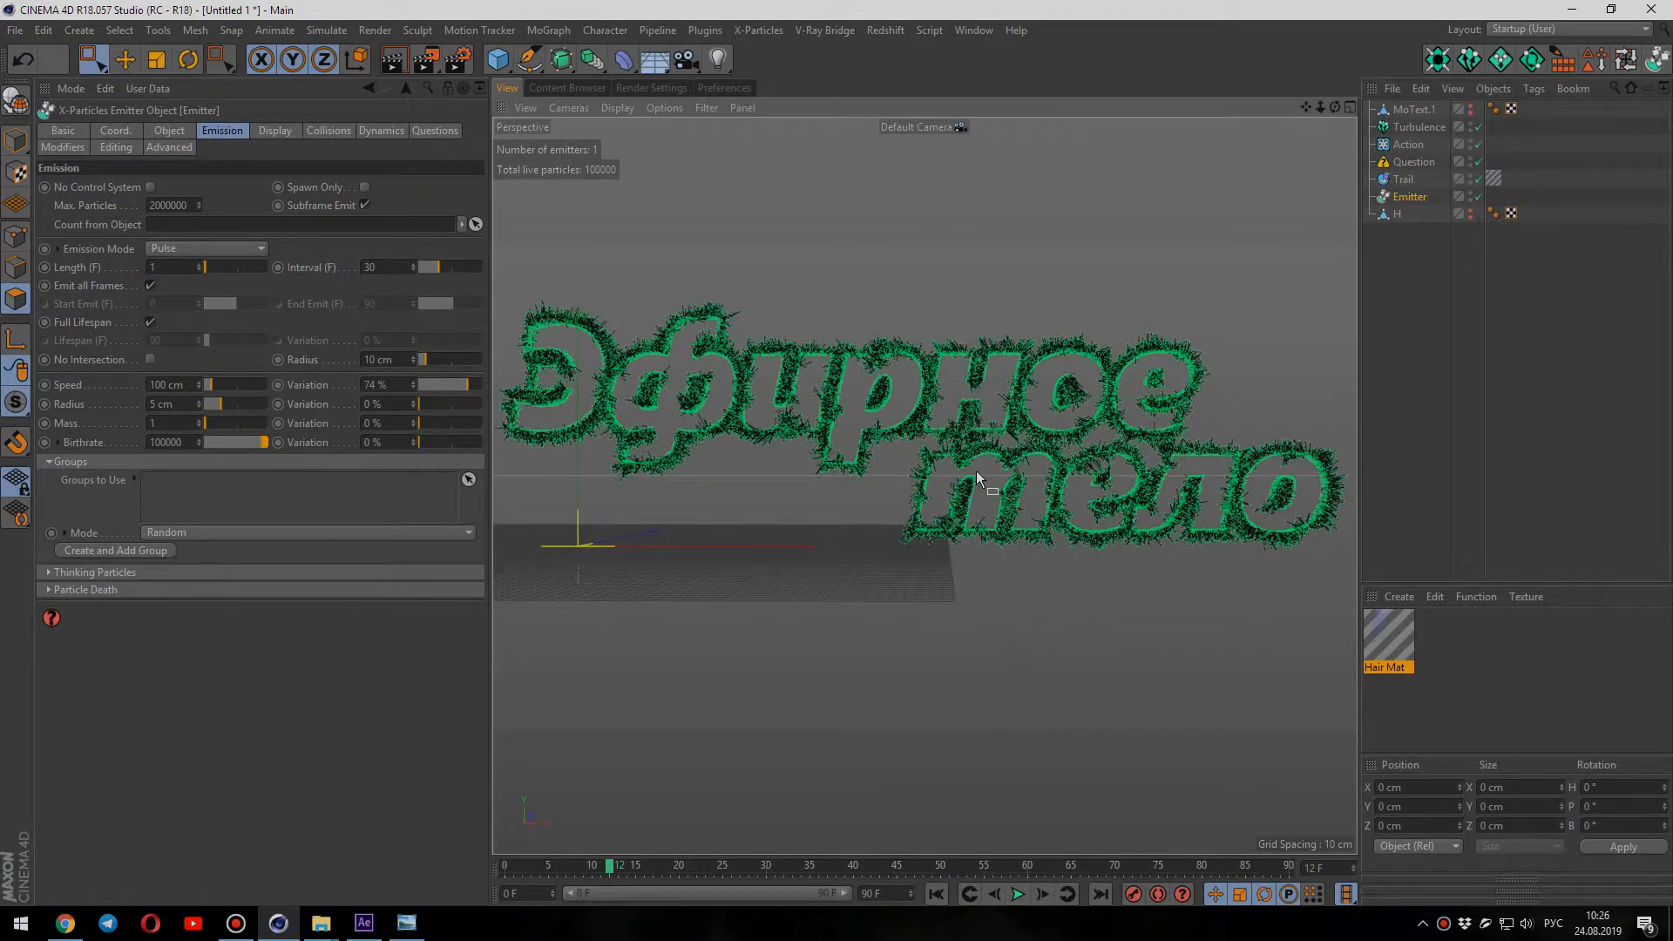
{"action": "scroll", "coordinate": [978, 478], "scroll_direction": "down", "scroll_amount": 1}
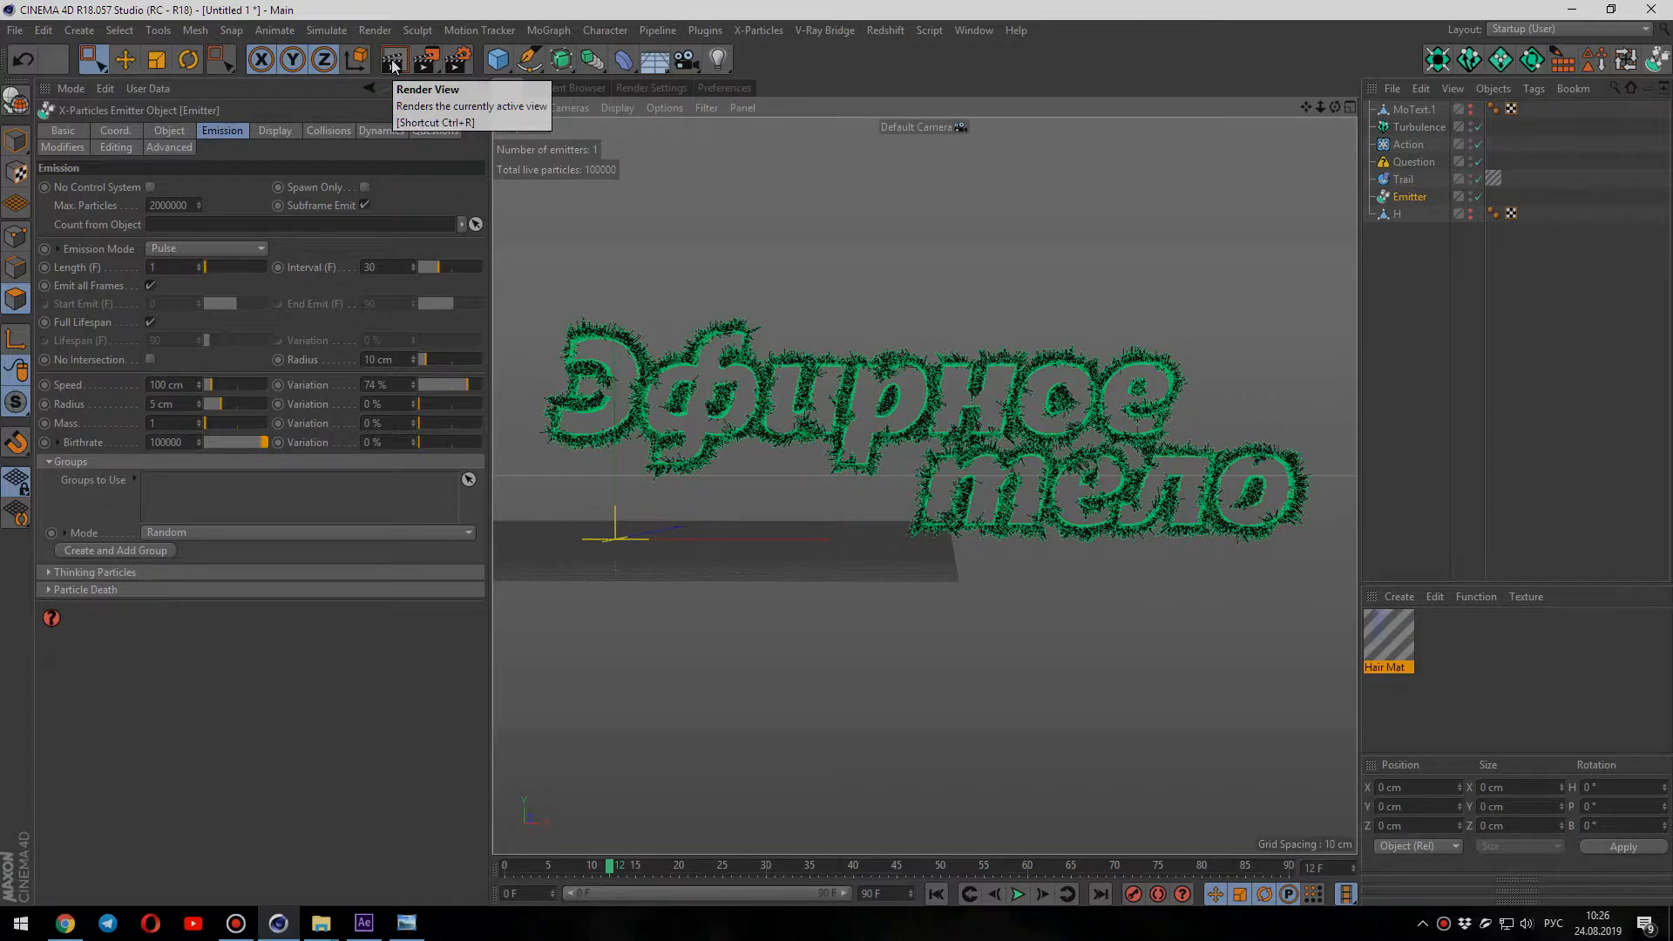
{"action": "left_click", "coordinate": [388, 57]}
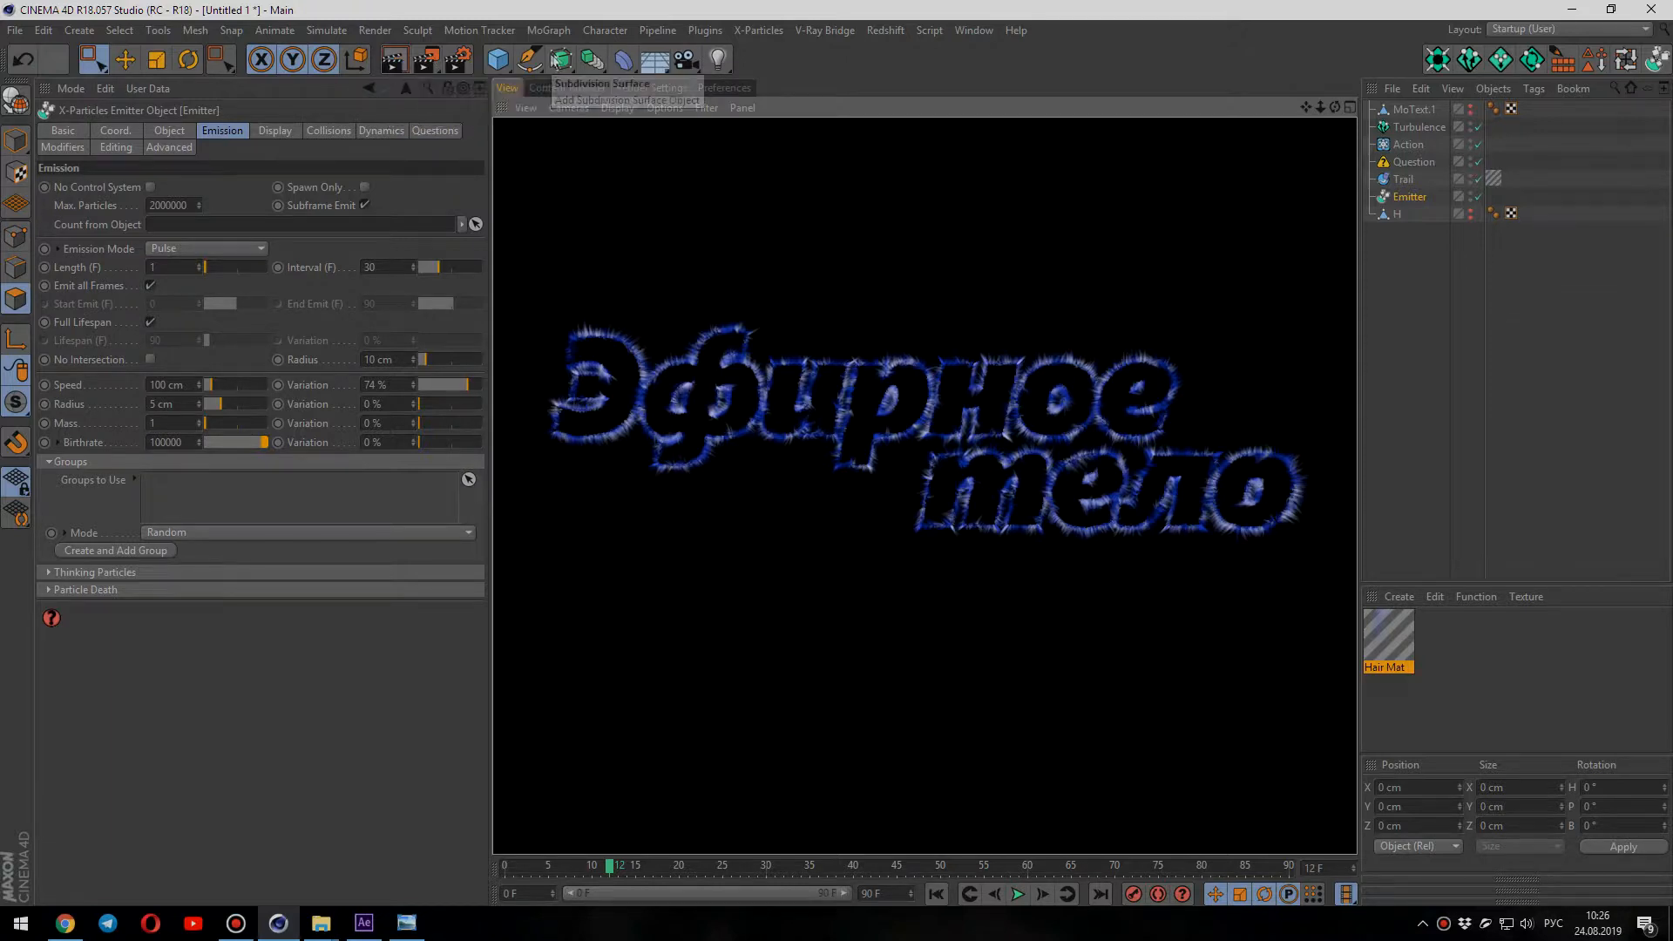
Step: Set the render output size to 1920 x 675 pixels
{"action": "left_click", "coordinate": [652, 88]}
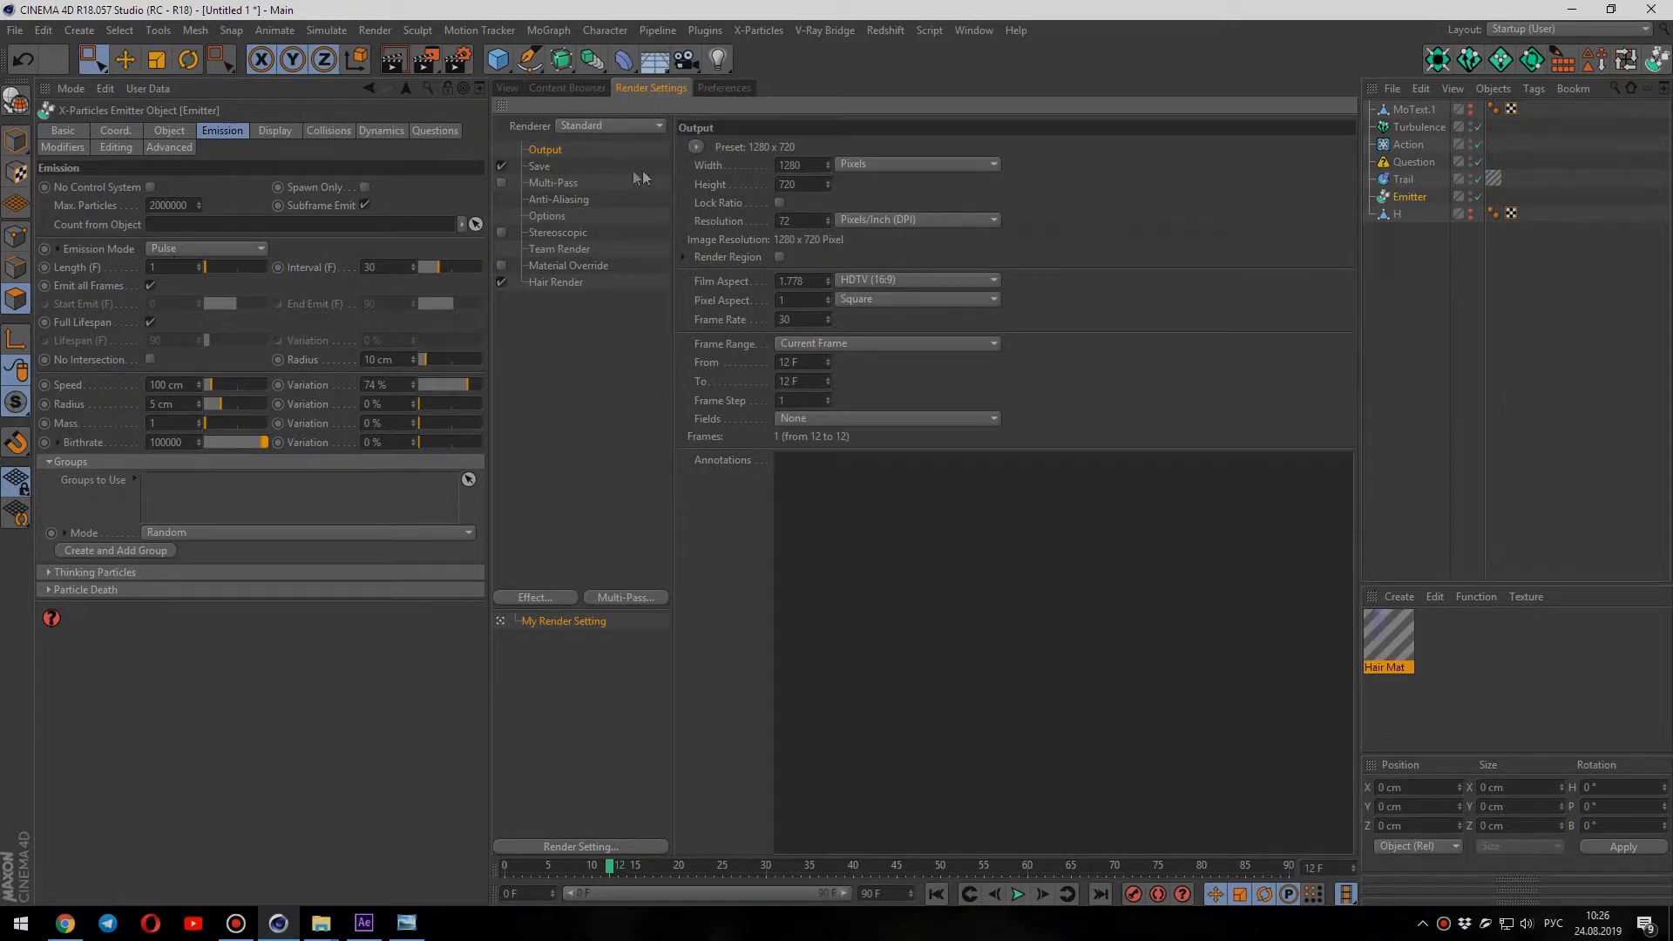
{"action": "left_click", "coordinate": [808, 165]}
{"action": "type", "text": "1920"}
{"action": "key", "text": "Return"}
{"action": "key", "text": "Tab"}
{"action": "type", "text": "675"}
{"action": "key", "text": "Return"}
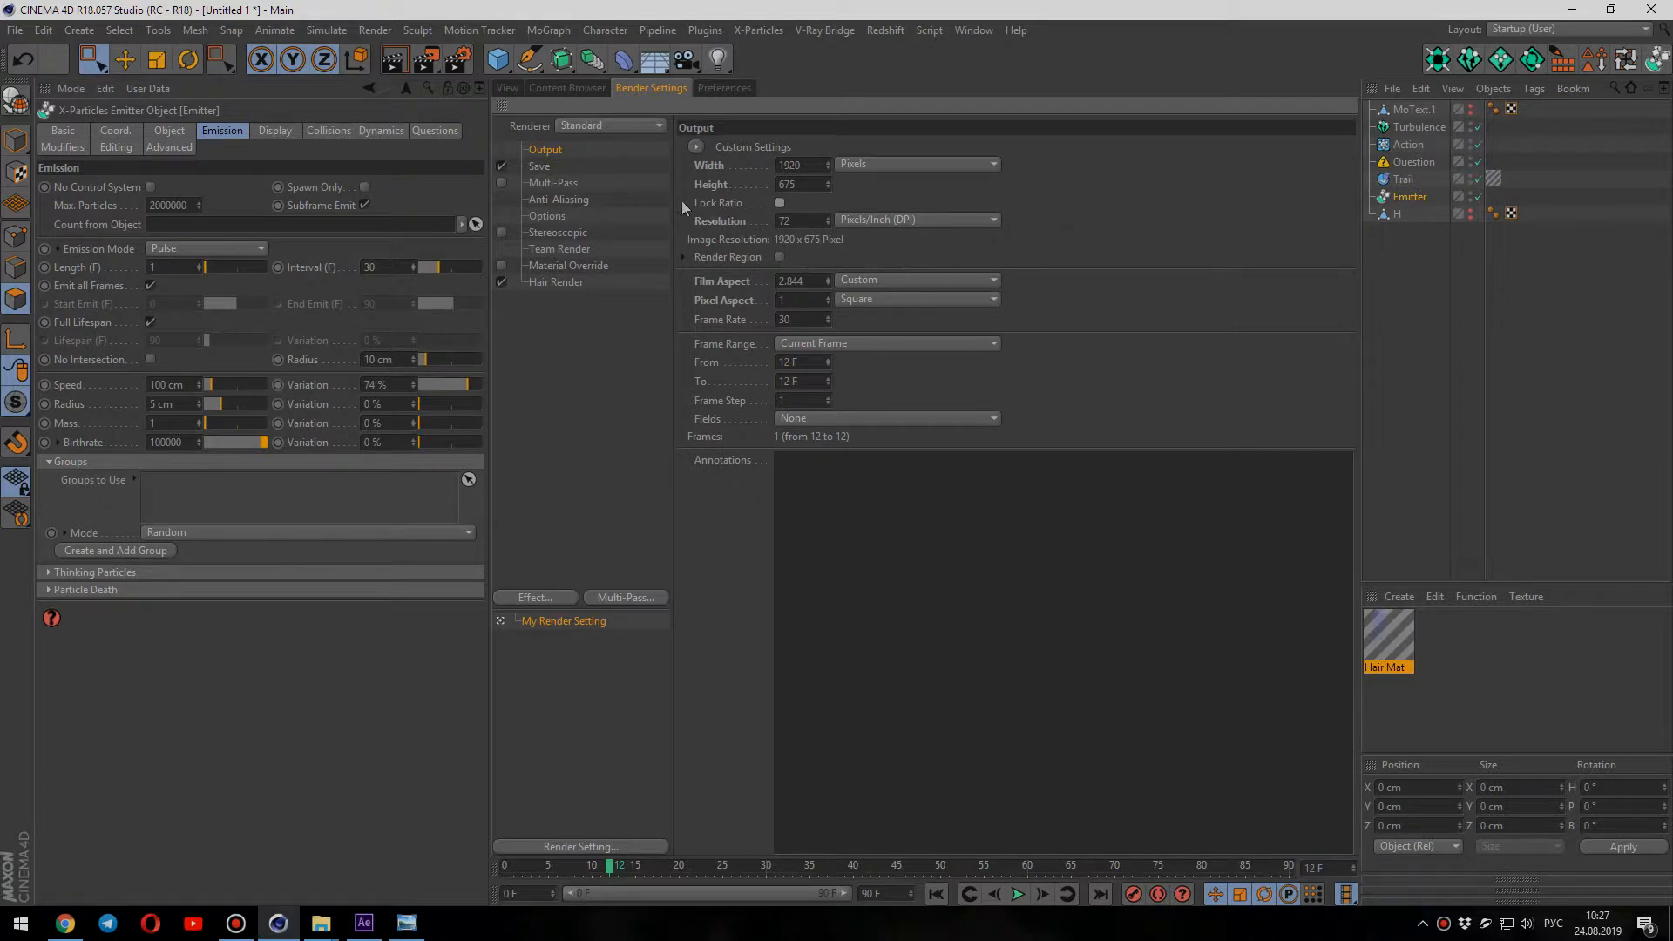
Step: Configure the render to save as file "1" in the Изображения folder, in OpenEXR format with an alpha channel
{"action": "left_click", "coordinate": [542, 167]}
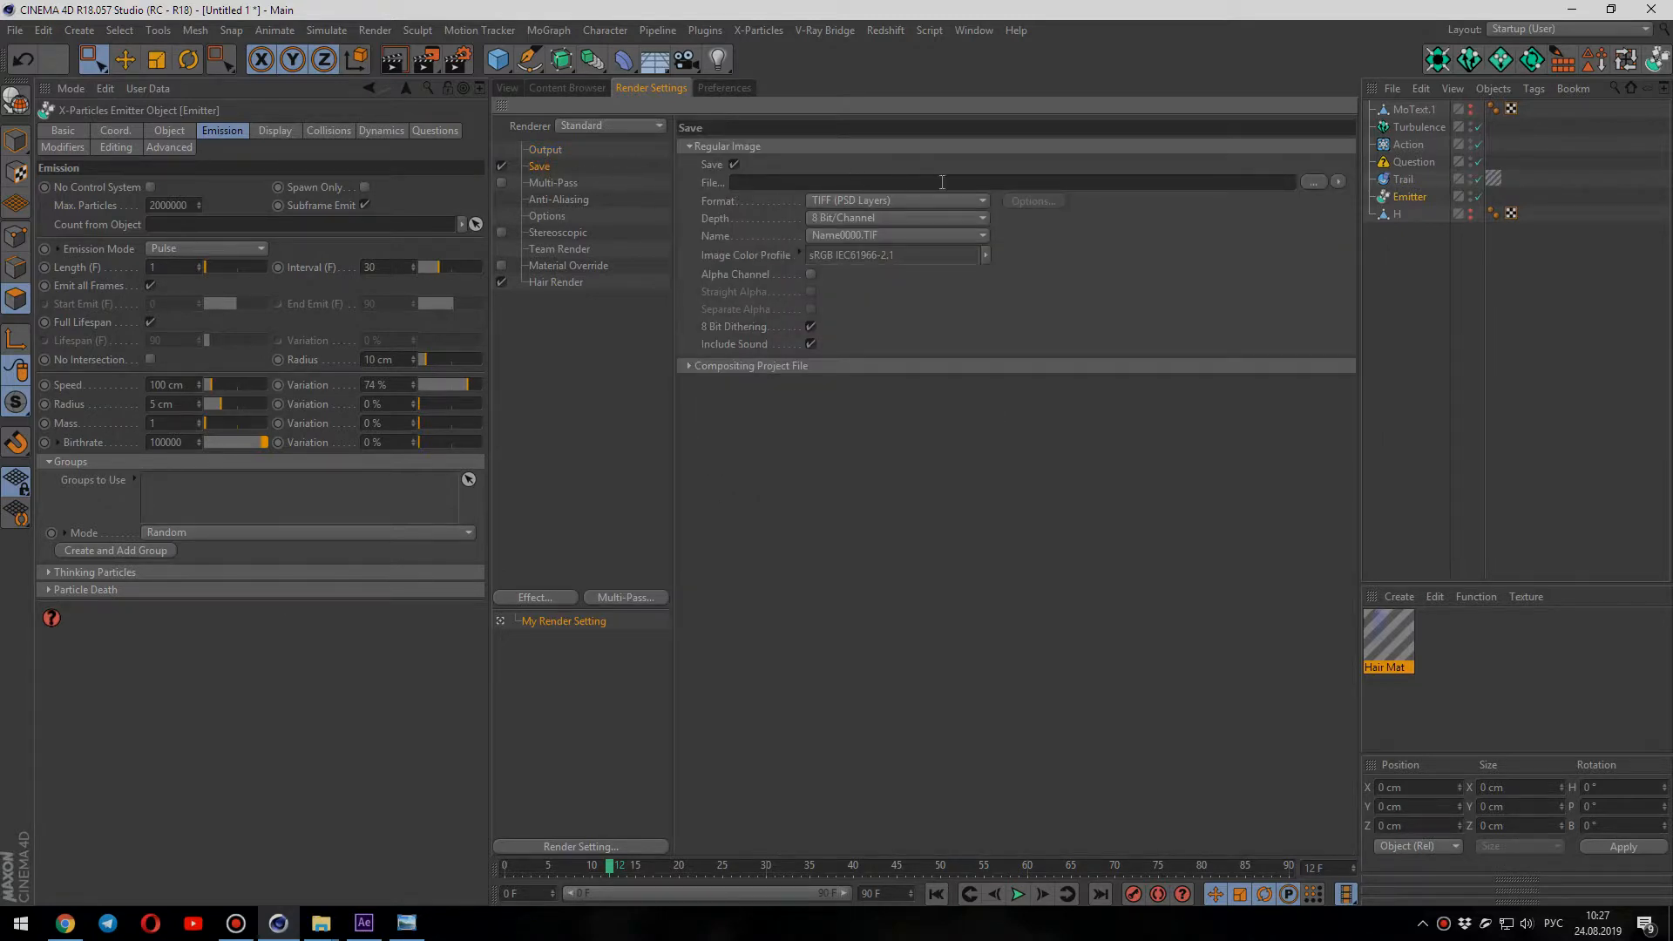
{"action": "left_click", "coordinate": [1312, 182]}
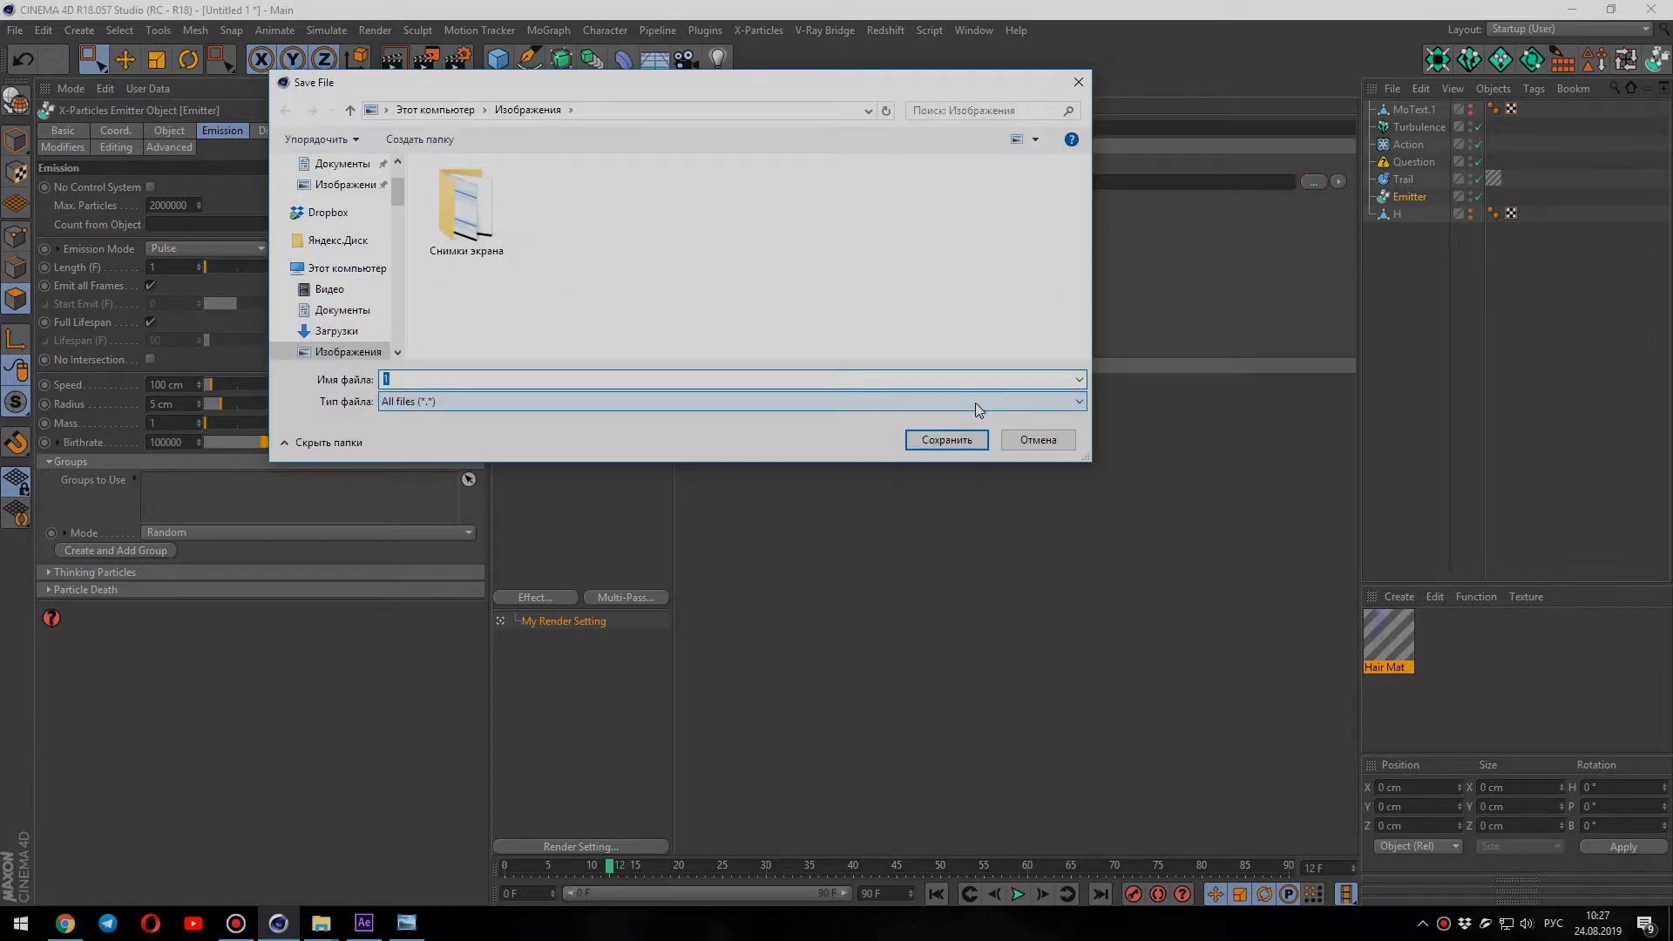
{"action": "left_click", "coordinate": [949, 441]}
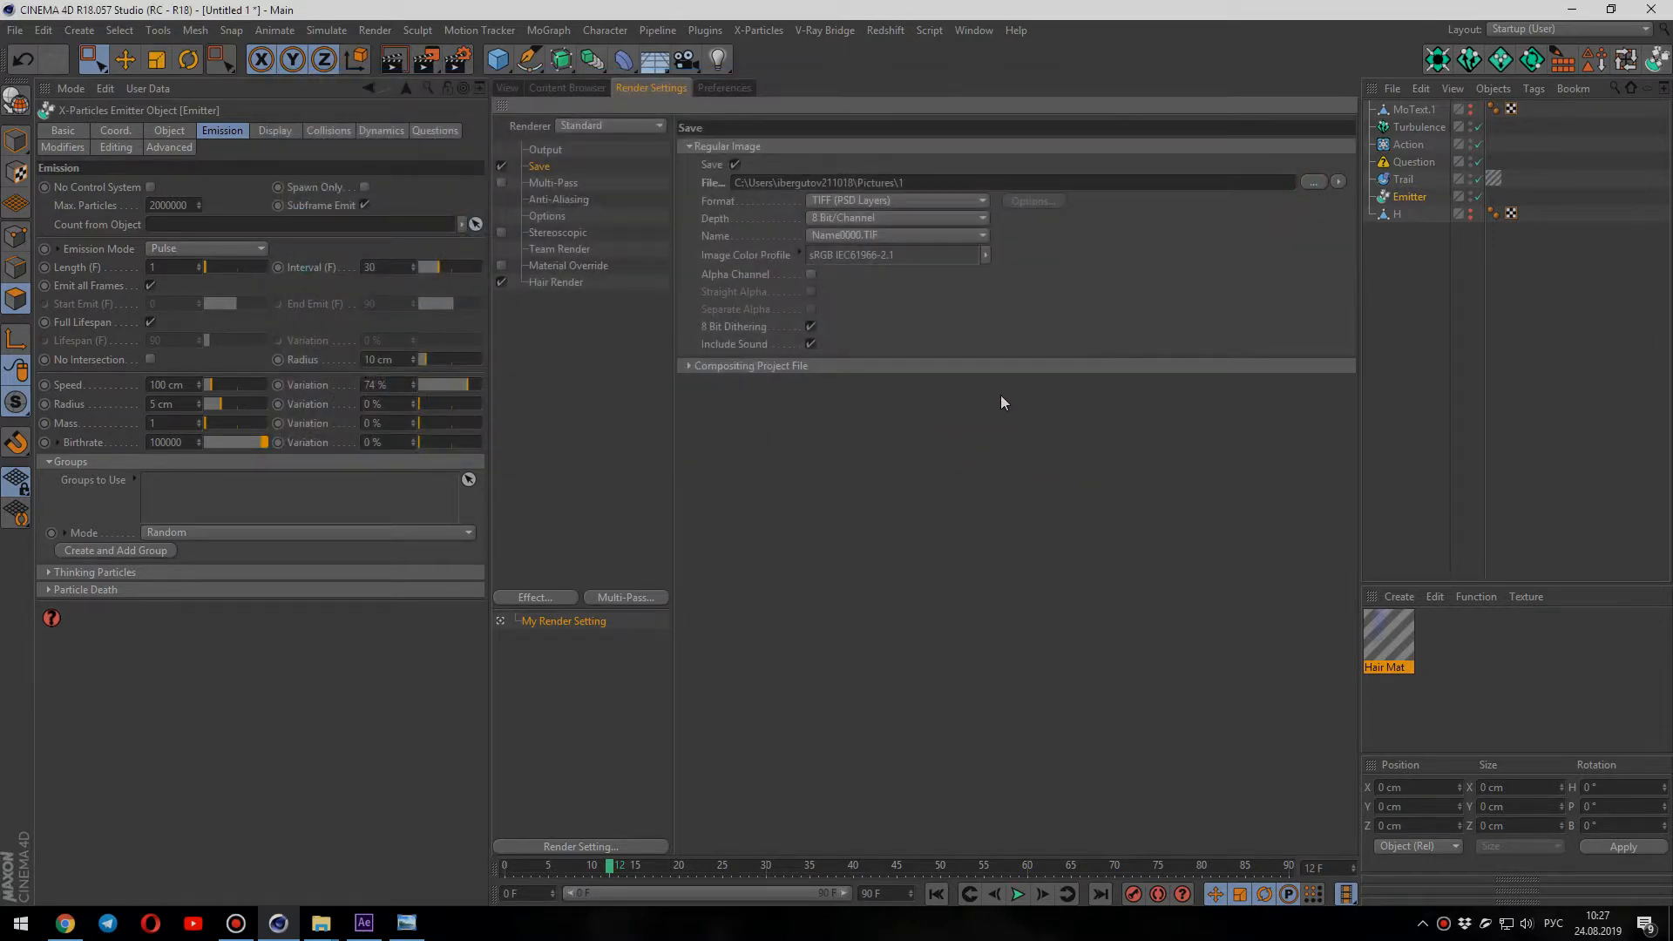
{"action": "left_click", "coordinate": [941, 201]}
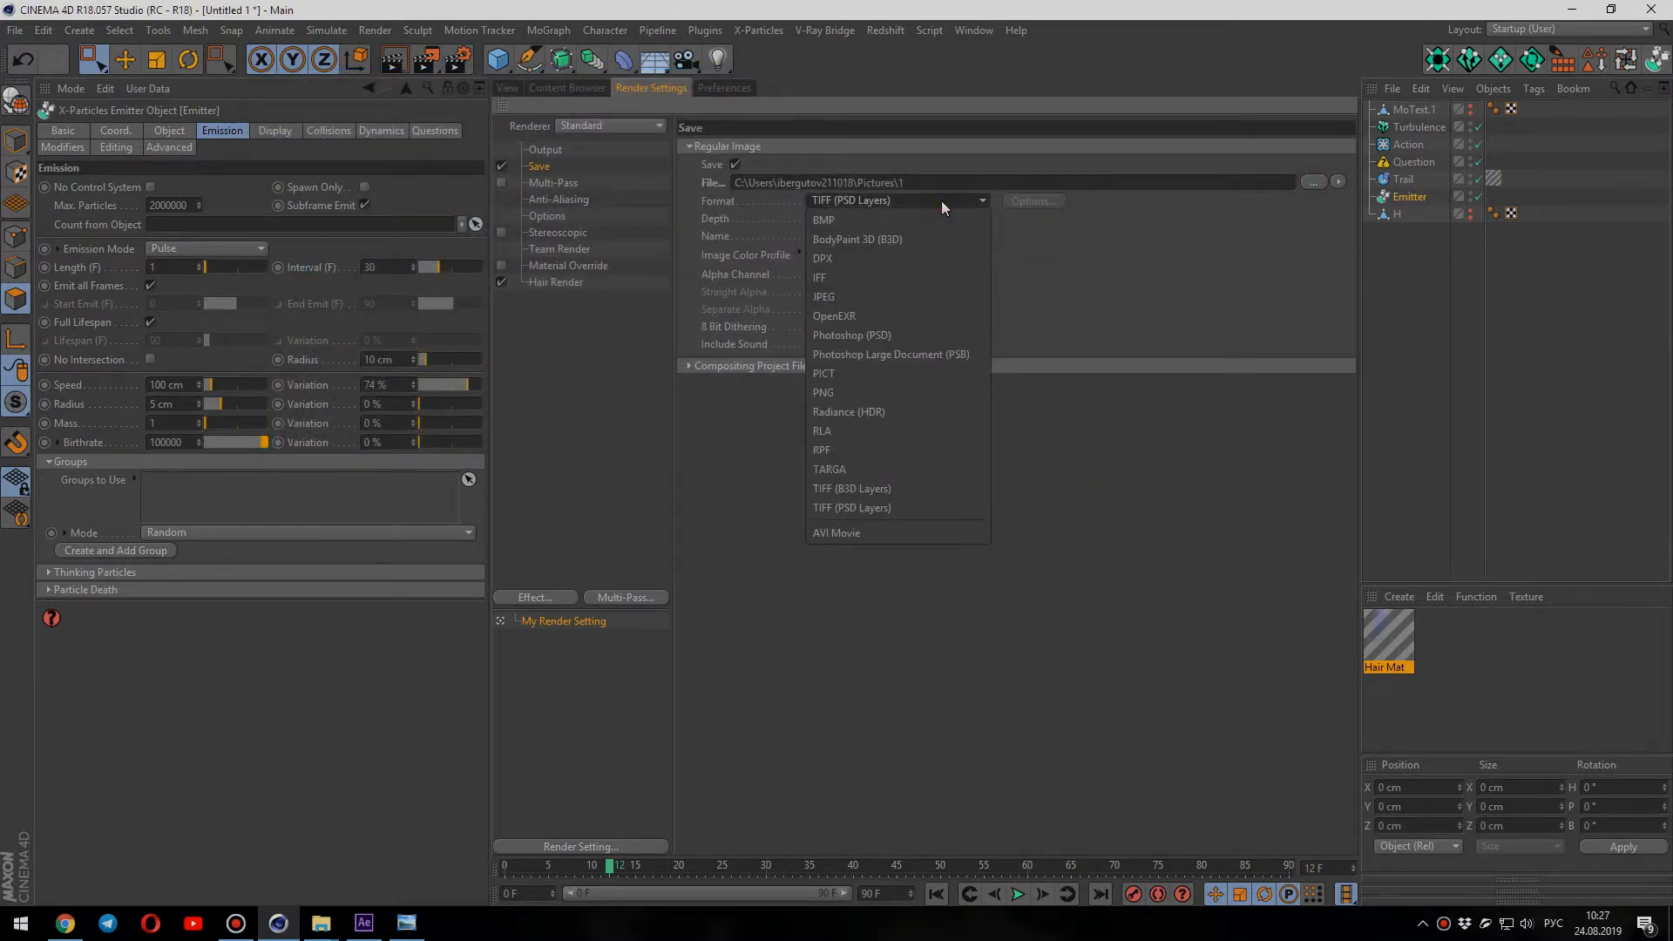
{"action": "left_click", "coordinate": [891, 316]}
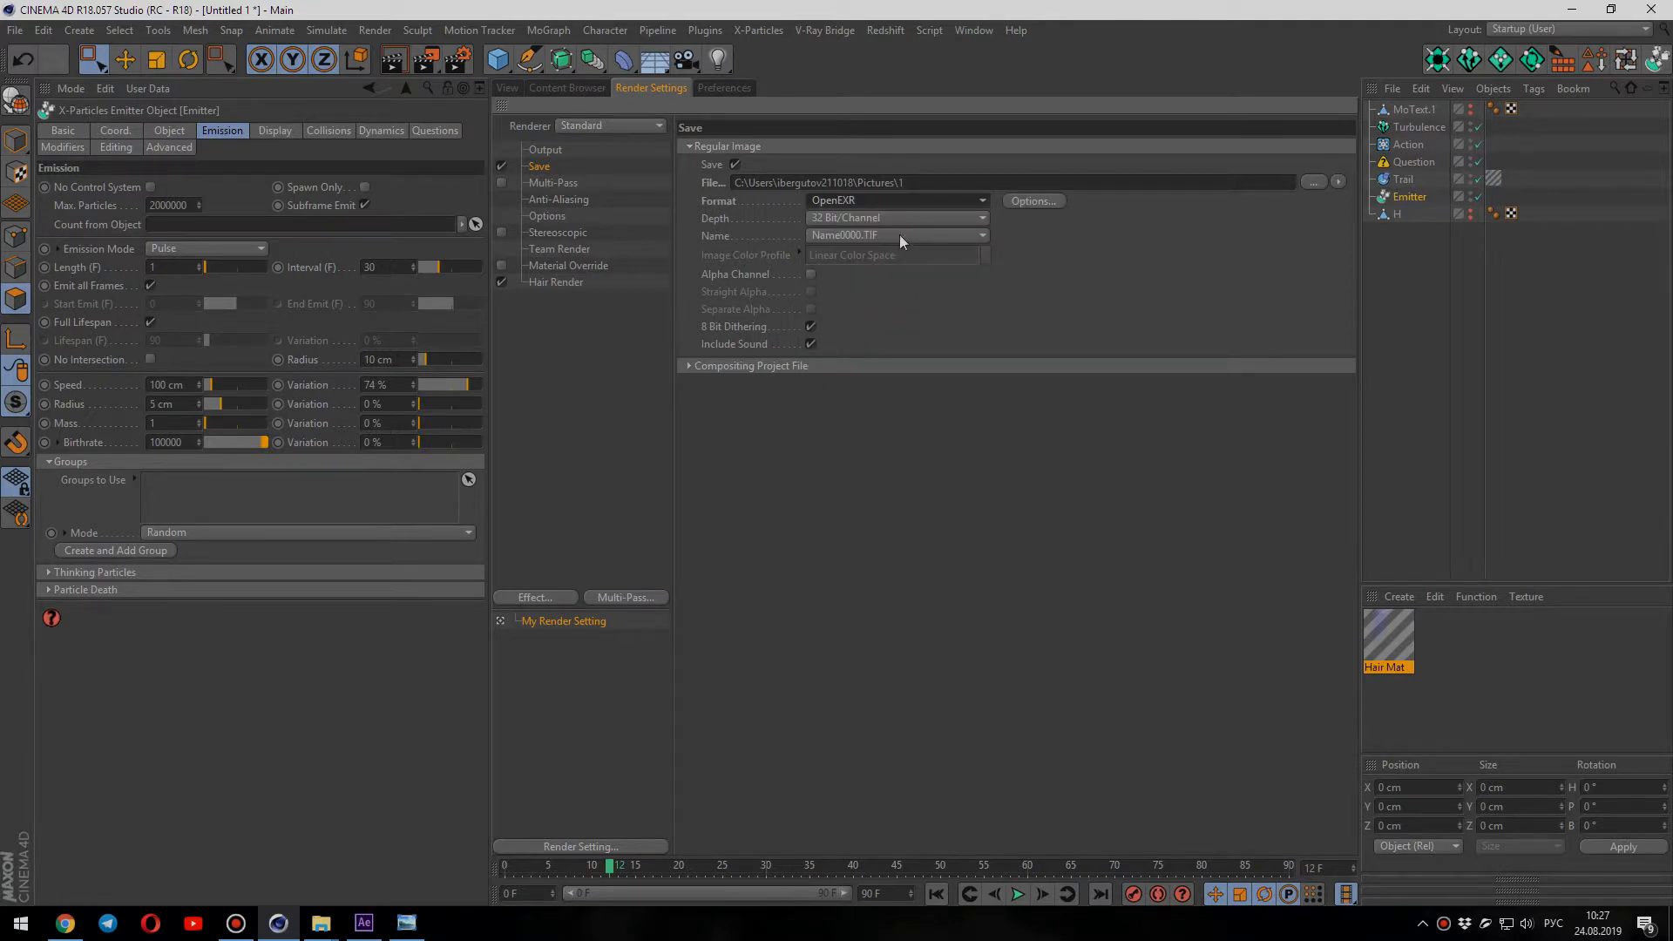
{"action": "left_click", "coordinate": [810, 273]}
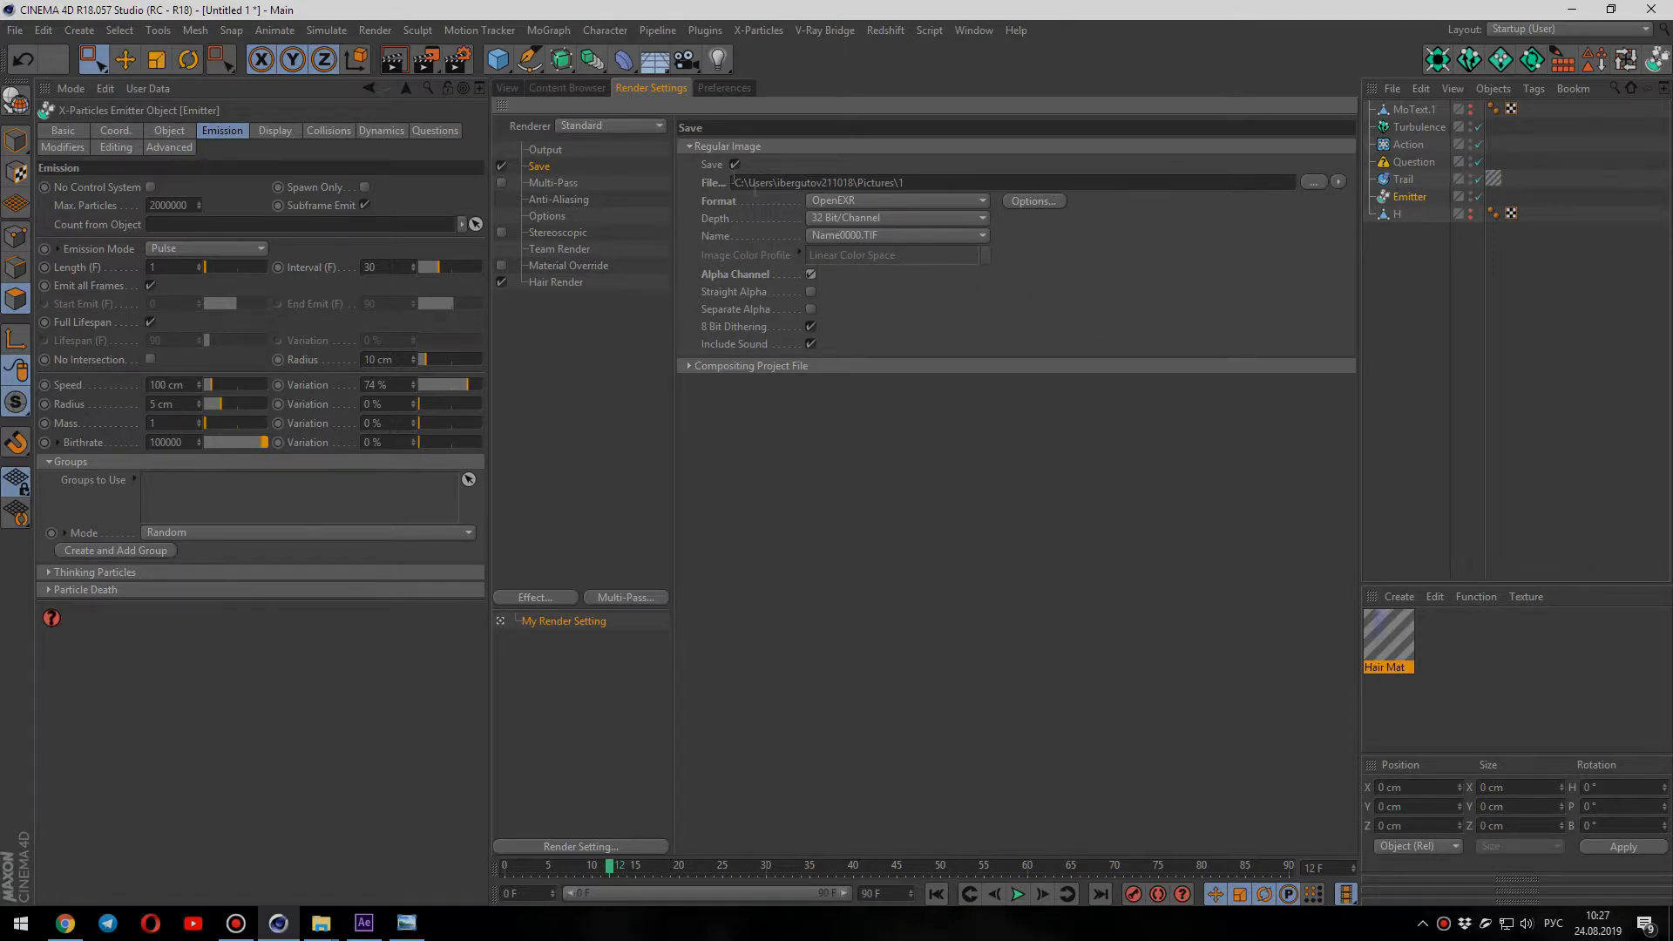
Step: Frame the whole text nearly straight on in the perspective view and render frame 12 to the Picture Viewer
{"action": "left_click", "coordinate": [508, 89]}
{"action": "middle_click_drag", "start_coordinate": [966, 458], "coordinate": [953, 495], "text": "alt"}
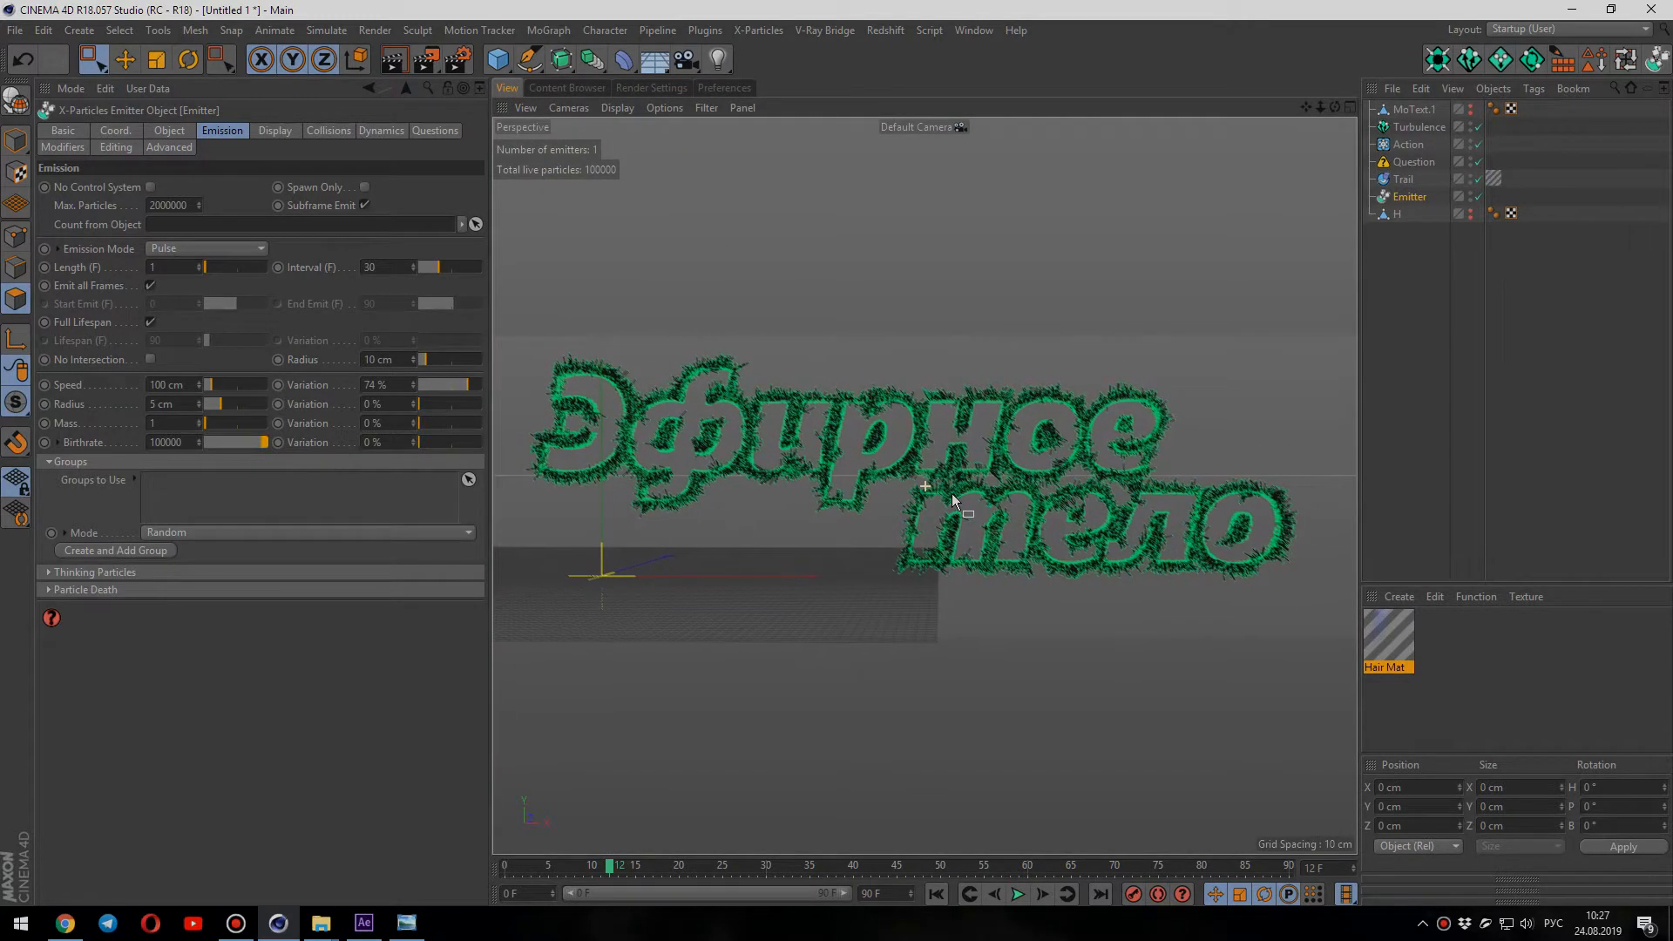
{"action": "left_click_drag", "start_coordinate": [952, 496], "coordinate": [952, 487], "text": "alt"}
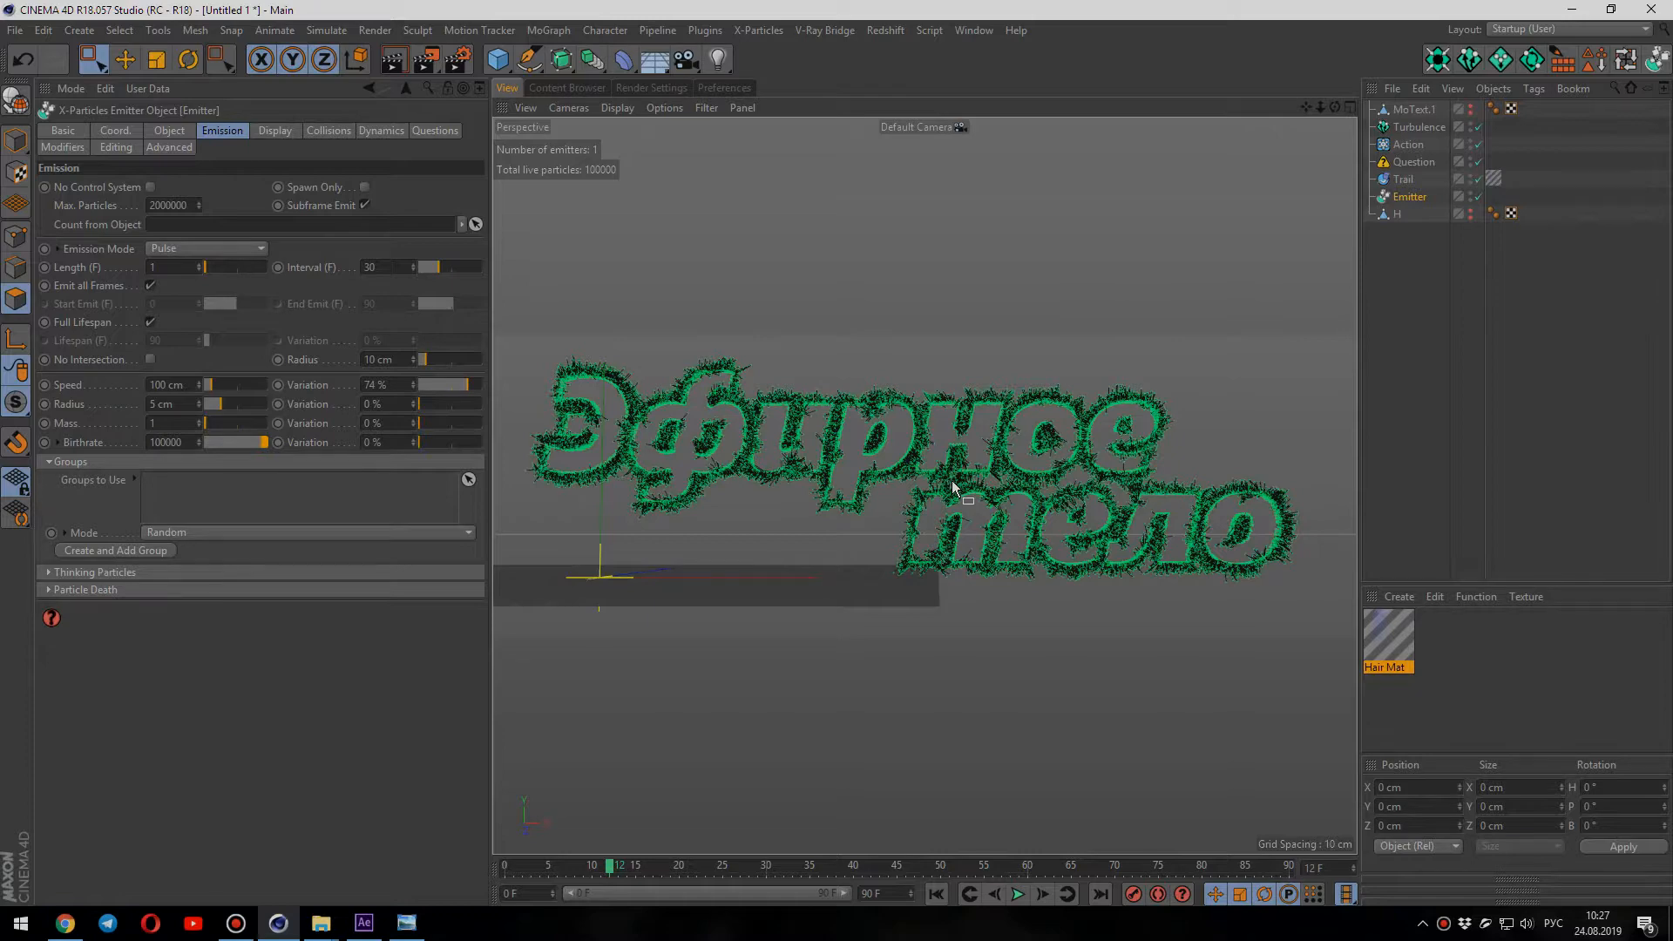
{"action": "left_click", "coordinate": [432, 61]}
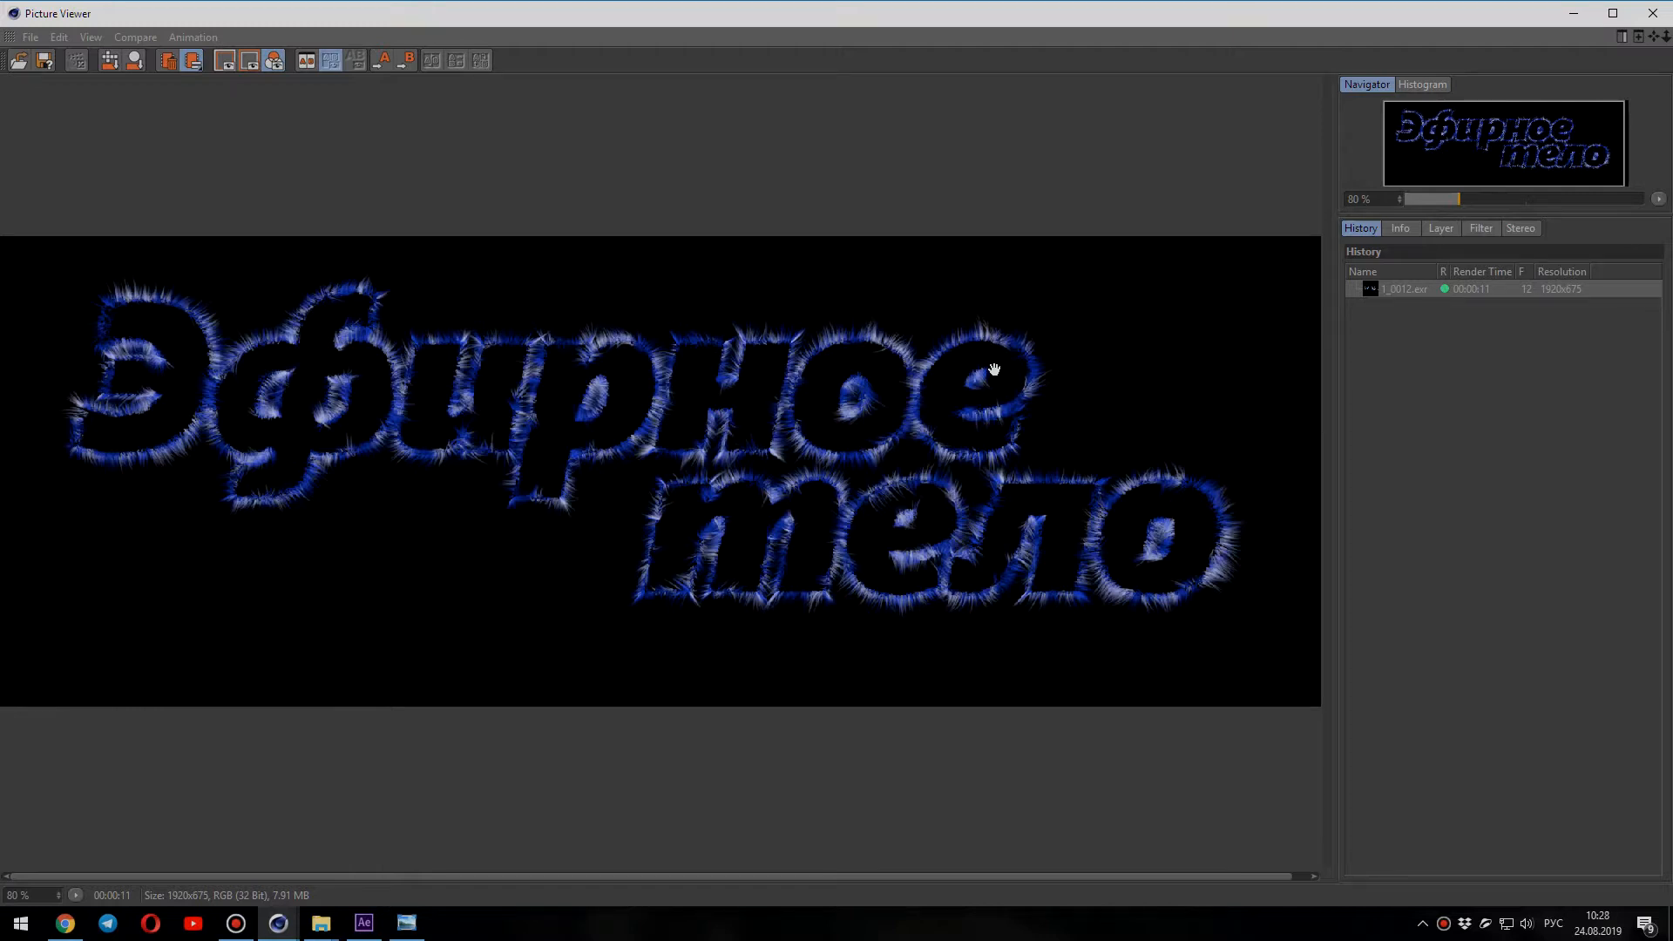
Step: Switch to After Effects, import 1_0012.exr from the Изображения folder, and create a composition from it
{"action": "left_click", "coordinate": [370, 931]}
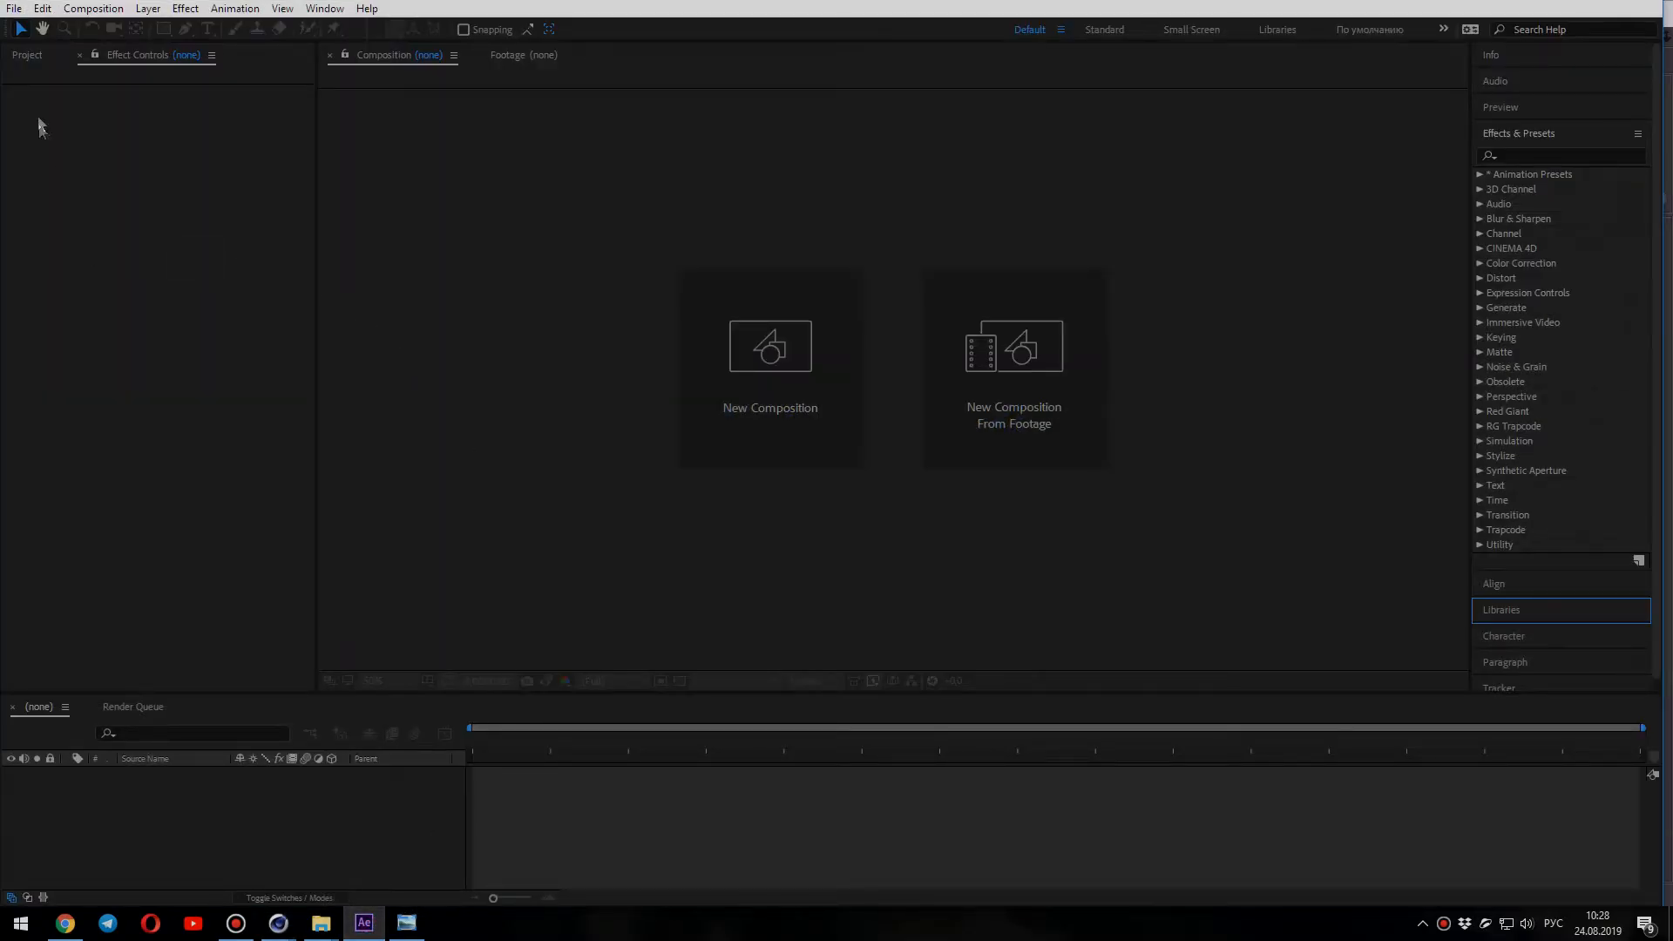
{"action": "left_click", "coordinate": [35, 59]}
{"action": "right_click", "coordinate": [194, 341]}
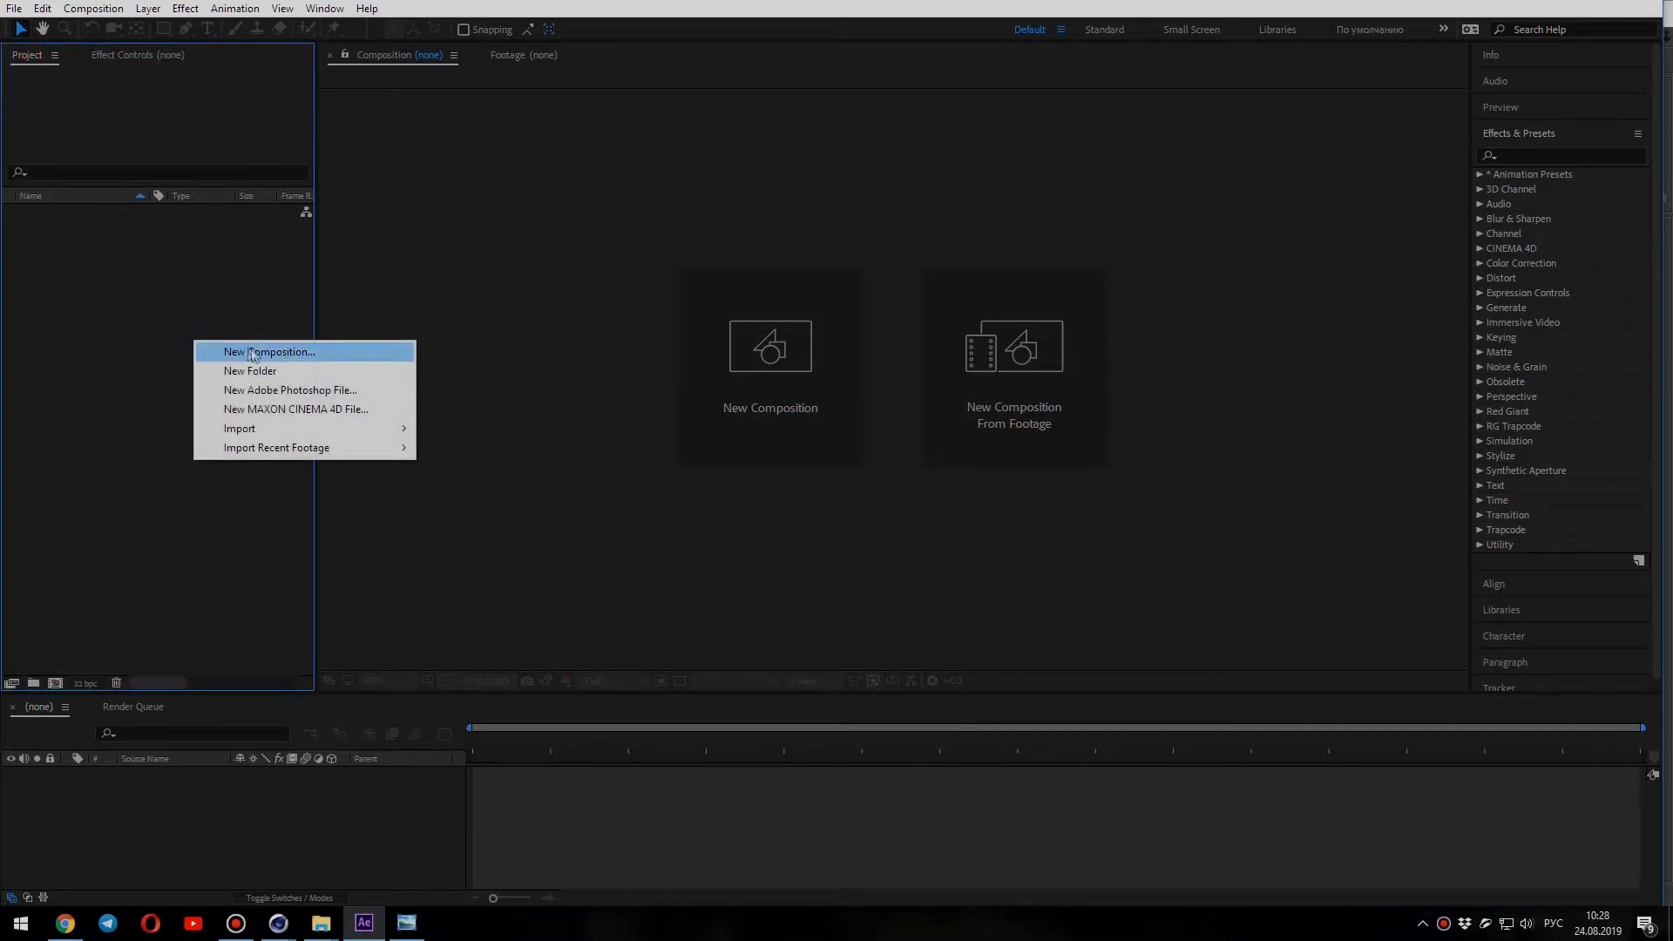
{"action": "mouse_move", "coordinate": [344, 429]}
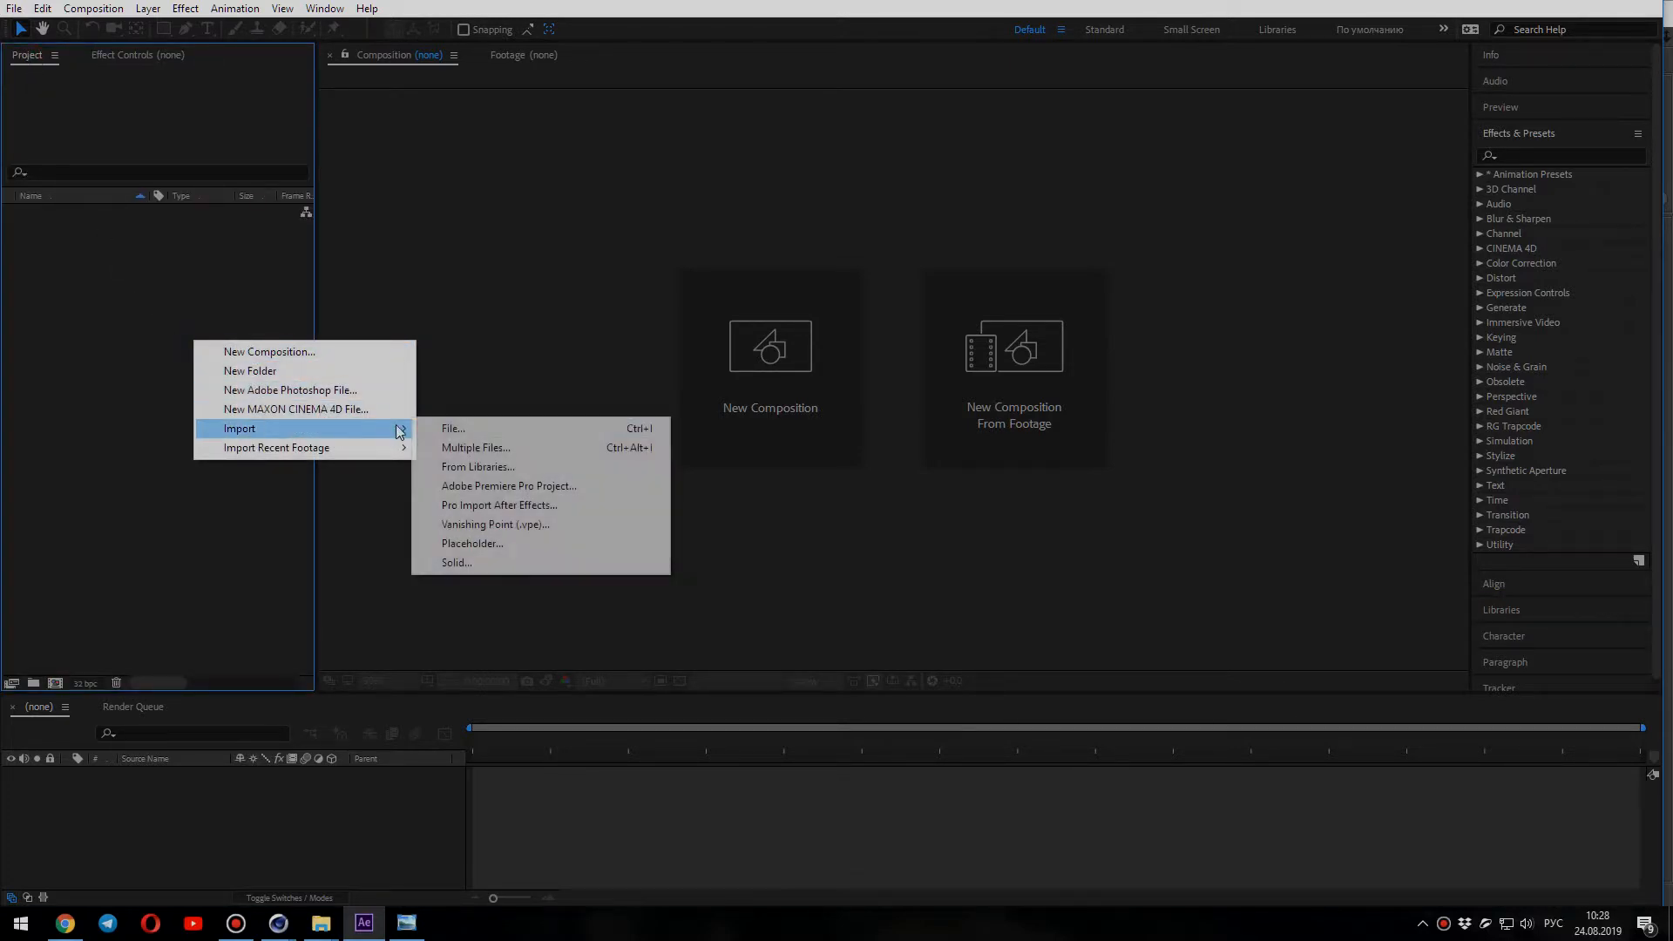
{"action": "left_click", "coordinate": [479, 427]}
{"action": "left_click", "coordinate": [653, 361]}
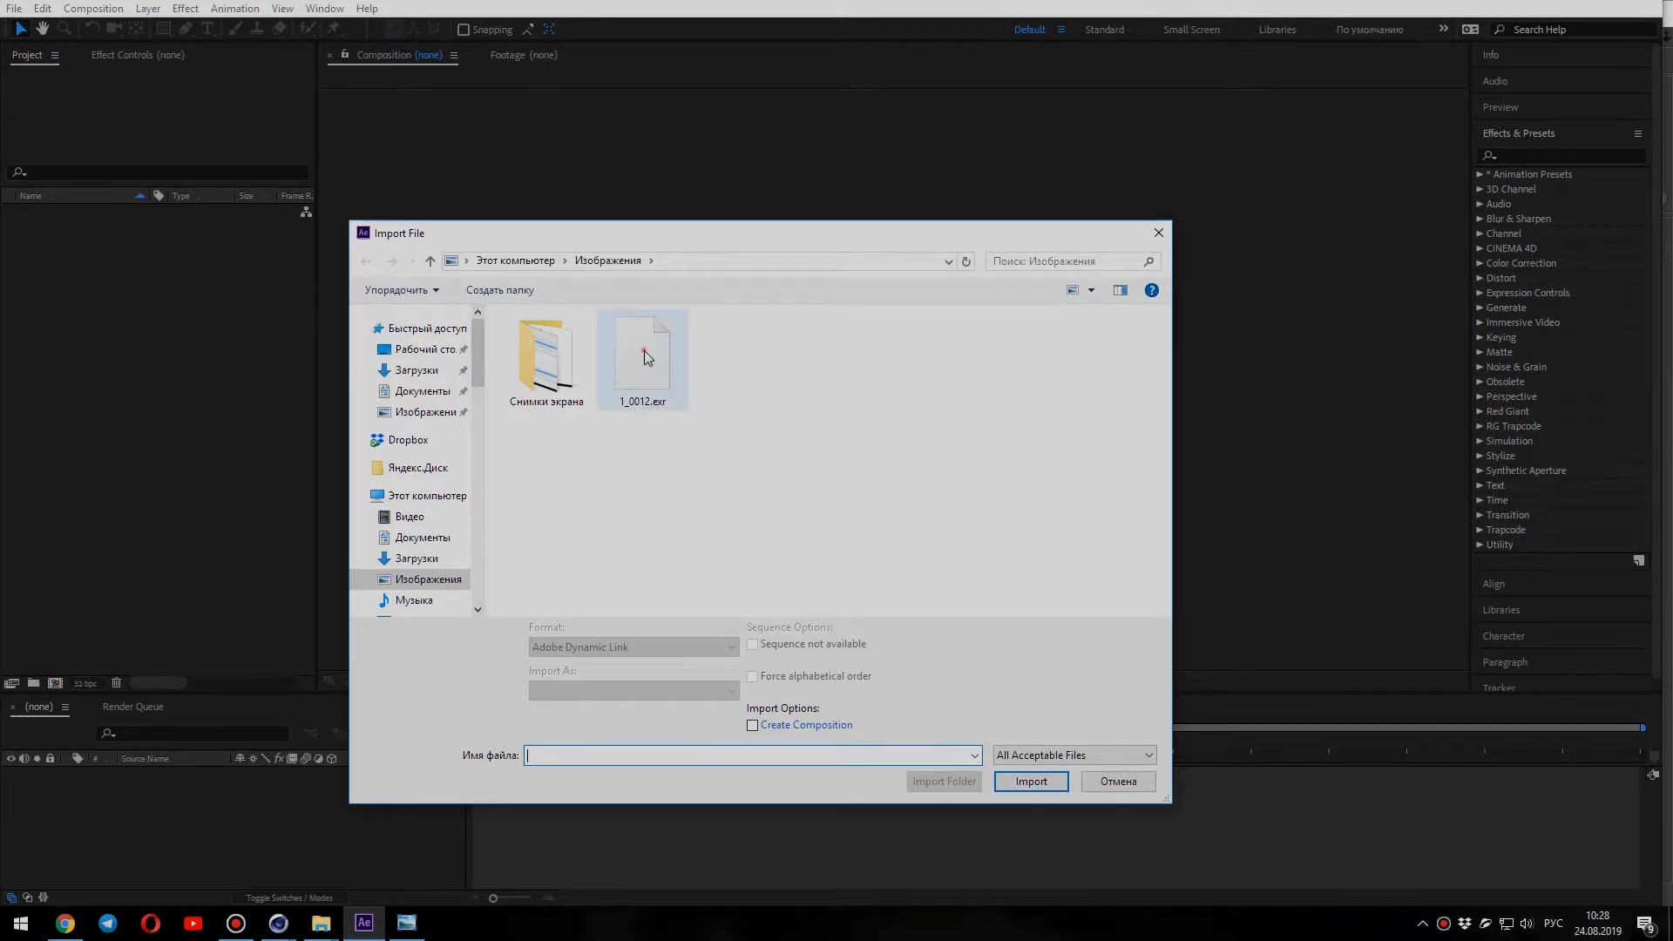
{"action": "left_click", "coordinate": [1034, 771]}
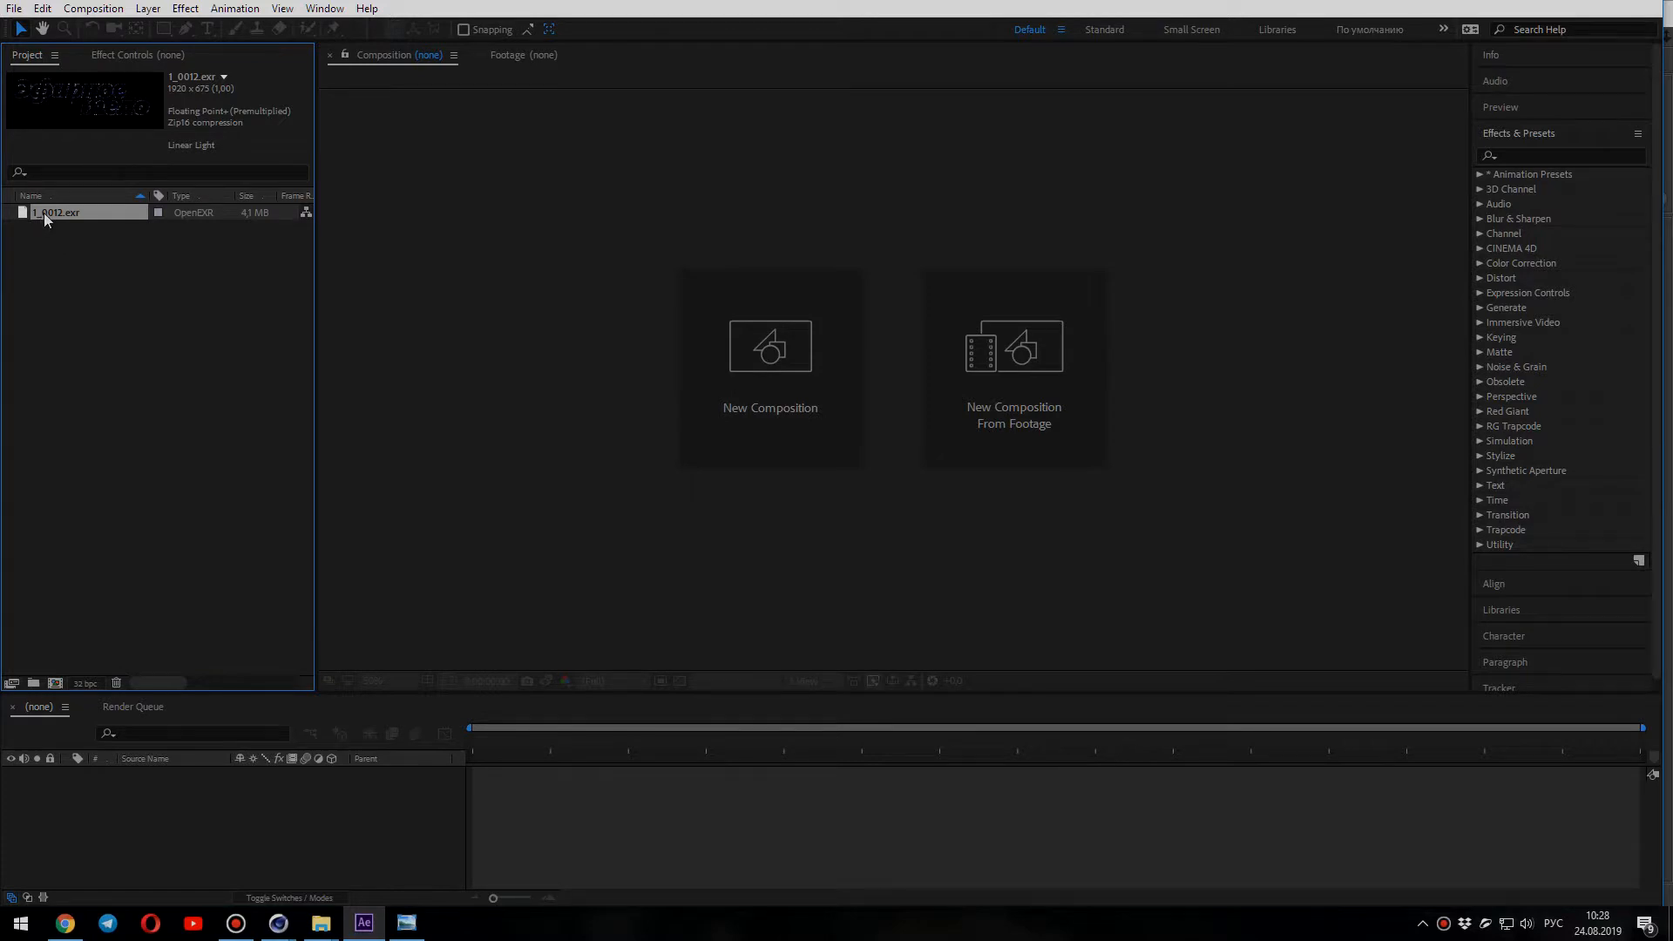
{"action": "left_click_drag", "start_coordinate": [43, 212], "coordinate": [56, 682]}
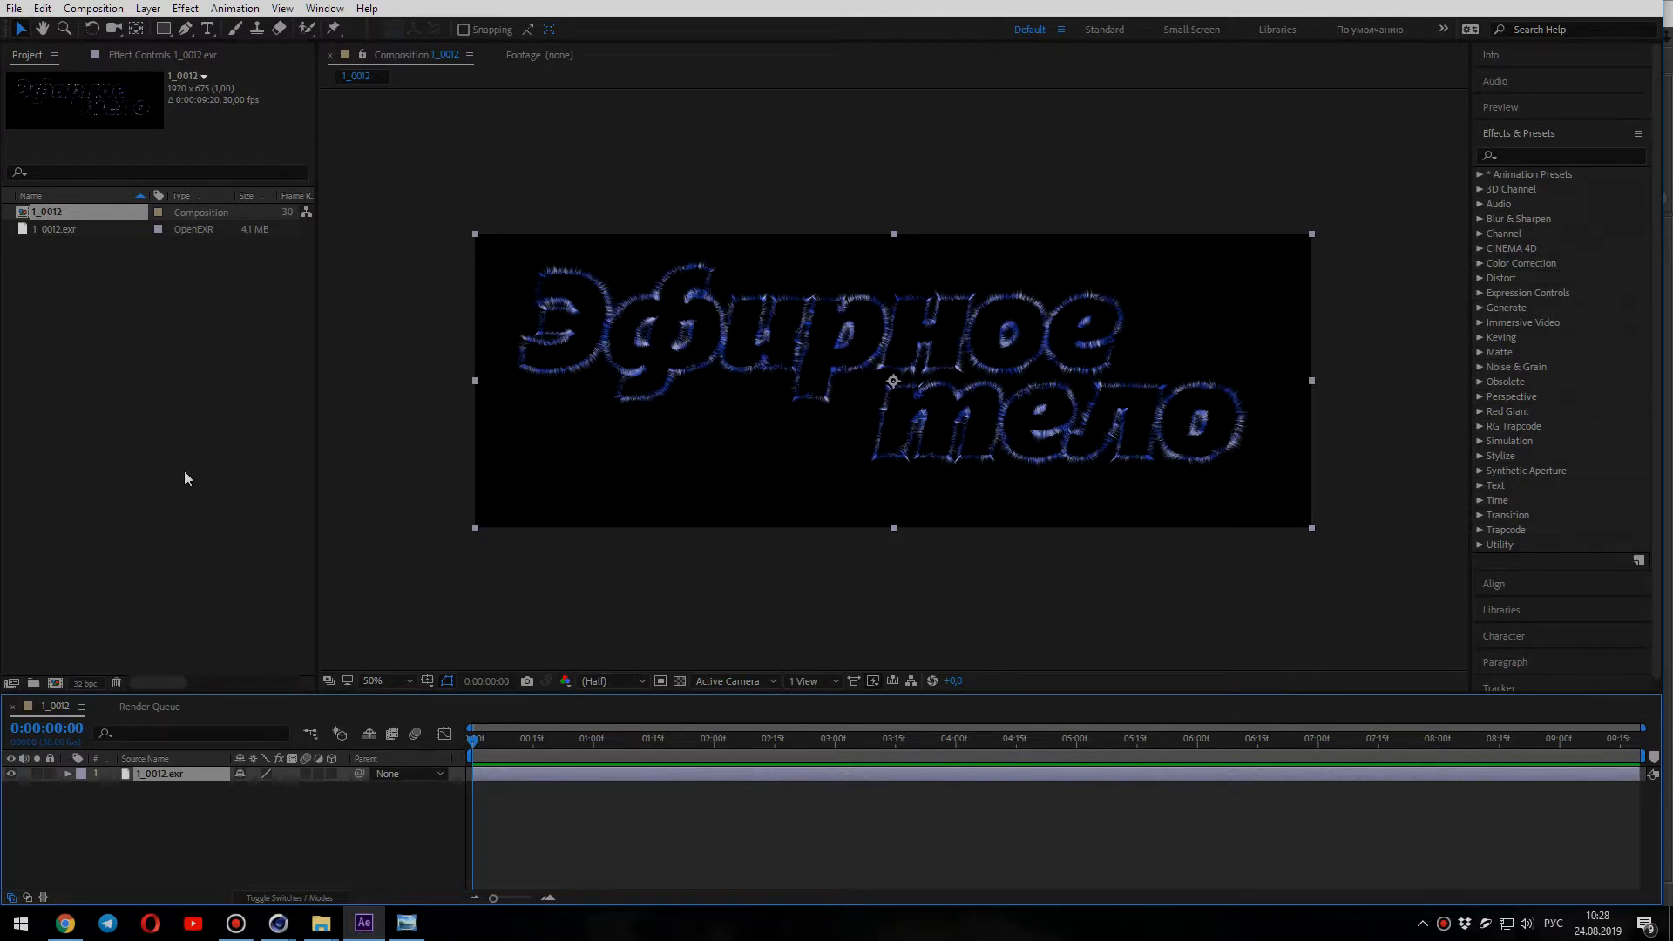
Step: Find the Stylize Glow effect and apply it to the 1_0012.exr layer
{"action": "key", "text": "alt+shift"}
{"action": "left_click", "coordinate": [1533, 156]}
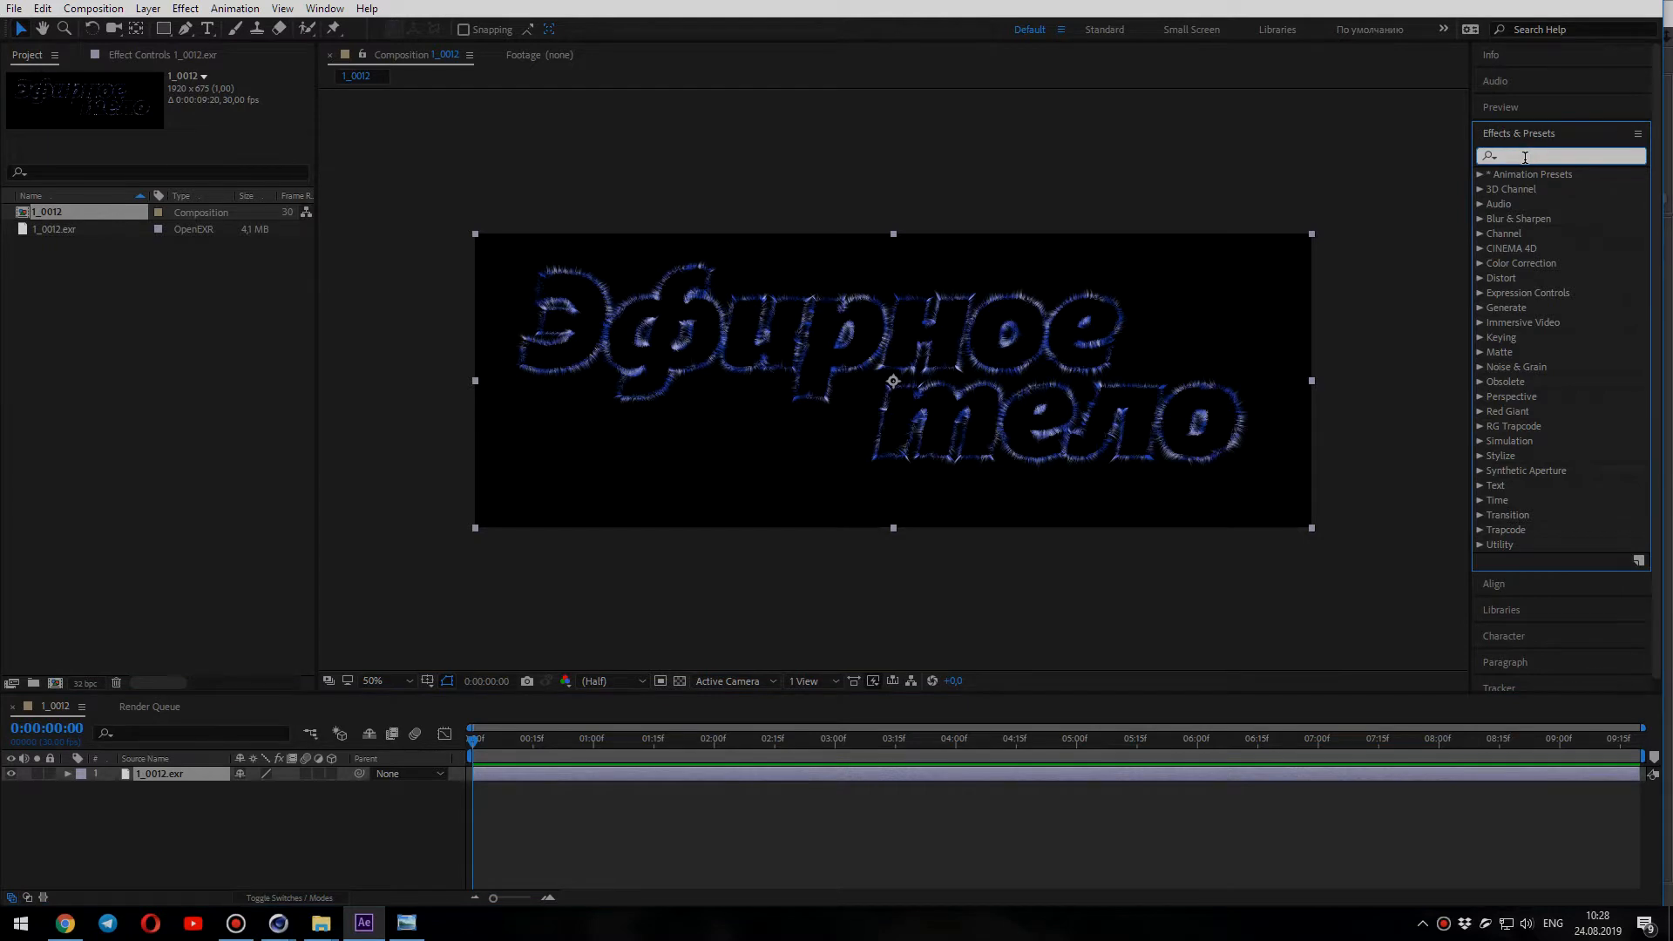
{"action": "type", "text": "glow"}
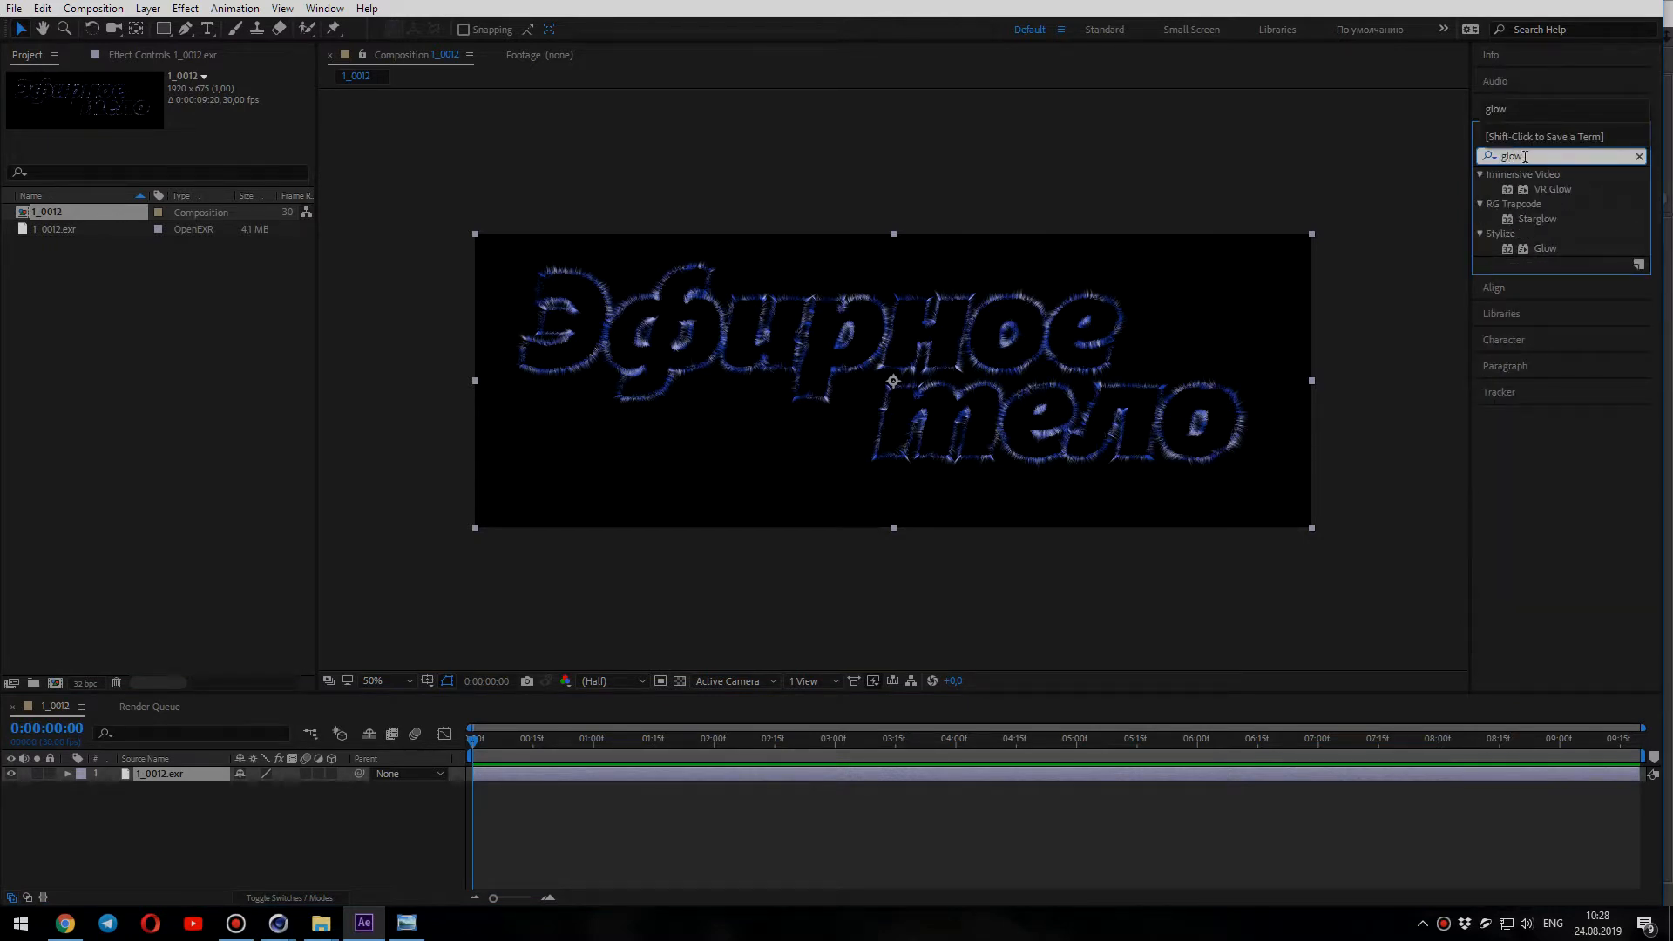
{"action": "left_click_drag", "start_coordinate": [1544, 248], "coordinate": [212, 784]}
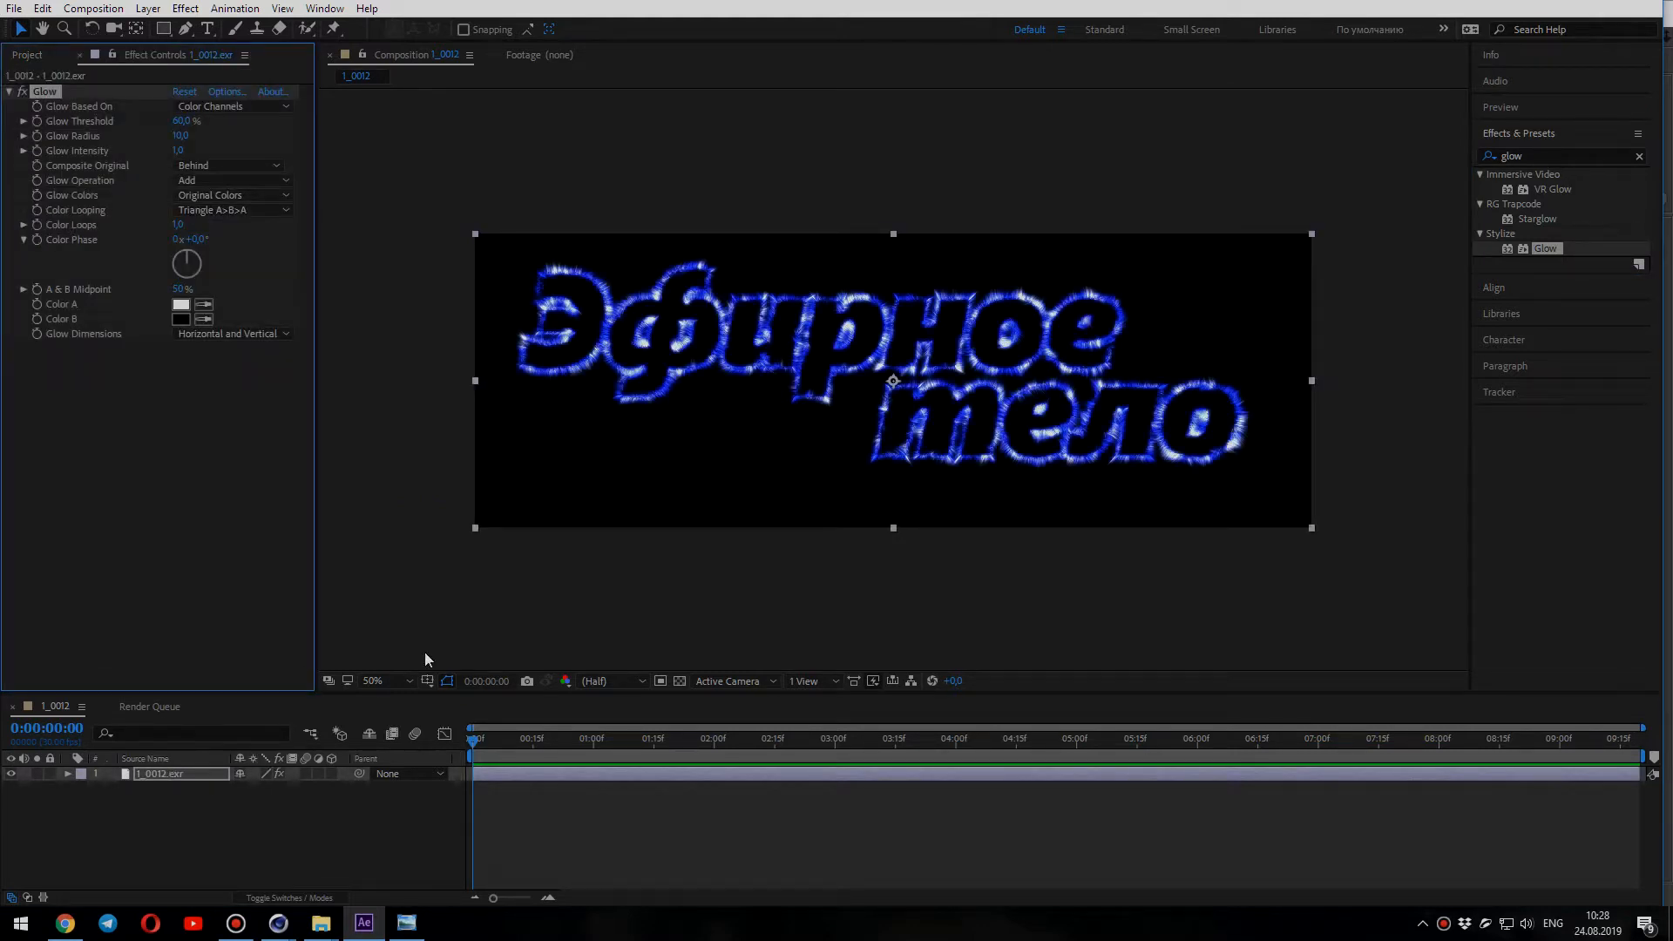
{"action": "key", "text": "alt+shift"}
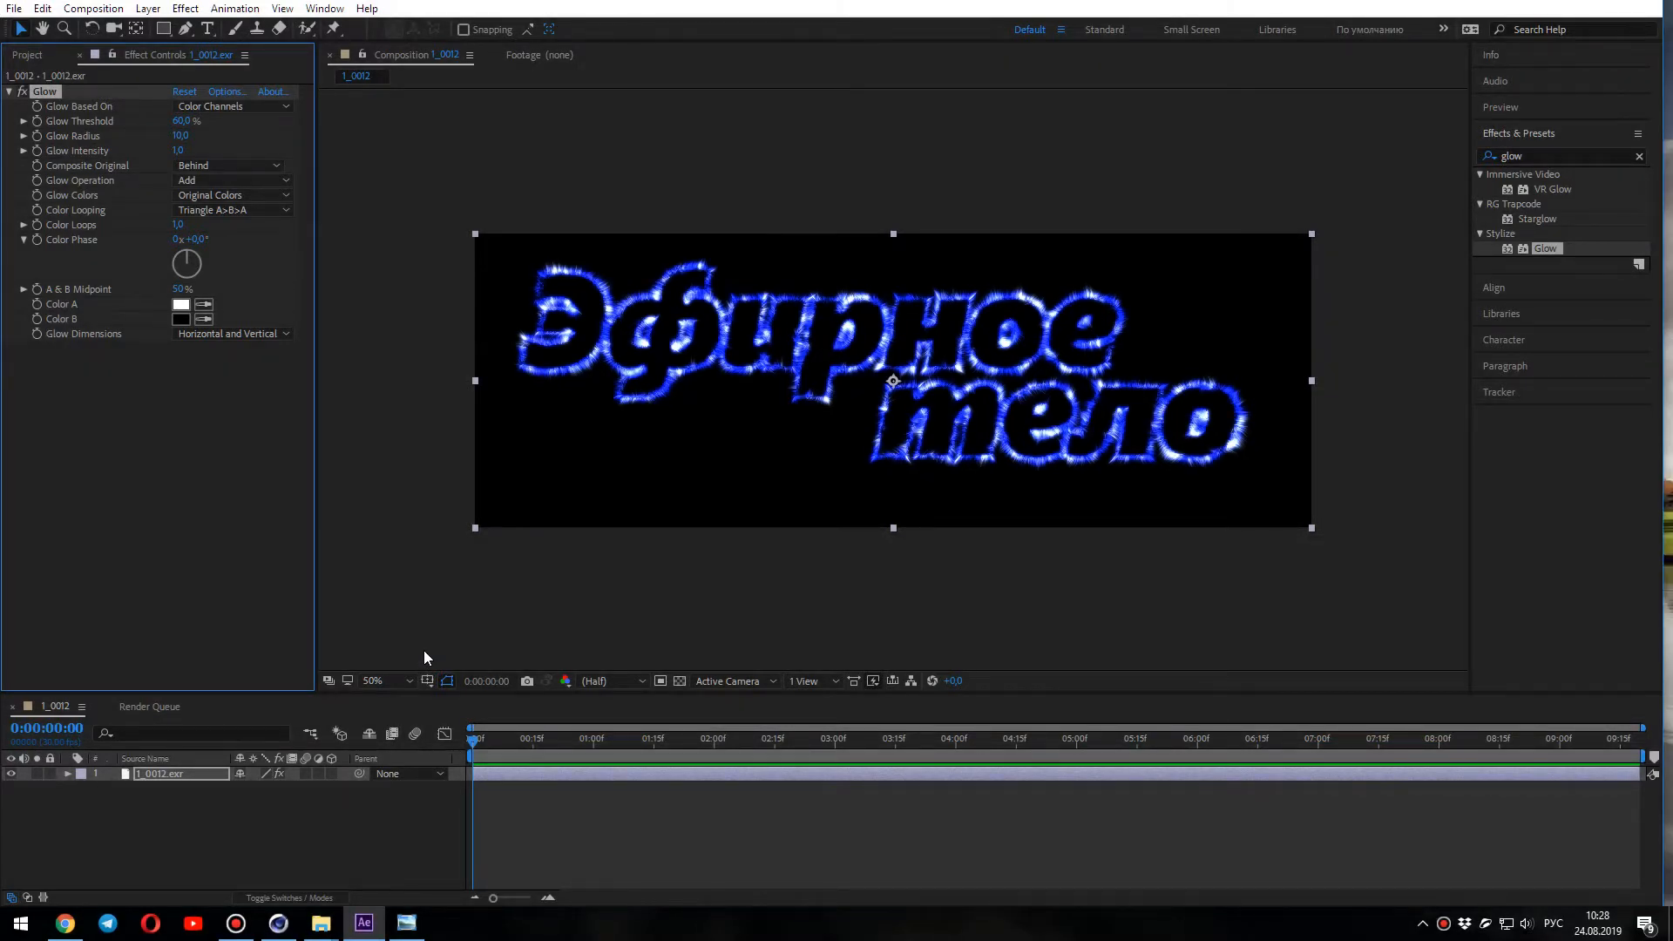
Step: Base the Glow on the Alpha Channel, with a threshold of 25.9% and an intensity of 0.8
{"action": "left_click", "coordinate": [277, 106]}
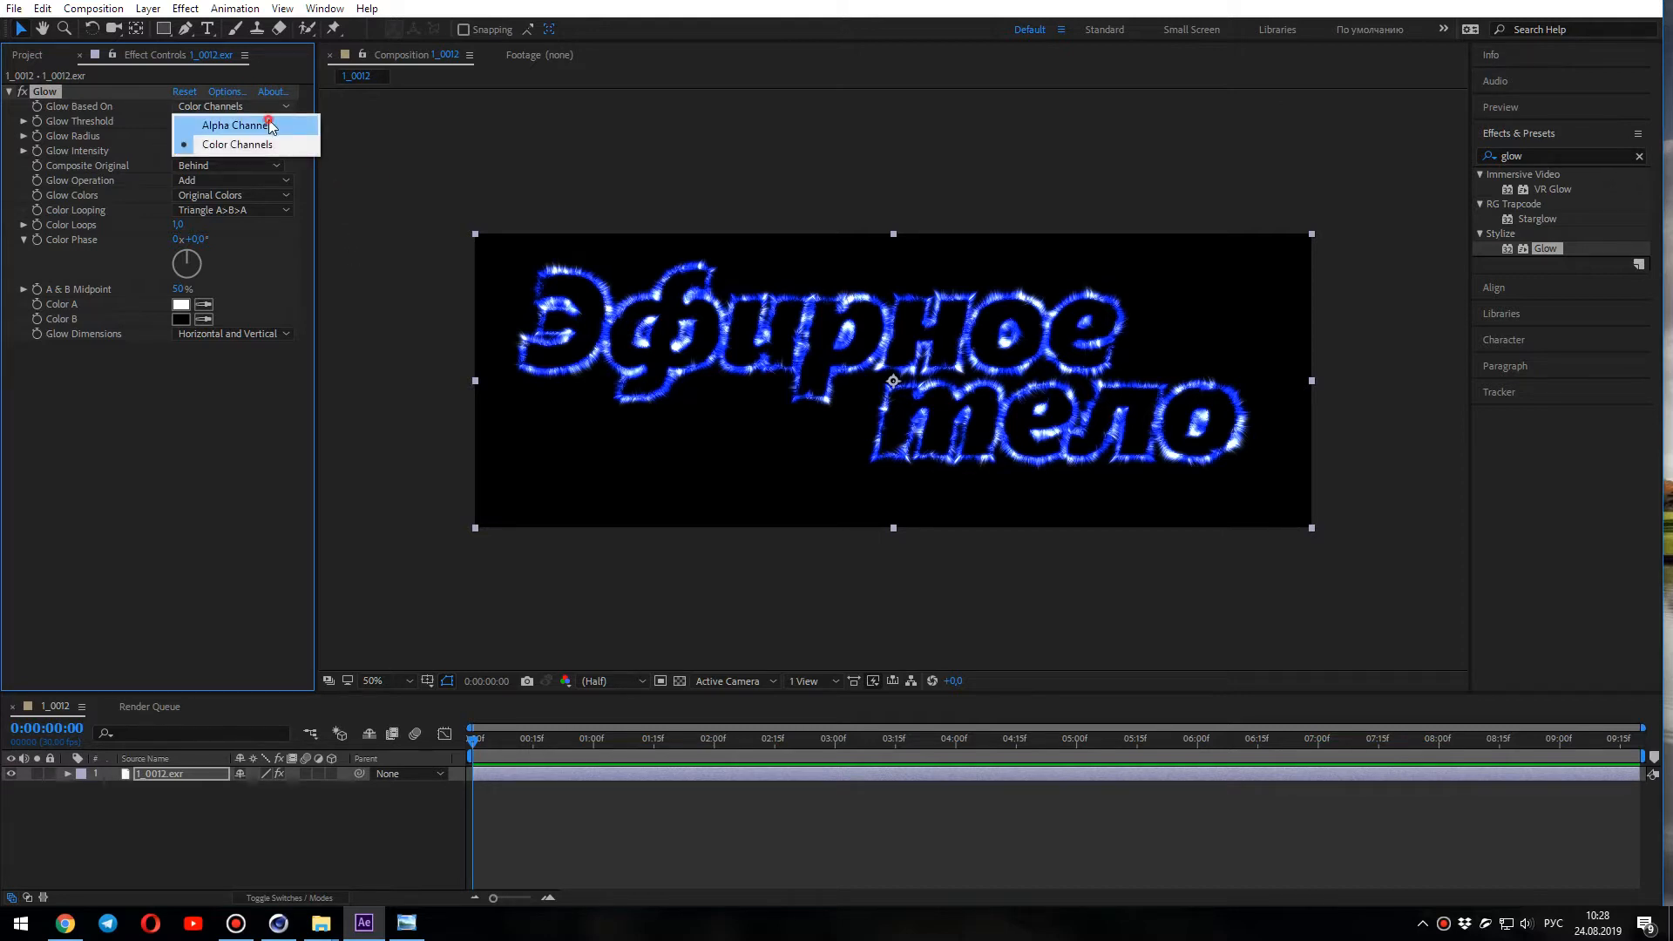
{"action": "left_click", "coordinate": [270, 126]}
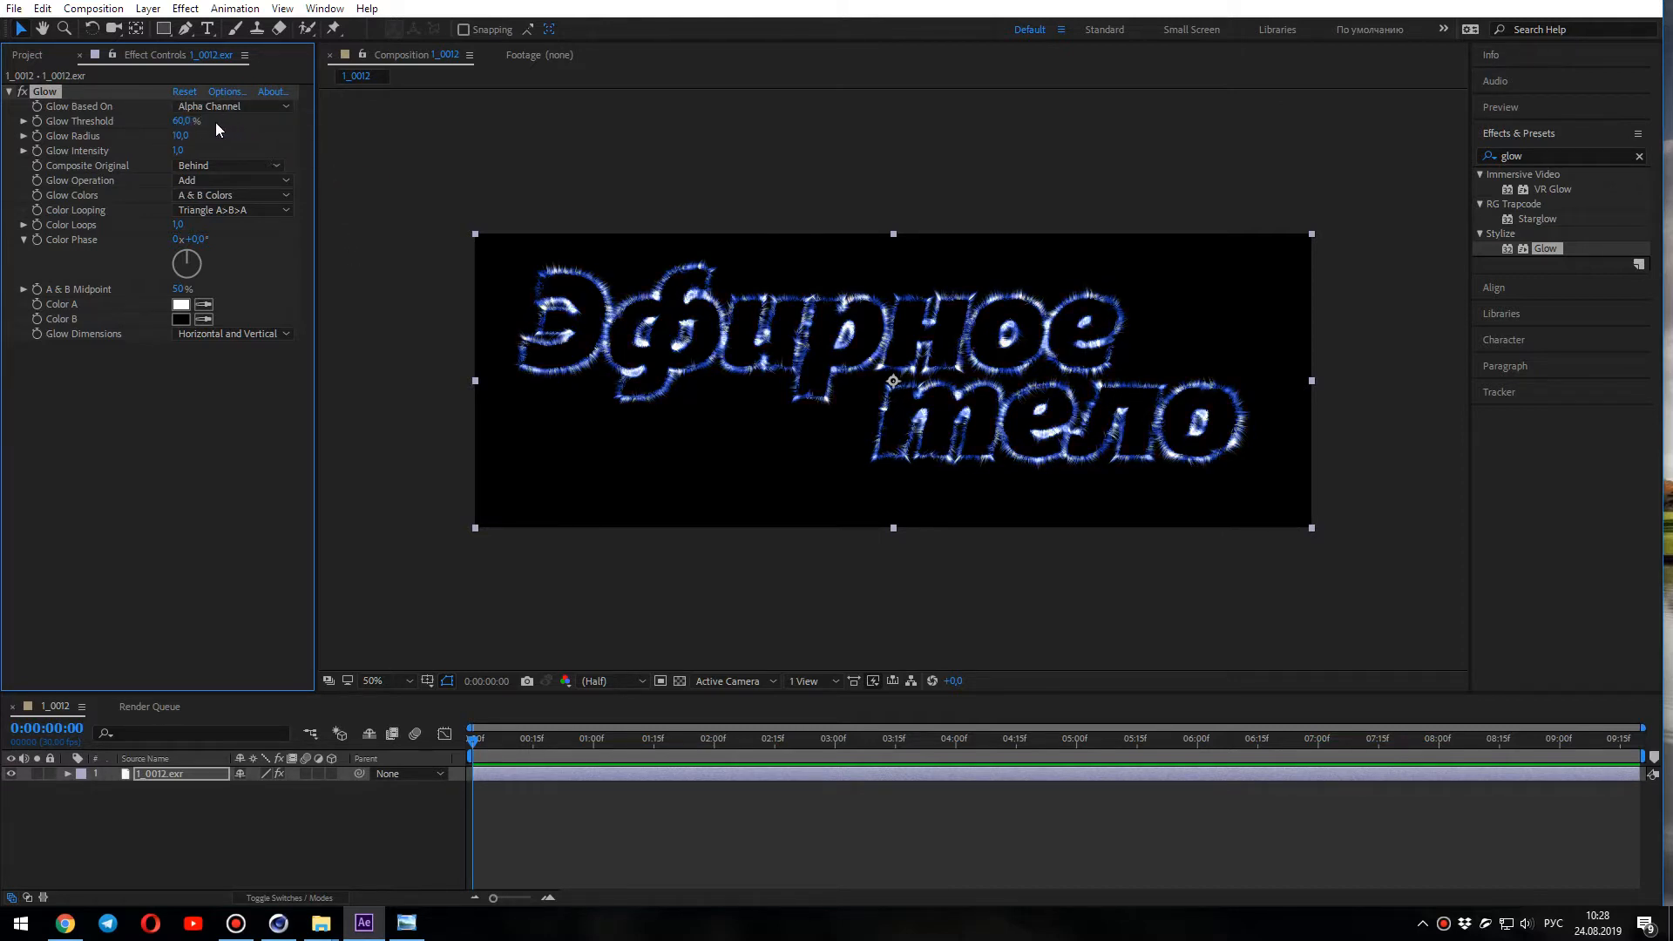
{"action": "left_click_drag", "start_coordinate": [183, 121], "coordinate": [113, 130]}
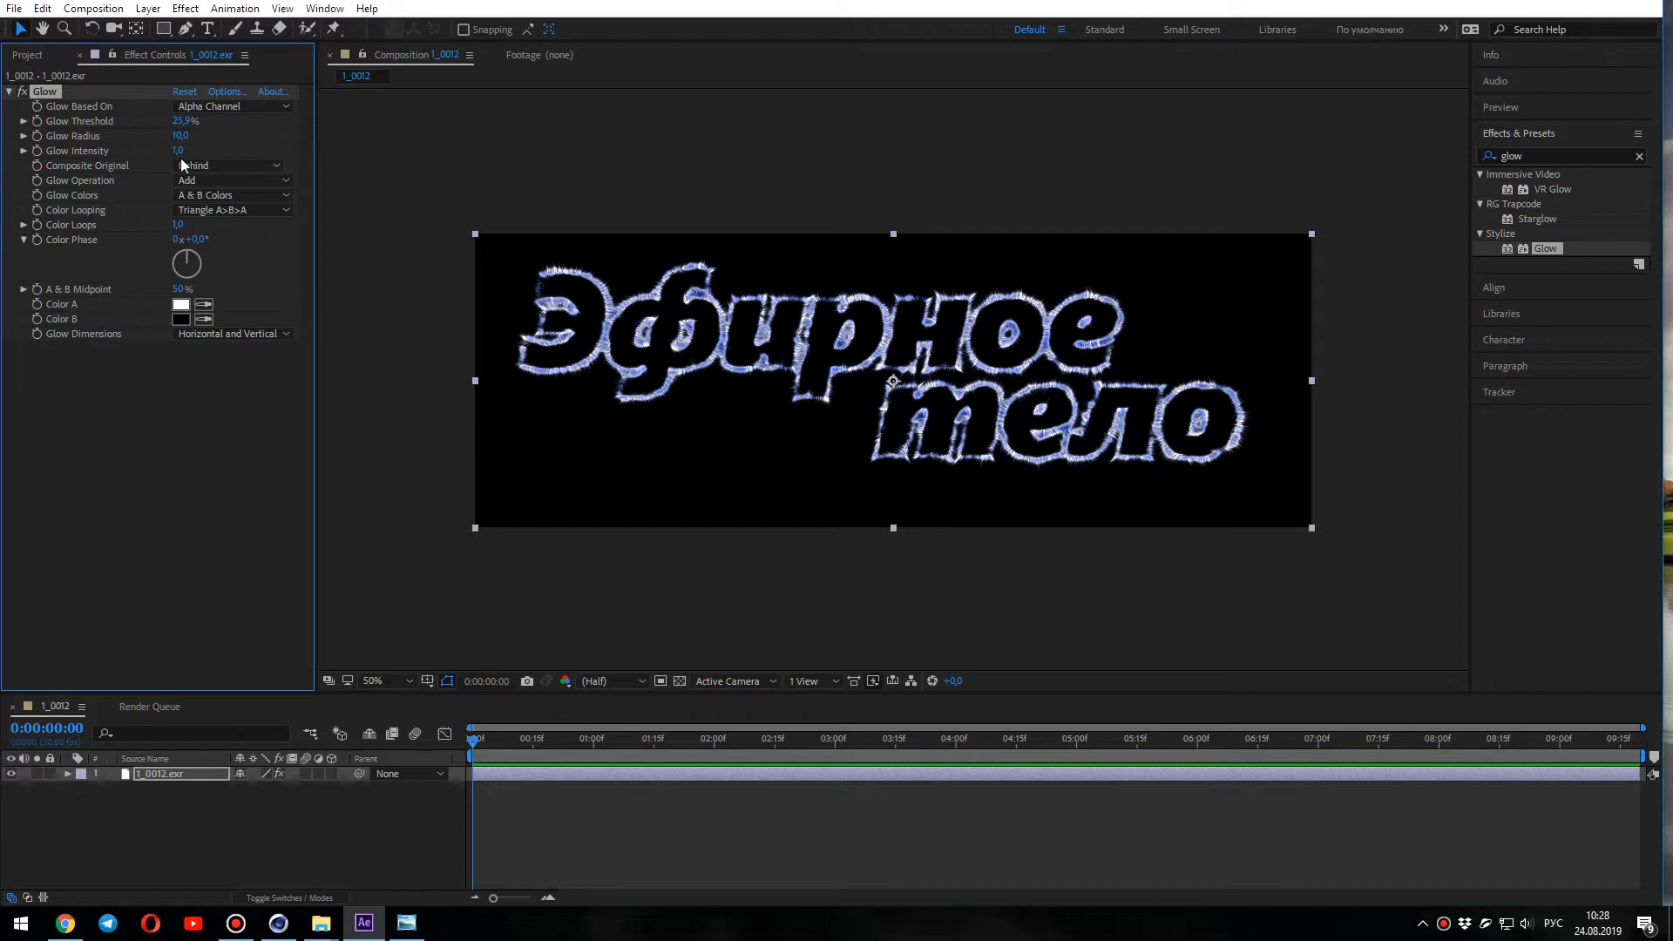
{"action": "left_click_drag", "start_coordinate": [178, 150], "coordinate": [156, 155]}
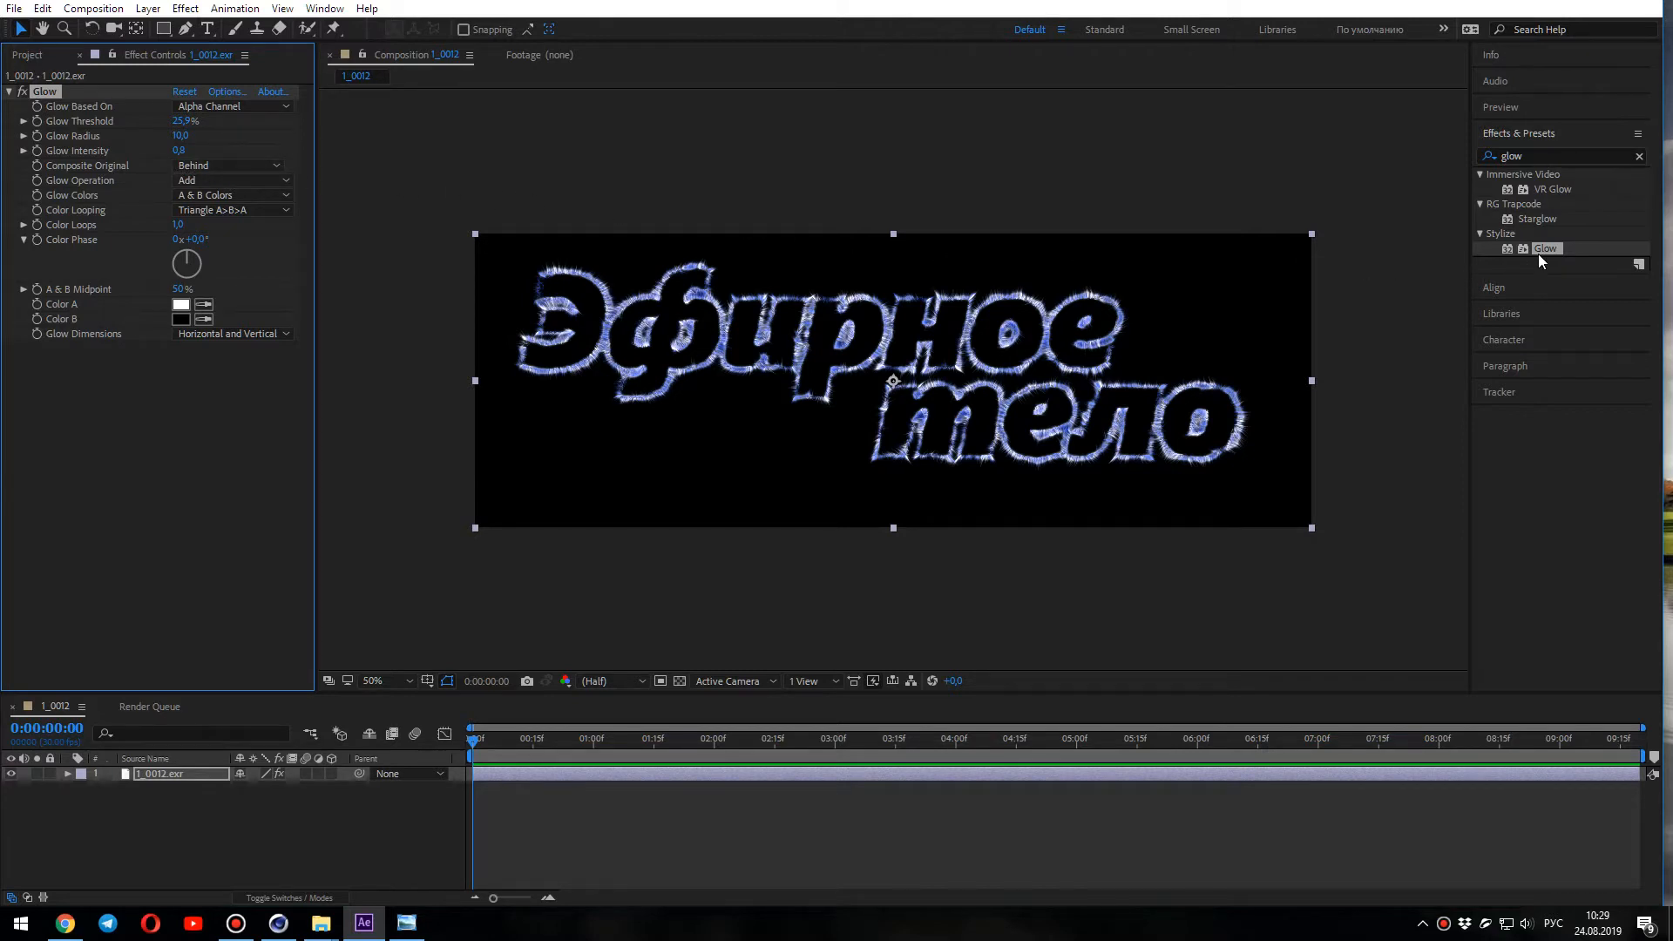
Step: Add a second Glow to the text layer with threshold 73.7%, radius 30 and intensity 1.2, and check it at 100%
{"action": "left_click_drag", "start_coordinate": [1543, 249], "coordinate": [782, 445]}
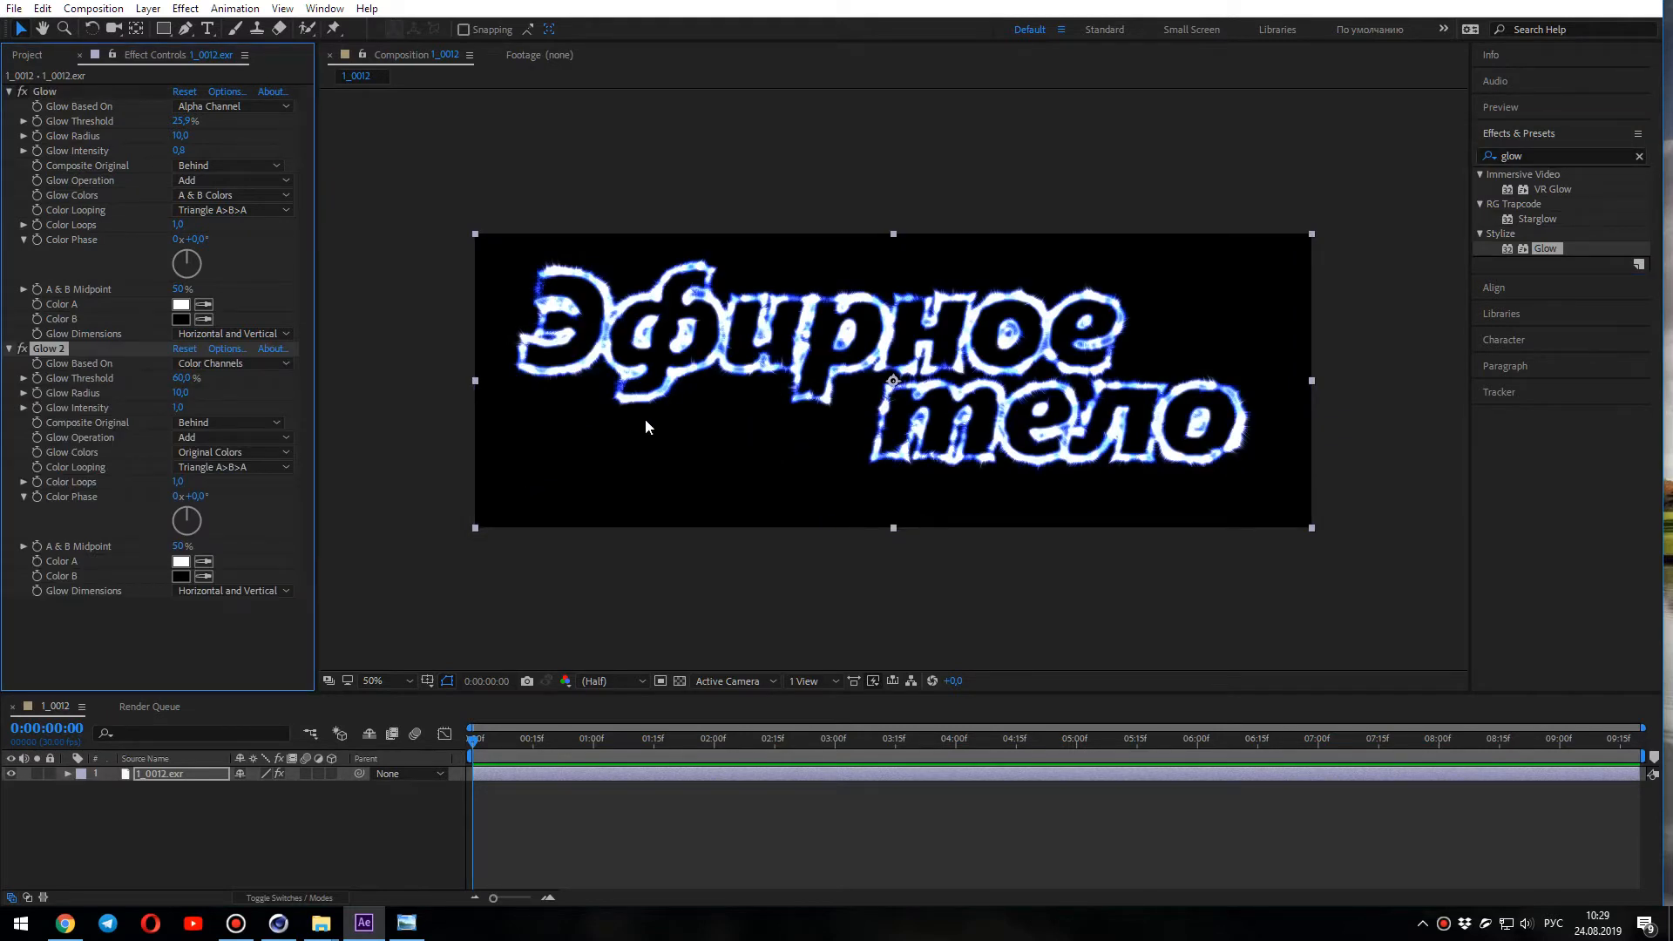
{"action": "left_click_drag", "start_coordinate": [182, 379], "coordinate": [208, 378]}
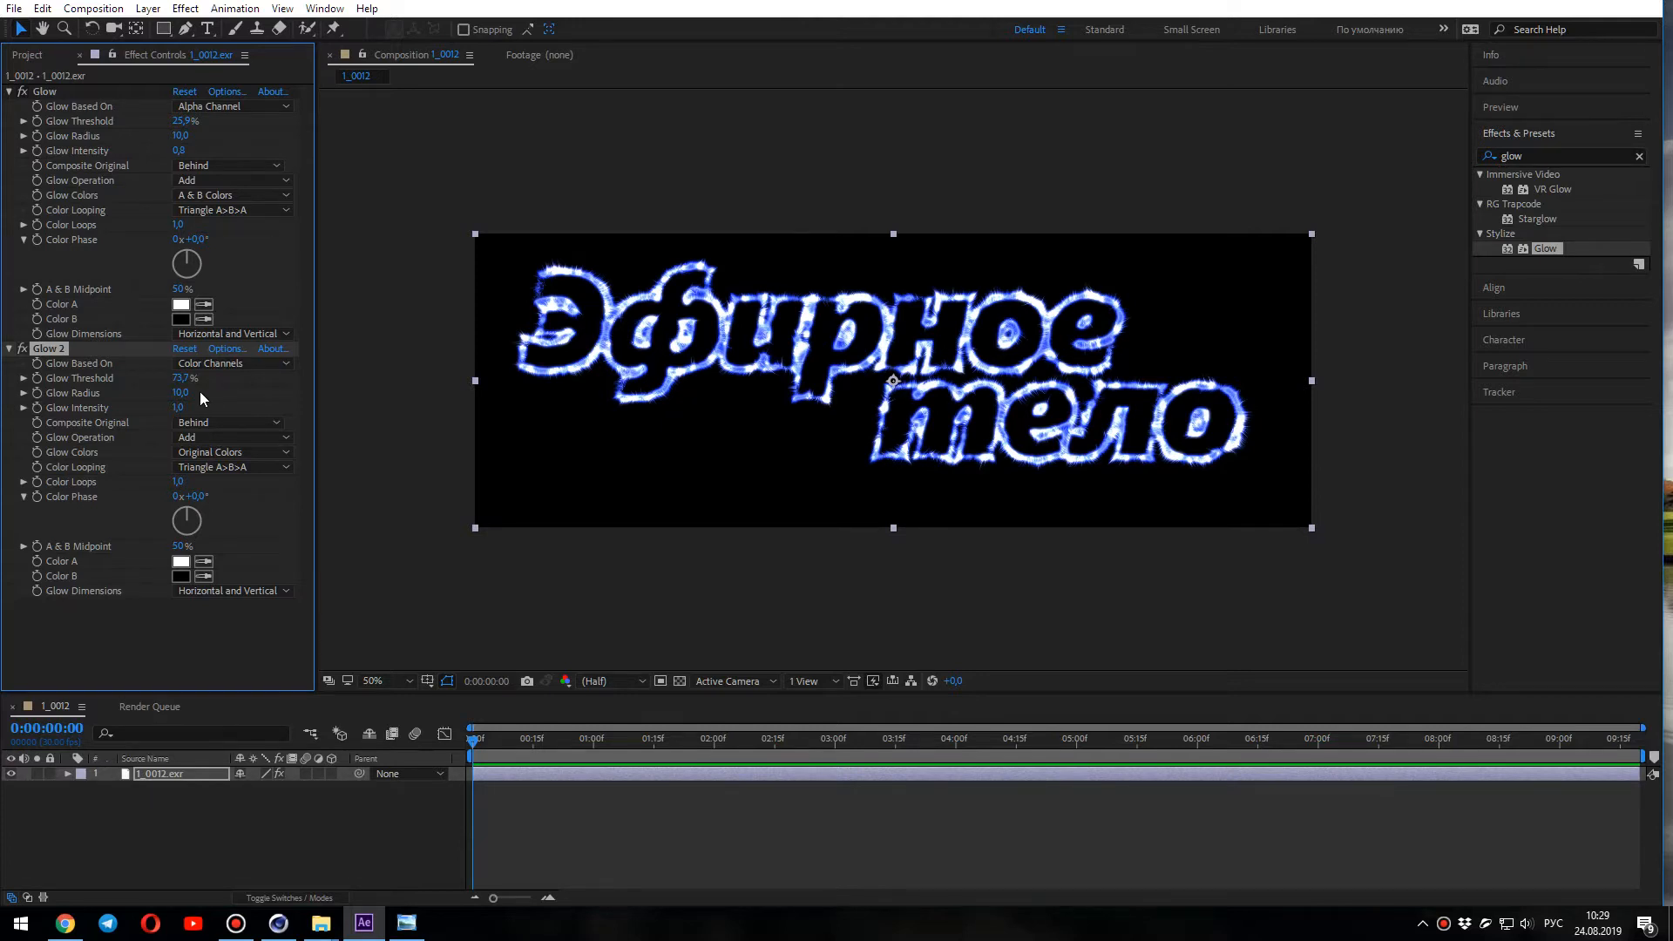
{"action": "left_click_drag", "start_coordinate": [180, 393], "coordinate": [201, 393]}
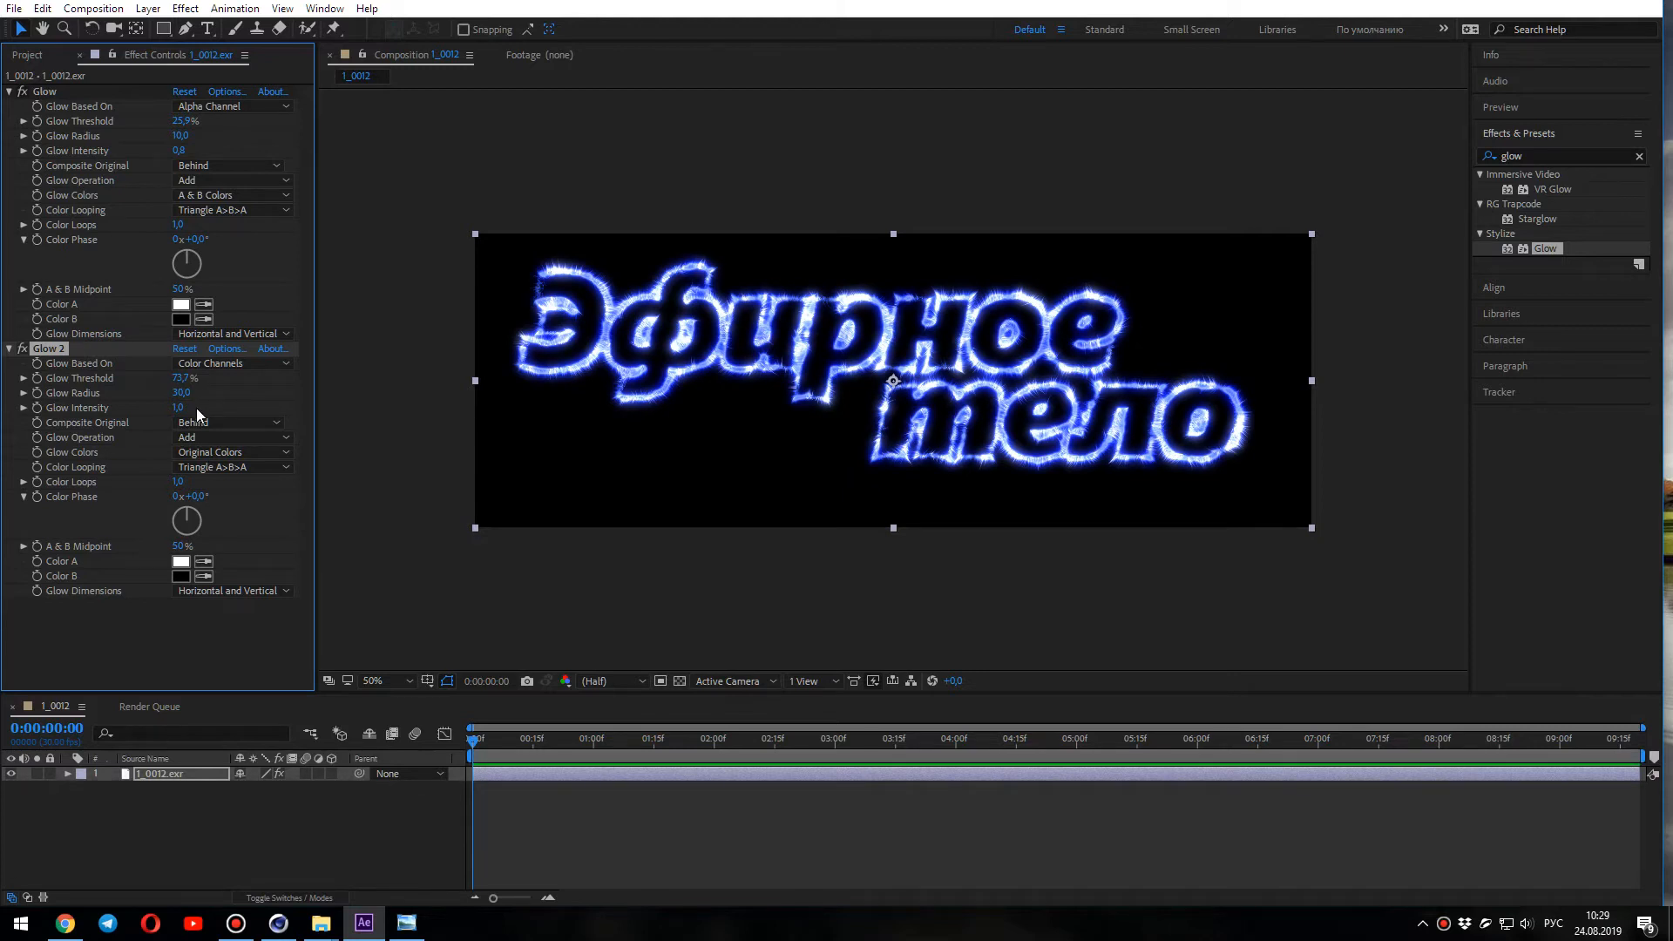
{"action": "left_click", "coordinate": [192, 416]}
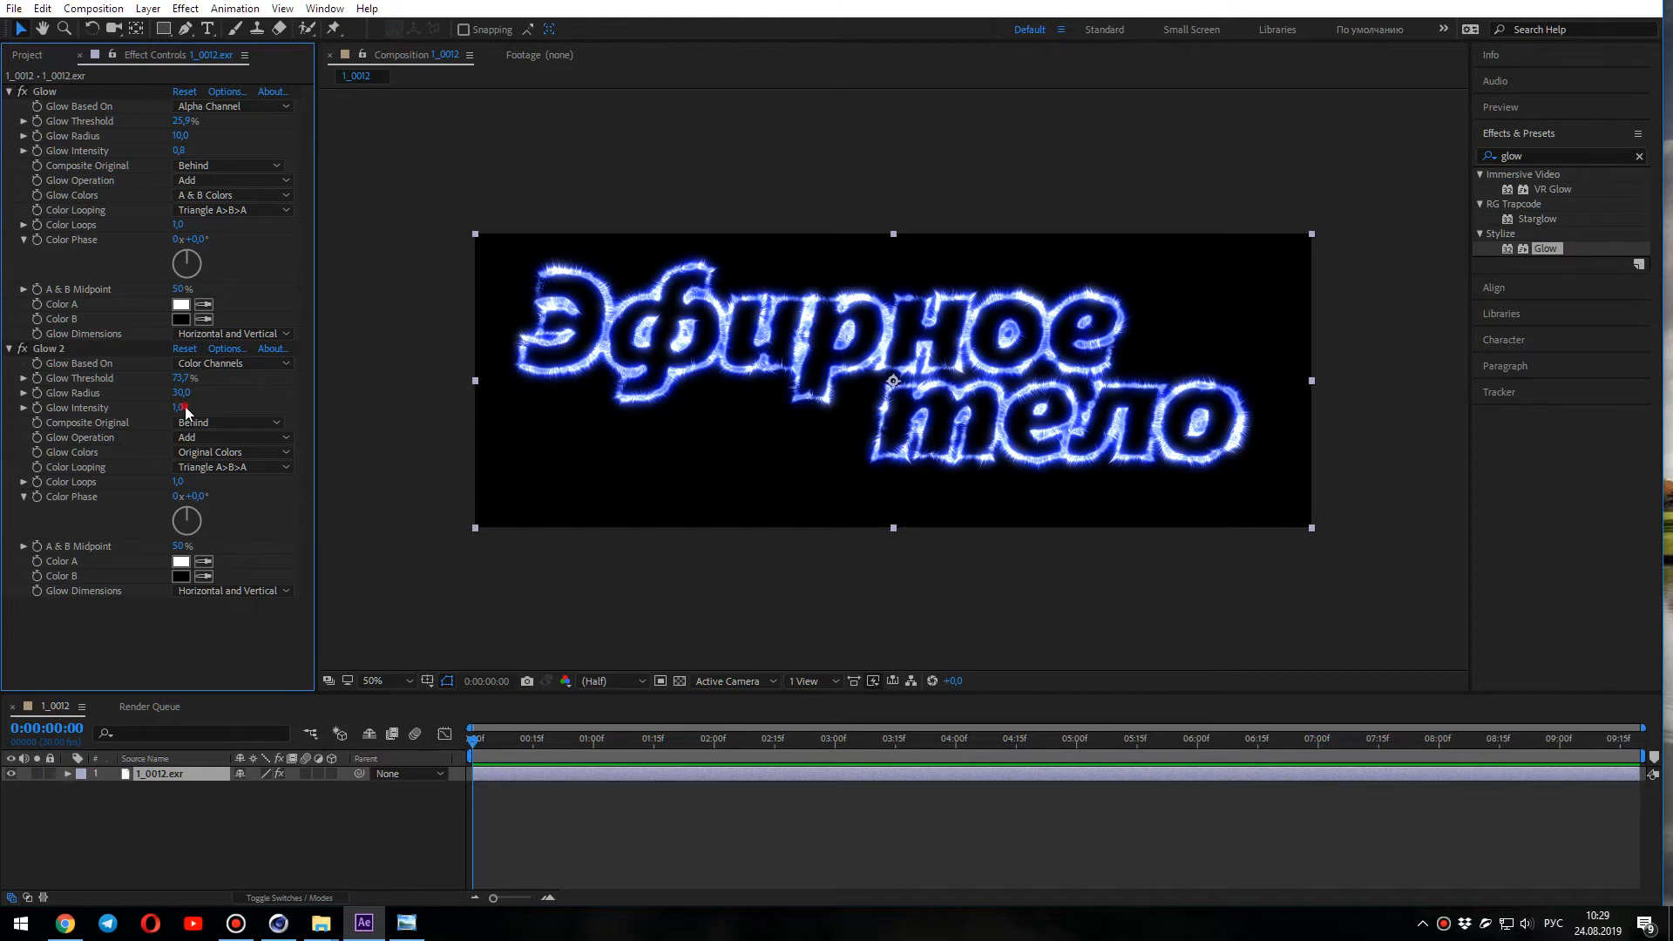
{"action": "left_click_drag", "start_coordinate": [184, 408], "coordinate": [190, 406]}
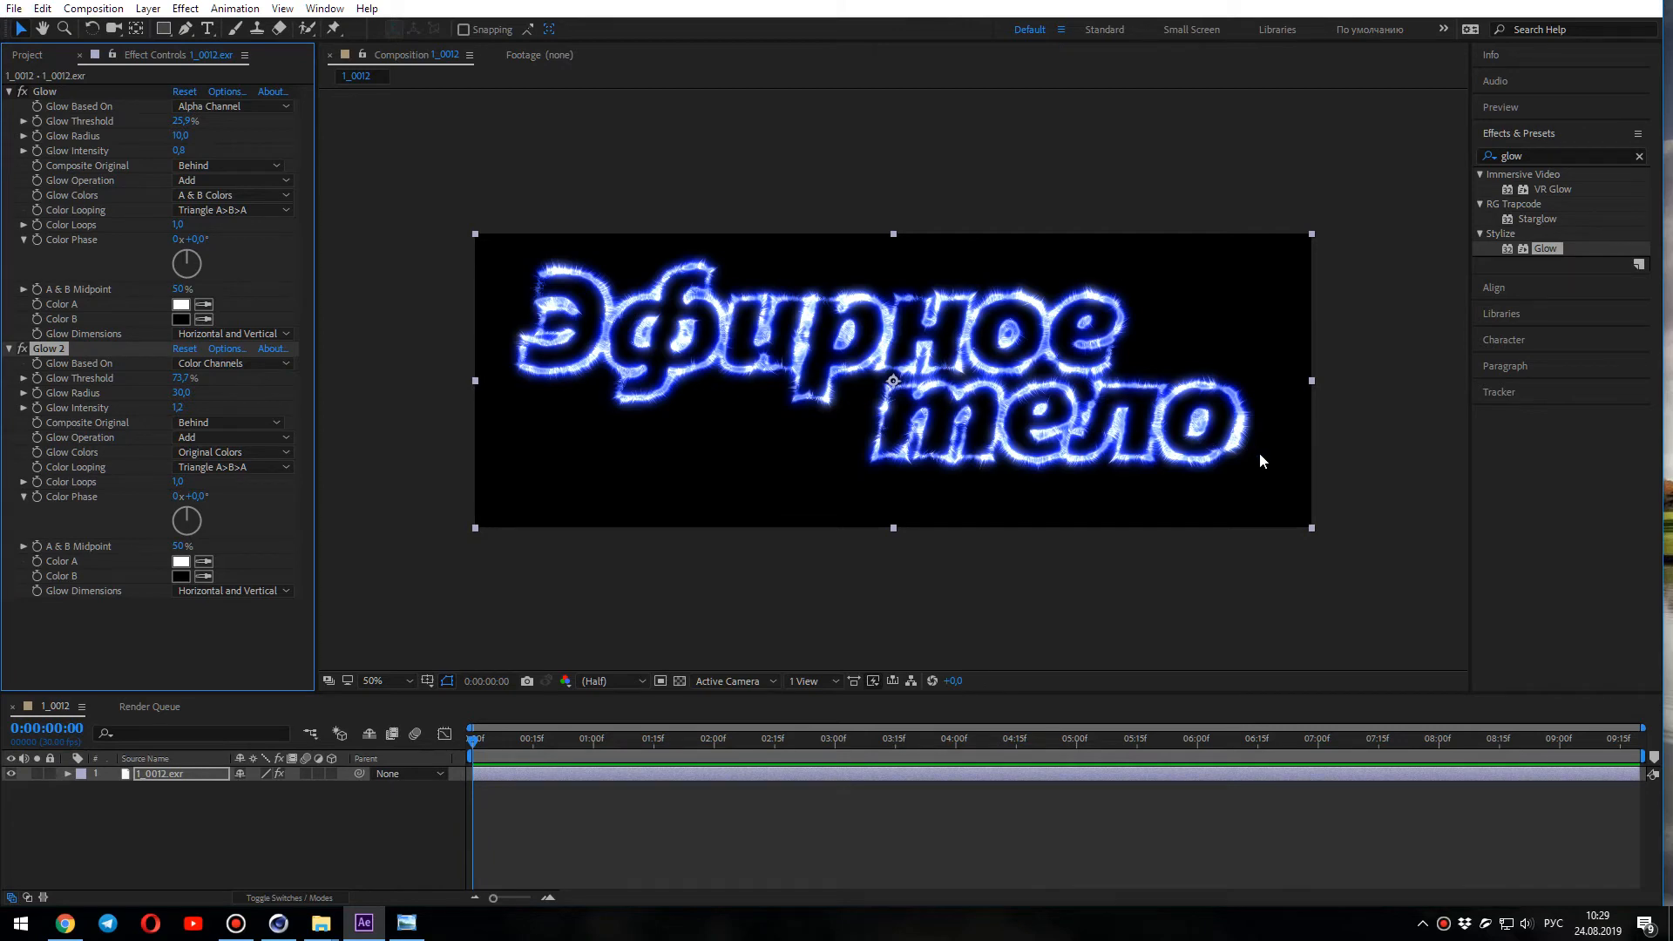
{"action": "key", "text": "period"}
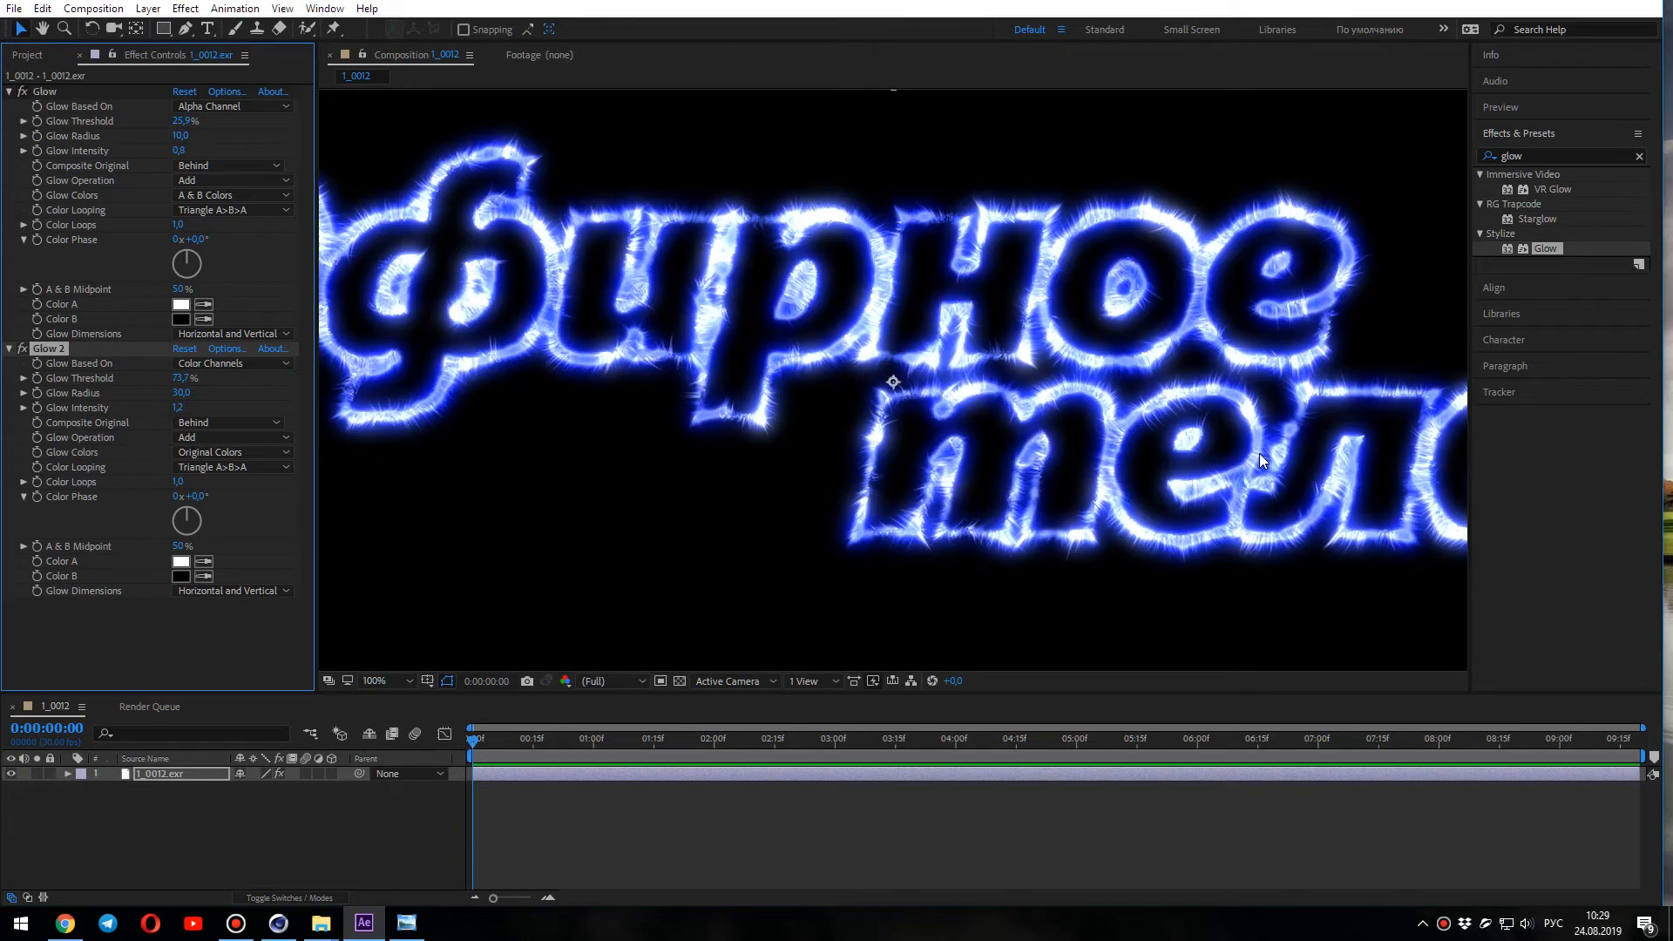
{"action": "key", "text": "comma"}
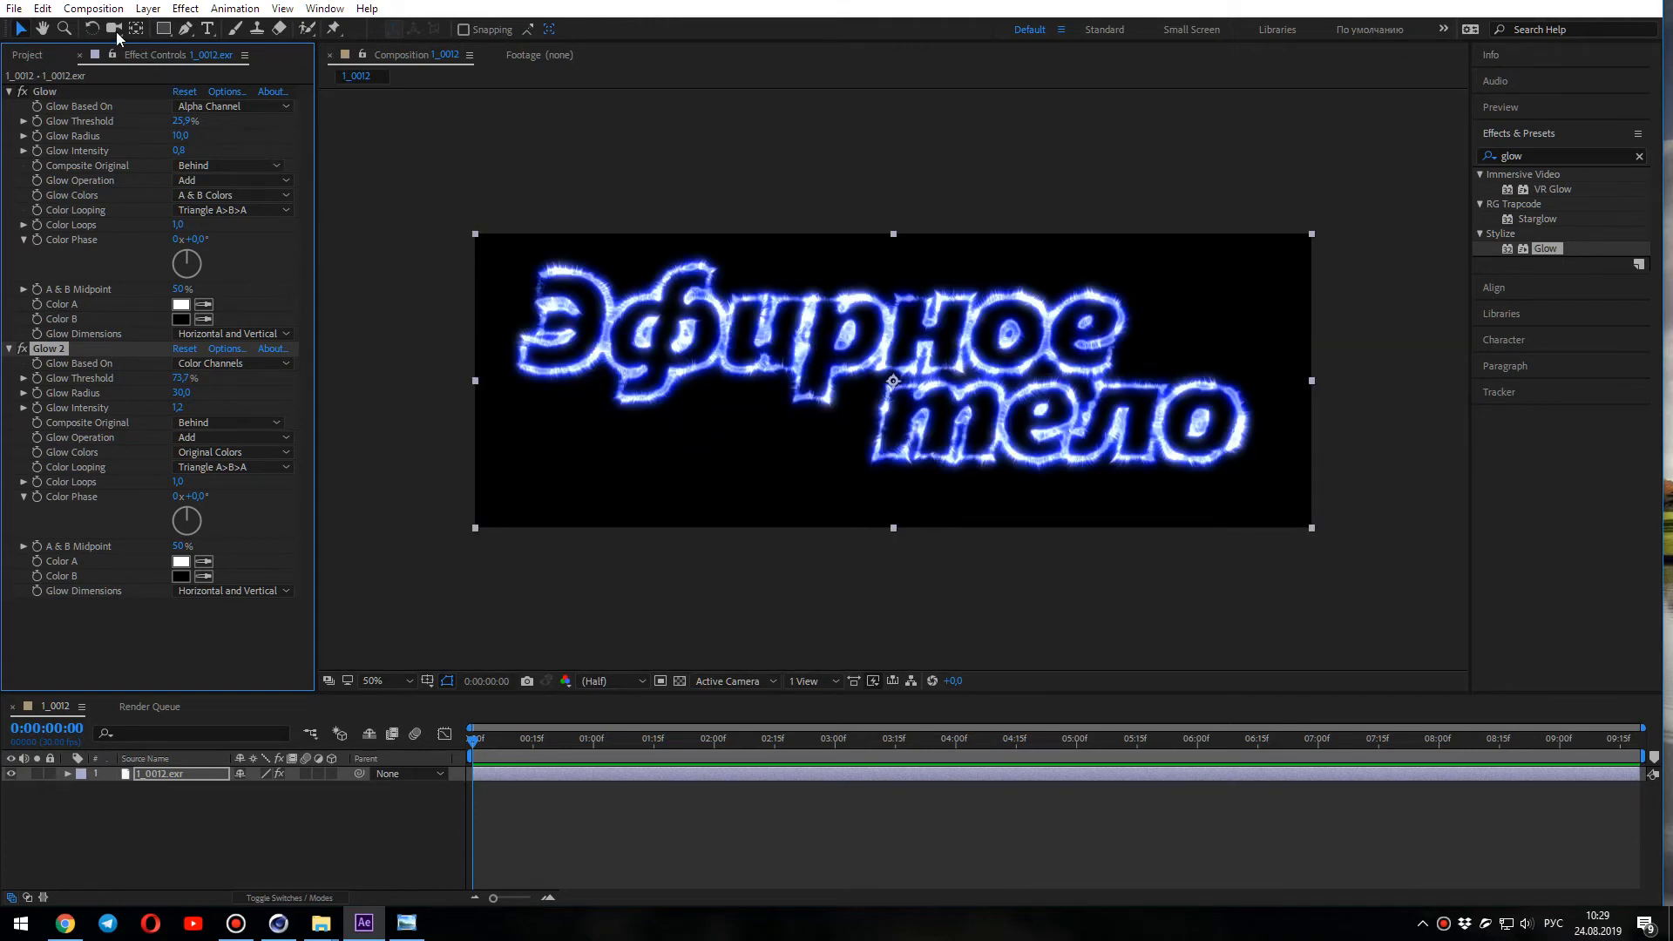
Step: Queue the composition's current frame for saving as an image file
{"action": "left_click", "coordinate": [95, 11]}
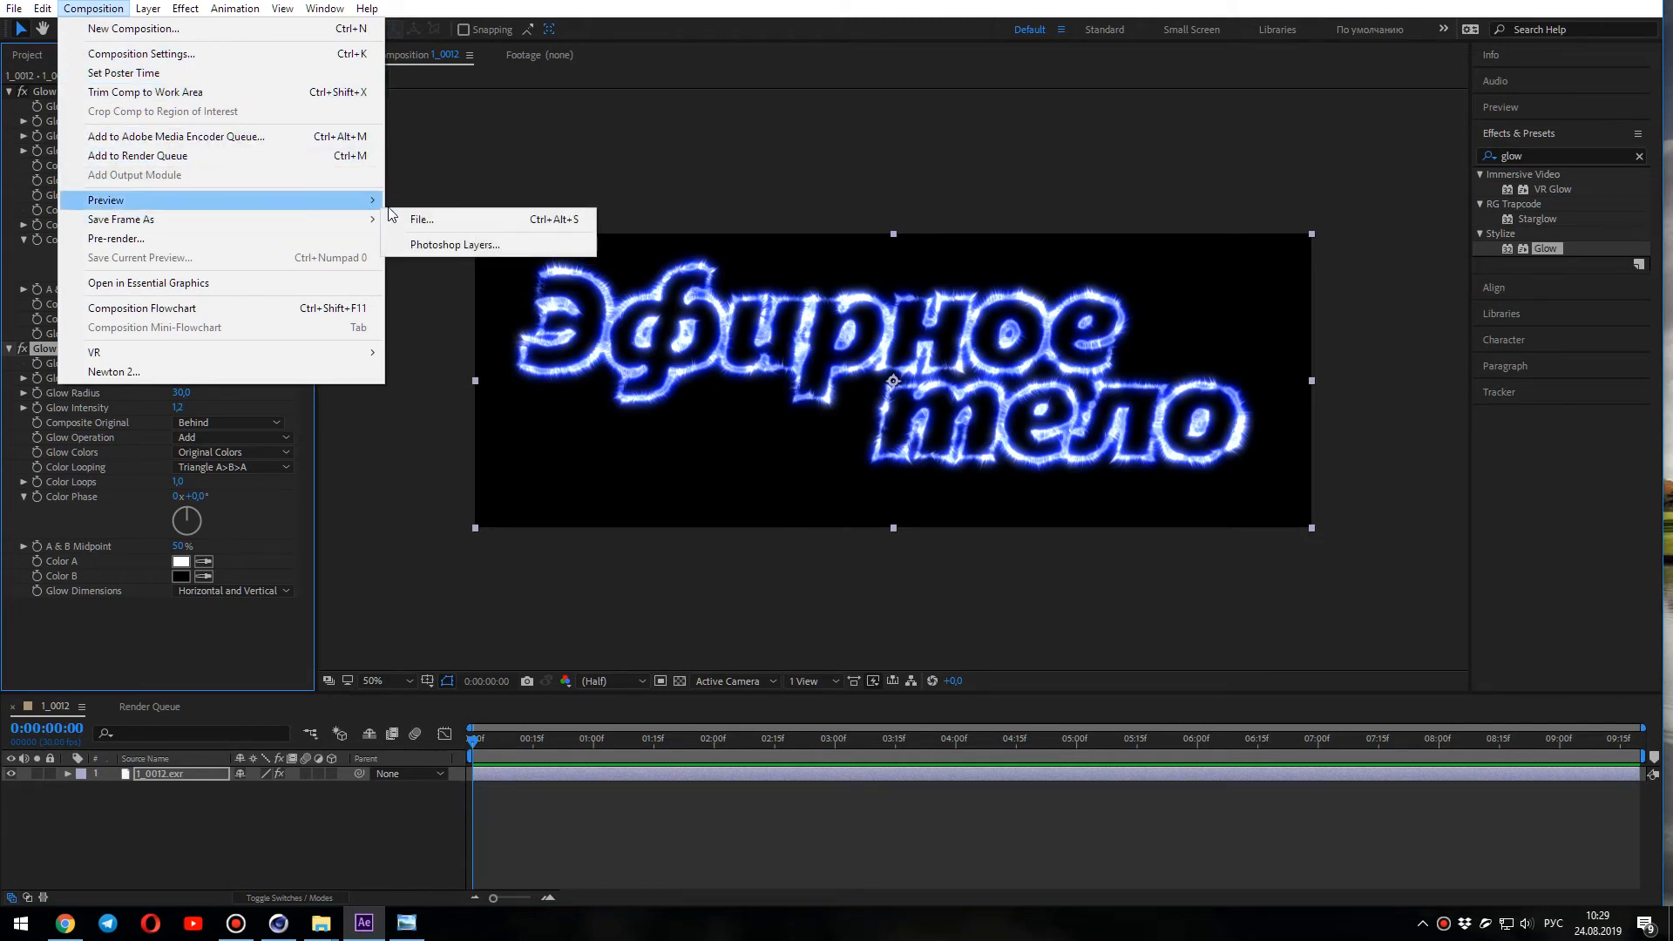
{"action": "mouse_move", "coordinate": [373, 228]}
{"action": "left_click", "coordinate": [448, 220]}
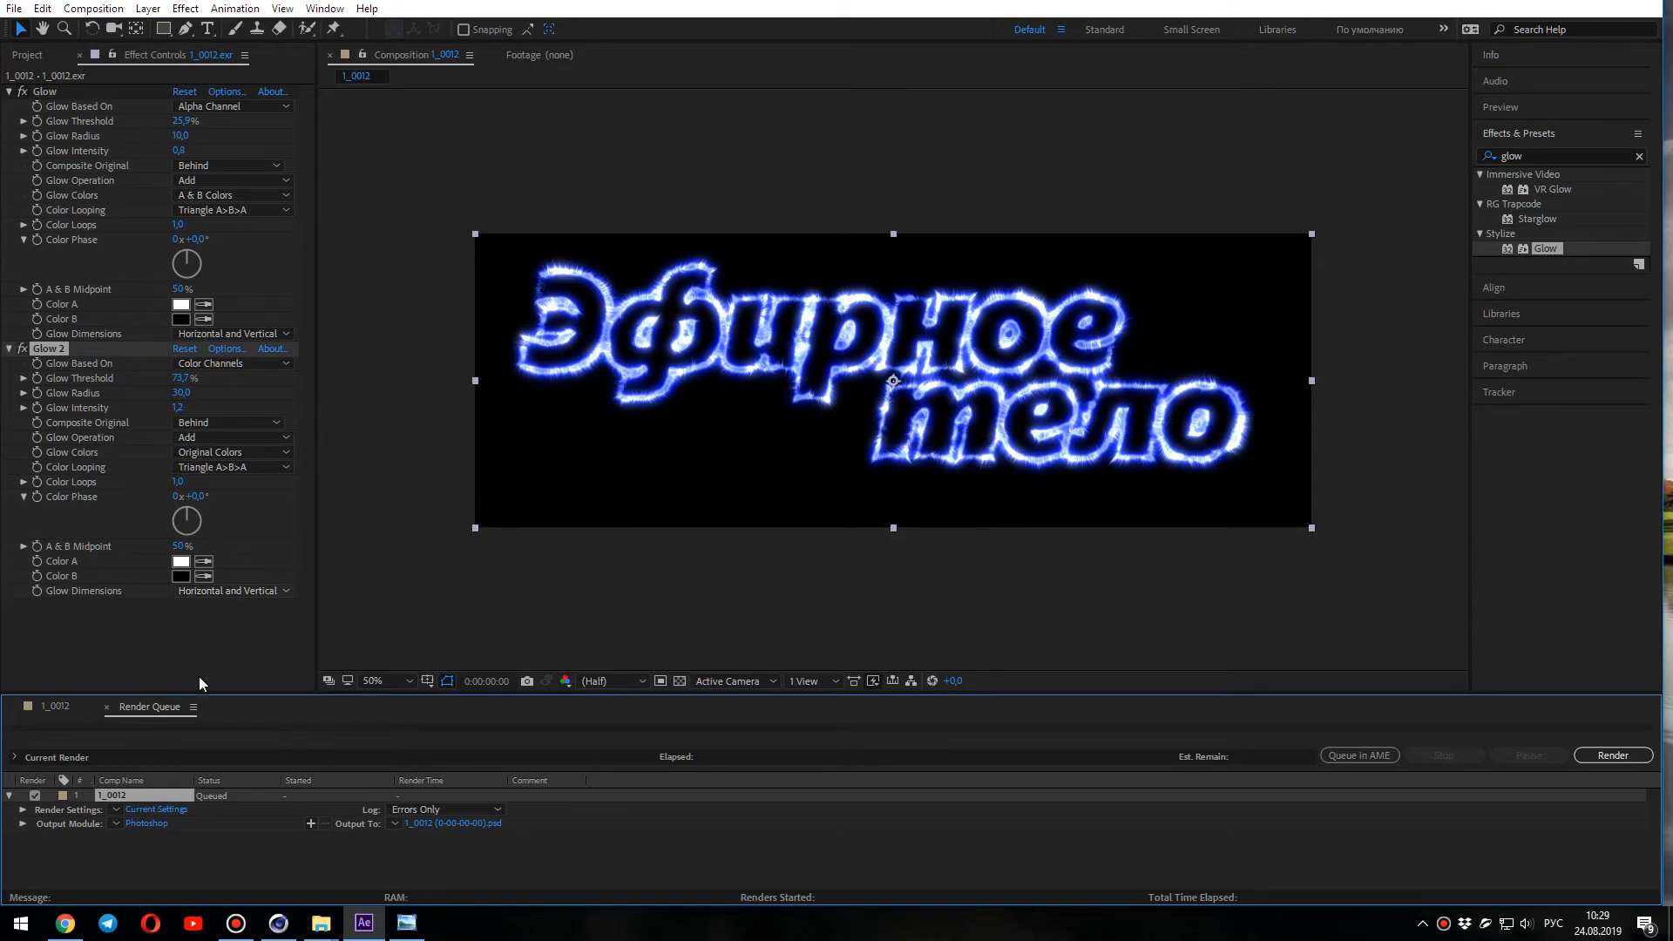
Step: Set the queued frame's output to PNG Sequence with RGB channels and render it
{"action": "left_click", "coordinate": [147, 823]}
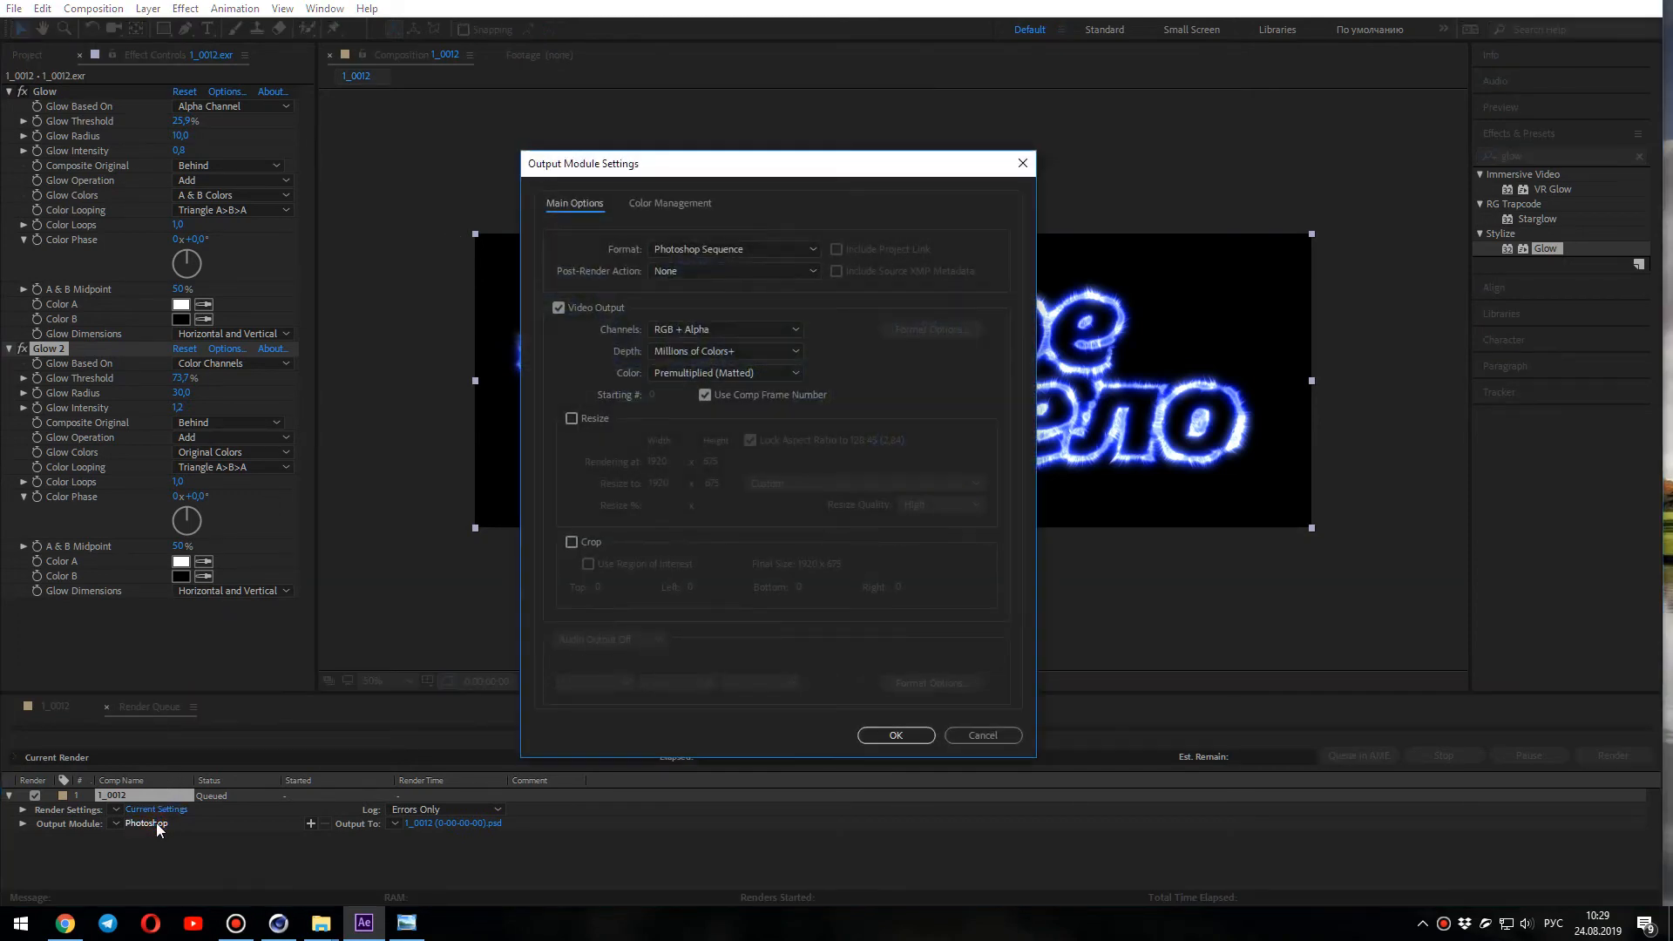
{"action": "left_click", "coordinate": [724, 249]}
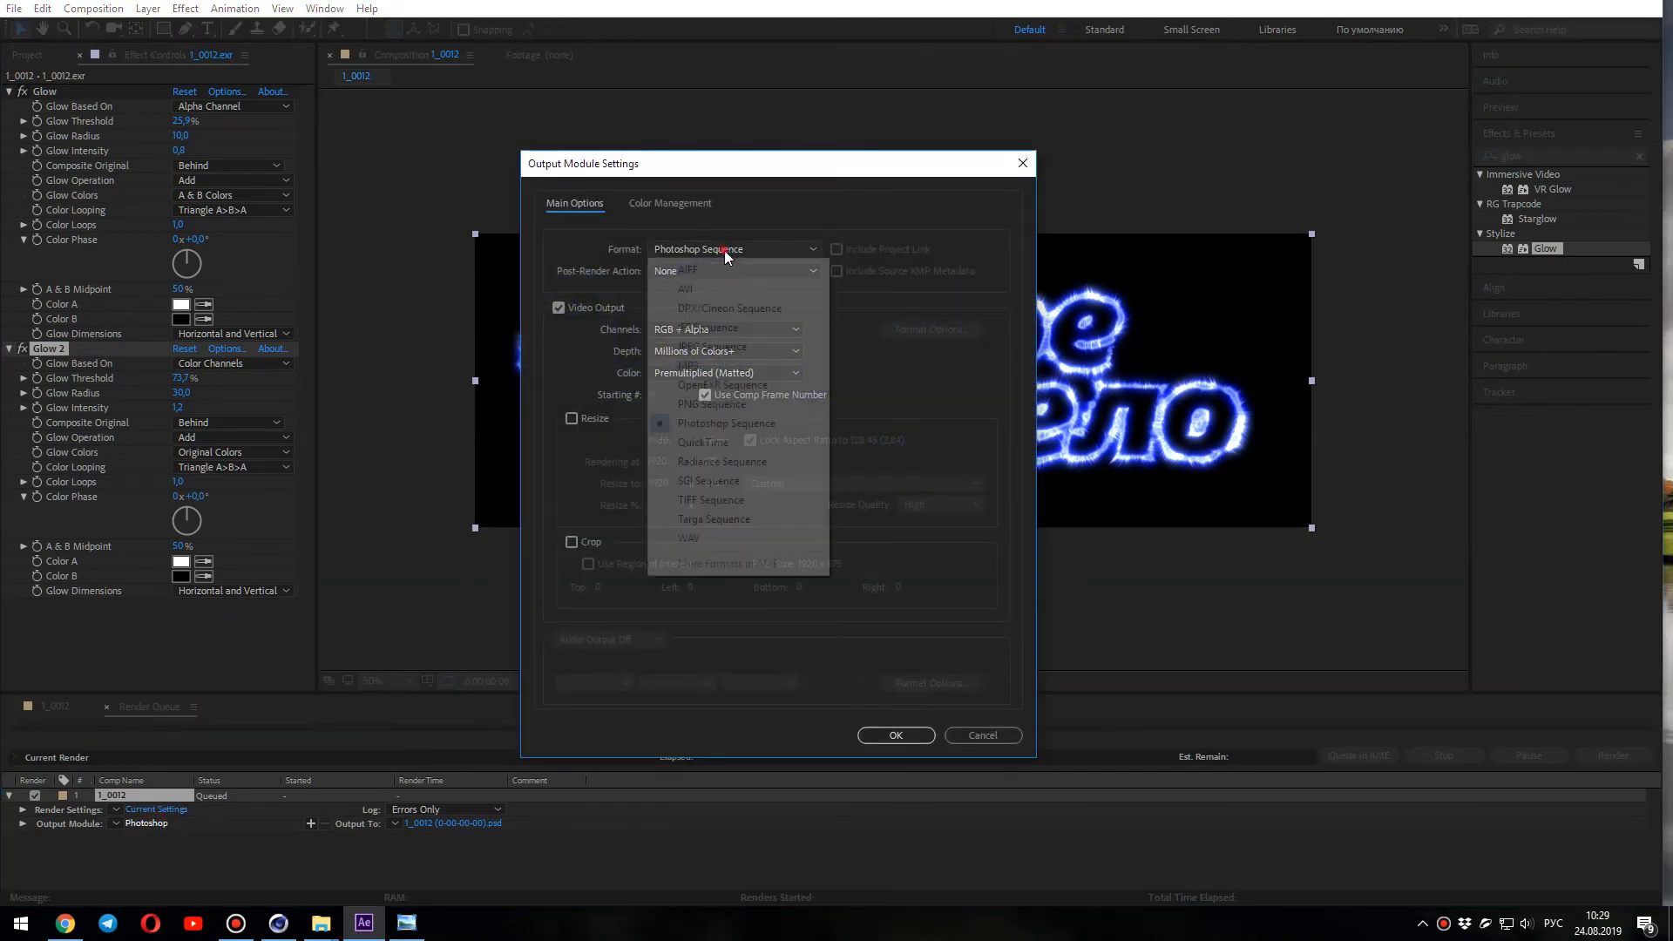
{"action": "left_click", "coordinate": [712, 403]}
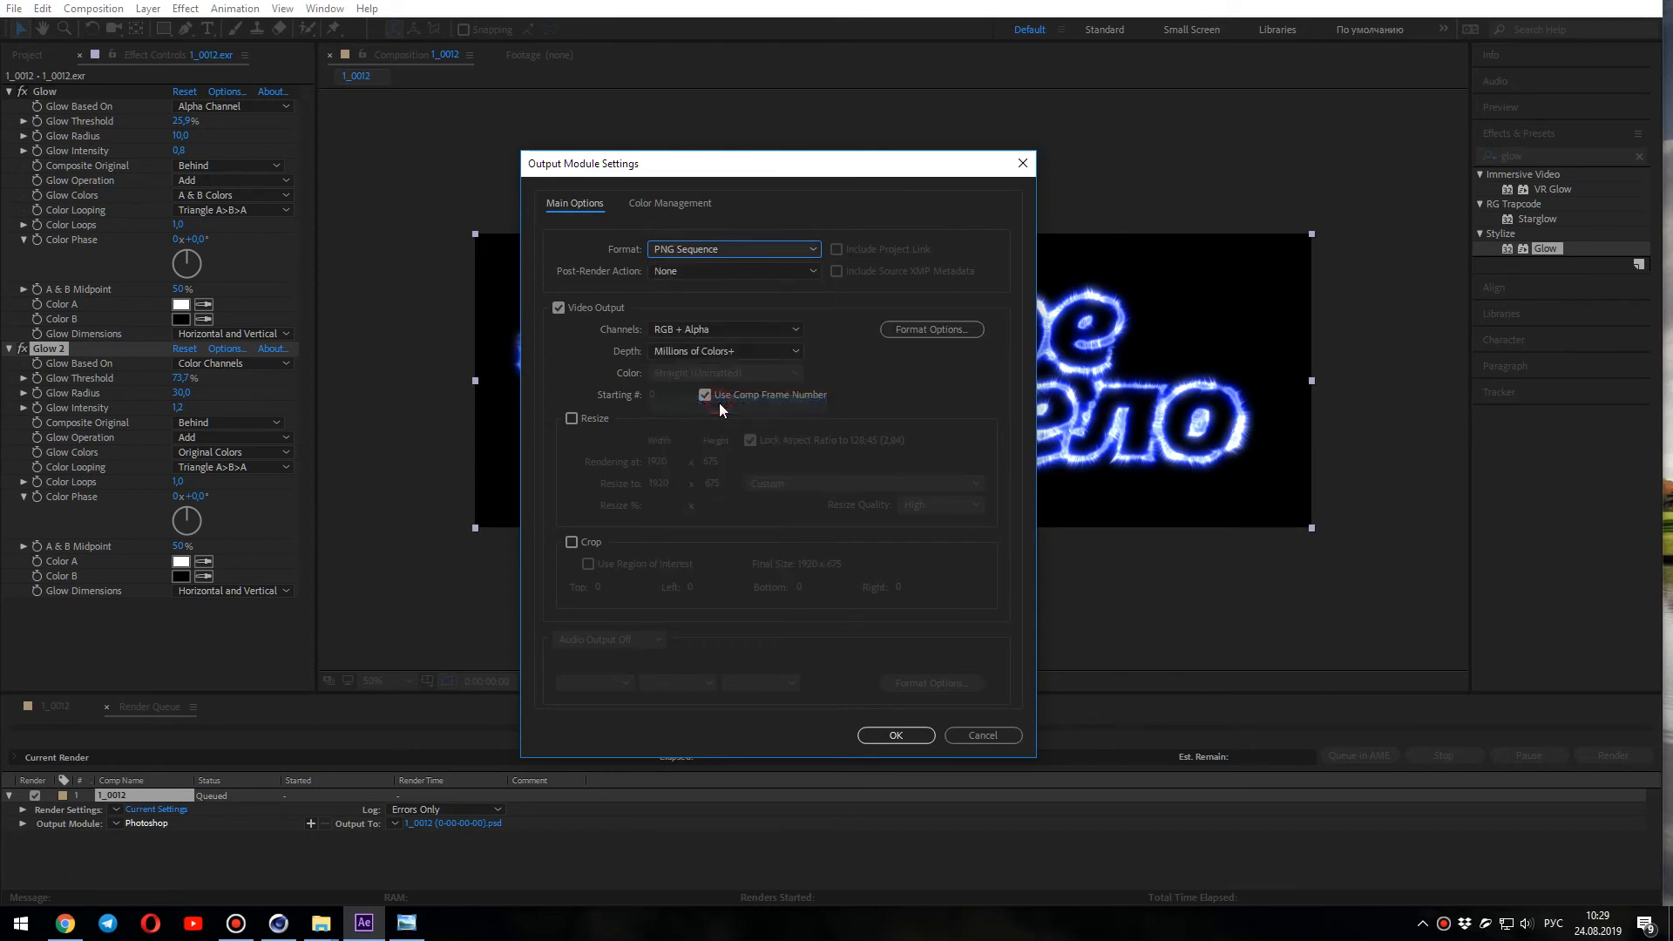
{"action": "left_click", "coordinate": [728, 331]}
{"action": "left_click", "coordinate": [720, 351]}
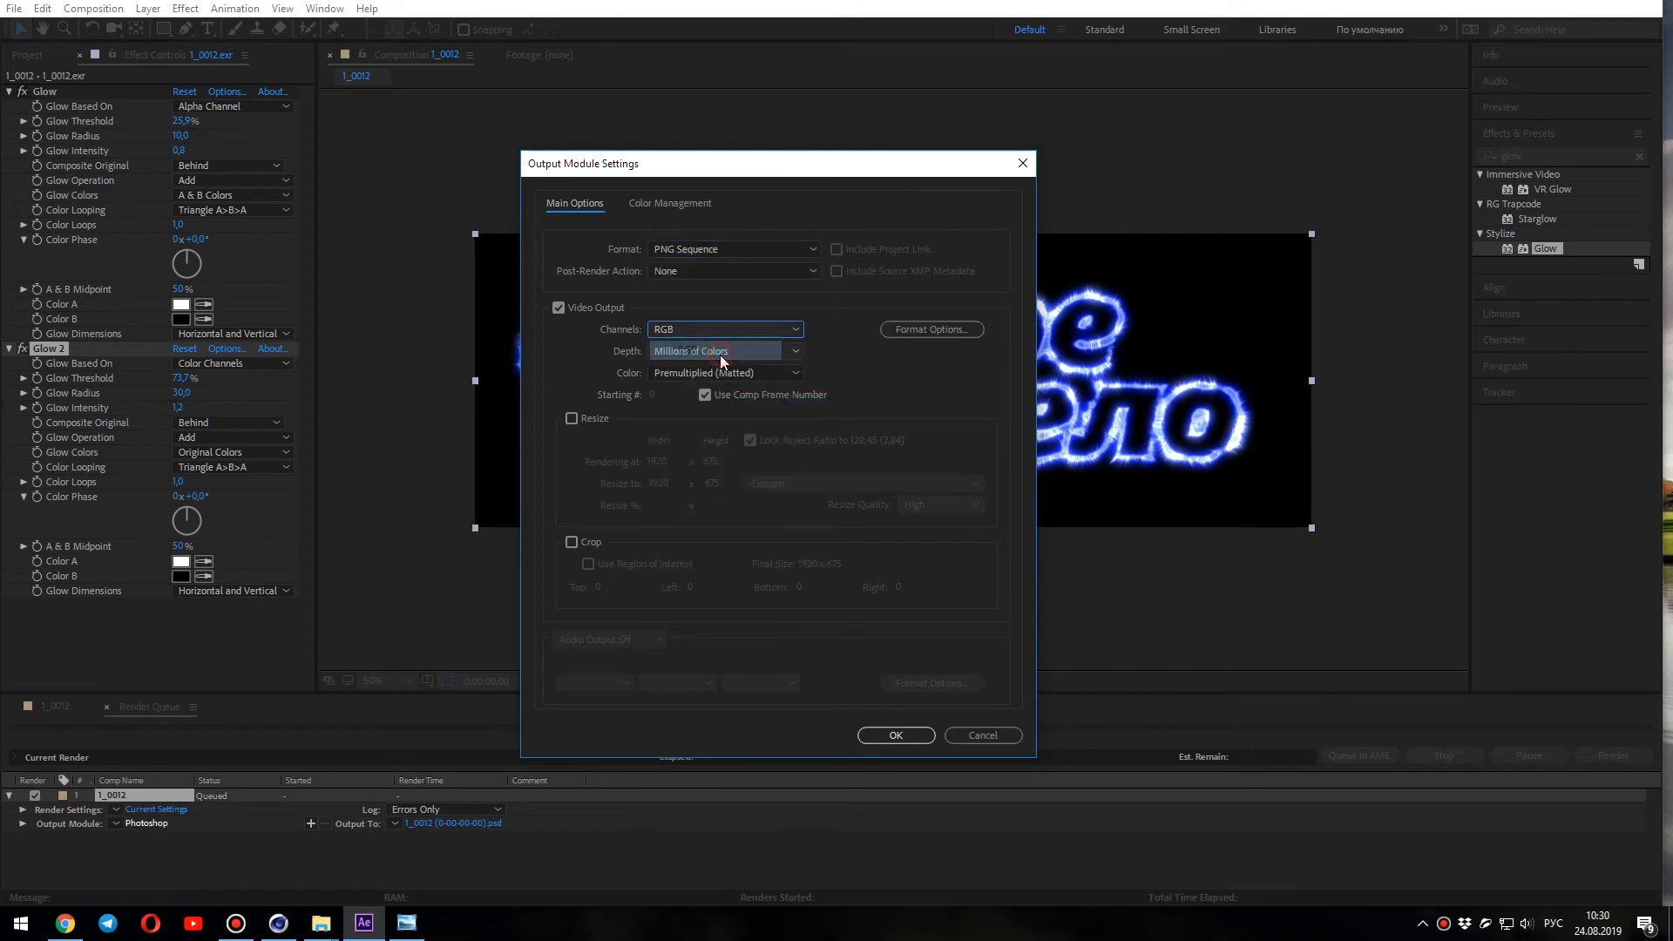
{"action": "left_click", "coordinate": [884, 743]}
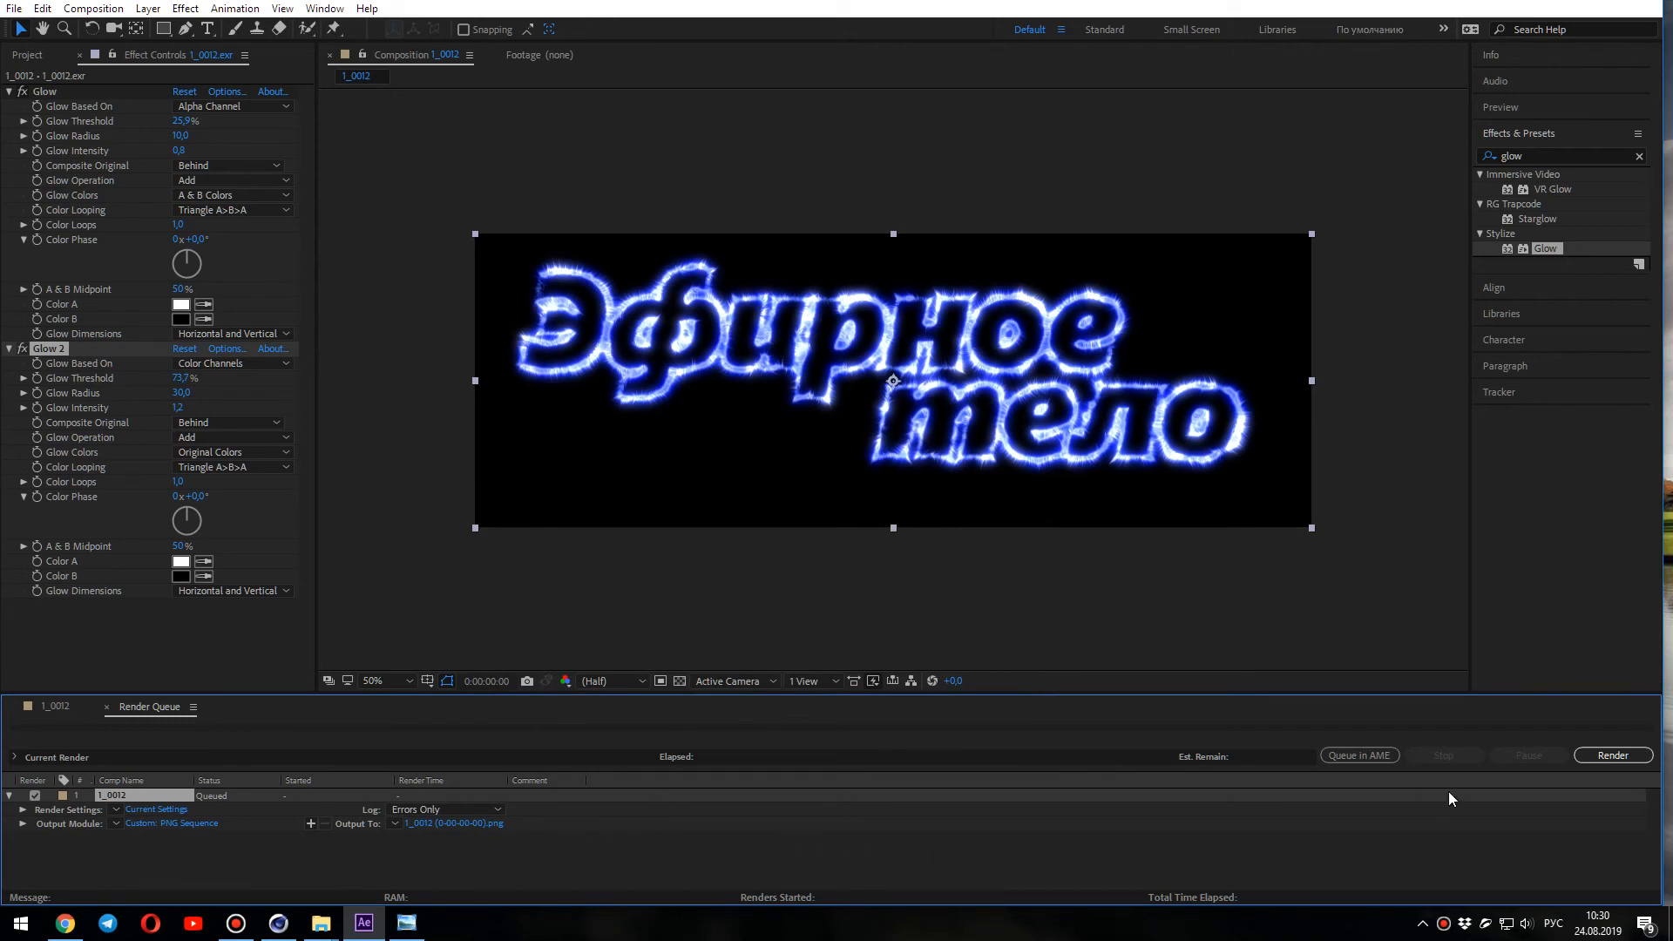
{"action": "left_click", "coordinate": [1641, 763]}
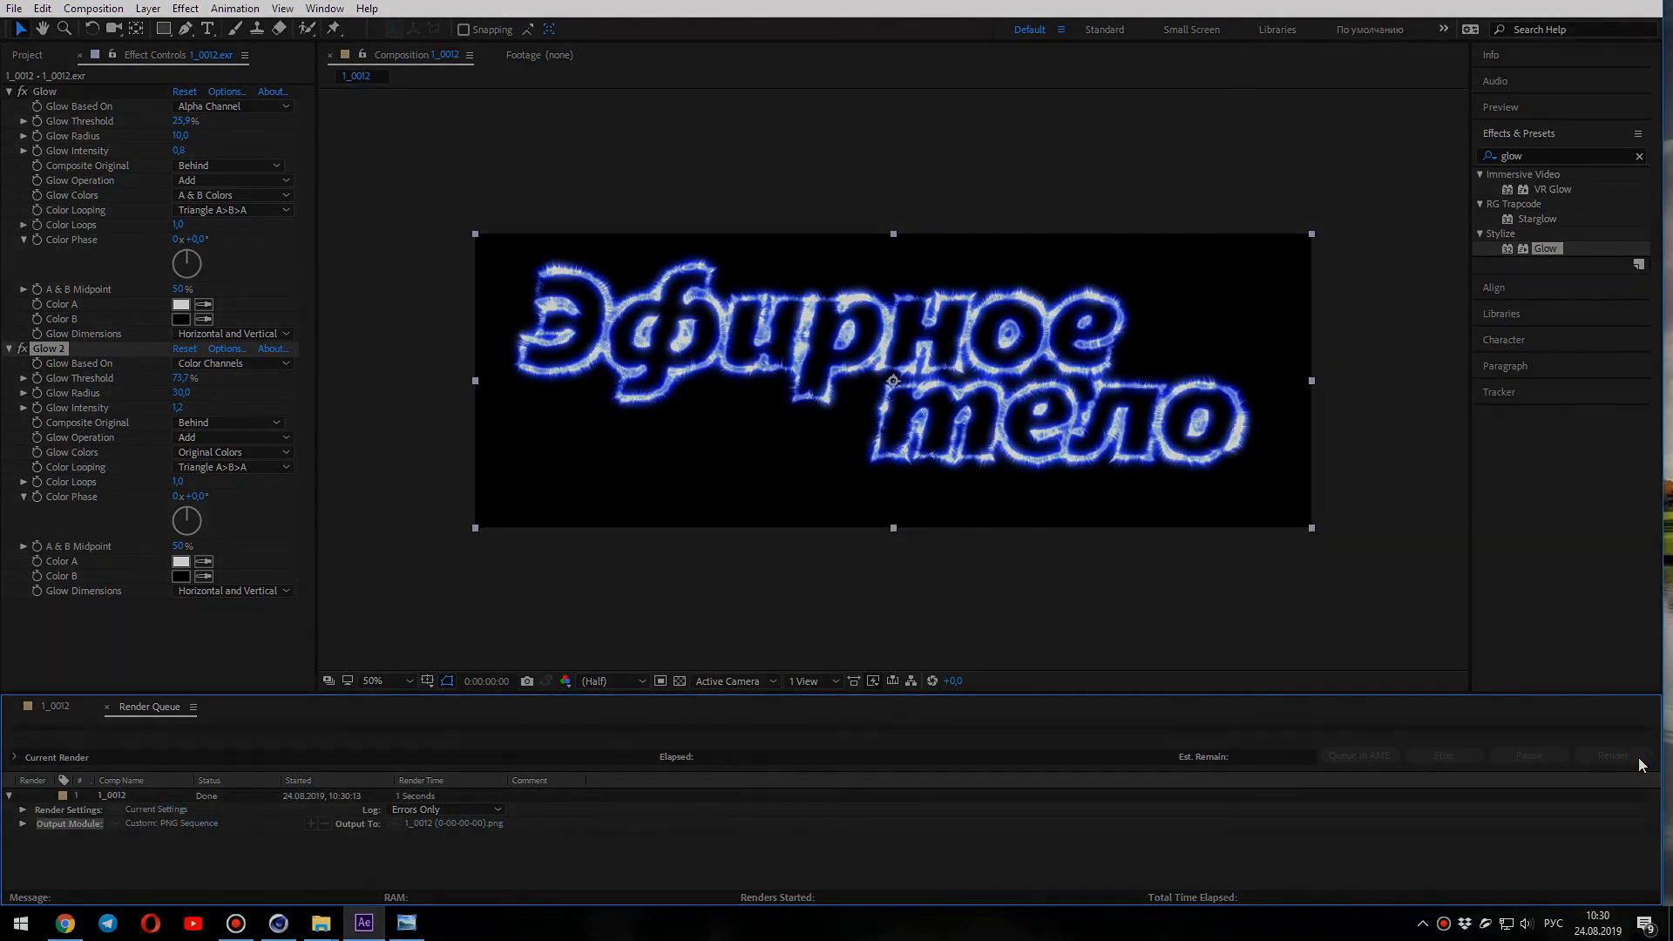